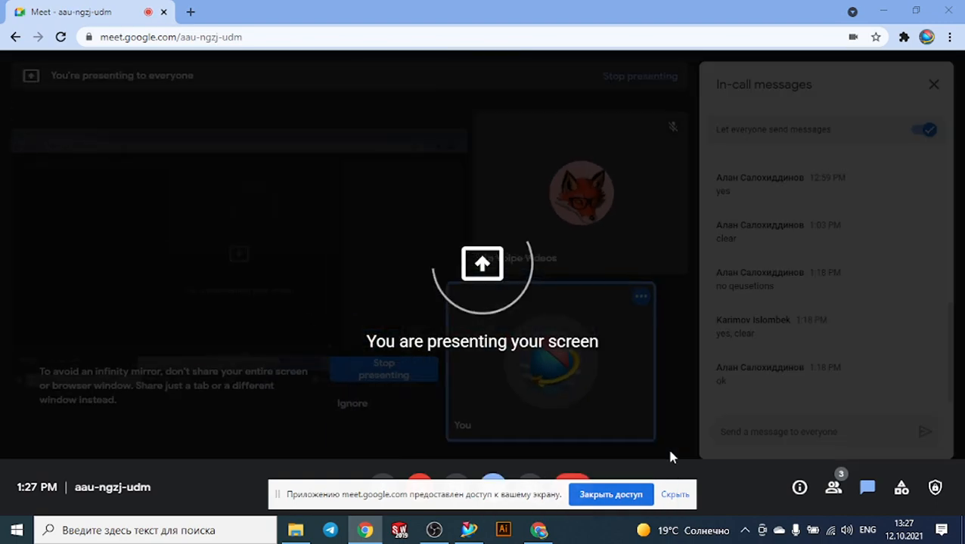
Step: Switch to NX with the model4 part, dismiss the screen-sharing notices and clear the feature selection
{"action": "left_click", "coordinate": [673, 494]}
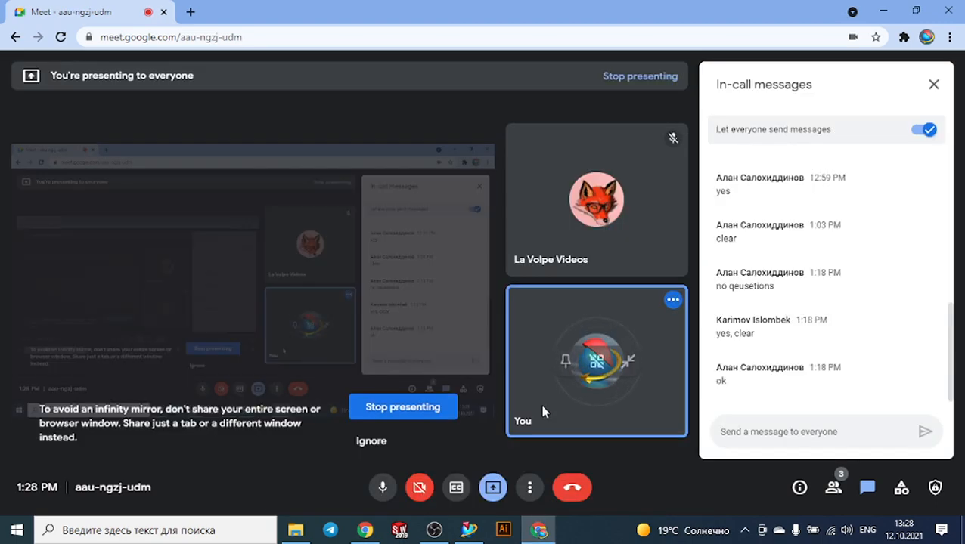
{"action": "left_click", "coordinate": [467, 530]}
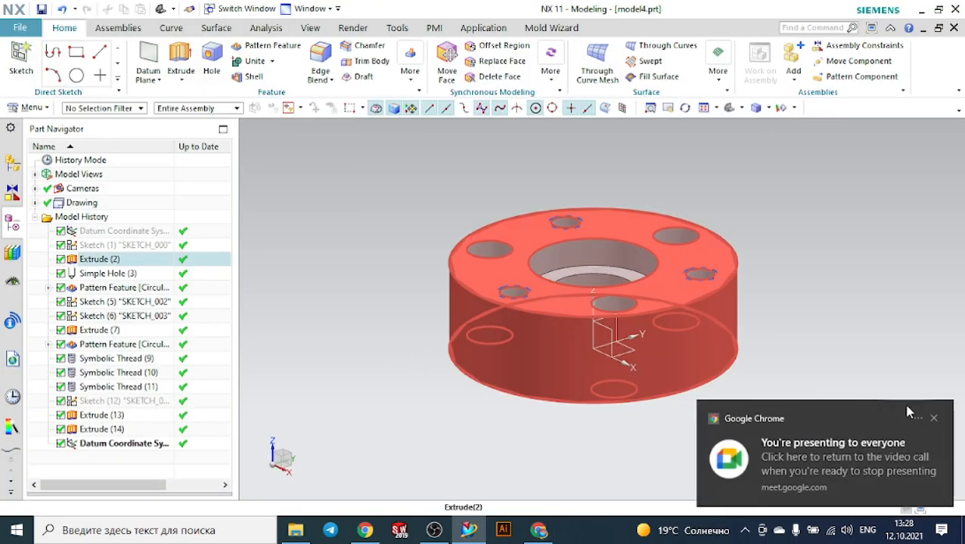
{"action": "left_click", "coordinate": [933, 417]}
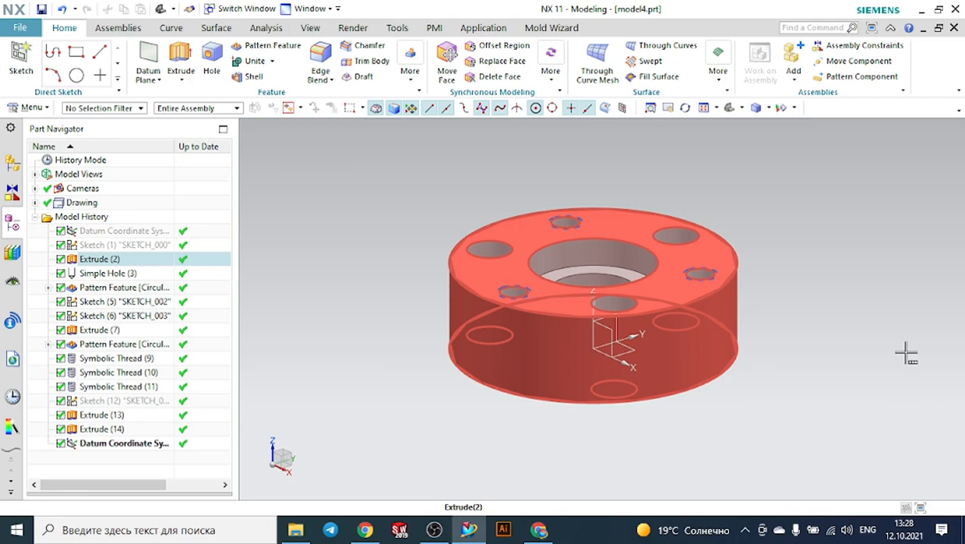
{"action": "left_click", "coordinate": [357, 316]}
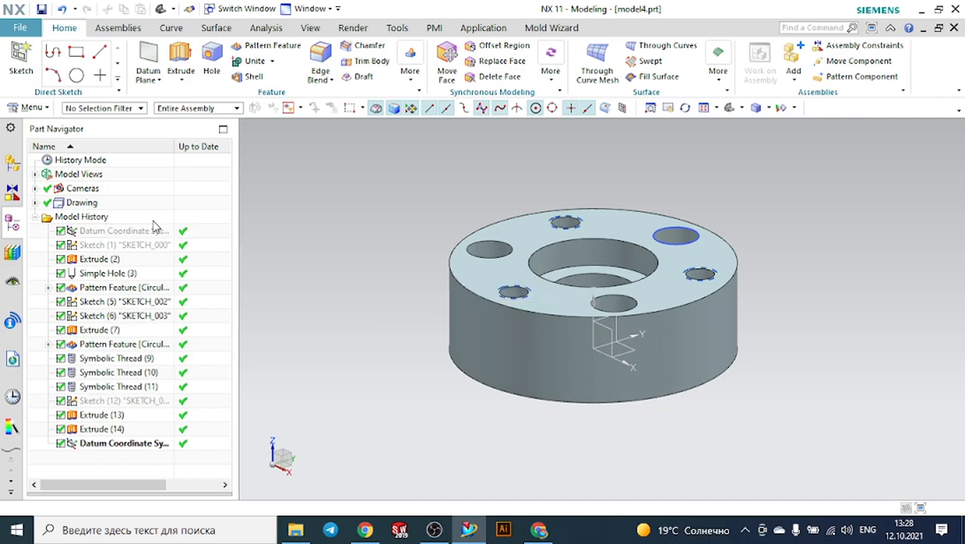
Step: Switch the model4 part from Modeling to the Drafting application
{"action": "middle_click_drag", "start_coordinate": [337, 184], "coordinate": [347, 216]}
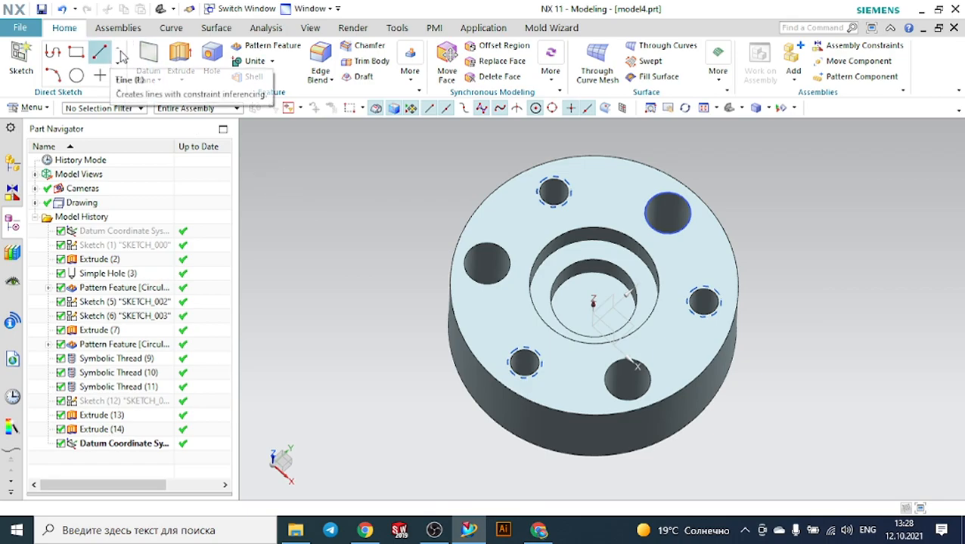
{"action": "left_click", "coordinate": [483, 28]}
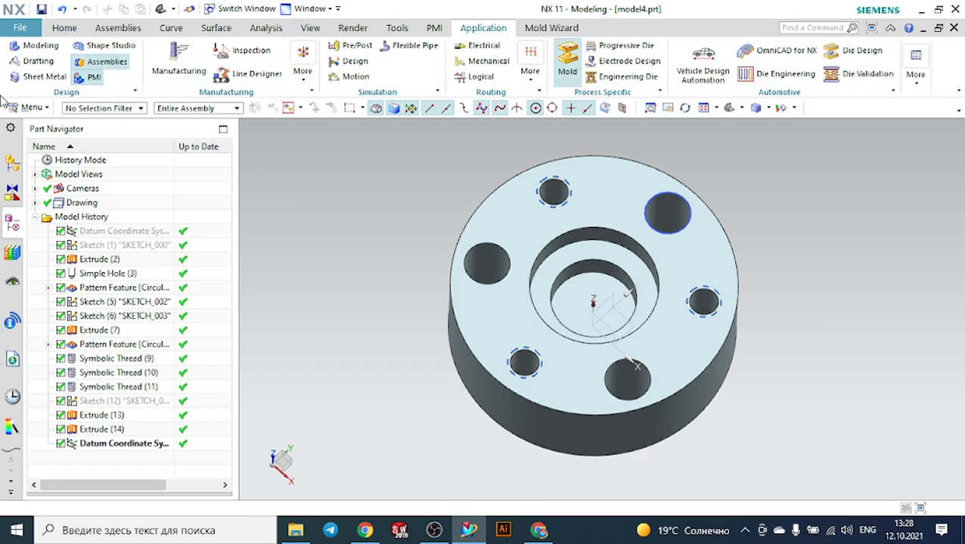
{"action": "left_click", "coordinate": [34, 60]}
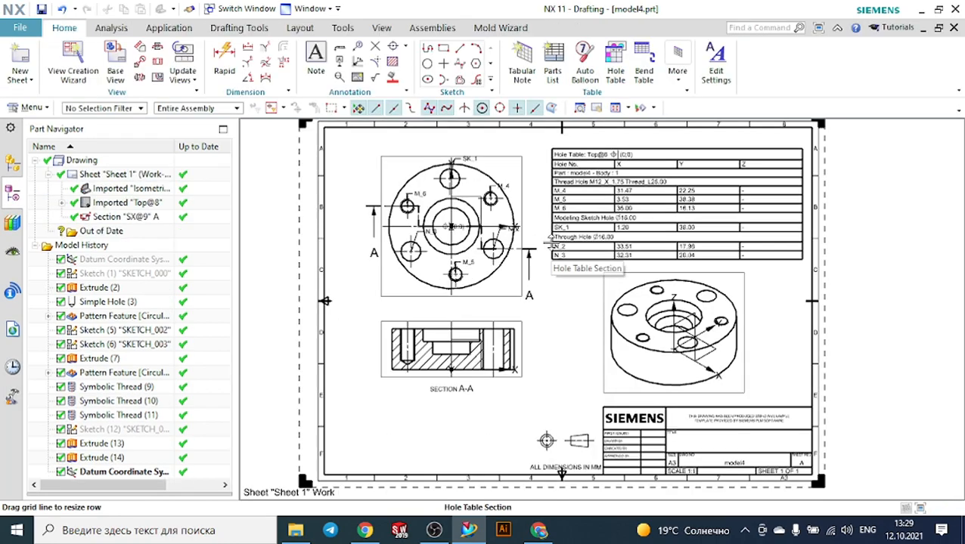
Step: Add a new drawing sheet from the A3 size template, leaving its title block fields empty
{"action": "scroll", "coordinate": [549, 242], "scroll_direction": "down", "scroll_amount": 3}
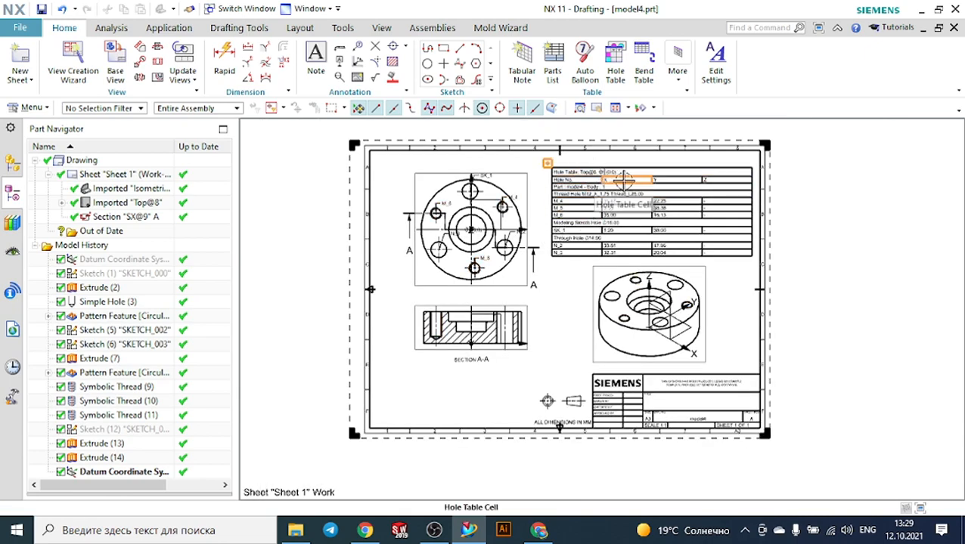
{"action": "scroll", "coordinate": [626, 183], "scroll_direction": "up", "scroll_amount": 1}
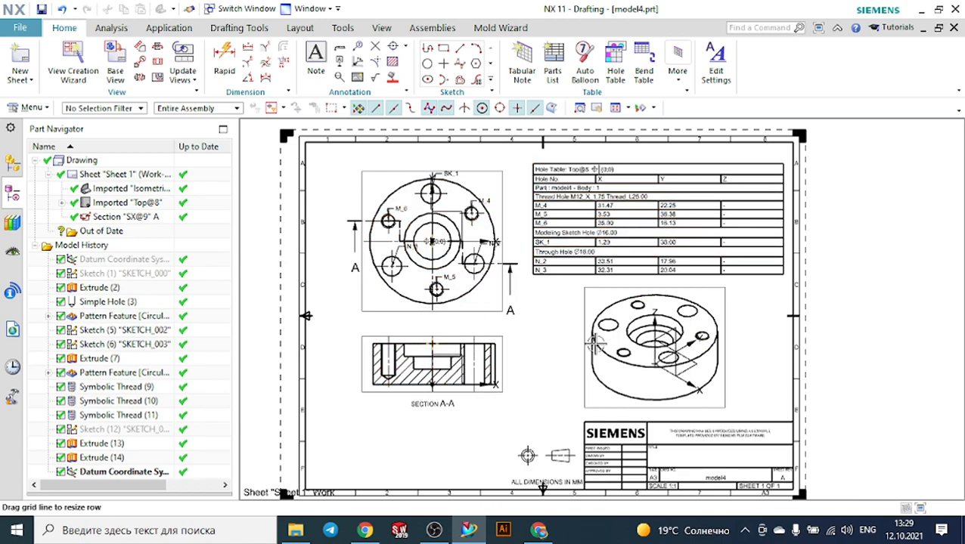
{"action": "scroll", "coordinate": [563, 309], "scroll_direction": "down", "scroll_amount": 1}
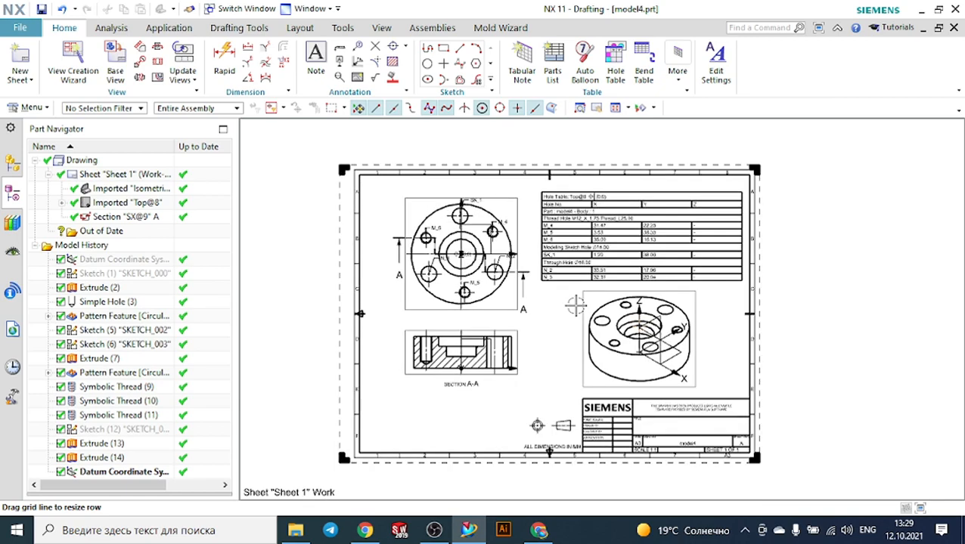
{"action": "left_click", "coordinate": [15, 54]}
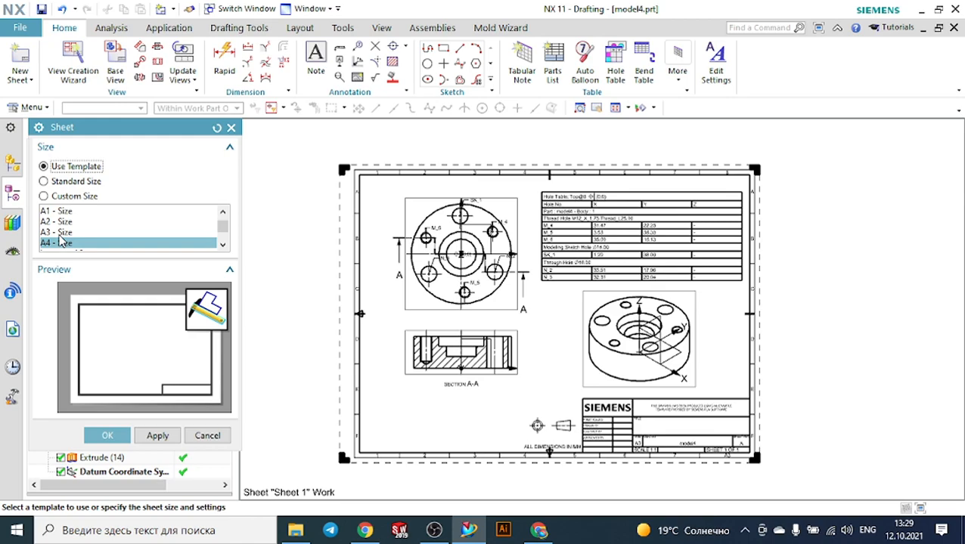
{"action": "left_click", "coordinate": [60, 233]}
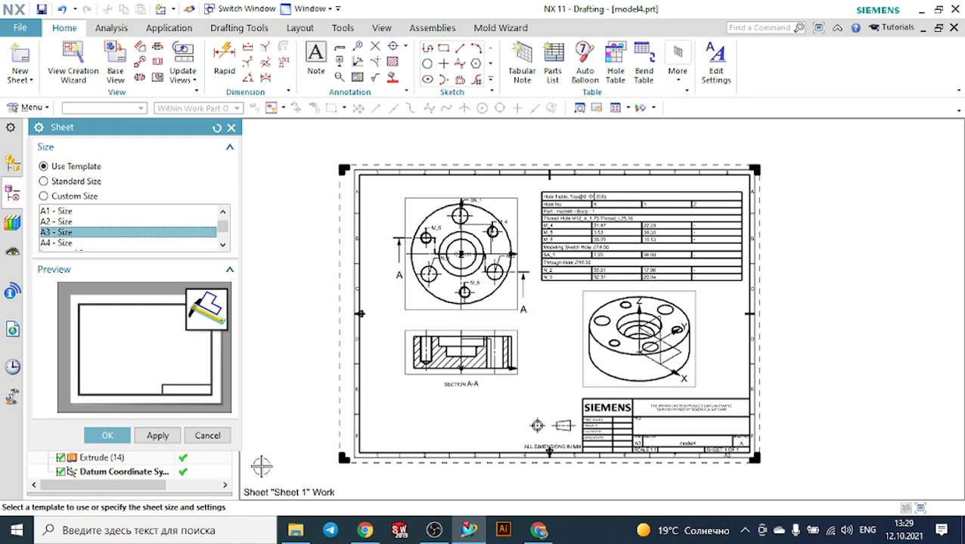
{"action": "left_click", "coordinate": [107, 436]}
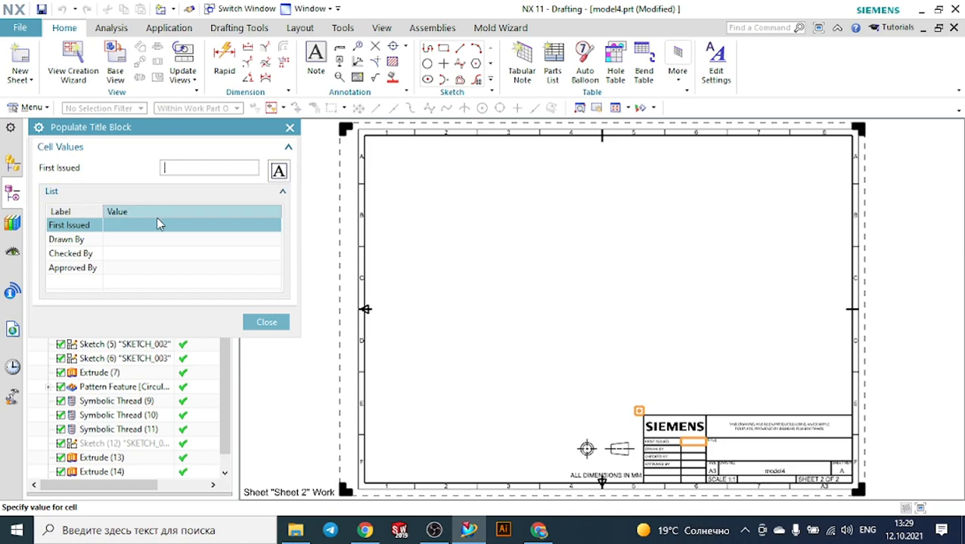
{"action": "left_click", "coordinate": [268, 323]}
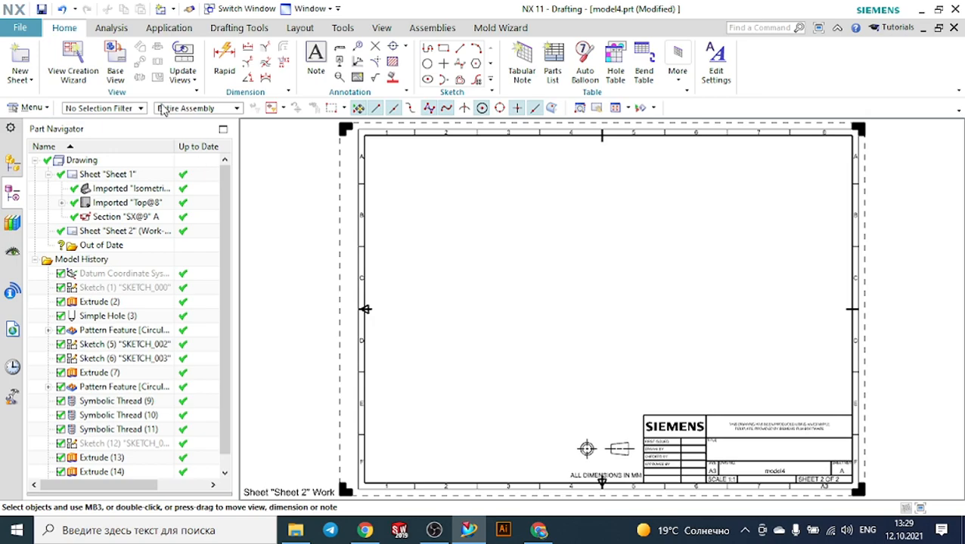
Step: Place a Top base view of model4 at 1:1 scale in the sheet's upper-left area, without adding projected views
{"action": "left_click", "coordinate": [114, 60]}
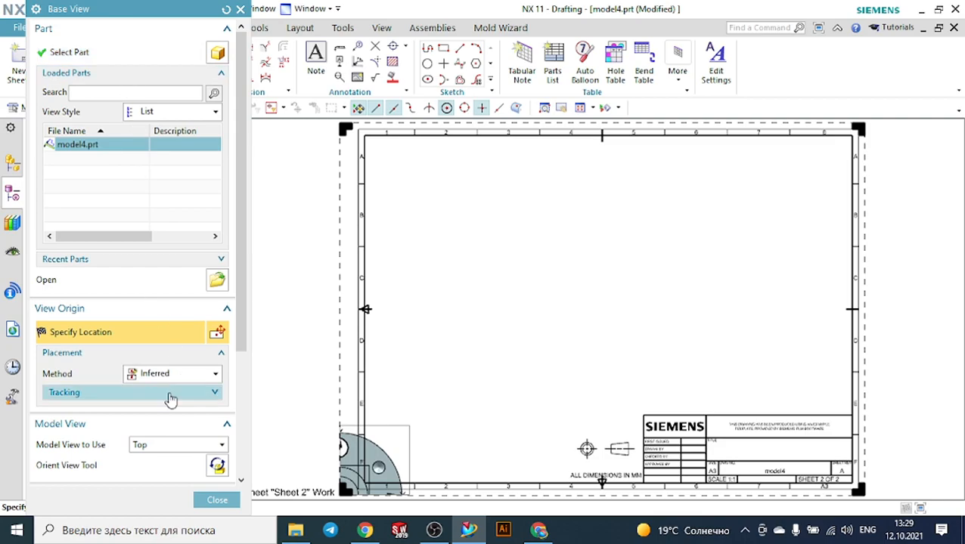
{"action": "scroll", "coordinate": [171, 396], "scroll_direction": "down", "scroll_amount": 1}
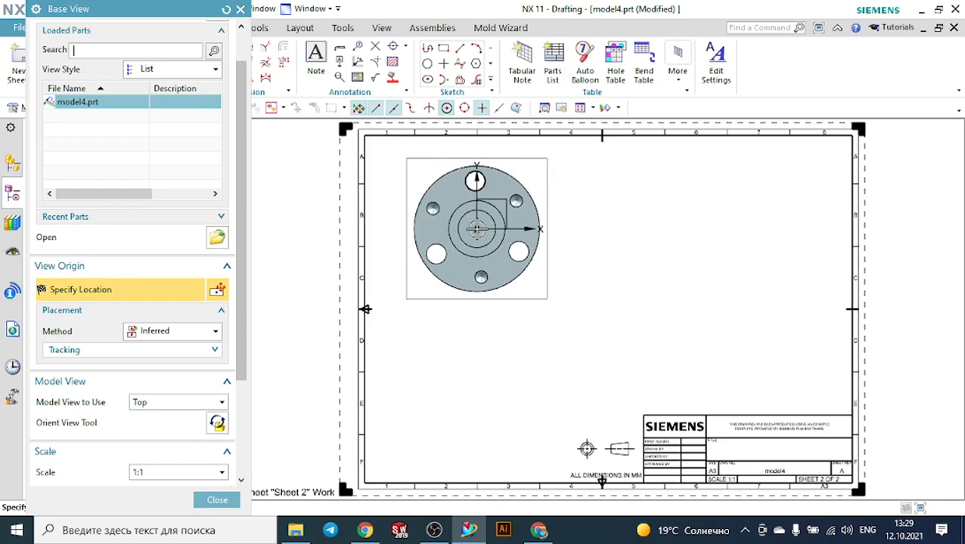
{"action": "left_click", "coordinate": [481, 225]}
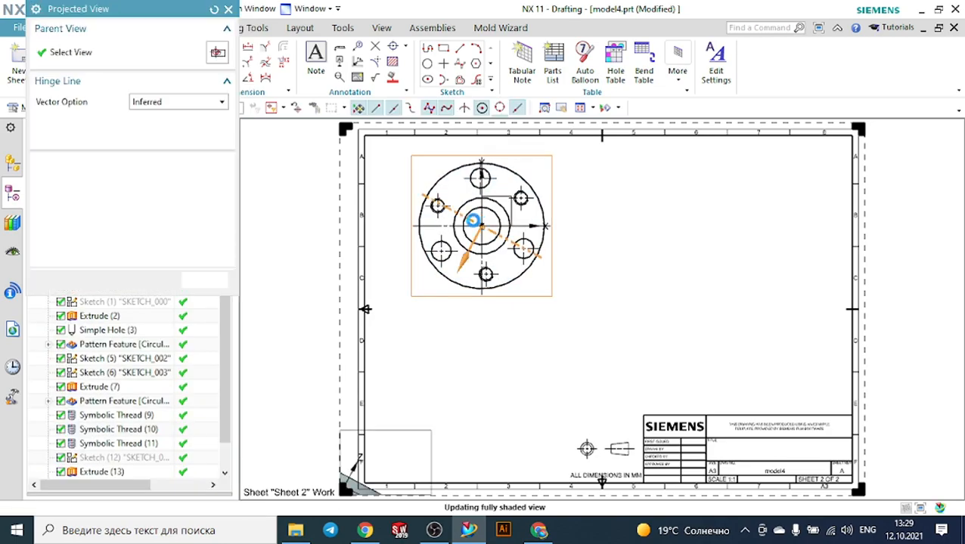
{"action": "left_click", "coordinate": [210, 282]}
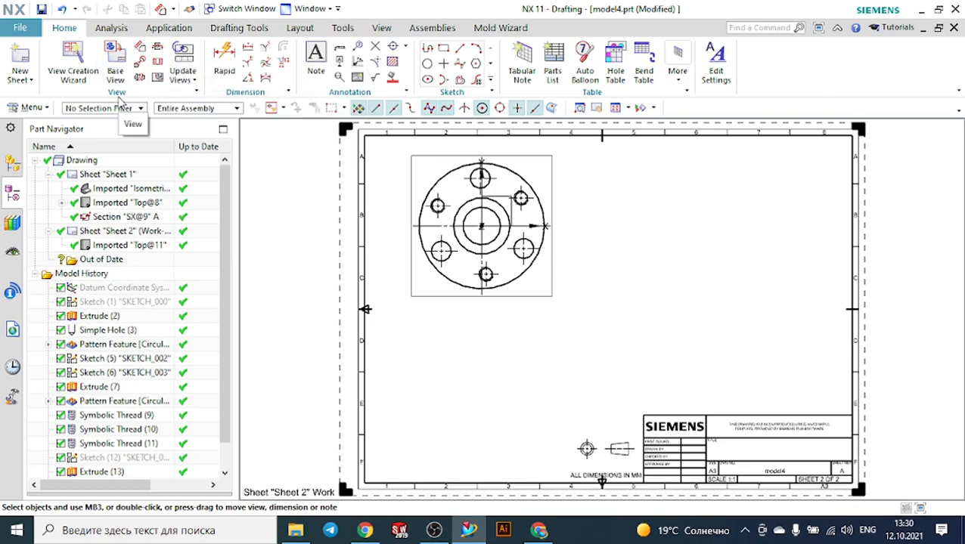
Step: Start a section view with the Dynamic definition and the Simple/Stepped method
{"action": "left_click", "coordinate": [155, 64]}
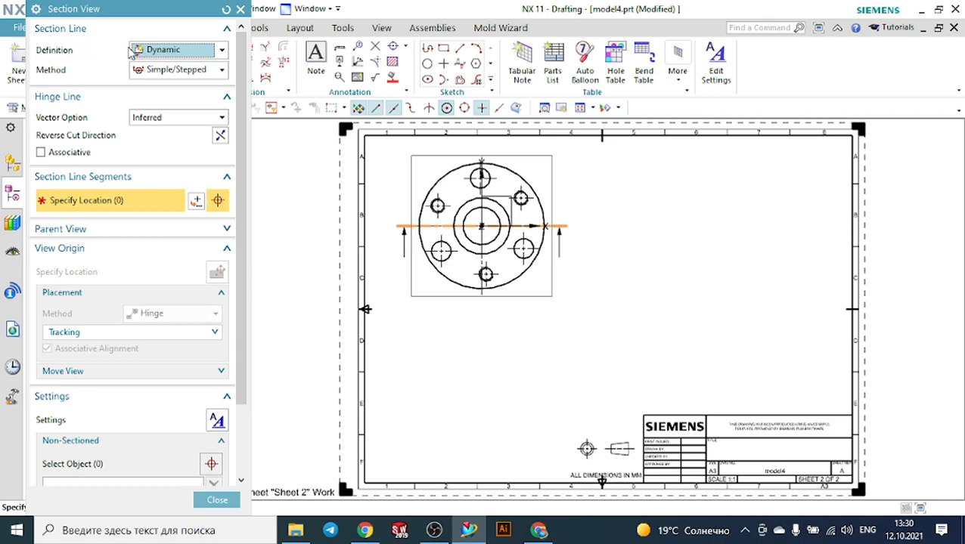
{"action": "left_click", "coordinate": [178, 50]}
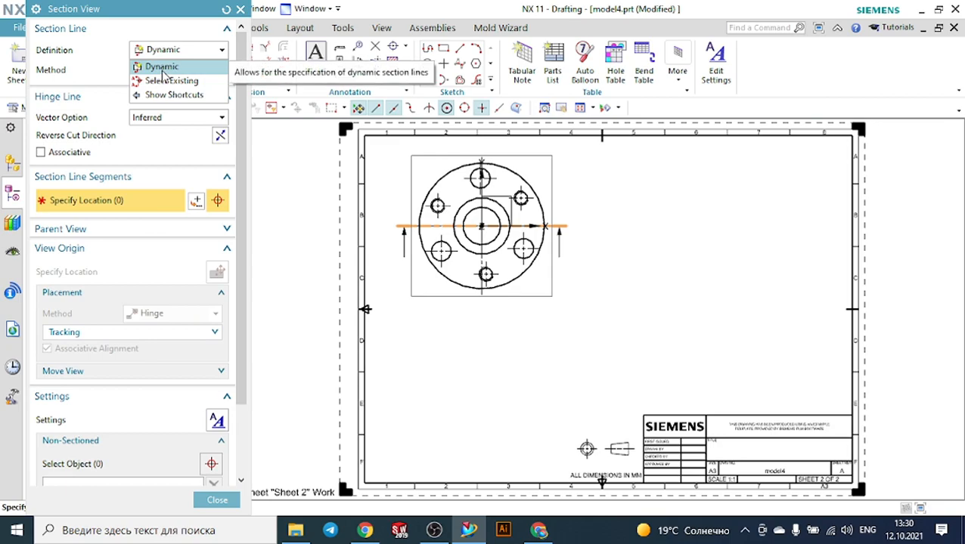
{"action": "left_click", "coordinate": [163, 68]}
{"action": "left_click", "coordinate": [163, 69]}
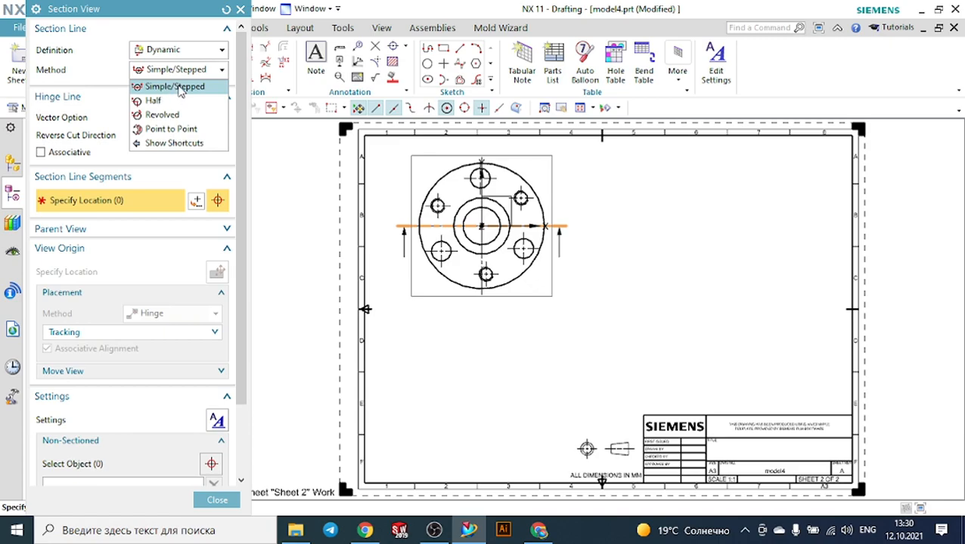
{"action": "left_click", "coordinate": [180, 87]}
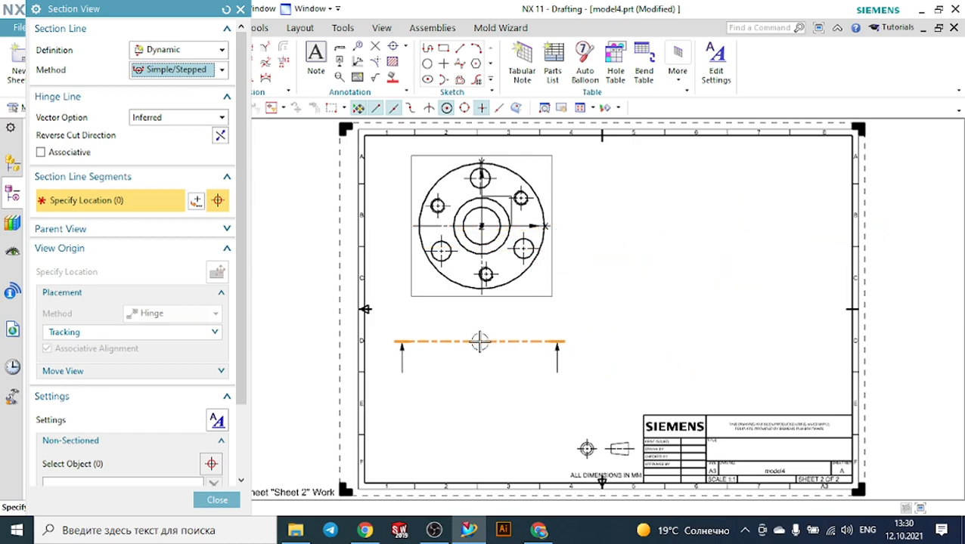
Step: Run a vertical section line through the flange's centre and place the section view to the right of the top view
{"action": "scroll", "coordinate": [488, 268], "scroll_direction": "down", "scroll_amount": 3}
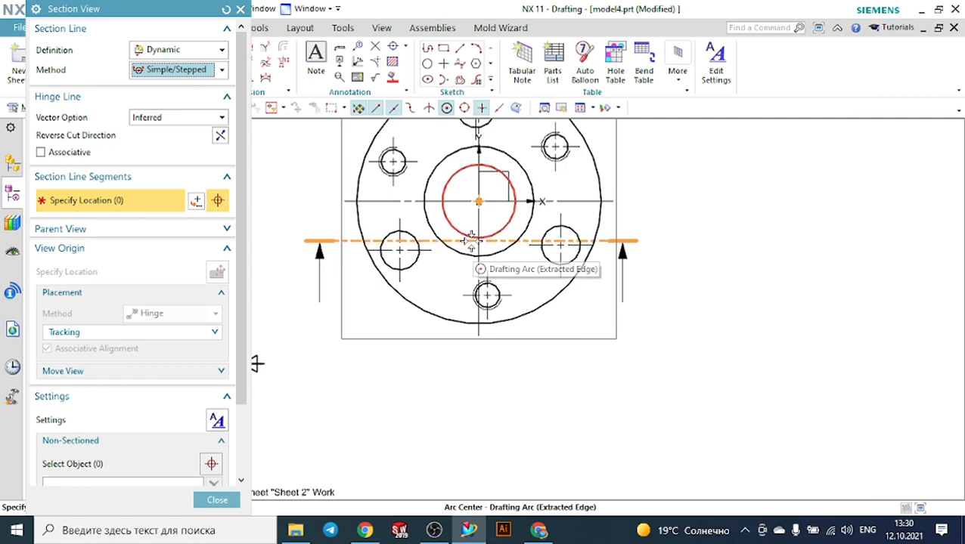
{"action": "scroll", "coordinate": [534, 288], "scroll_direction": "up", "scroll_amount": 3}
{"action": "scroll", "coordinate": [446, 190], "scroll_direction": "down", "scroll_amount": 4}
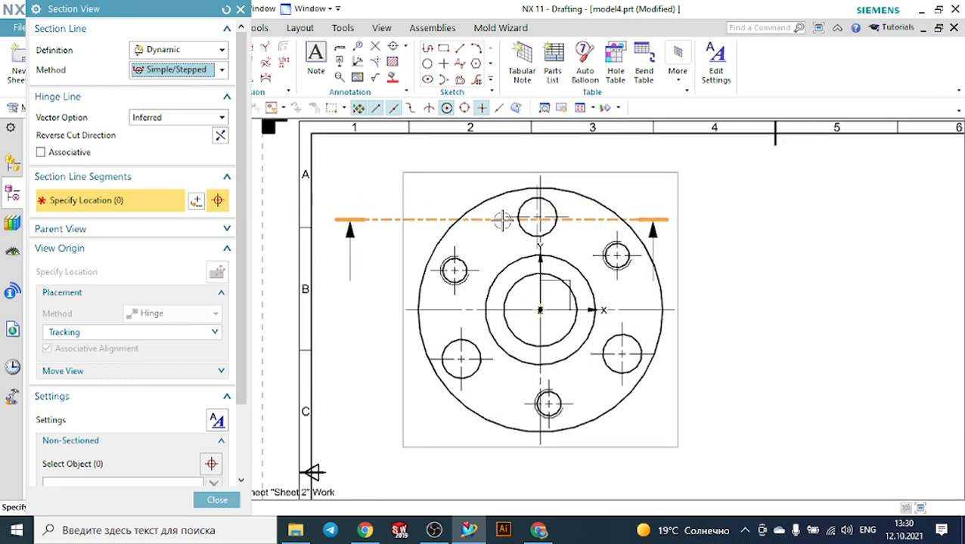
{"action": "left_click", "coordinate": [539, 310]}
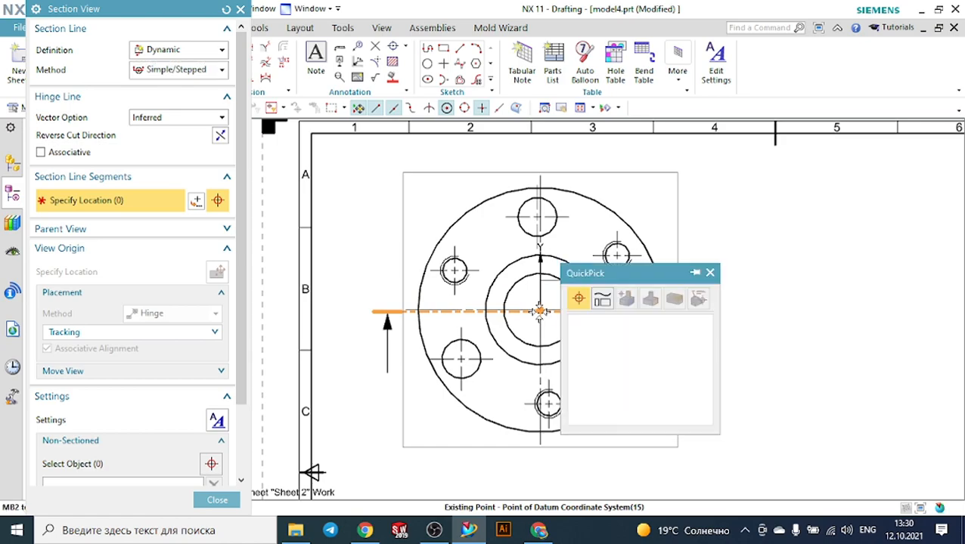
{"action": "left_click", "coordinate": [586, 320]}
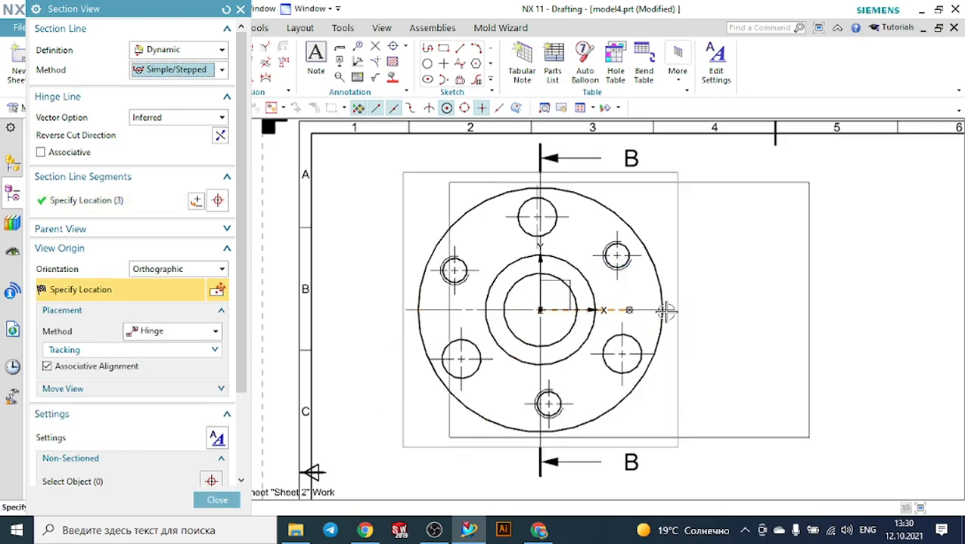
{"action": "scroll", "coordinate": [775, 303], "scroll_direction": "up", "scroll_amount": 2}
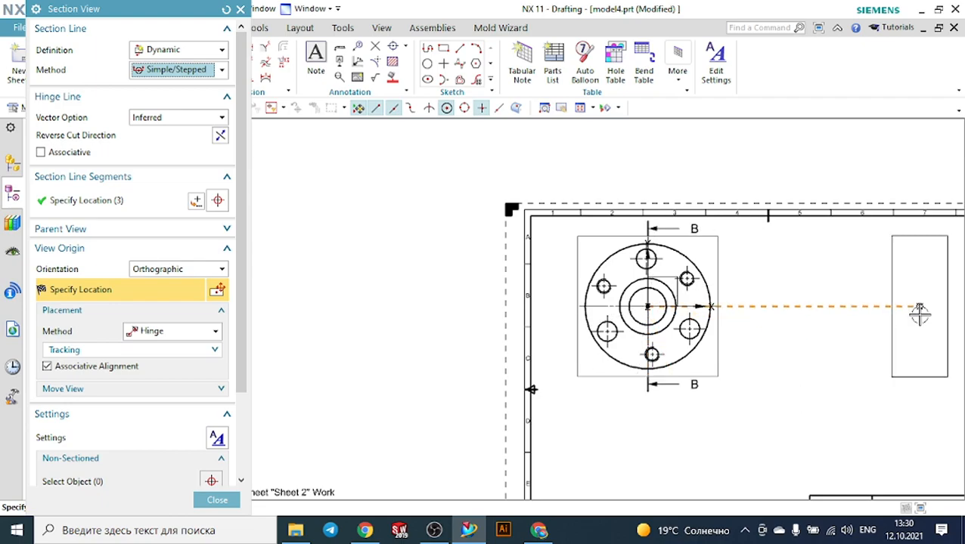
{"action": "left_click", "coordinate": [918, 314]}
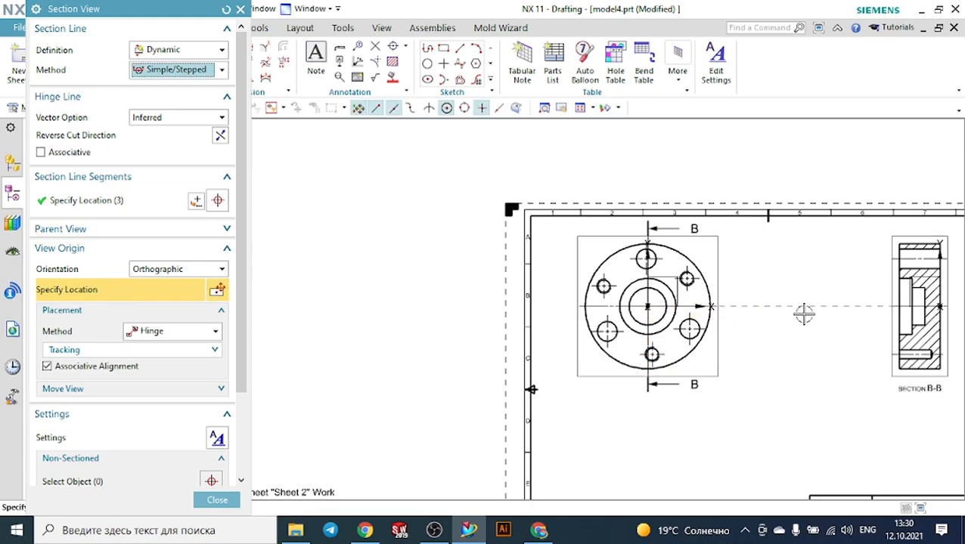
{"action": "scroll", "coordinate": [803, 316], "scroll_direction": "down", "scroll_amount": 3}
{"action": "scroll", "coordinate": [834, 418], "scroll_direction": "up", "scroll_amount": 2}
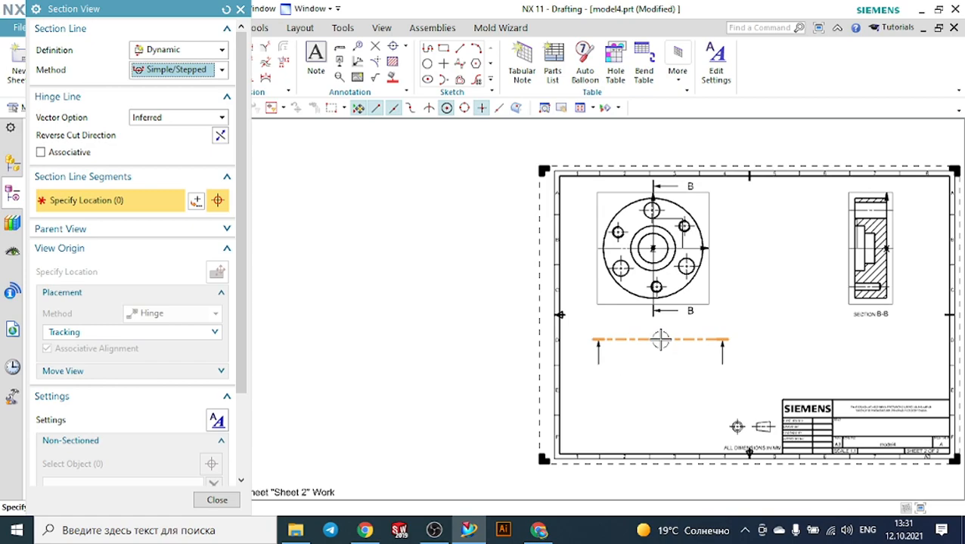
{"action": "scroll", "coordinate": [653, 340], "scroll_direction": "down", "scroll_amount": 2}
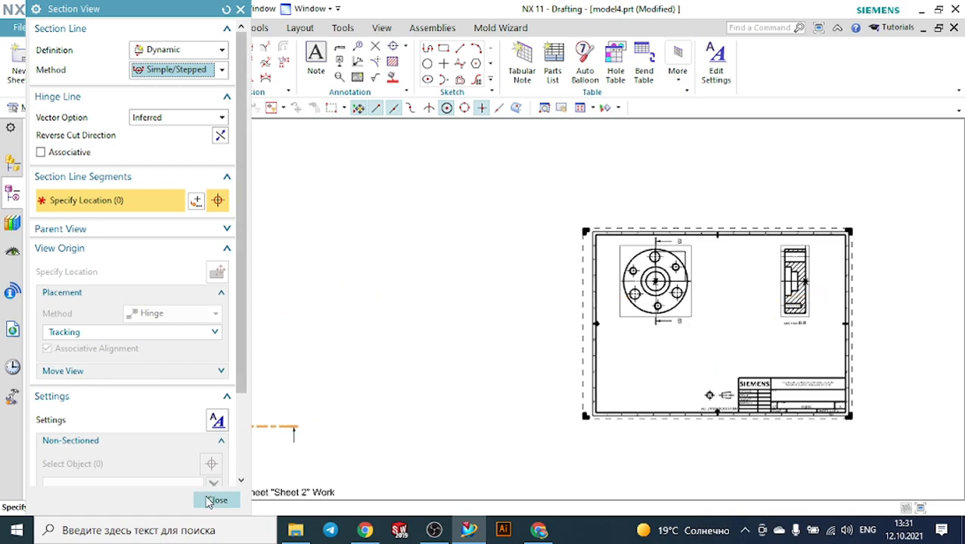
{"action": "left_click", "coordinate": [217, 499]}
Step: Move section view B-B closer to the top view and shift it slightly down on the sheet
{"action": "scroll", "coordinate": [575, 378], "scroll_direction": "up", "scroll_amount": 2}
{"action": "scroll", "coordinate": [710, 276], "scroll_direction": "down", "scroll_amount": 2}
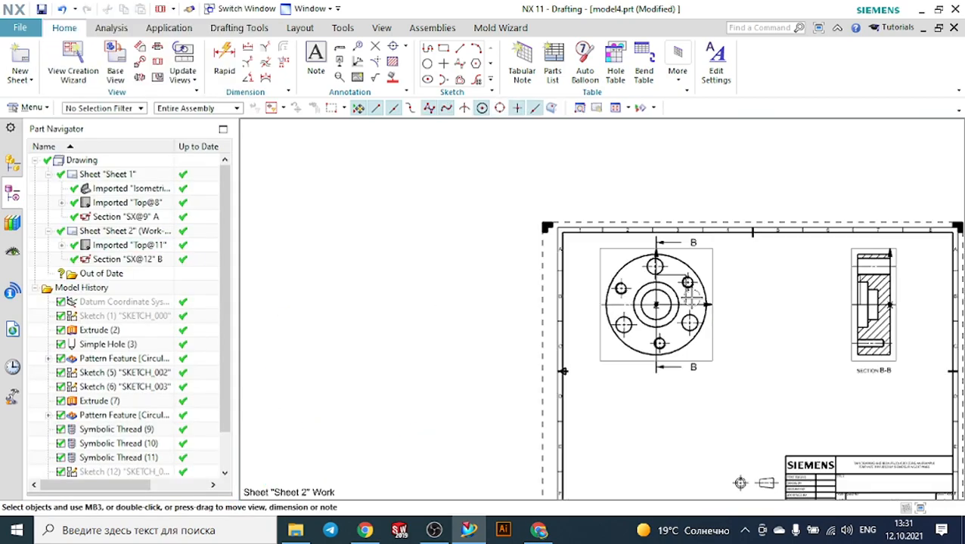
{"action": "scroll", "coordinate": [755, 278], "scroll_direction": "up", "scroll_amount": 3}
{"action": "scroll", "coordinate": [774, 266], "scroll_direction": "down", "scroll_amount": 2}
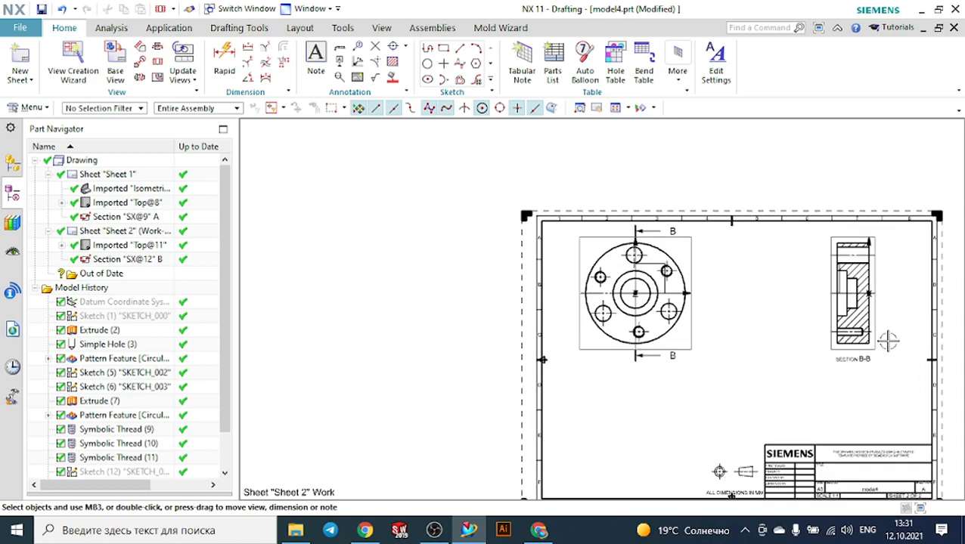
{"action": "scroll", "coordinate": [670, 274], "scroll_direction": "up", "scroll_amount": 1}
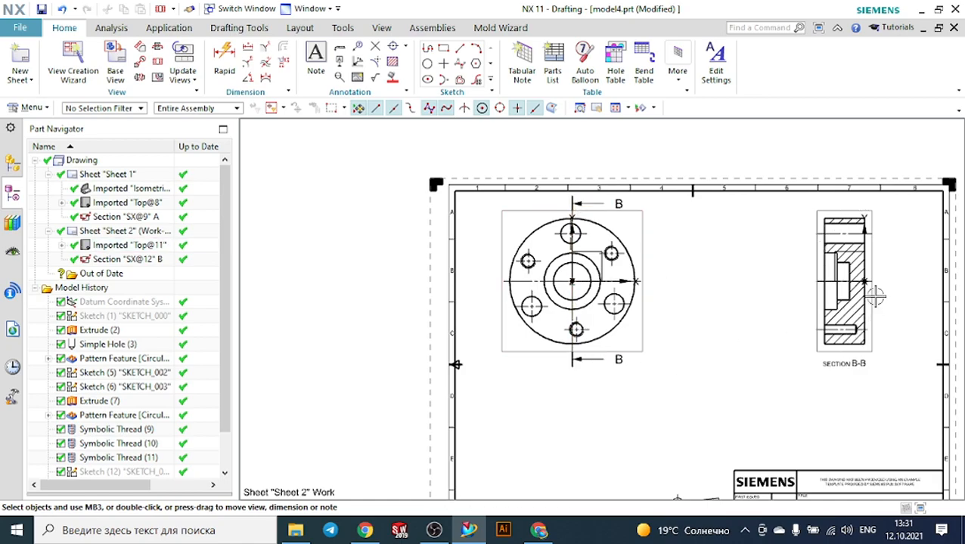
{"action": "left_click_drag", "start_coordinate": [821, 217], "coordinate": [754, 225]}
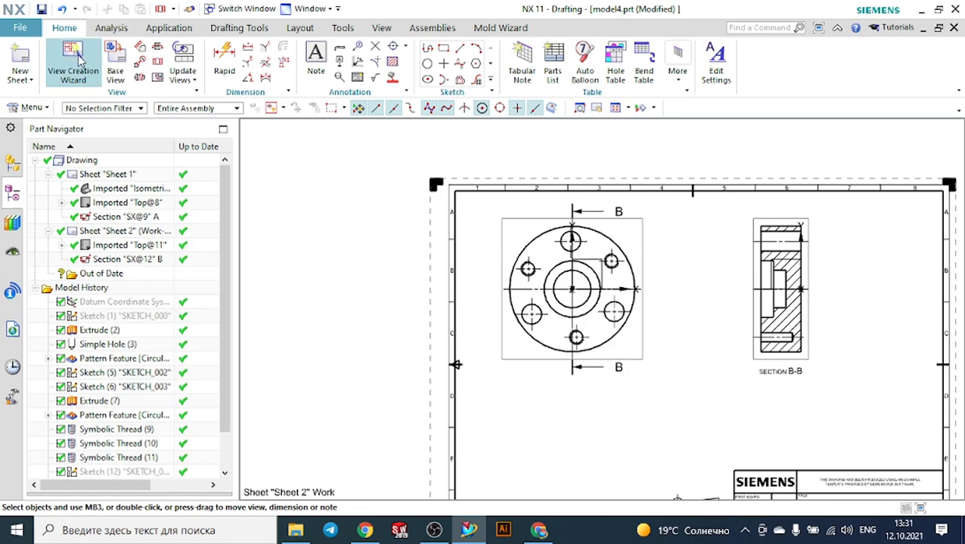
Step: Create a Simple/Stepped section view with a horizontal section line through the flange's centre and place it below the top view
{"action": "left_click", "coordinate": [157, 60]}
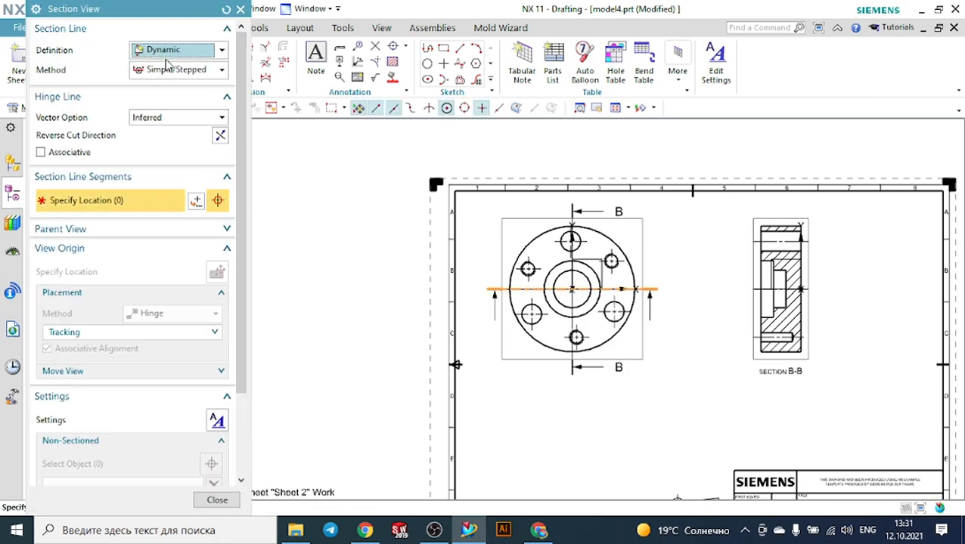
{"action": "left_click", "coordinate": [573, 290]}
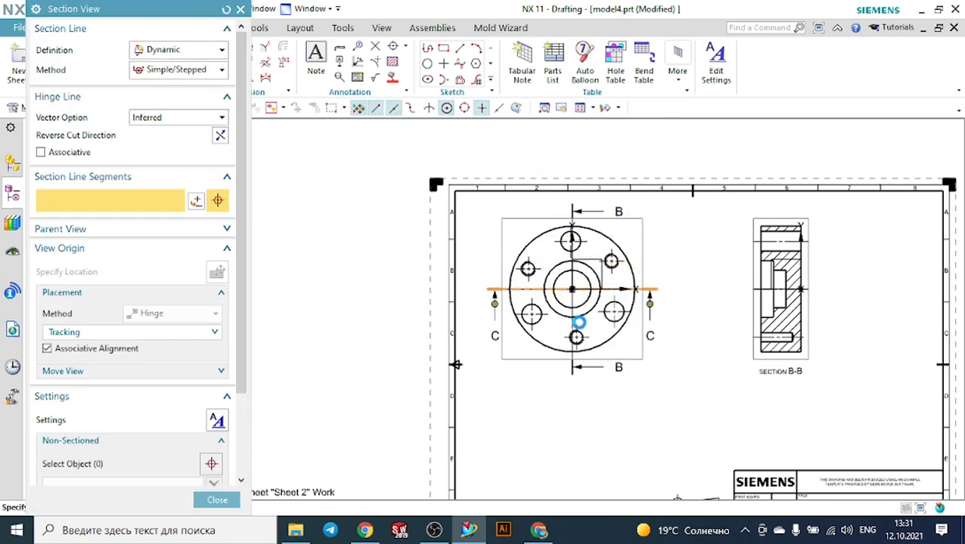
{"action": "left_click", "coordinate": [586, 442]}
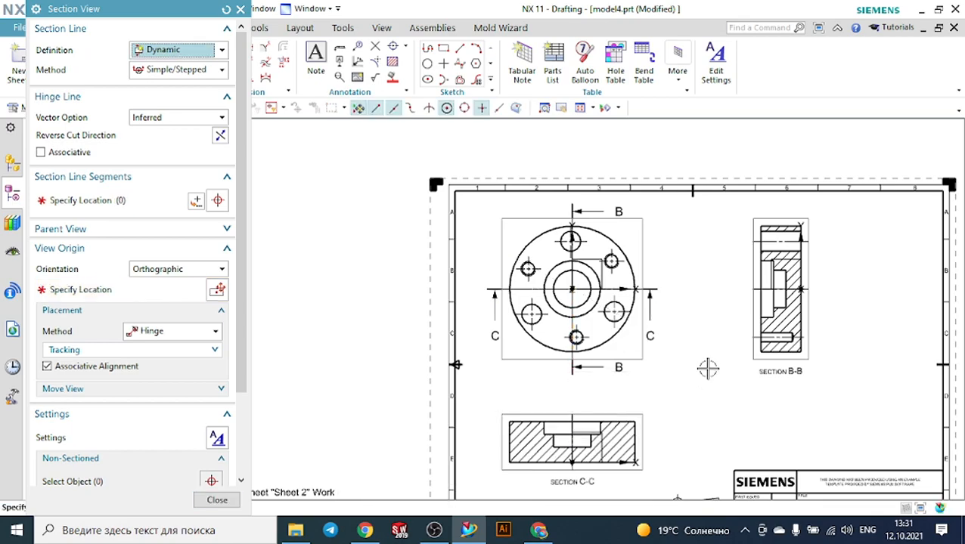
{"action": "scroll", "coordinate": [631, 466], "scroll_direction": "up", "scroll_amount": 2}
{"action": "scroll", "coordinate": [631, 466], "scroll_direction": "up", "scroll_amount": 1}
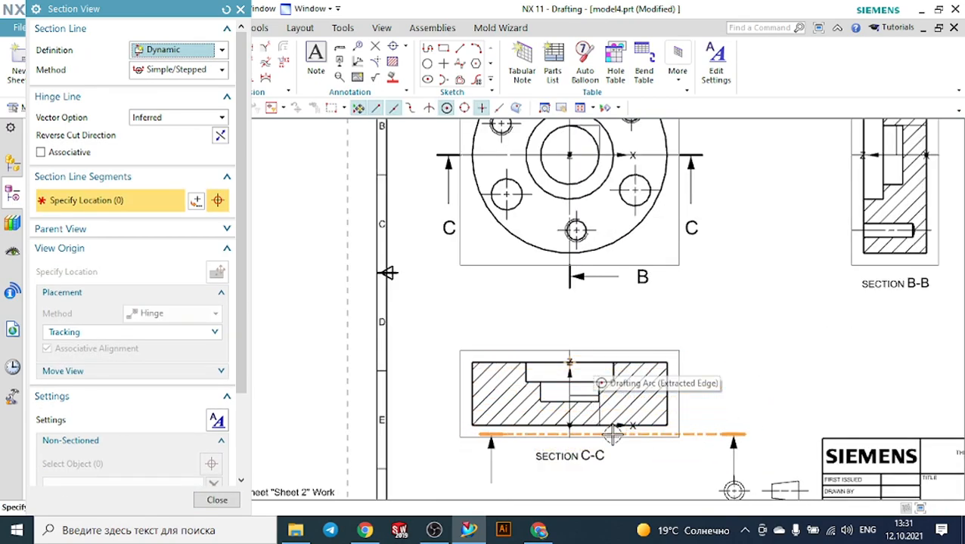
{"action": "scroll", "coordinate": [639, 386], "scroll_direction": "down", "scroll_amount": 1}
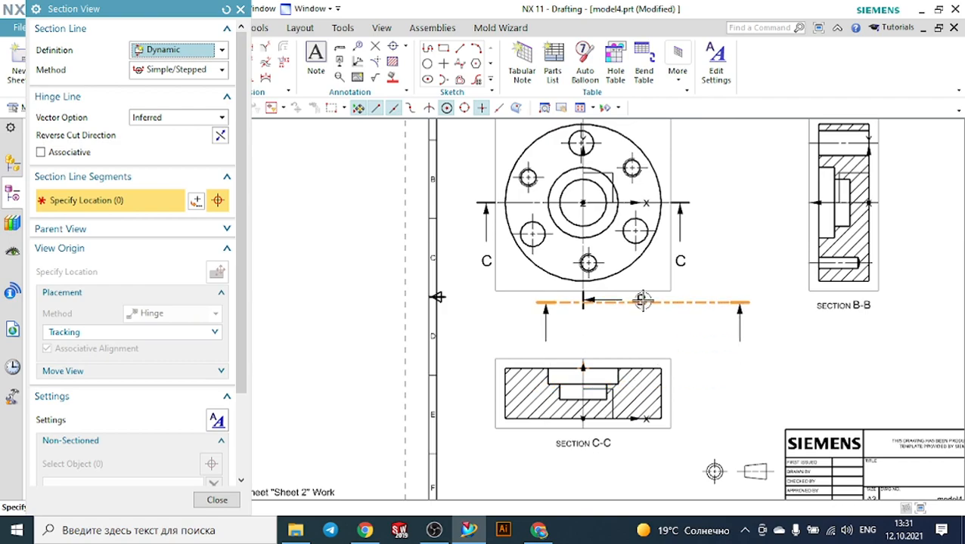
{"action": "left_click", "coordinate": [216, 500]}
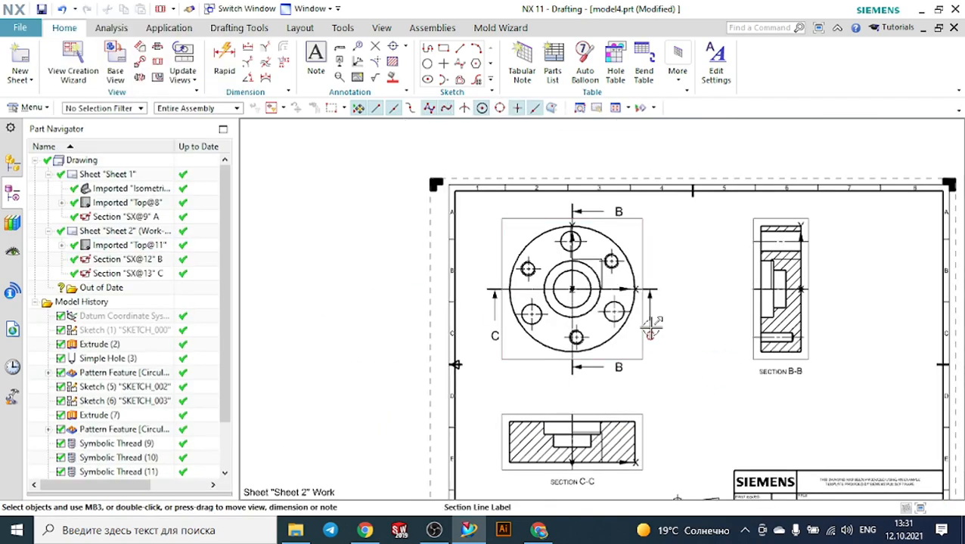
Step: Delete section views C-C and B-B together with their section lines
{"action": "scroll", "coordinate": [814, 302], "scroll_direction": "down", "scroll_amount": 1}
{"action": "scroll", "coordinate": [625, 294], "scroll_direction": "down", "scroll_amount": 1}
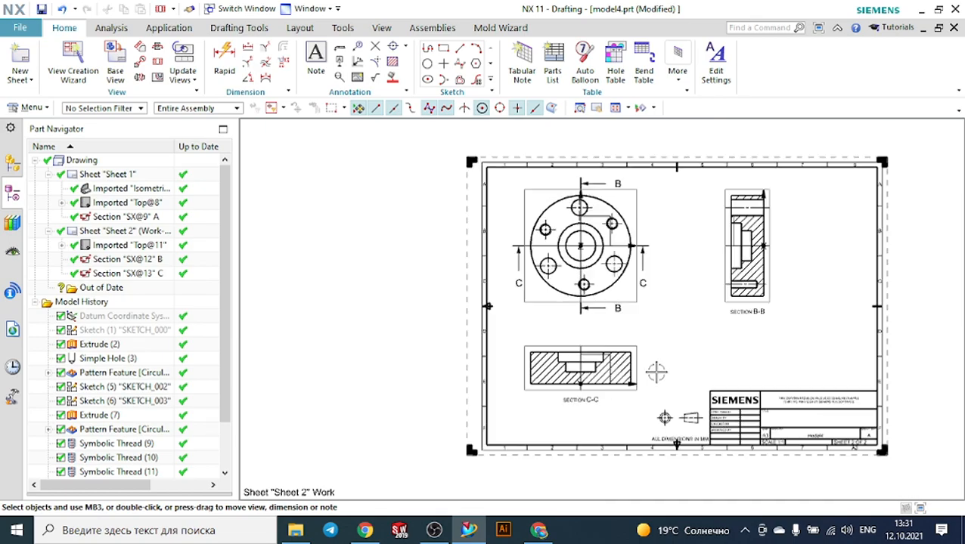
{"action": "scroll", "coordinate": [684, 423], "scroll_direction": "up", "scroll_amount": 3}
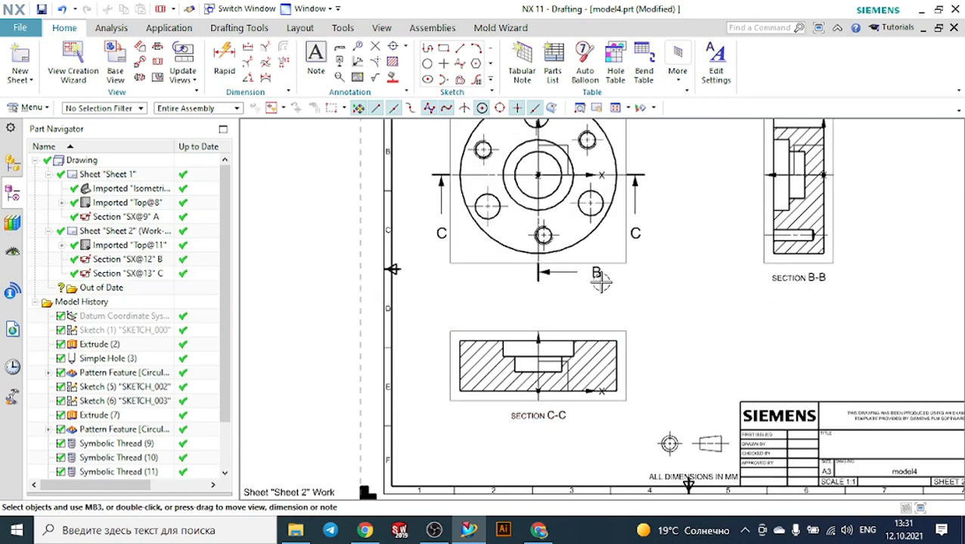
{"action": "scroll", "coordinate": [712, 285], "scroll_direction": "down", "scroll_amount": 1}
{"action": "scroll", "coordinate": [711, 285], "scroll_direction": "down", "scroll_amount": 1}
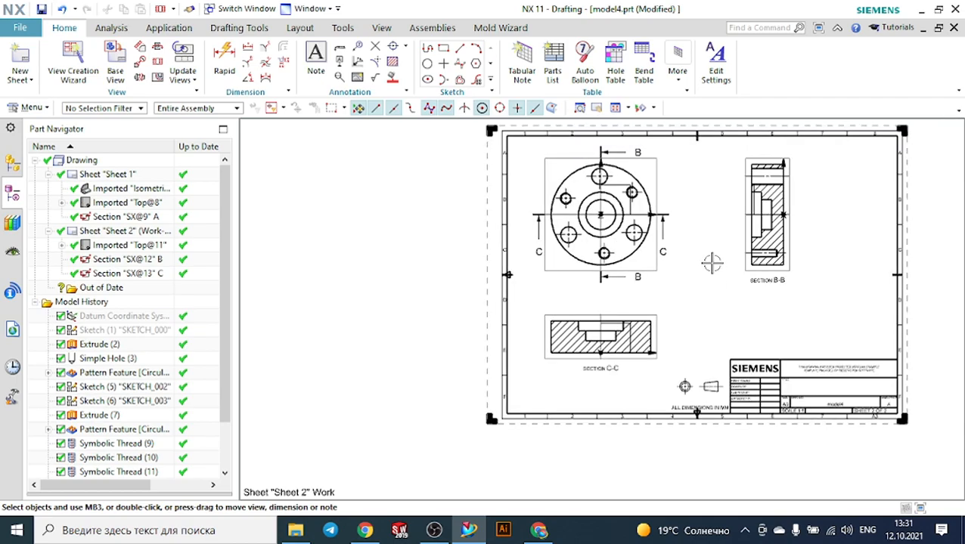
{"action": "left_click", "coordinate": [655, 312]}
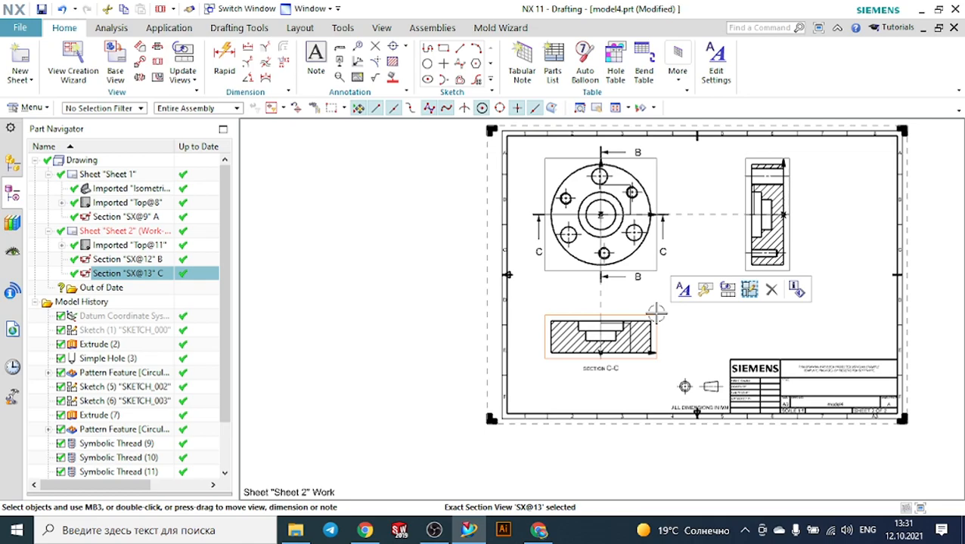
{"action": "key", "text": "Delete"}
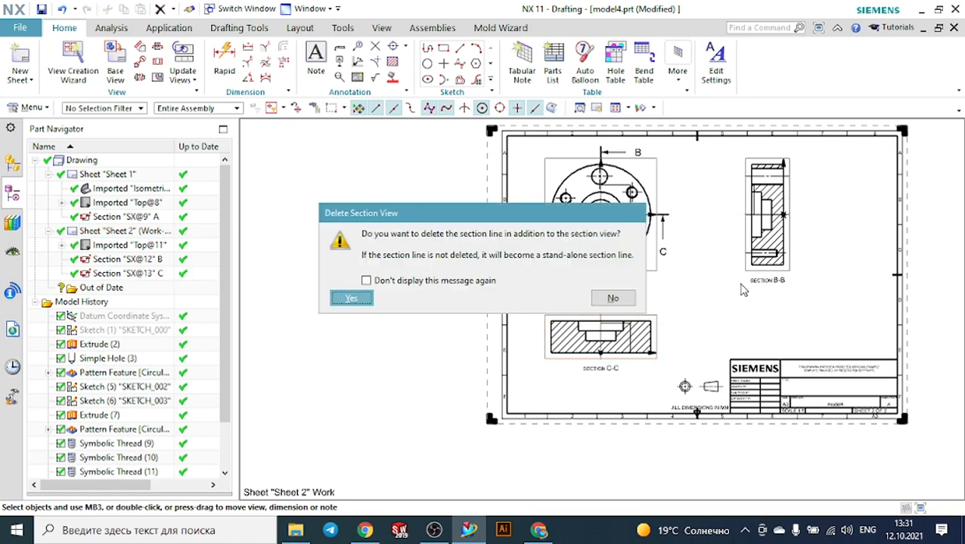
{"action": "left_click", "coordinate": [351, 298]}
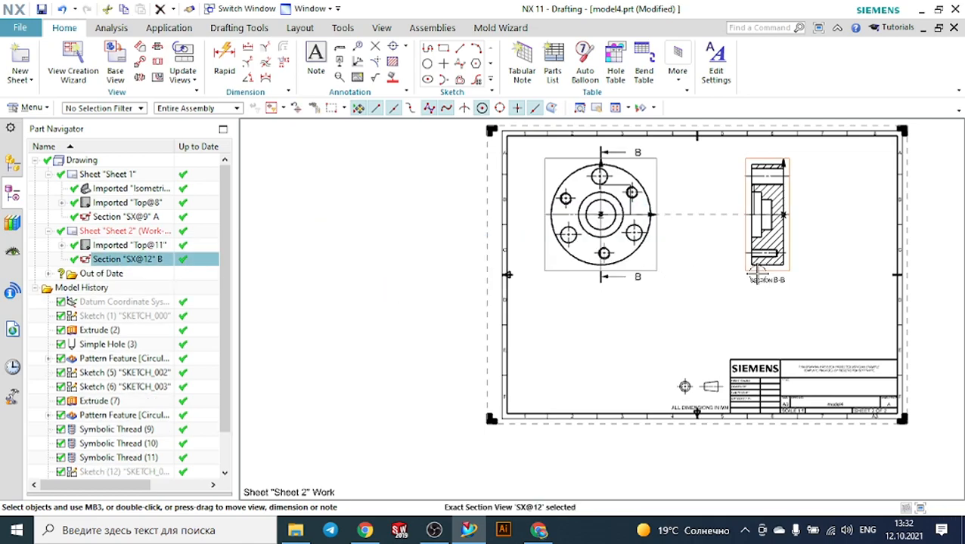
{"action": "key", "text": "Delete"}
{"action": "left_click", "coordinate": [351, 297]}
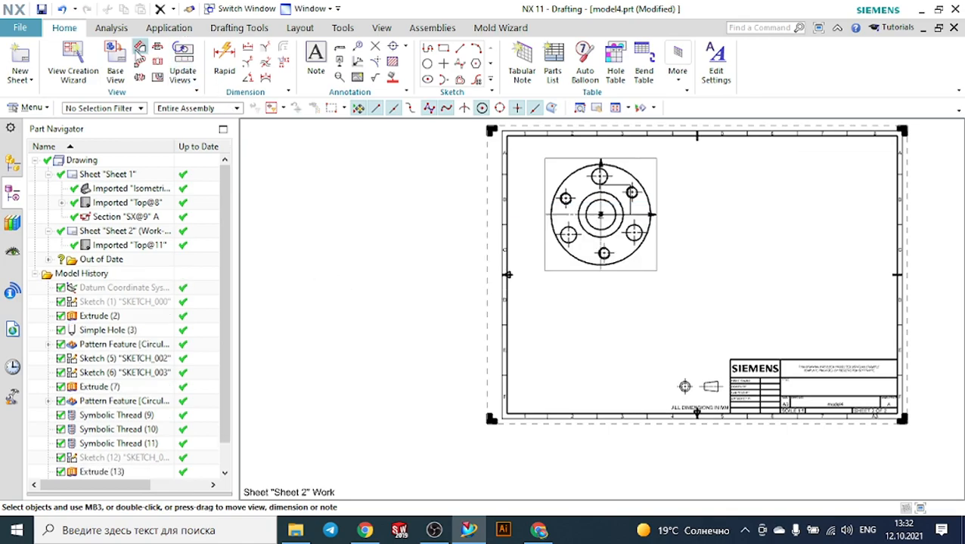
Step: Start a Dynamic Simple/Stepped section view through the flange's centre with a horizontal section line and switch to editing its section line segments
{"action": "left_click", "coordinate": [155, 61]}
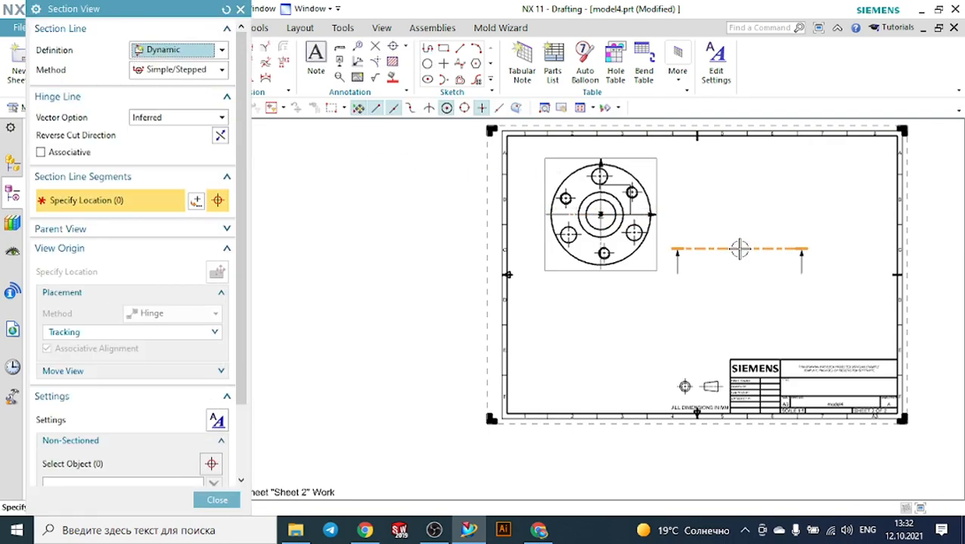
{"action": "scroll", "coordinate": [726, 246], "scroll_direction": "up", "scroll_amount": 3}
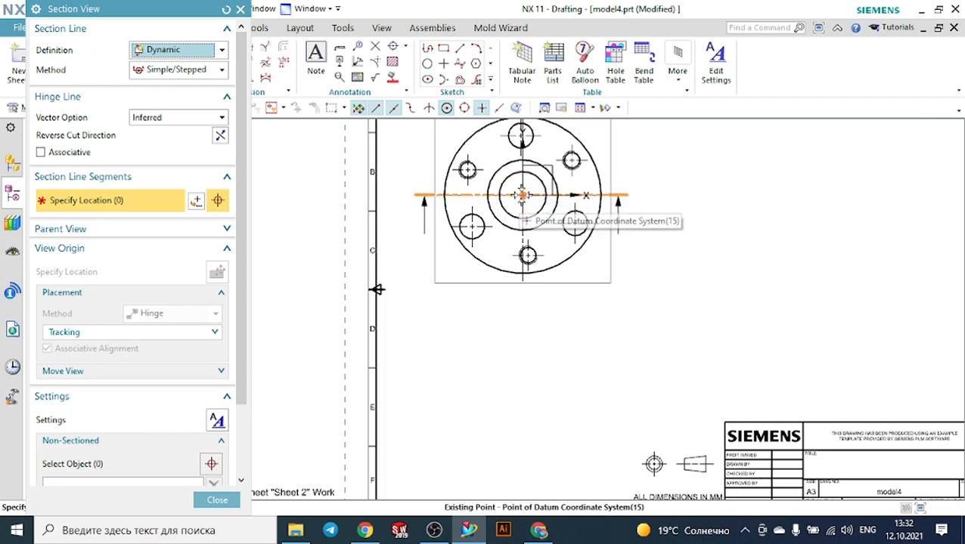
{"action": "left_click", "coordinate": [521, 195]}
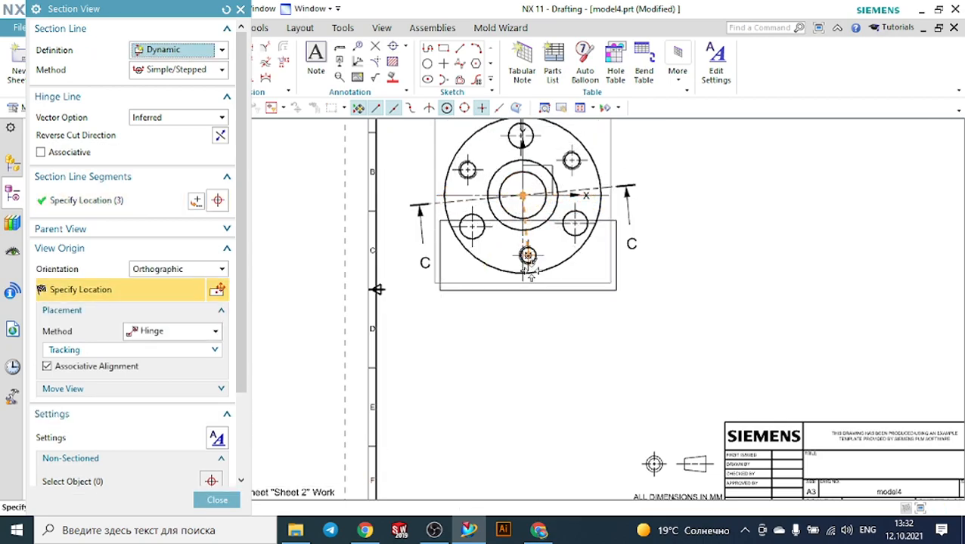
{"action": "right_click", "coordinate": [531, 341]}
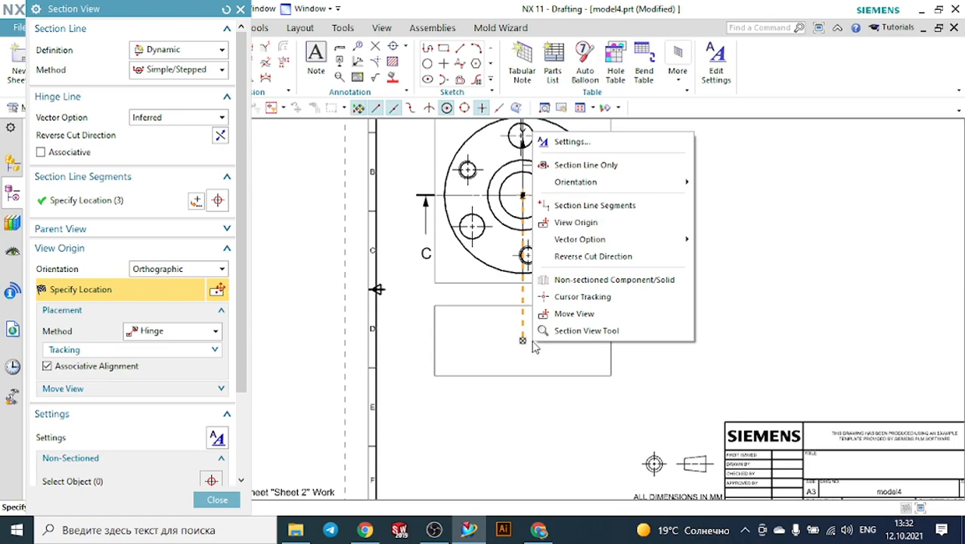
{"action": "left_click", "coordinate": [593, 208]}
{"action": "scroll", "coordinate": [453, 165], "scroll_direction": "up", "scroll_amount": 2}
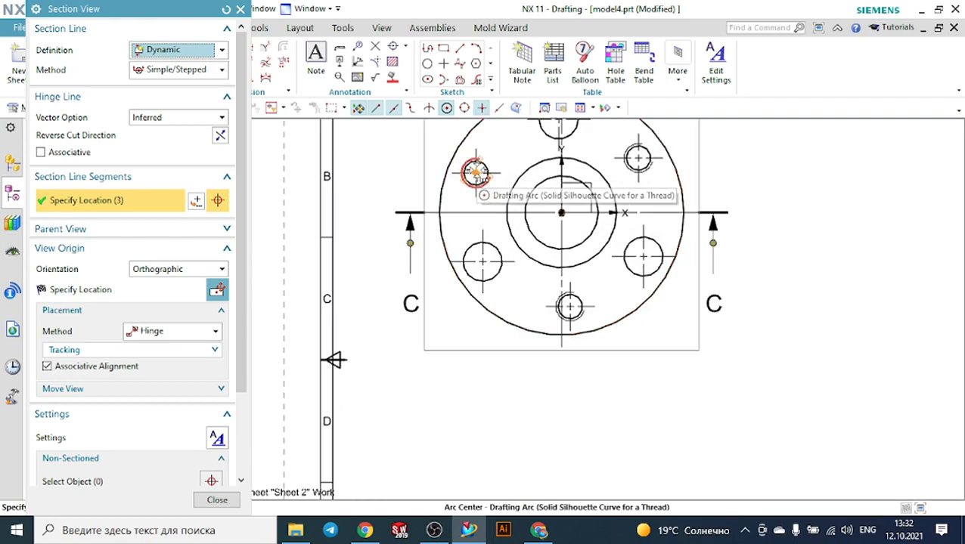
Step: Step the section line through the upper-left threaded hole and the lower-right plain hole of the top view
{"action": "left_click", "coordinate": [476, 173]}
{"action": "left_click", "coordinate": [539, 179]}
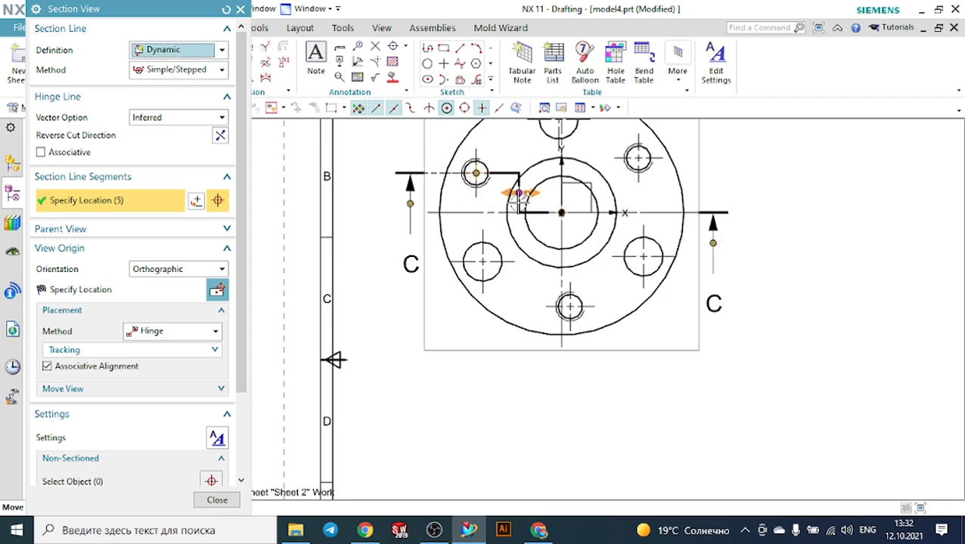
{"action": "left_click", "coordinate": [642, 257]}
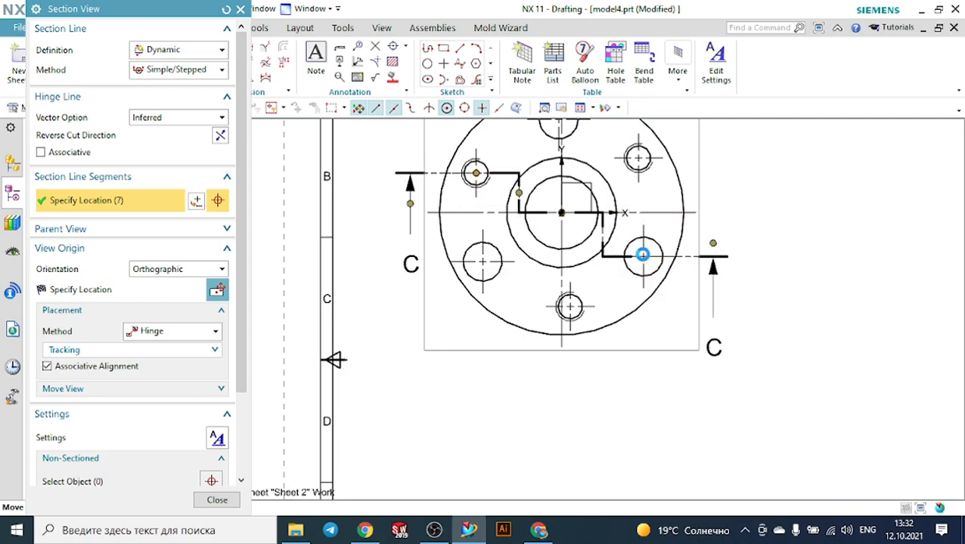
Step: Shift both vertical steps of the section line outward from the flange's centre, closer to the cut holes
{"action": "scroll", "coordinate": [722, 243], "scroll_direction": "down", "scroll_amount": 4}
{"action": "scroll", "coordinate": [641, 316], "scroll_direction": "down", "scroll_amount": 2}
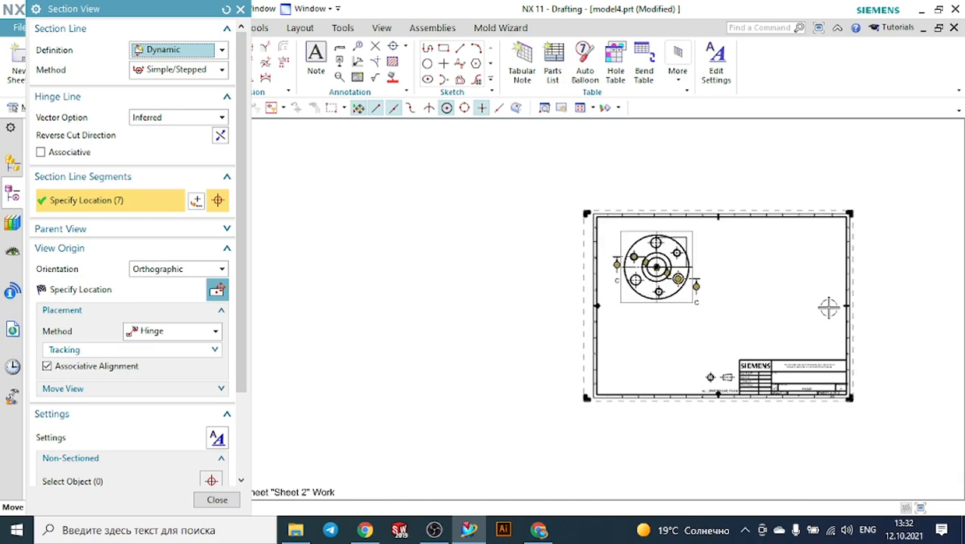
{"action": "scroll", "coordinate": [835, 308], "scroll_direction": "up", "scroll_amount": 3}
{"action": "scroll", "coordinate": [452, 220], "scroll_direction": "up", "scroll_amount": 2}
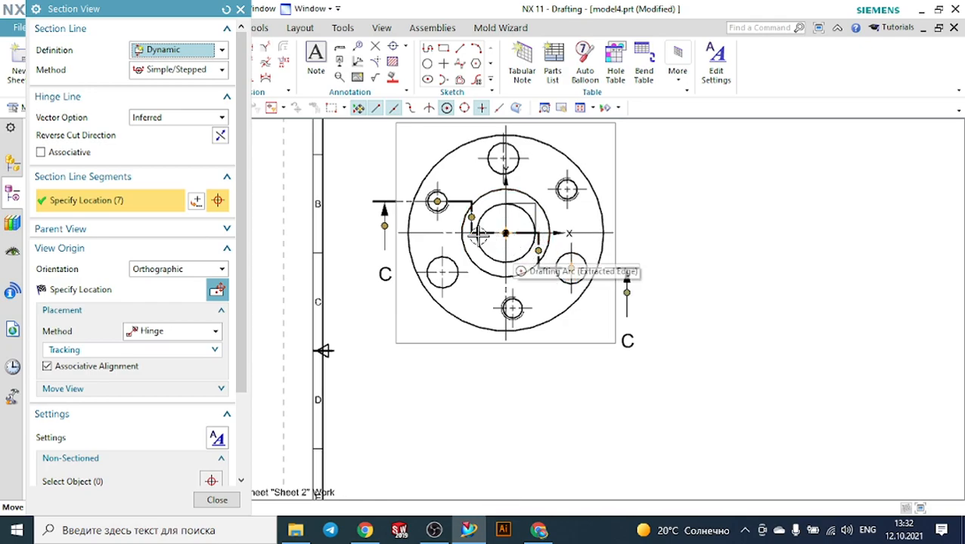
{"action": "scroll", "coordinate": [470, 200], "scroll_direction": "up", "scroll_amount": 3}
{"action": "left_click_drag", "start_coordinate": [474, 199], "coordinate": [446, 204]}
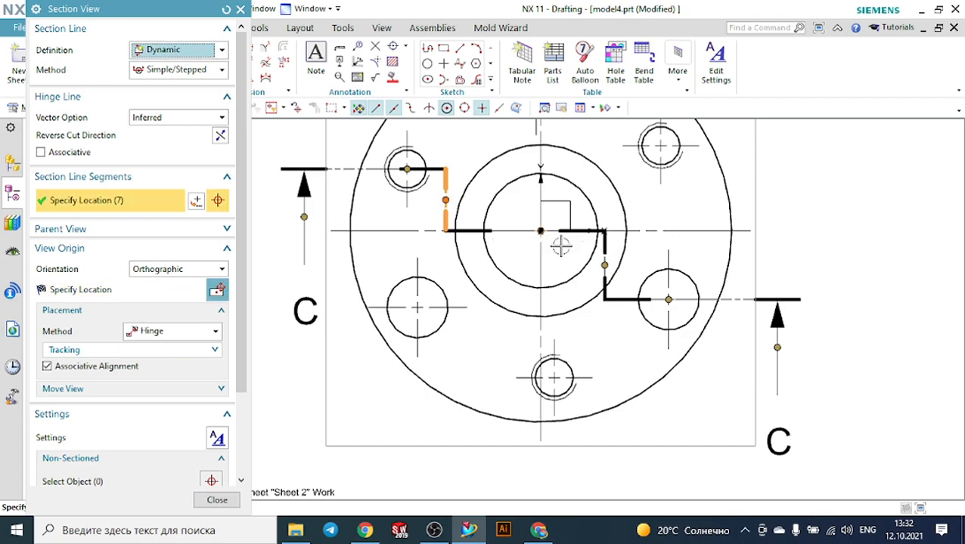
{"action": "left_click_drag", "start_coordinate": [604, 265], "coordinate": [629, 264]}
{"action": "scroll", "coordinate": [426, 174], "scroll_direction": "up", "scroll_amount": 2}
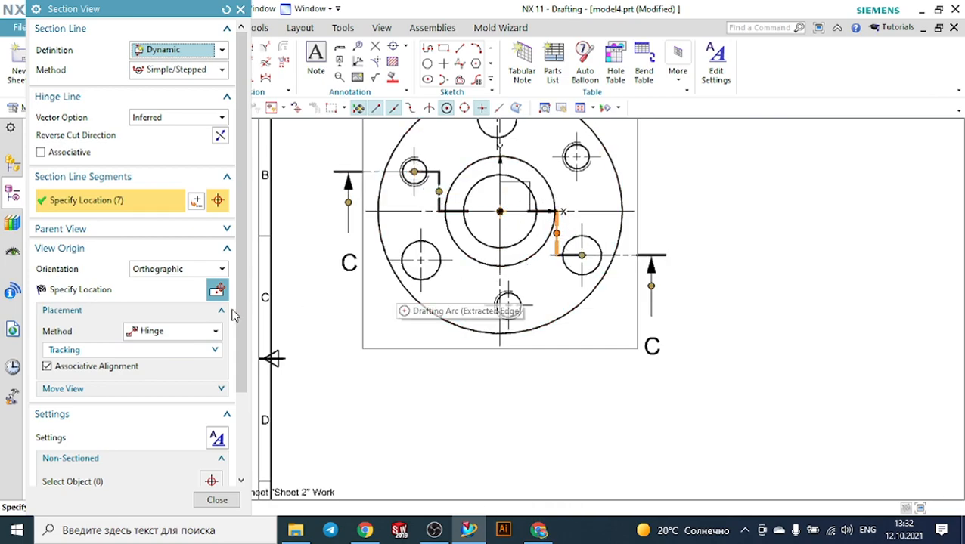
Step: Examine the stepped cut planes on the rotated 3D model with the Section View Tool
{"action": "scroll", "coordinate": [189, 324], "scroll_direction": "down", "scroll_amount": 3}
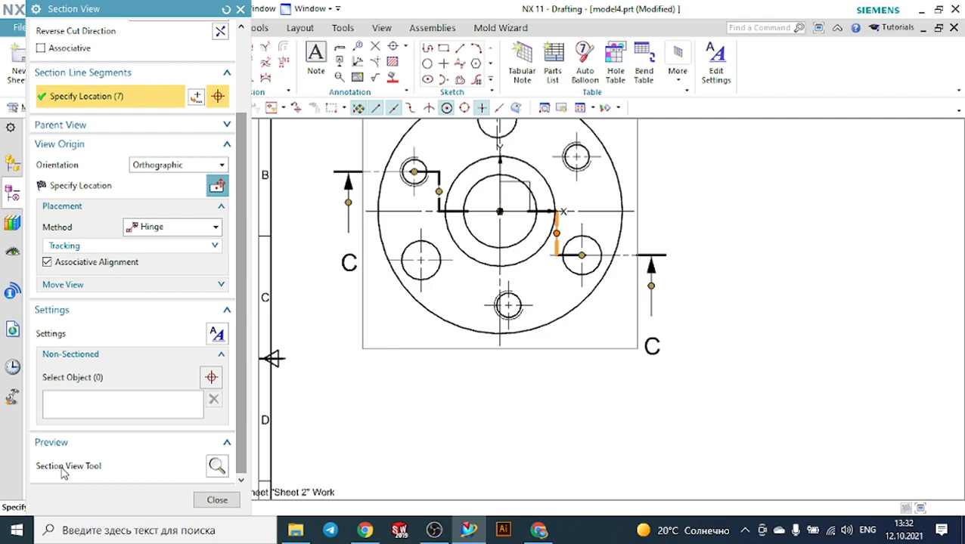
{"action": "left_click", "coordinate": [216, 467]}
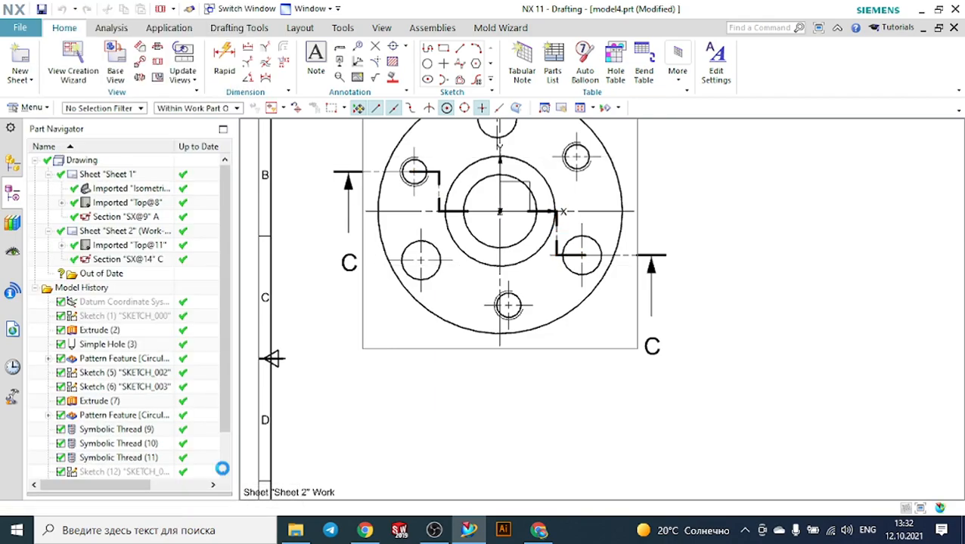
{"action": "left_click_drag", "start_coordinate": [866, 279], "coordinate": [835, 229]}
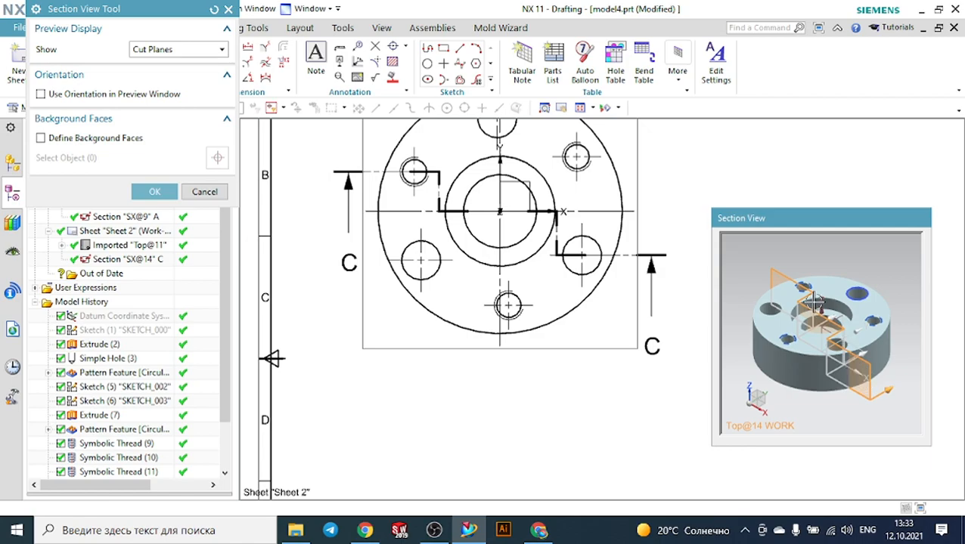
{"action": "left_click", "coordinate": [154, 192]}
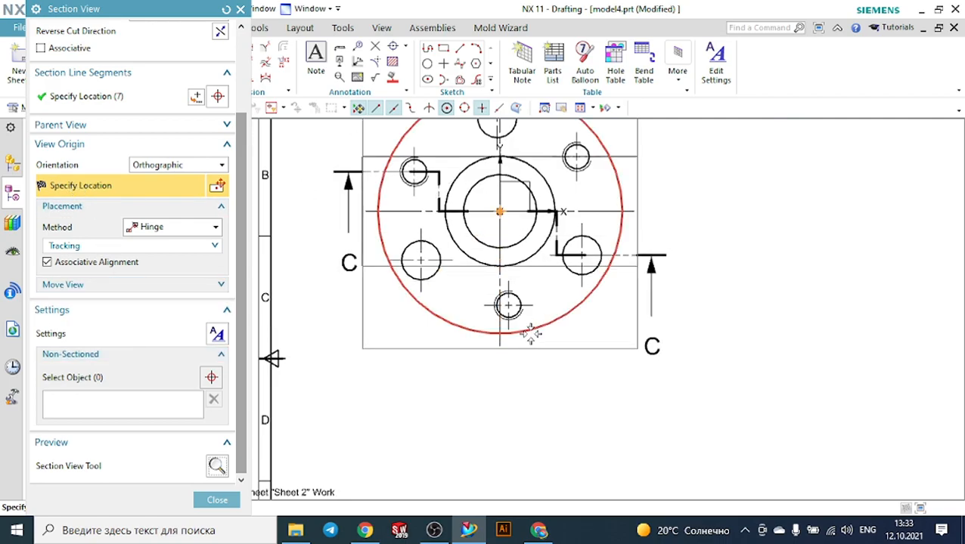
Step: Place the stepped section view directly below the top view and finish the section view command
{"action": "scroll", "coordinate": [523, 344], "scroll_direction": "down", "scroll_amount": 3}
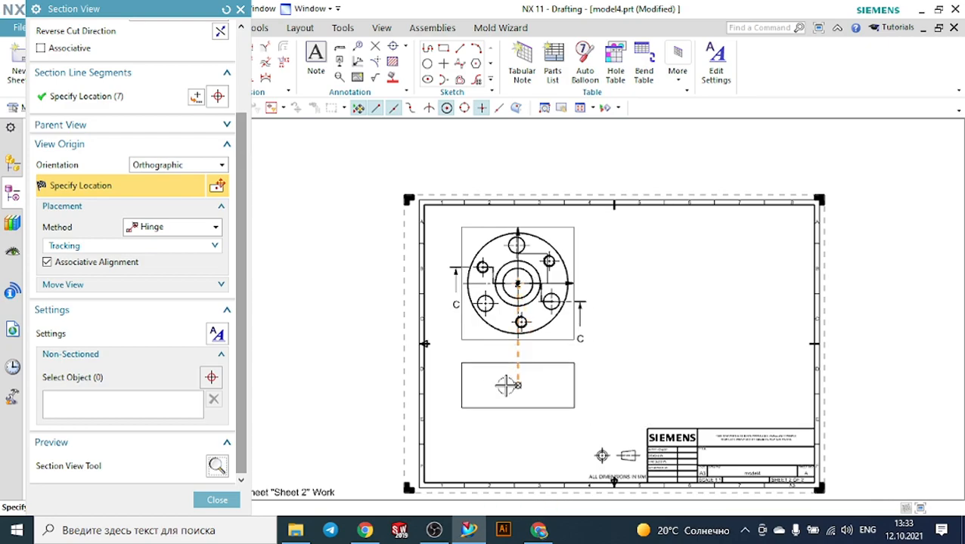
{"action": "left_click", "coordinate": [508, 386]}
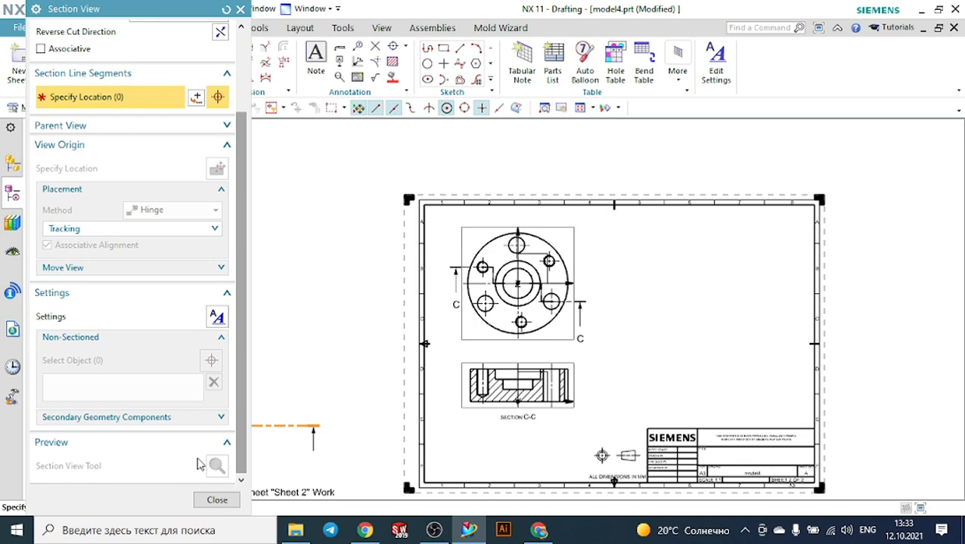
{"action": "left_click", "coordinate": [217, 499]}
{"action": "scroll", "coordinate": [594, 381], "scroll_direction": "up", "scroll_amount": 4}
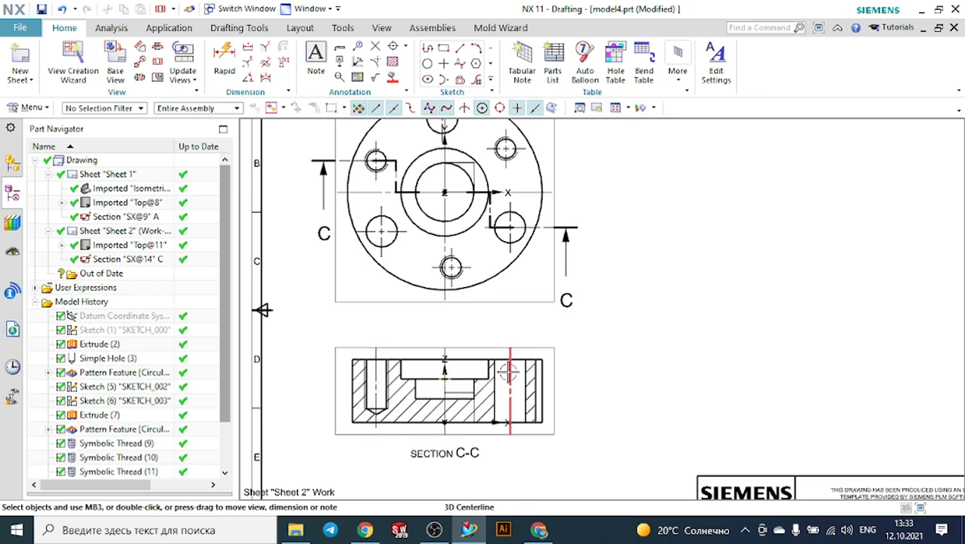
{"action": "scroll", "coordinate": [706, 351], "scroll_direction": "down", "scroll_amount": 1}
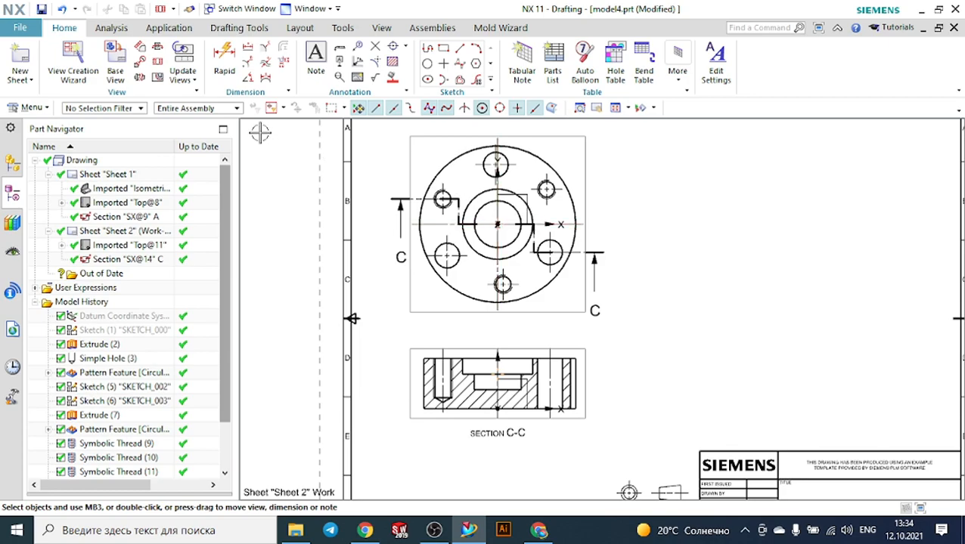
Step: Start a base view of model4 using the Isometric model view at a 1:1 scale
{"action": "left_click", "coordinate": [115, 50]}
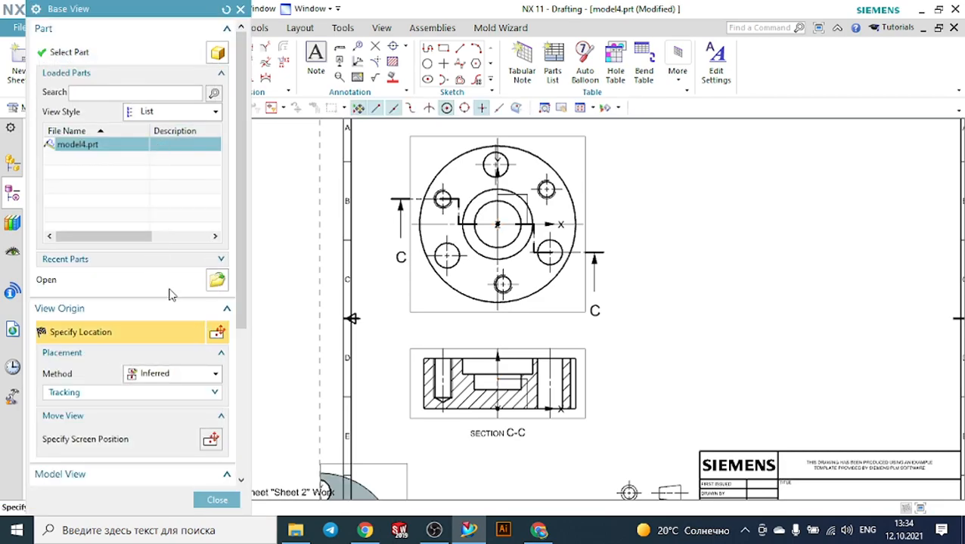
{"action": "scroll", "coordinate": [173, 316], "scroll_direction": "down", "scroll_amount": 3}
{"action": "scroll", "coordinate": [188, 358], "scroll_direction": "down", "scroll_amount": 3}
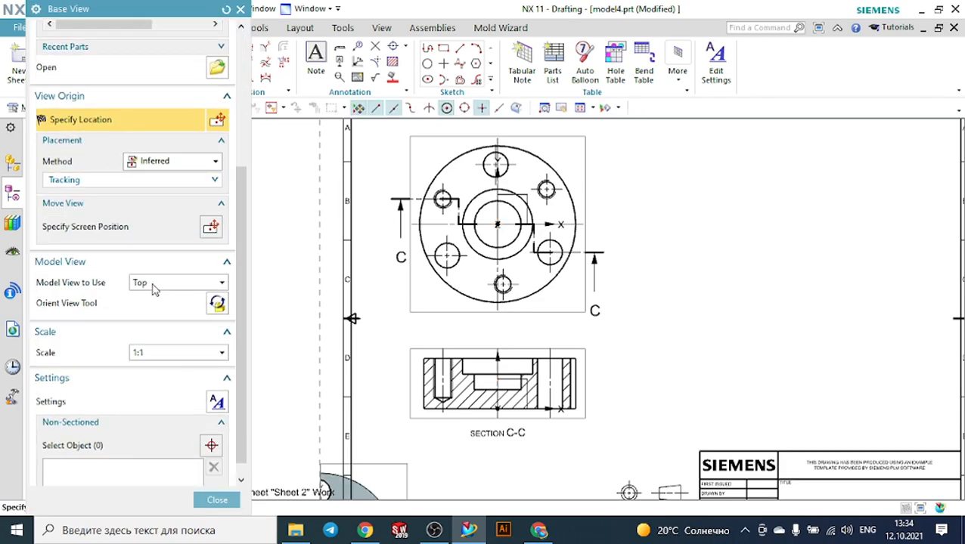
{"action": "left_click", "coordinate": [152, 286]}
{"action": "left_click", "coordinate": [160, 370]}
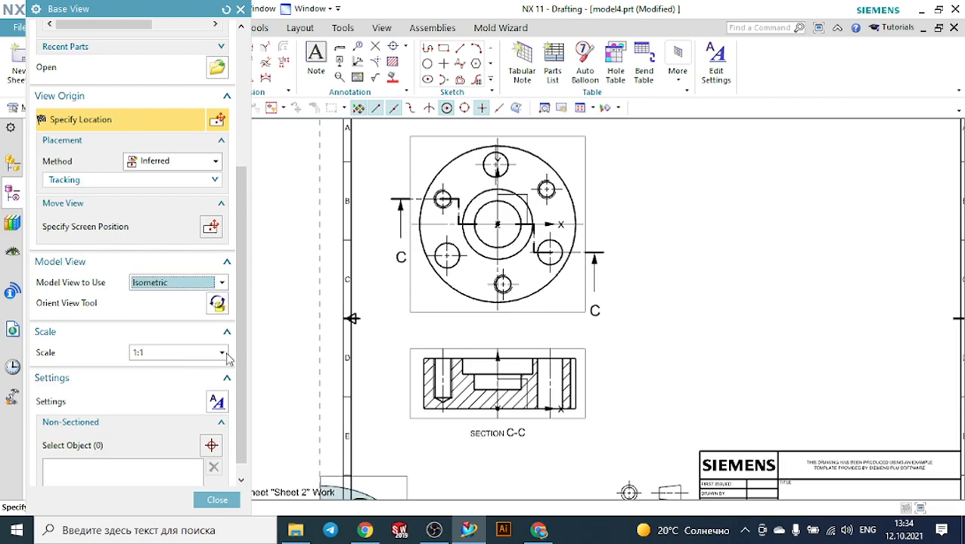
{"action": "left_click", "coordinate": [161, 359]}
{"action": "left_click", "coordinate": [161, 359]}
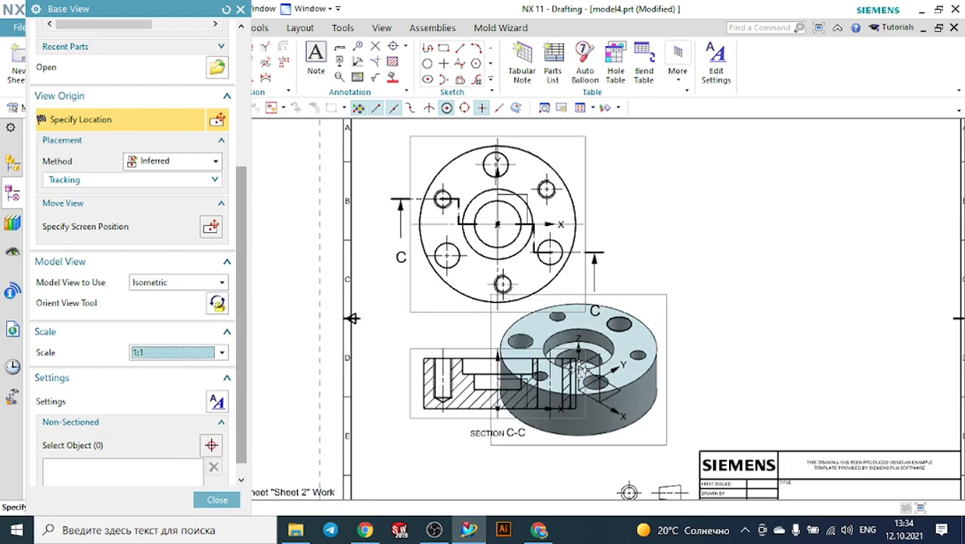
{"action": "left_click", "coordinate": [155, 358]}
{"action": "left_click", "coordinate": [156, 358]}
Step: Place the isometric view just above the title block and end view placement without adding a projected view
{"action": "scroll", "coordinate": [174, 359], "scroll_direction": "down", "scroll_amount": 1}
{"action": "scroll", "coordinate": [503, 372], "scroll_direction": "down", "scroll_amount": 5}
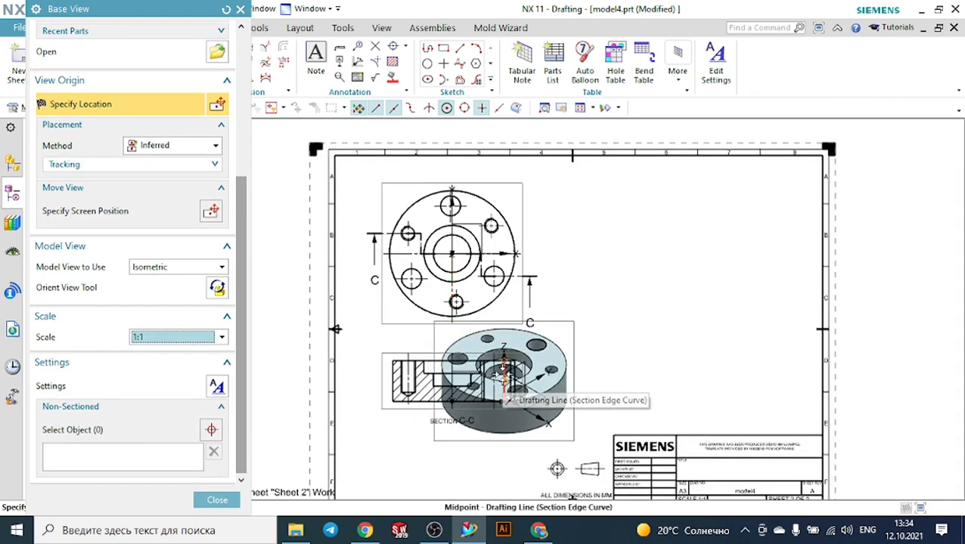
{"action": "scroll", "coordinate": [590, 363], "scroll_direction": "up", "scroll_amount": 4}
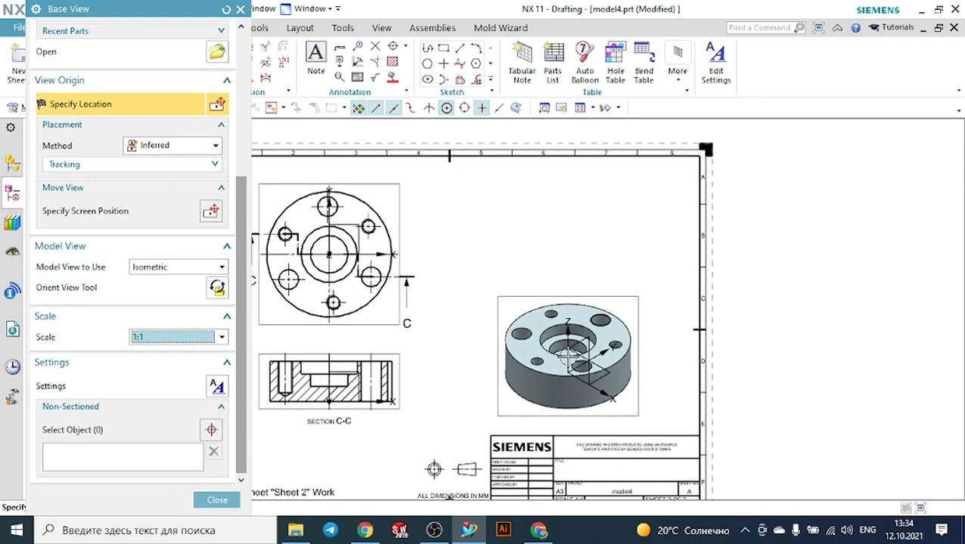
{"action": "left_click", "coordinate": [567, 354]}
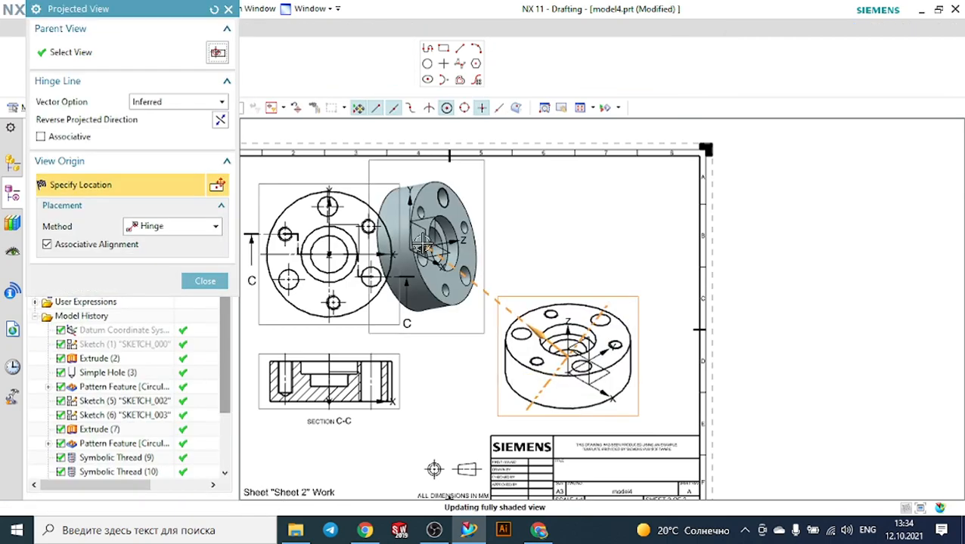
{"action": "left_click", "coordinate": [214, 281]}
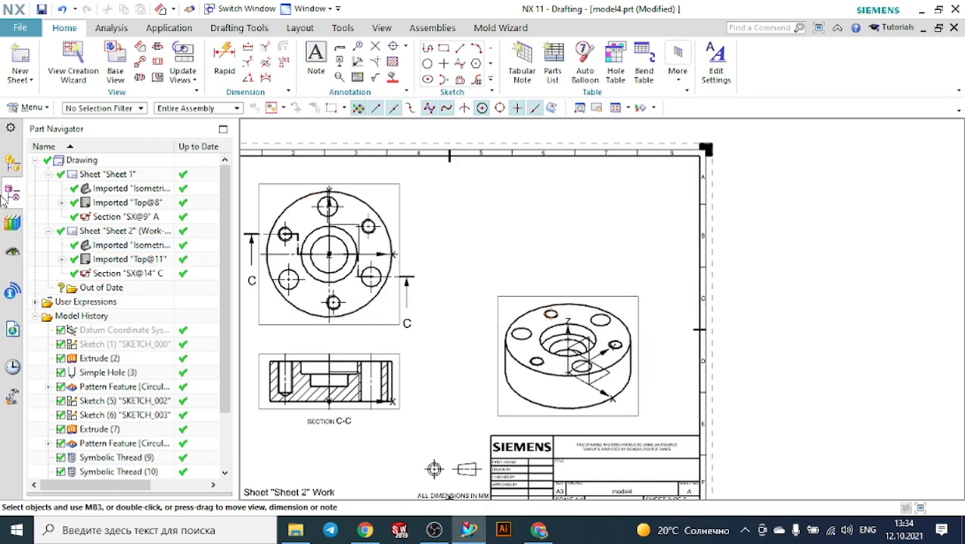
Step: Turn off the display of view borders in the view workflow settings of the drafting preferences
{"action": "left_click", "coordinate": [31, 108]}
{"action": "mouse_move", "coordinate": [67, 149]}
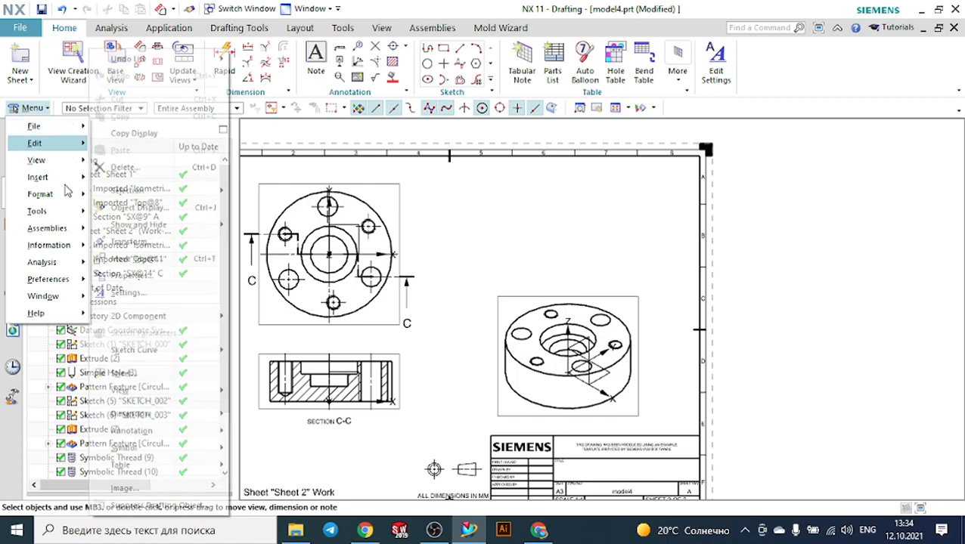
{"action": "mouse_move", "coordinate": [68, 202]}
{"action": "mouse_move", "coordinate": [68, 279]}
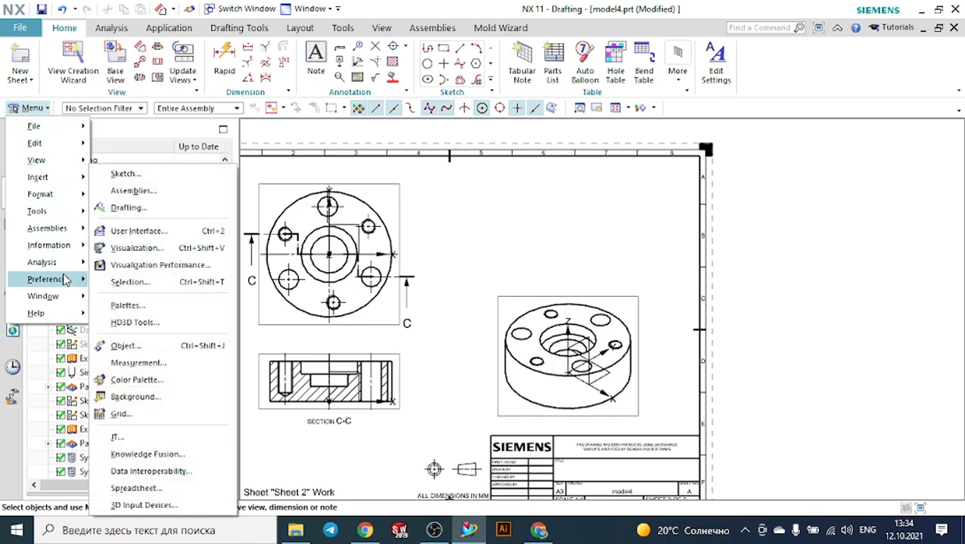
{"action": "left_click", "coordinate": [125, 207]}
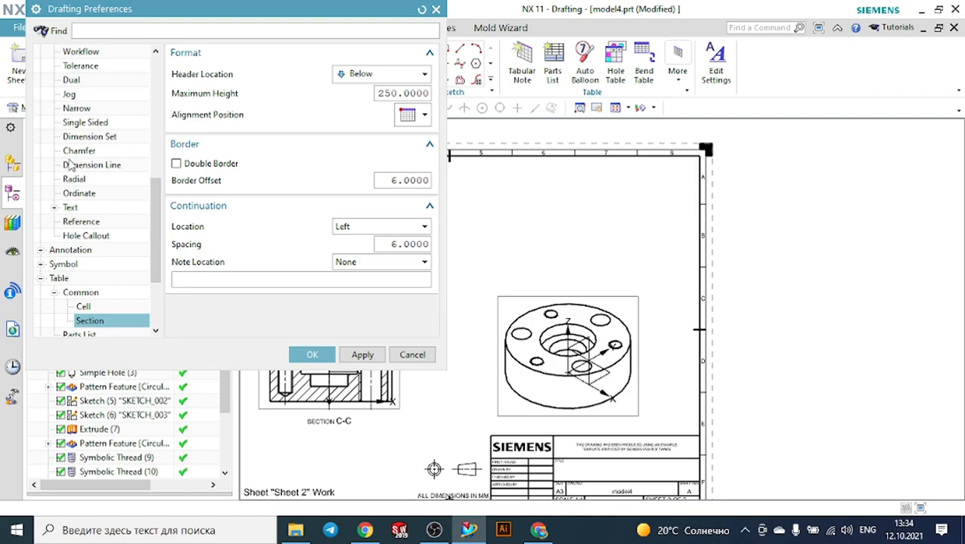
{"action": "scroll", "coordinate": [69, 166], "scroll_direction": "up", "scroll_amount": 9}
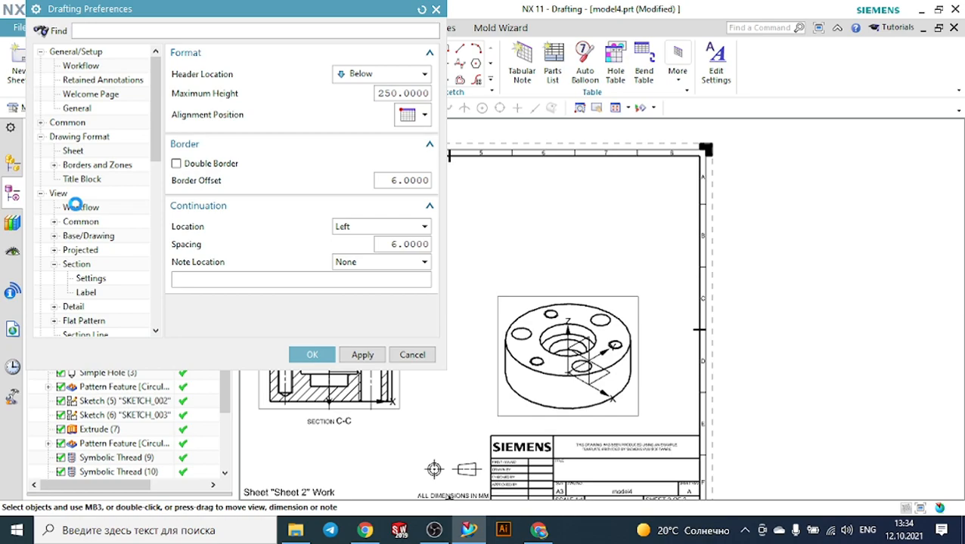
{"action": "left_click", "coordinate": [71, 208]}
{"action": "left_click", "coordinate": [177, 73]}
{"action": "left_click", "coordinate": [312, 355]}
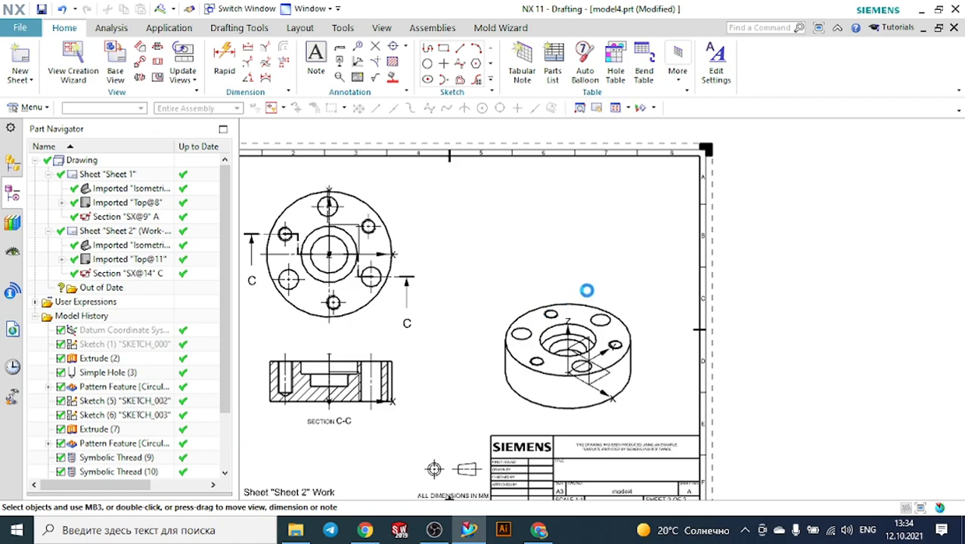
Step: Start a hole table with its origin at the centre of the flange in the top view
{"action": "scroll", "coordinate": [523, 362], "scroll_direction": "down", "scroll_amount": 3}
{"action": "scroll", "coordinate": [518, 329], "scroll_direction": "up", "scroll_amount": 3}
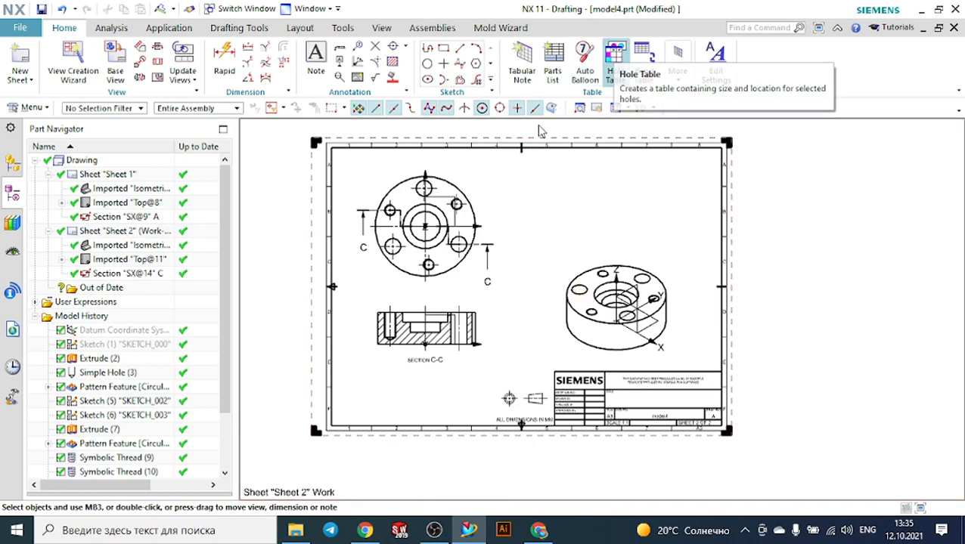
{"action": "scroll", "coordinate": [424, 203], "scroll_direction": "up", "scroll_amount": 2}
{"action": "scroll", "coordinate": [484, 300], "scroll_direction": "down", "scroll_amount": 2}
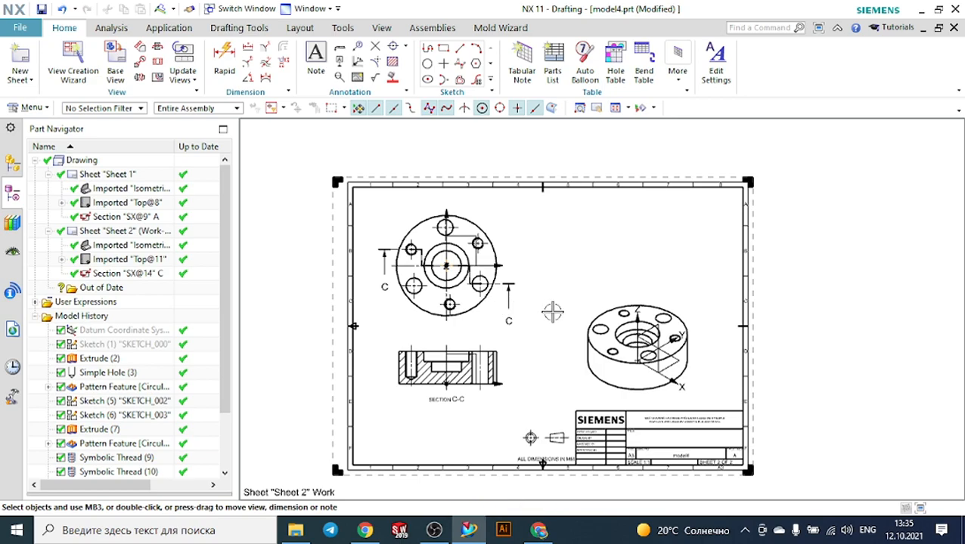
{"action": "left_click", "coordinate": [616, 57]}
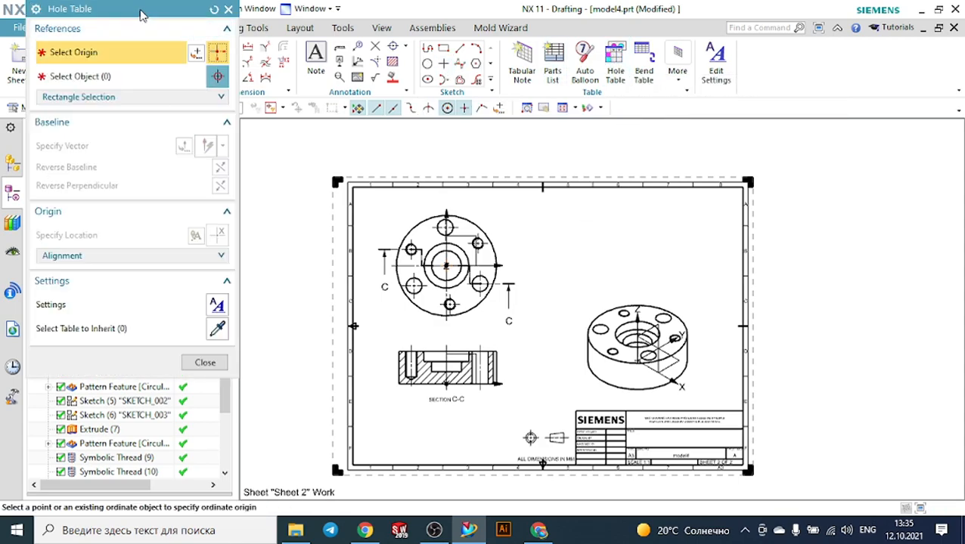
{"action": "left_click_drag", "start_coordinate": [141, 15], "coordinate": [167, 59]}
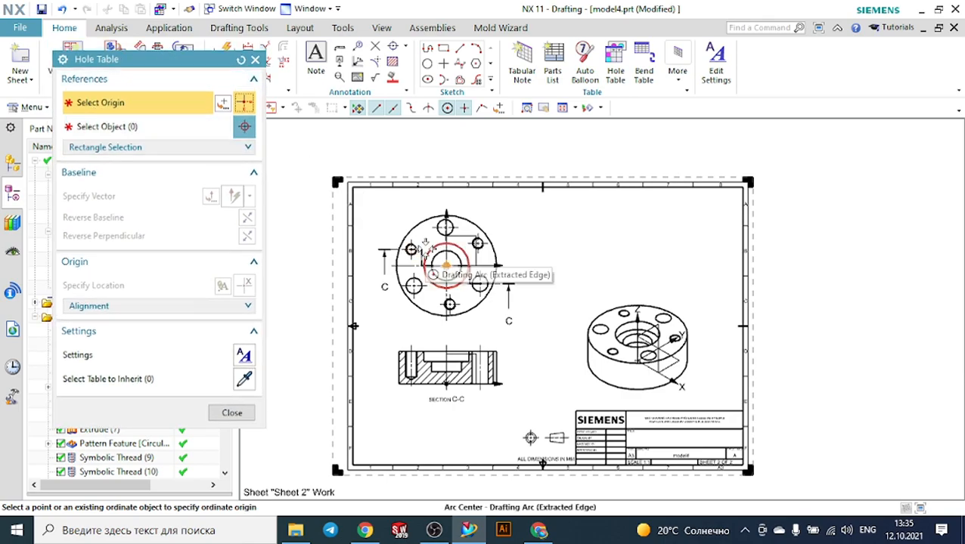
{"action": "scroll", "coordinate": [461, 286], "scroll_direction": "up", "scroll_amount": 4}
{"action": "left_click", "coordinate": [423, 239]}
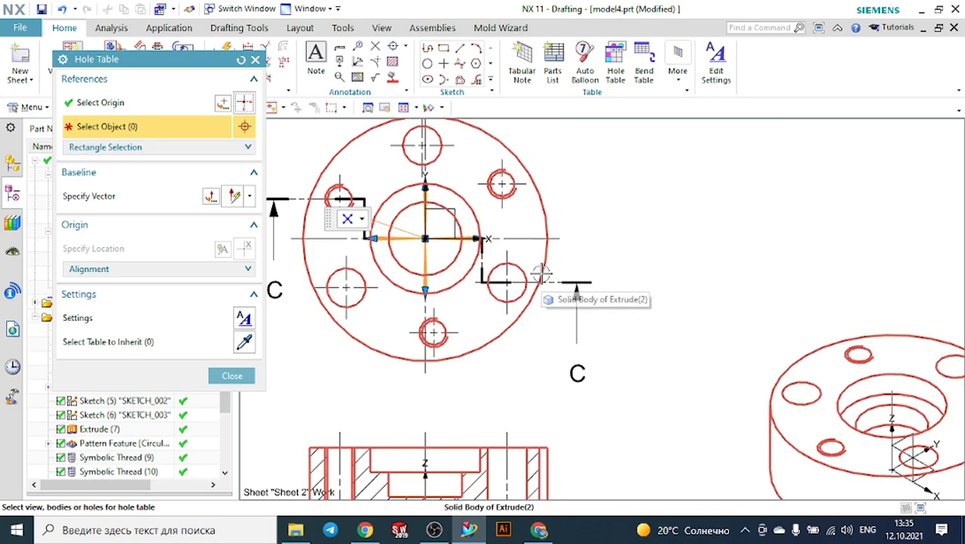
Step: Add the three plain holes and the three threaded holes of the top view to the hole table
{"action": "left_click", "coordinate": [510, 275]}
{"action": "left_click", "coordinate": [364, 278]}
{"action": "left_click", "coordinate": [450, 144]}
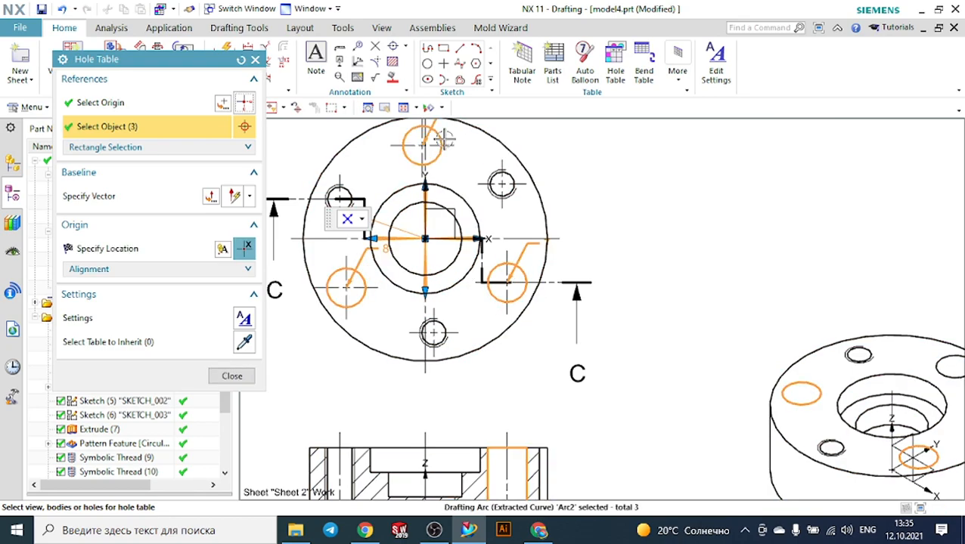
{"action": "scroll", "coordinate": [491, 149], "scroll_direction": "up", "scroll_amount": 2}
{"action": "left_click", "coordinate": [517, 180]}
{"action": "scroll", "coordinate": [490, 312], "scroll_direction": "down", "scroll_amount": 2}
{"action": "scroll", "coordinate": [431, 349], "scroll_direction": "up", "scroll_amount": 3}
{"action": "left_click", "coordinate": [433, 344]}
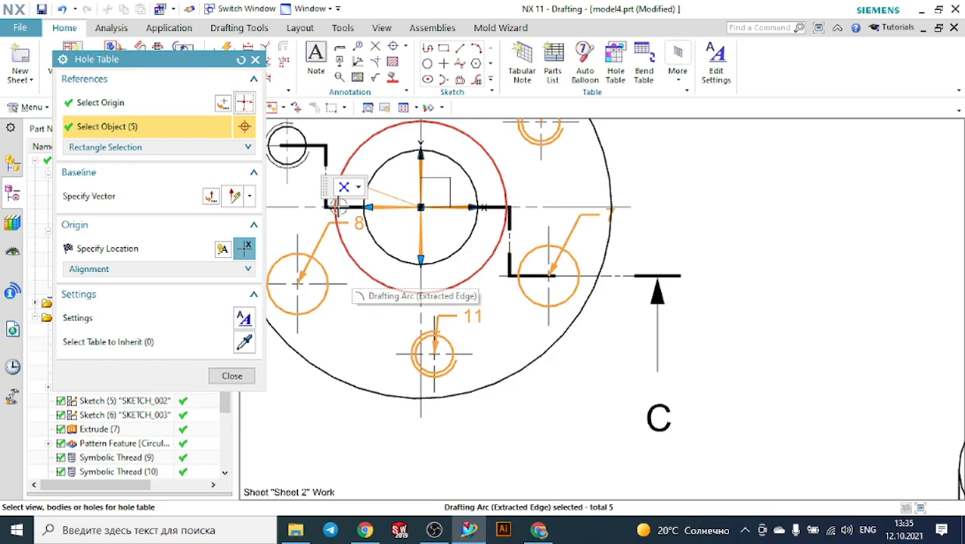
{"action": "left_click", "coordinate": [298, 130]}
Step: Place the hole table beside the top view, above the isometric view, and finish the Hole Table command
{"action": "scroll", "coordinate": [655, 228], "scroll_direction": "down", "scroll_amount": 3}
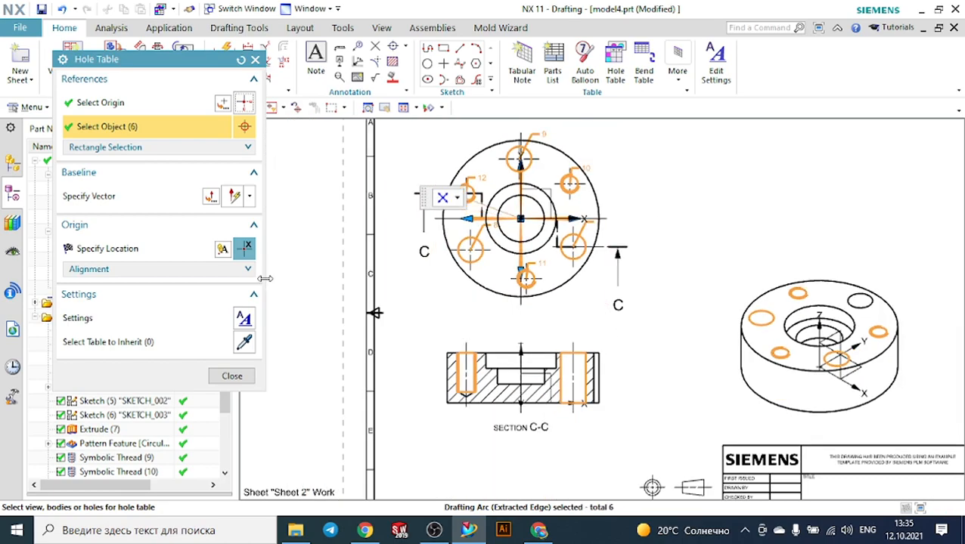
{"action": "left_click", "coordinate": [146, 266]}
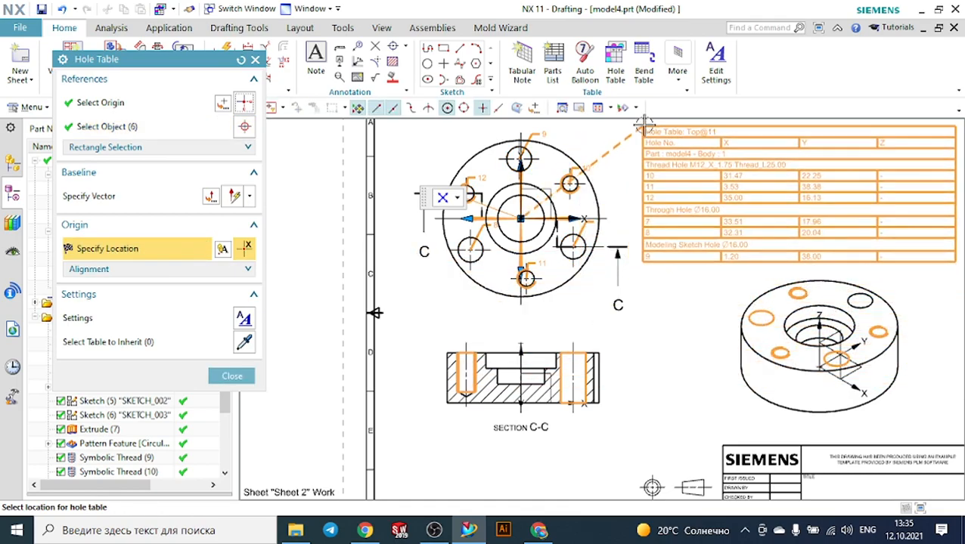
{"action": "scroll", "coordinate": [662, 136], "scroll_direction": "down", "scroll_amount": 3}
{"action": "scroll", "coordinate": [662, 161], "scroll_direction": "up", "scroll_amount": 2}
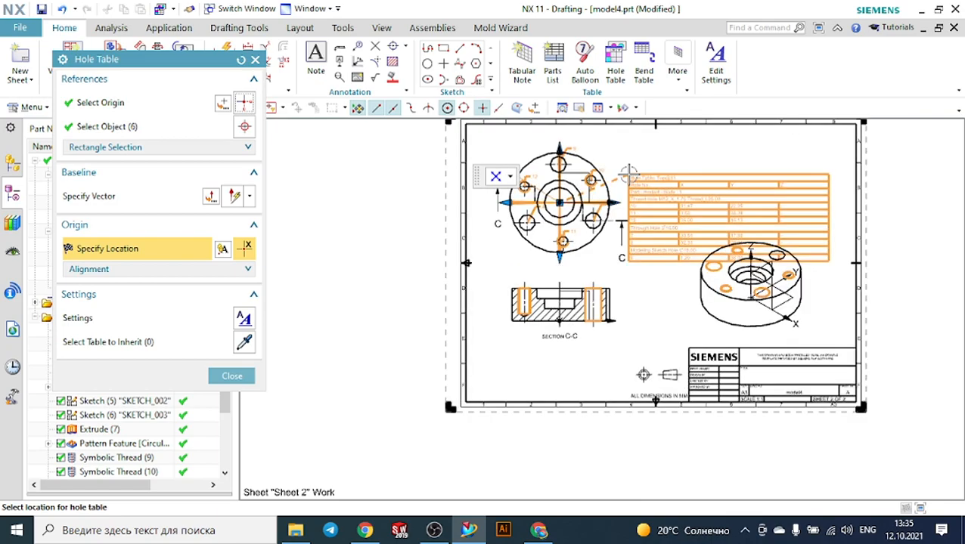
{"action": "scroll", "coordinate": [662, 161], "scroll_direction": "up", "scroll_amount": 2}
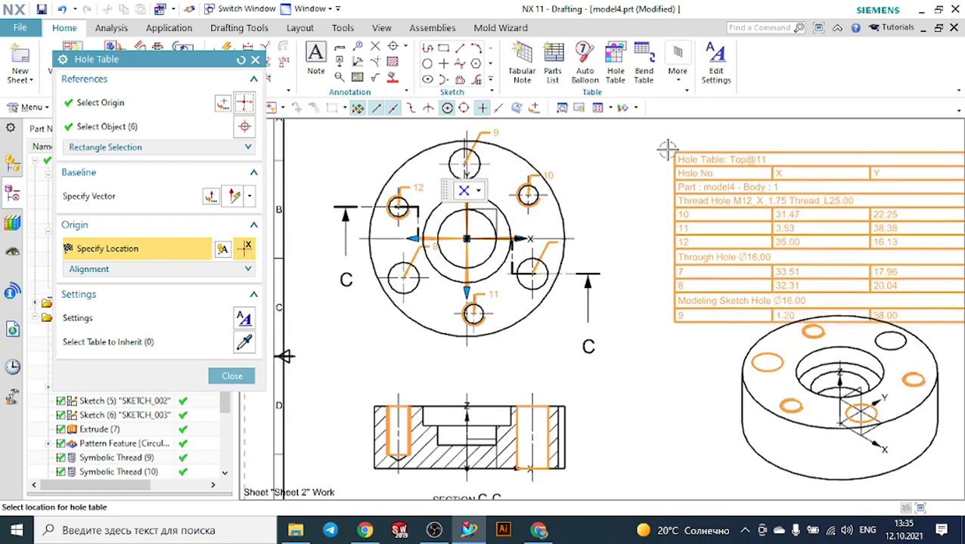
{"action": "left_click", "coordinate": [639, 119]}
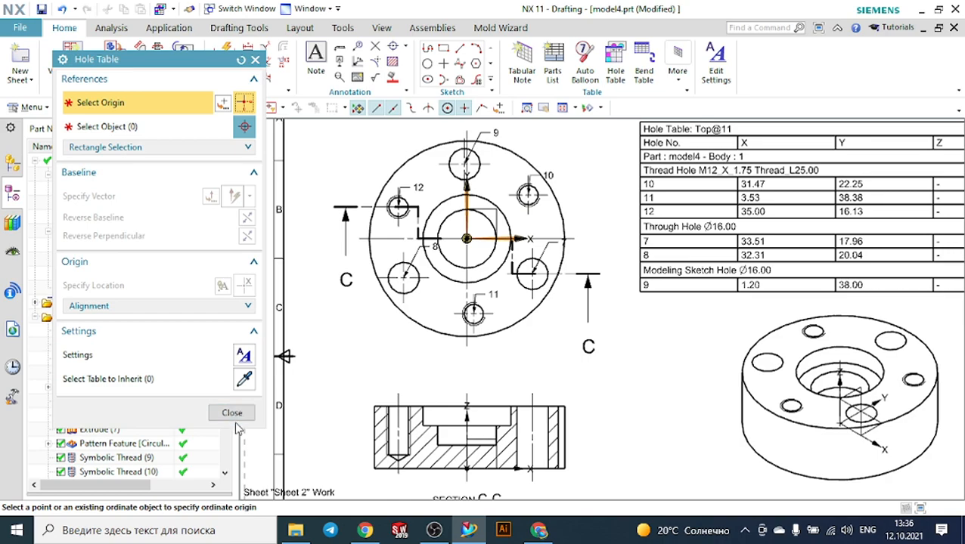
{"action": "scroll", "coordinate": [492, 304], "scroll_direction": "down", "scroll_amount": 2}
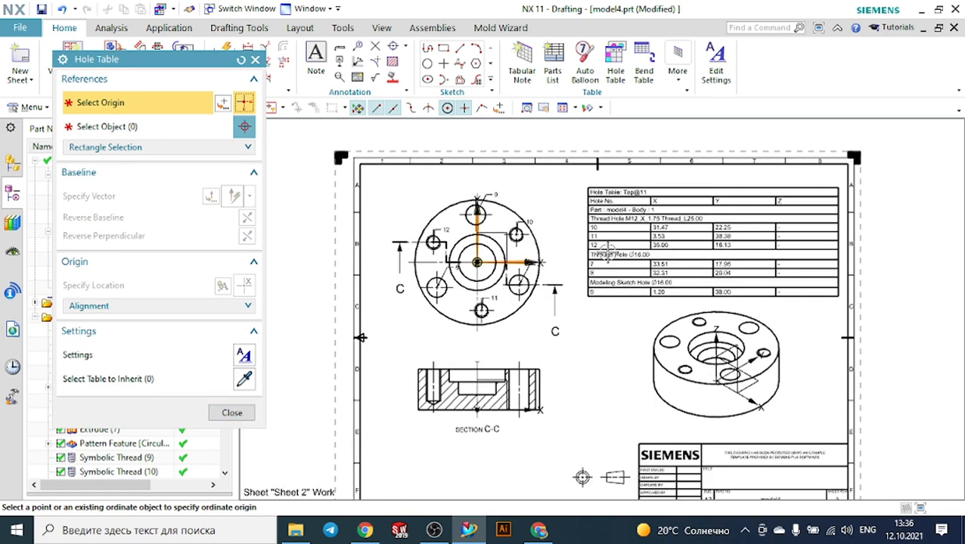
{"action": "left_click", "coordinate": [233, 414]}
Step: Examine the hole table's thread, through-hole and coordinate entries against the numbered holes in the top view
{"action": "scroll", "coordinate": [648, 240], "scroll_direction": "down", "scroll_amount": 3}
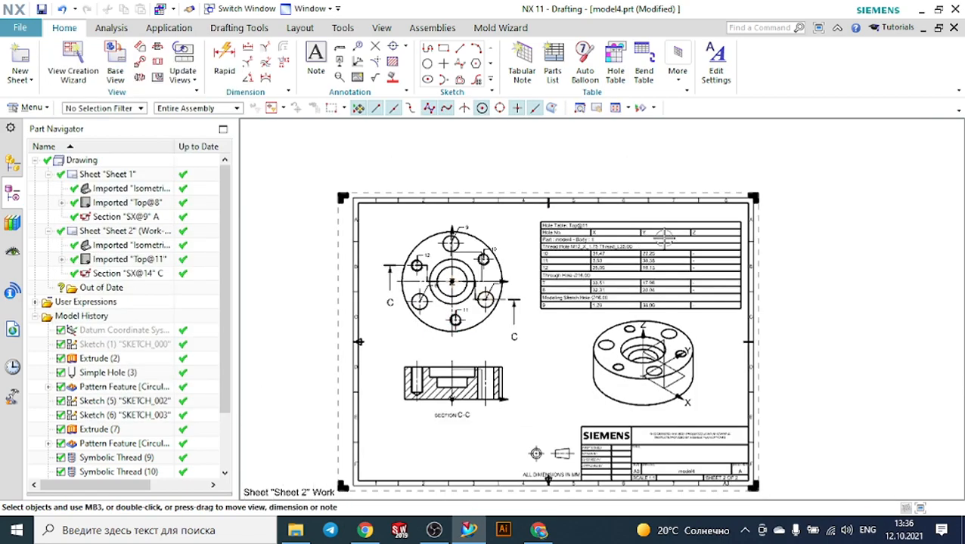
{"action": "scroll", "coordinate": [647, 241], "scroll_direction": "up", "scroll_amount": 2}
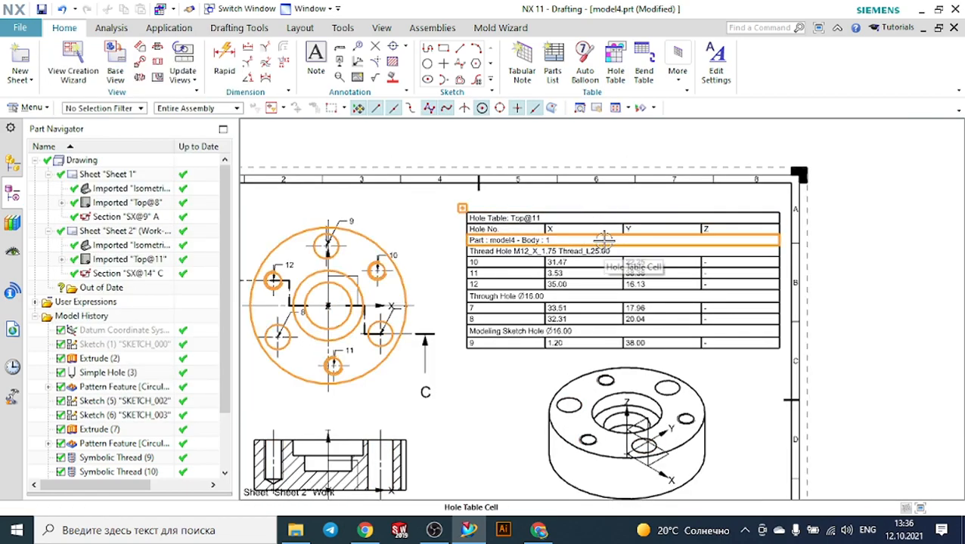
{"action": "scroll", "coordinate": [560, 273], "scroll_direction": "up", "scroll_amount": 1}
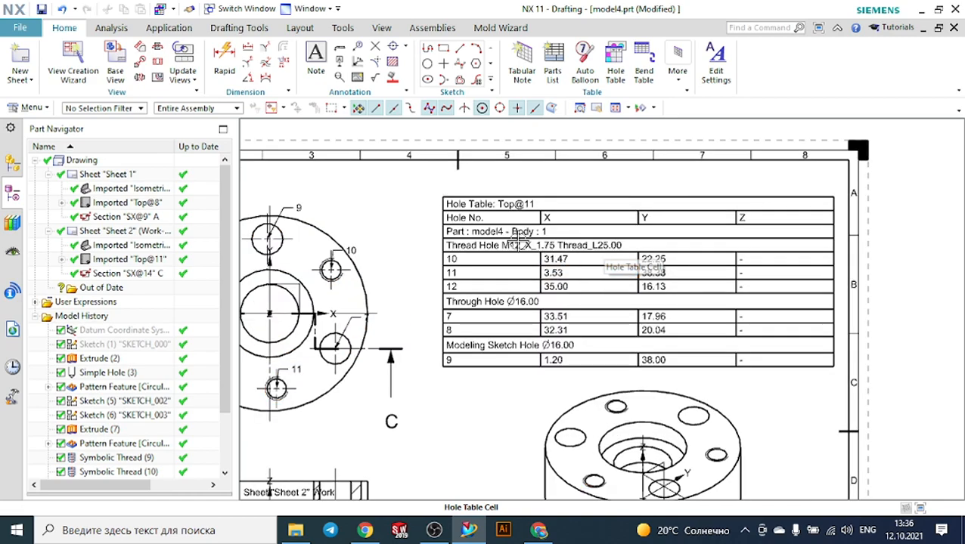
{"action": "scroll", "coordinate": [472, 231], "scroll_direction": "down", "scroll_amount": 1}
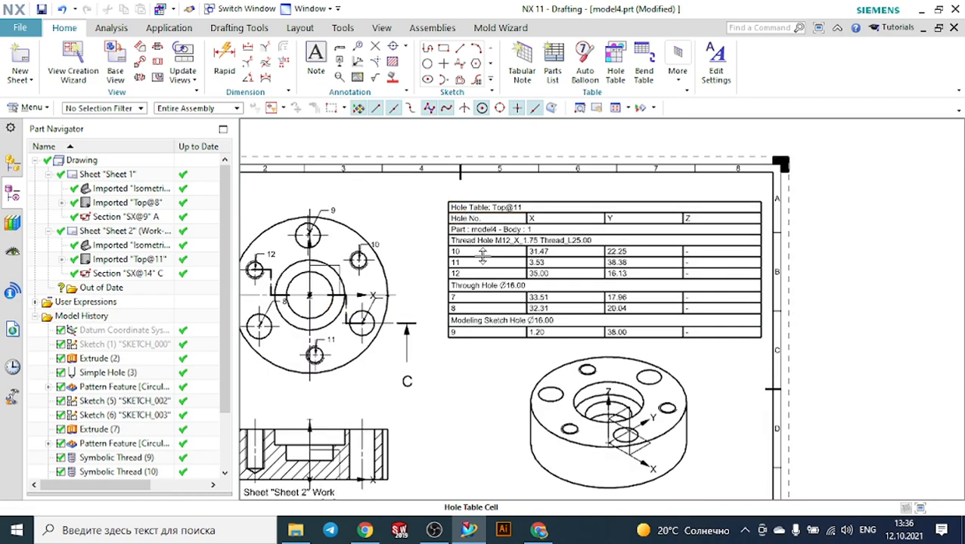
{"action": "scroll", "coordinate": [484, 238], "scroll_direction": "up", "scroll_amount": 1}
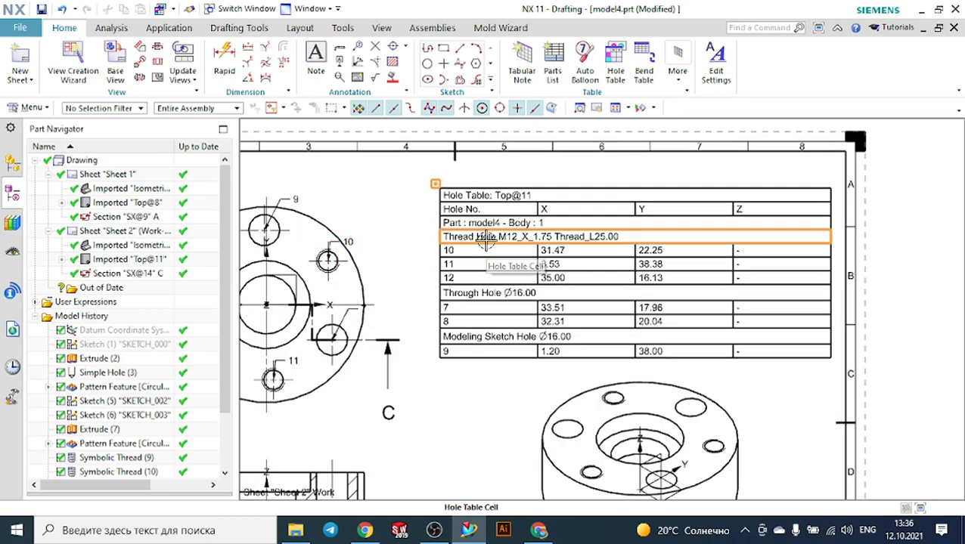
{"action": "scroll", "coordinate": [484, 238], "scroll_direction": "down", "scroll_amount": 2}
{"action": "left_click", "coordinate": [485, 238]}
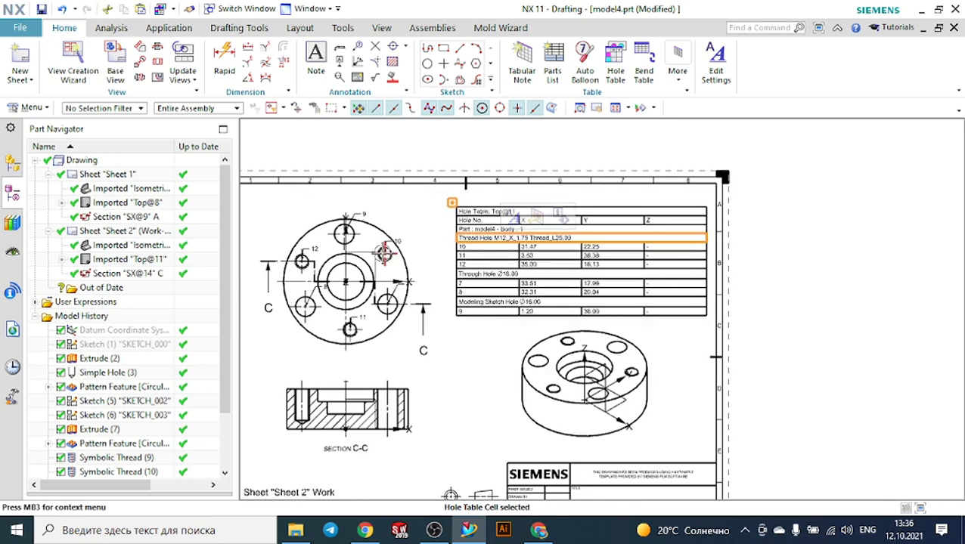
{"action": "scroll", "coordinate": [387, 250], "scroll_direction": "up", "scroll_amount": 2}
{"action": "scroll", "coordinate": [371, 258], "scroll_direction": "down", "scroll_amount": 2}
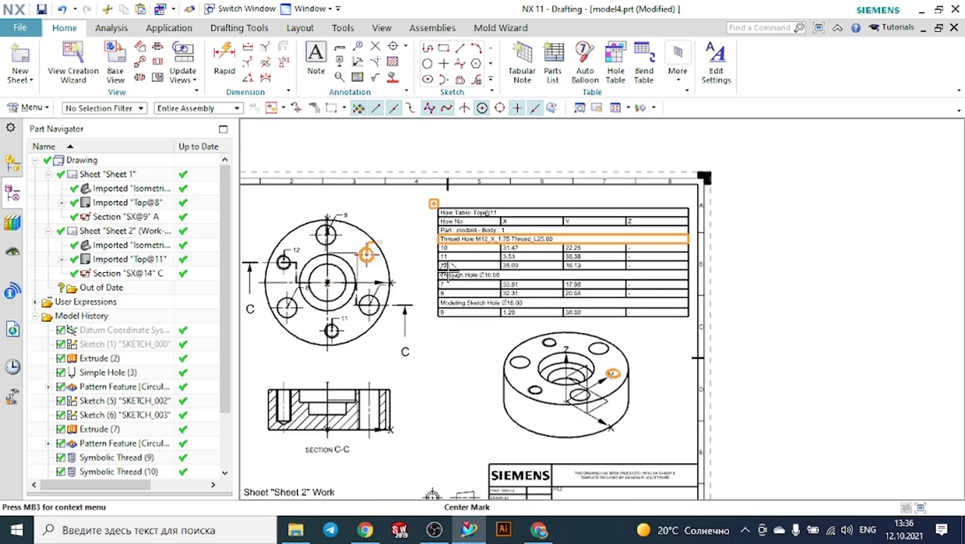
{"action": "scroll", "coordinate": [514, 271], "scroll_direction": "up", "scroll_amount": 2}
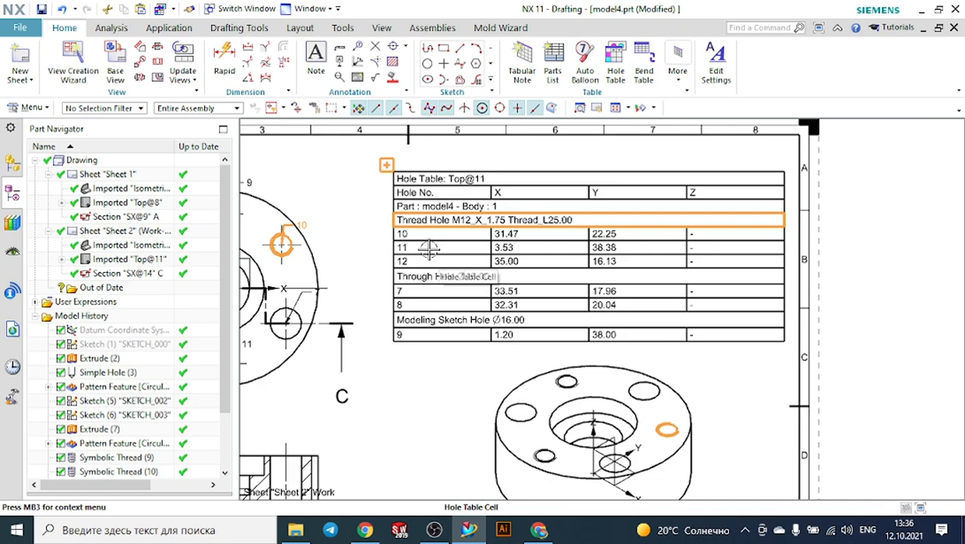
{"action": "scroll", "coordinate": [499, 265], "scroll_direction": "down", "scroll_amount": 2}
{"action": "scroll", "coordinate": [499, 263], "scroll_direction": "up", "scroll_amount": 3}
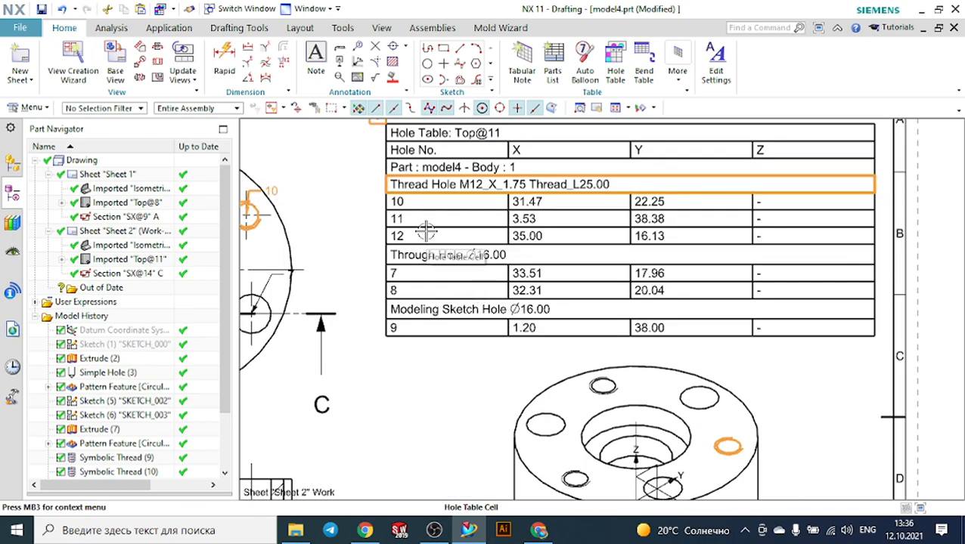
Step: Cross-check the hole table rows and the Extrude (13) feature against holes 7, 10 and 12 in the drawing views
{"action": "scroll", "coordinate": [428, 257], "scroll_direction": "down", "scroll_amount": 2}
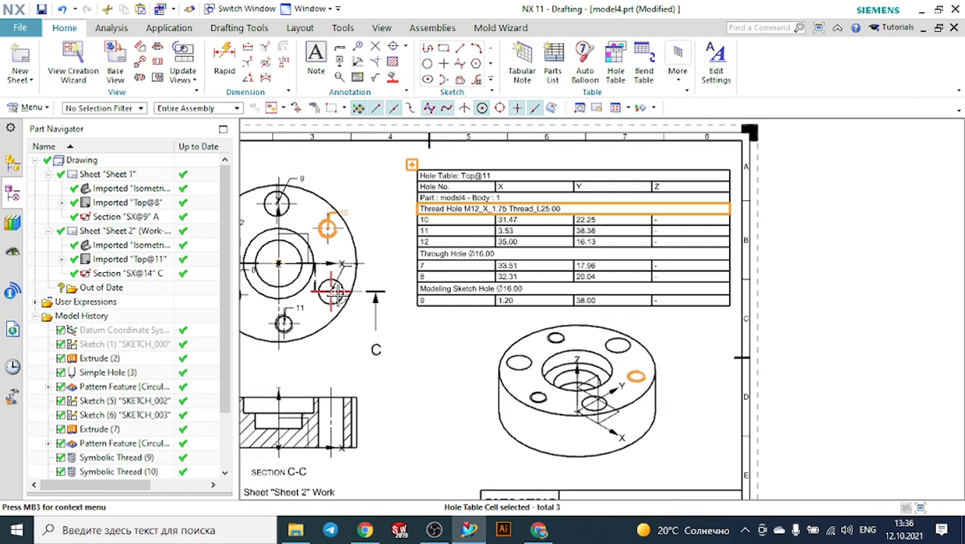
{"action": "scroll", "coordinate": [390, 288], "scroll_direction": "up", "scroll_amount": 2}
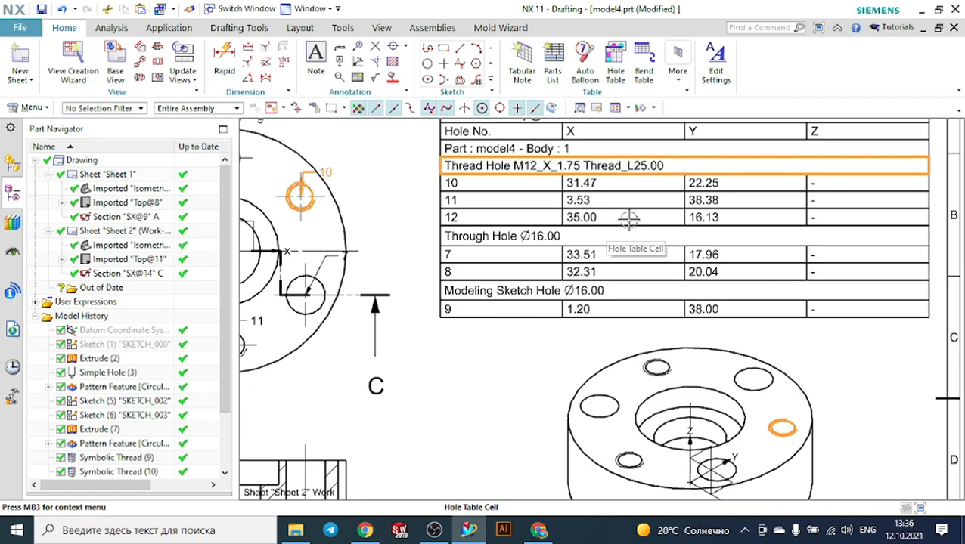
{"action": "left_click", "coordinate": [728, 186]}
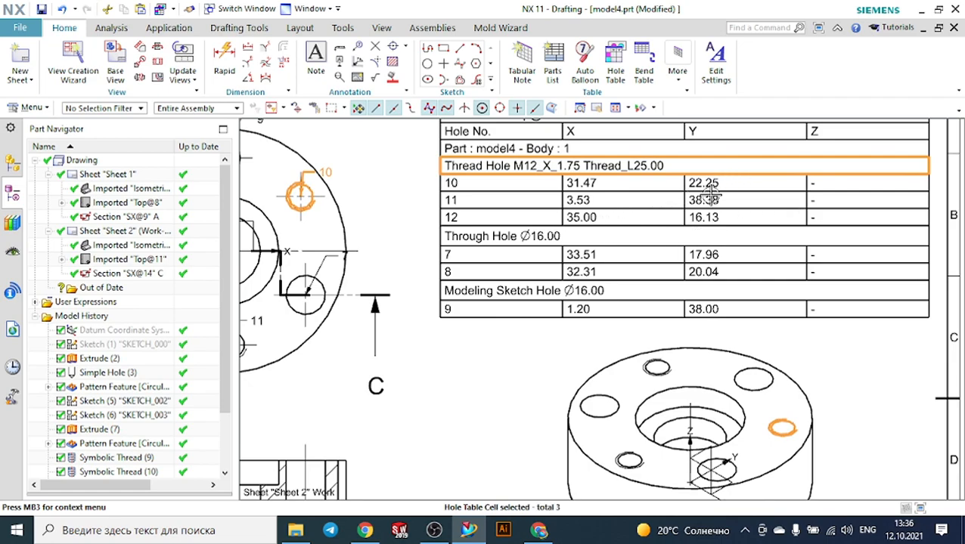
{"action": "scroll", "coordinate": [694, 203], "scroll_direction": "down", "scroll_amount": 1}
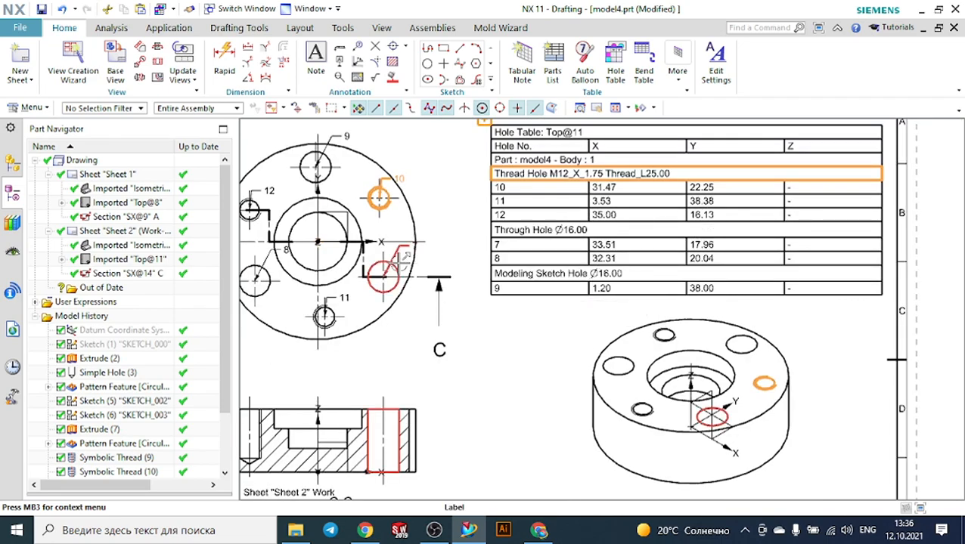
{"action": "left_click", "coordinate": [251, 208]}
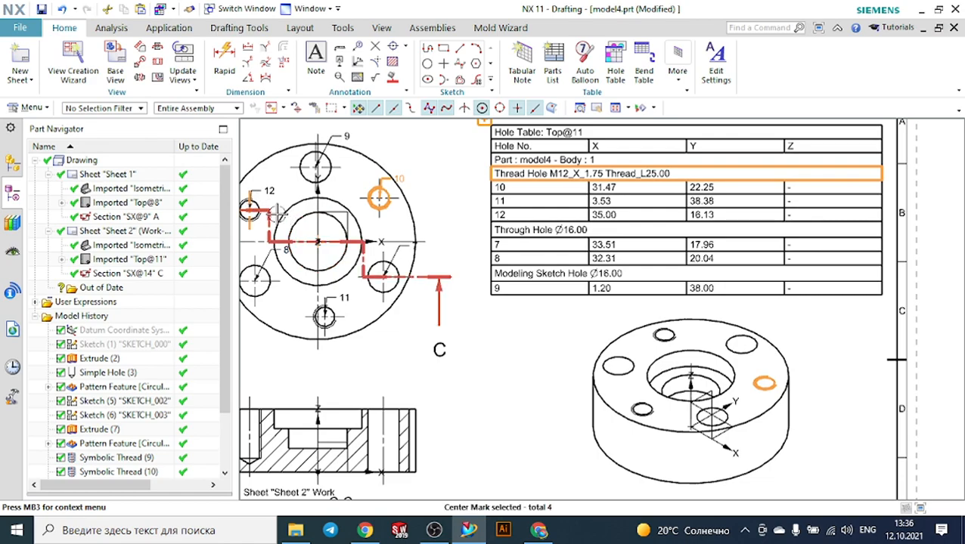
{"action": "left_click", "coordinate": [399, 265]}
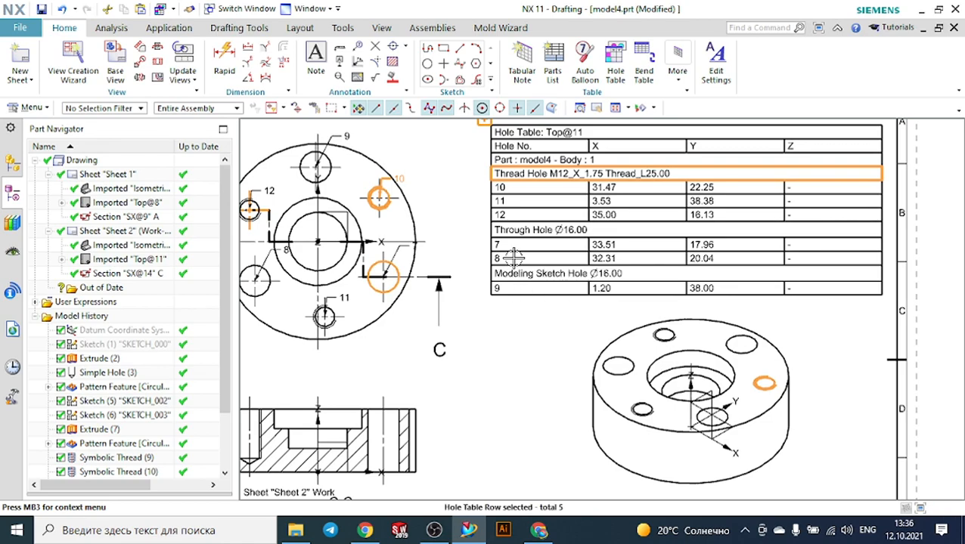
{"action": "scroll", "coordinate": [146, 380], "scroll_direction": "down", "scroll_amount": 3}
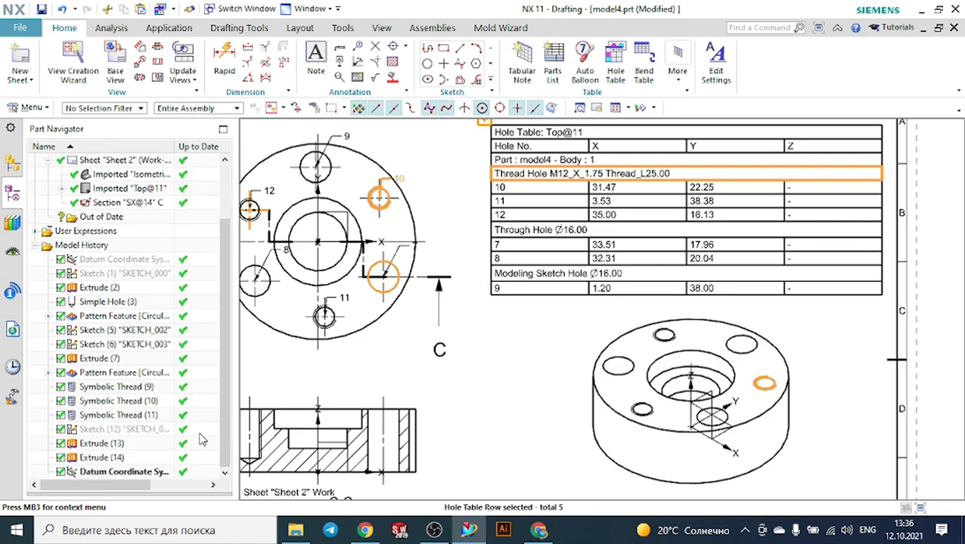
{"action": "left_click", "coordinate": [162, 446]}
{"action": "scroll", "coordinate": [540, 339], "scroll_direction": "down", "scroll_amount": 2}
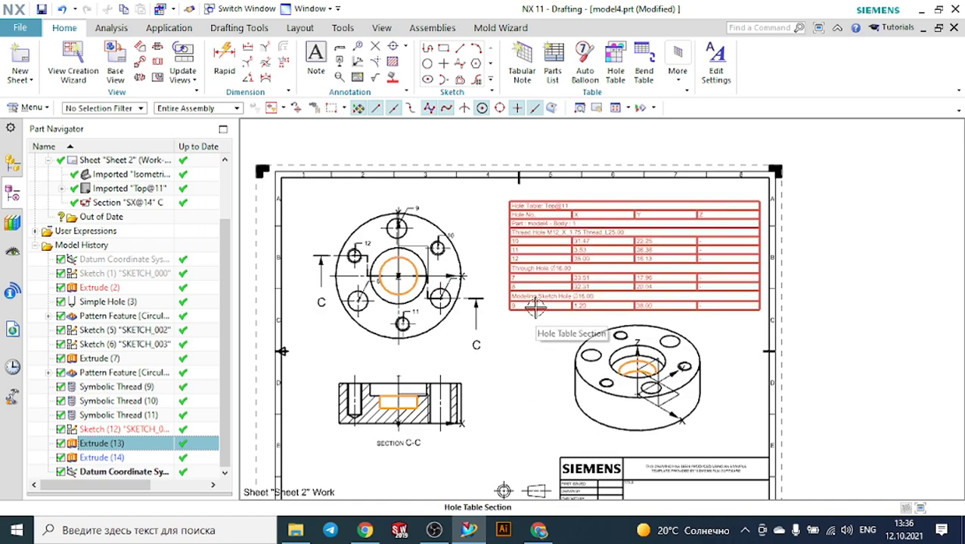
{"action": "scroll", "coordinate": [400, 198], "scroll_direction": "up", "scroll_amount": 4}
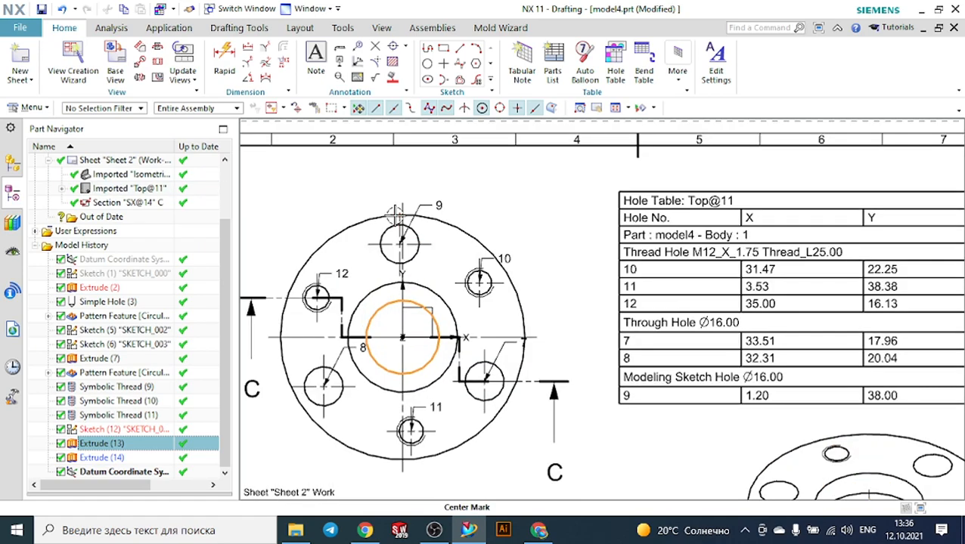
{"action": "scroll", "coordinate": [422, 200], "scroll_direction": "up", "scroll_amount": 1}
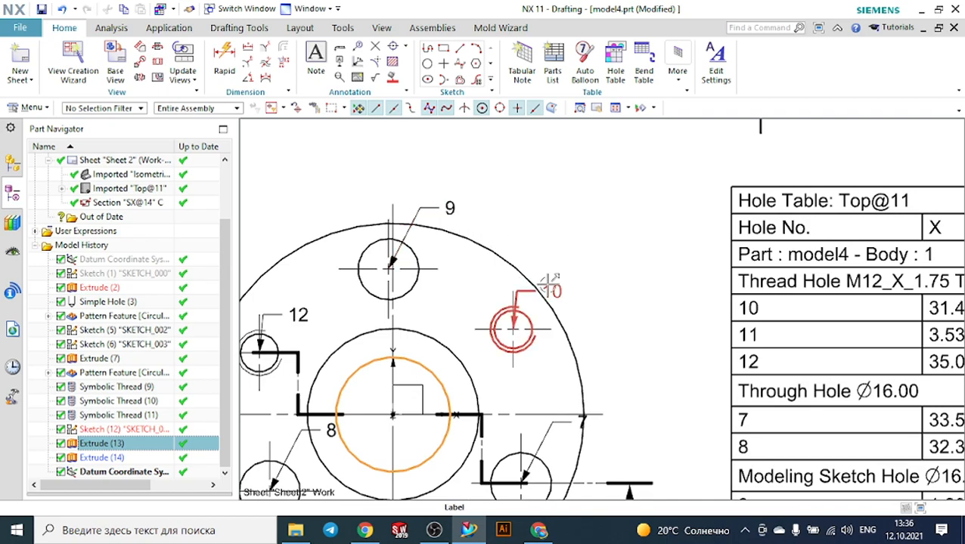
Step: Move the number label of hole 7 outside the flange outline in the top view so it clears the circle
{"action": "scroll", "coordinate": [554, 287], "scroll_direction": "down", "scroll_amount": 2}
{"action": "scroll", "coordinate": [552, 378], "scroll_direction": "up", "scroll_amount": 3}
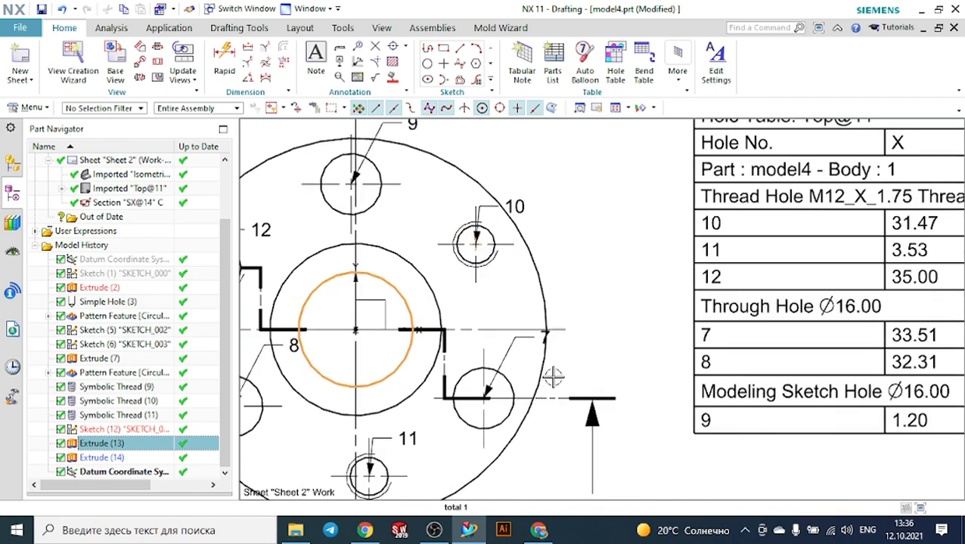
{"action": "left_click_drag", "start_coordinate": [548, 326], "coordinate": [607, 321]}
{"action": "scroll", "coordinate": [608, 320], "scroll_direction": "down", "scroll_amount": 3}
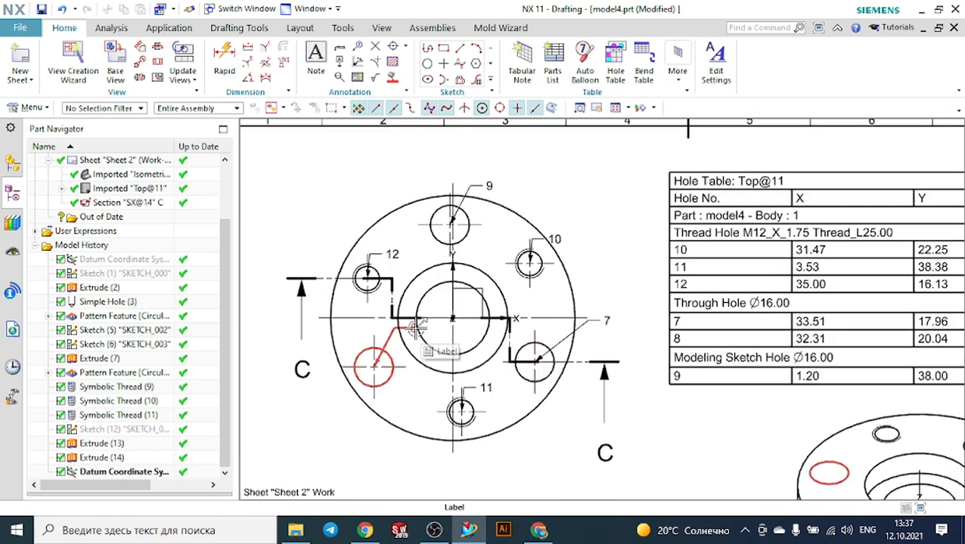
{"action": "scroll", "coordinate": [493, 281], "scroll_direction": "down", "scroll_amount": 4}
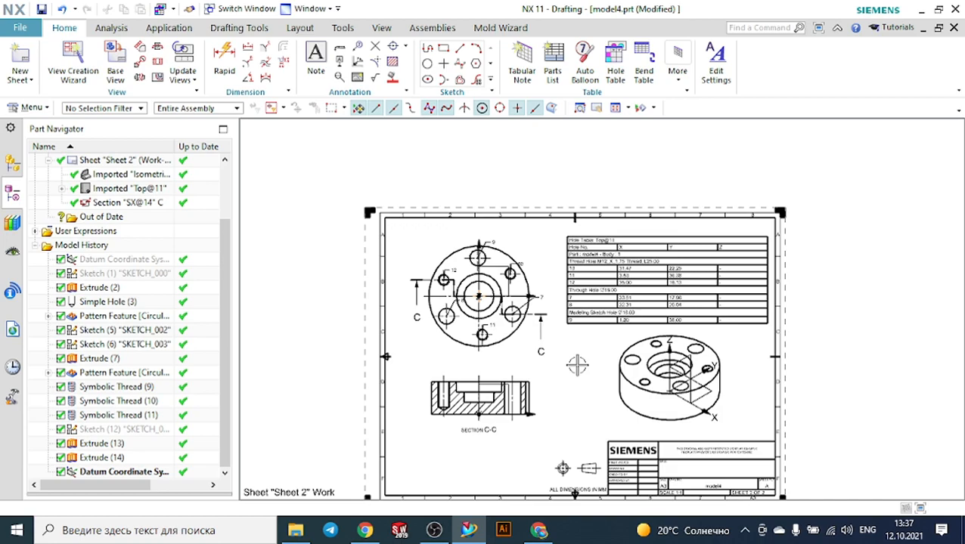
Step: Browse for a part file to open in the folder MP 2021-2022\CAD materials\Extrude and revolve on drive D
{"action": "left_click", "coordinate": [22, 28]}
{"action": "mouse_move", "coordinate": [37, 96]}
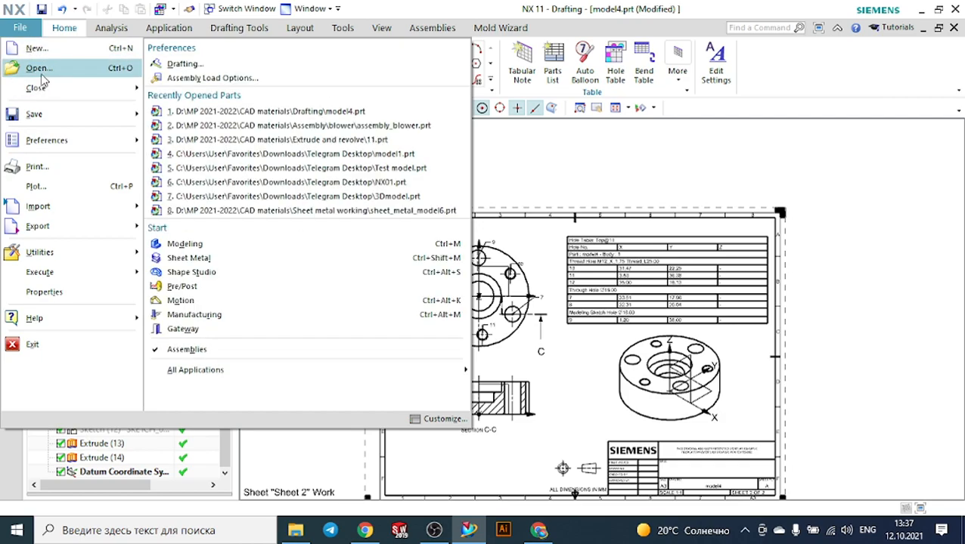
{"action": "left_click", "coordinate": [38, 68]}
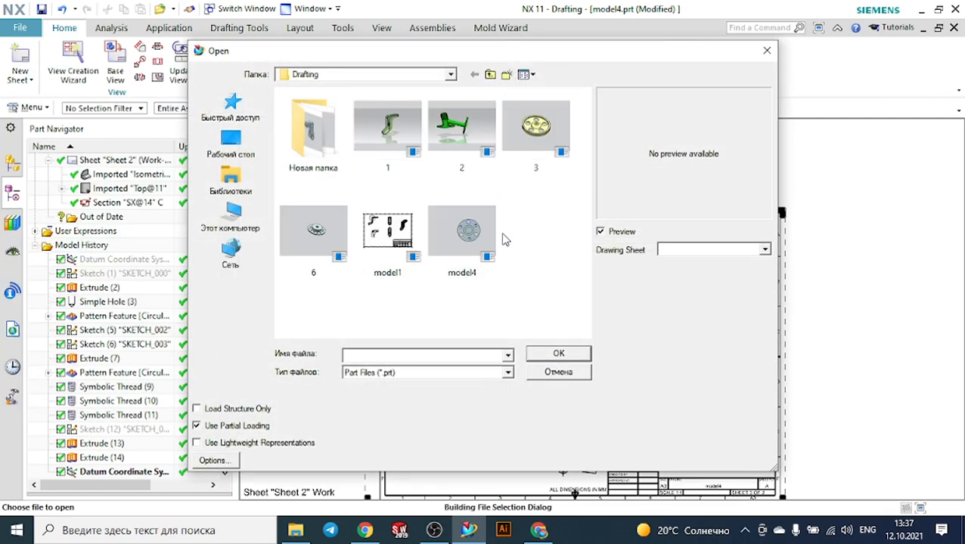
{"action": "double_click", "coordinate": [315, 130]}
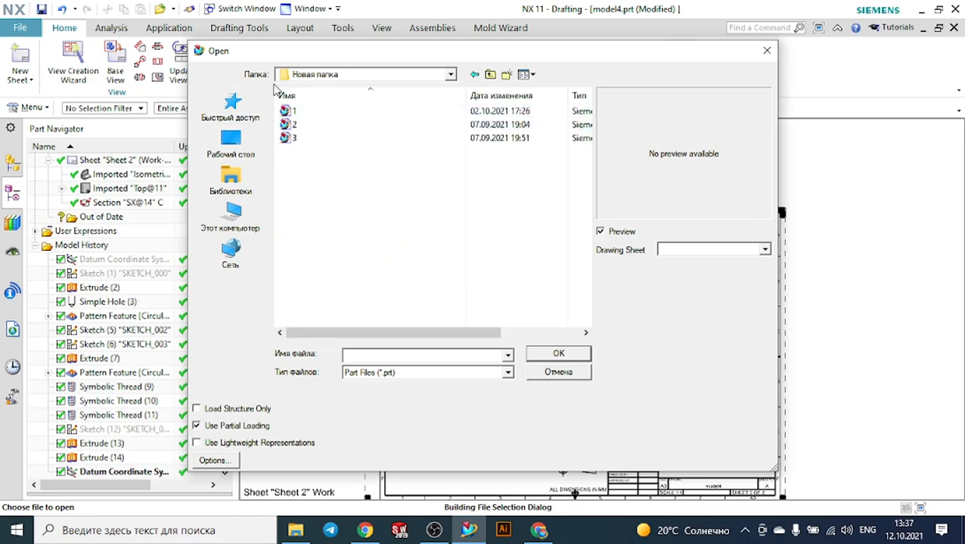
{"action": "left_click", "coordinate": [318, 75]}
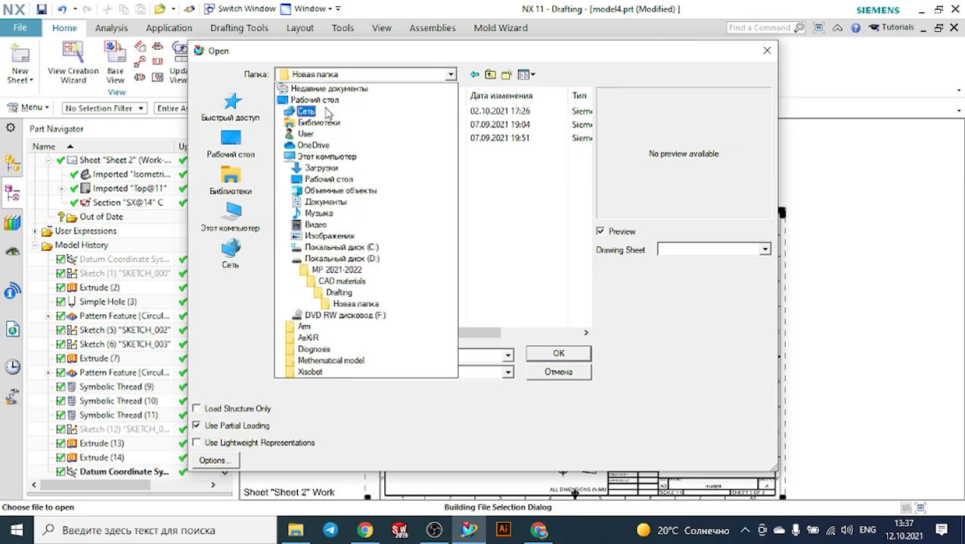
{"action": "left_click", "coordinate": [326, 156]}
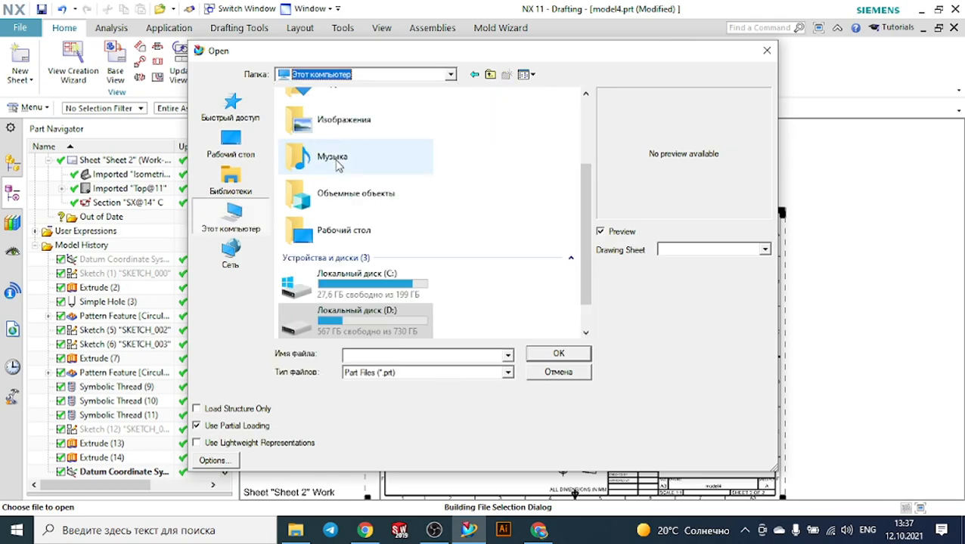
{"action": "double_click", "coordinate": [333, 319]}
{"action": "double_click", "coordinate": [341, 256]}
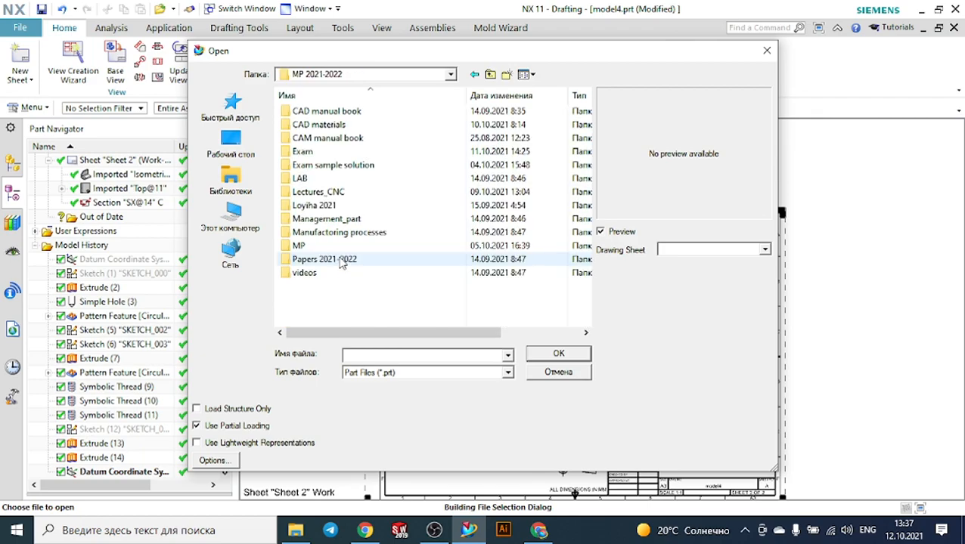
{"action": "double_click", "coordinate": [323, 124]}
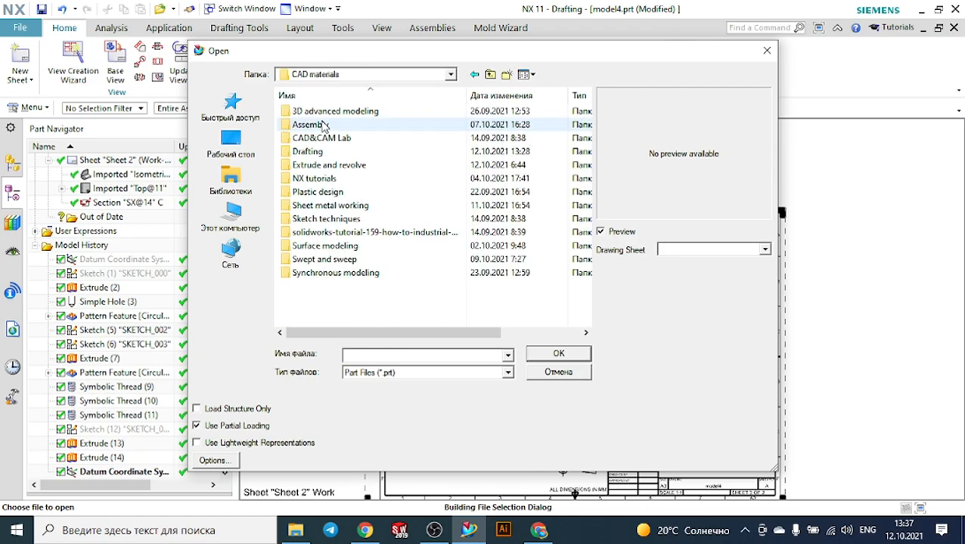
{"action": "double_click", "coordinate": [320, 165]}
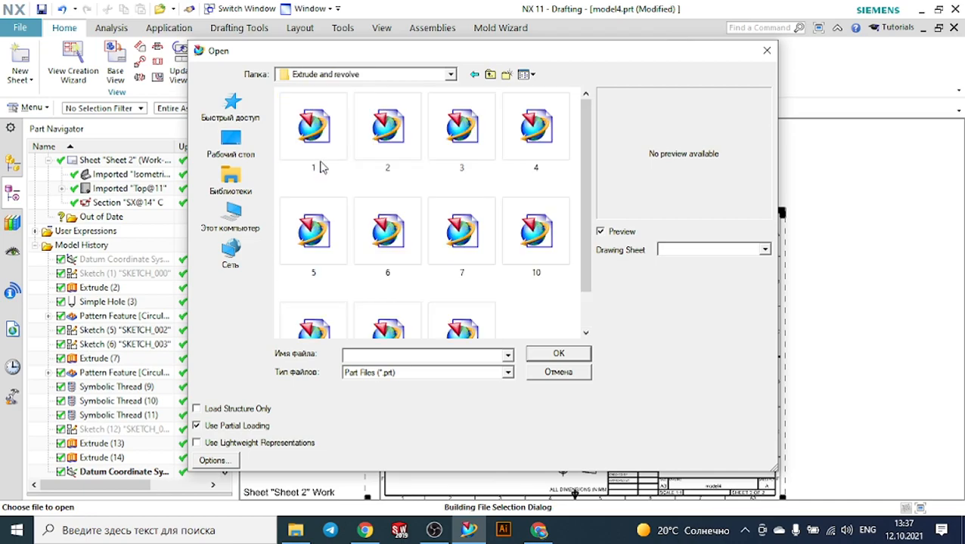
Step: Open the splined flange shaft part 11 from the Extrude and revolve folder
{"action": "scroll", "coordinate": [391, 178], "scroll_direction": "down", "scroll_amount": 1}
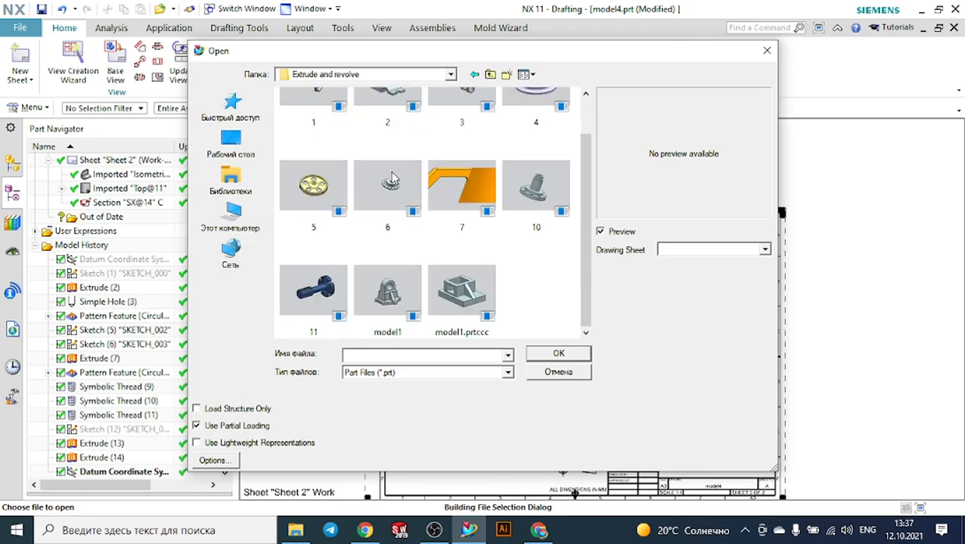
{"action": "left_click", "coordinate": [314, 276]}
{"action": "left_click", "coordinate": [559, 355]}
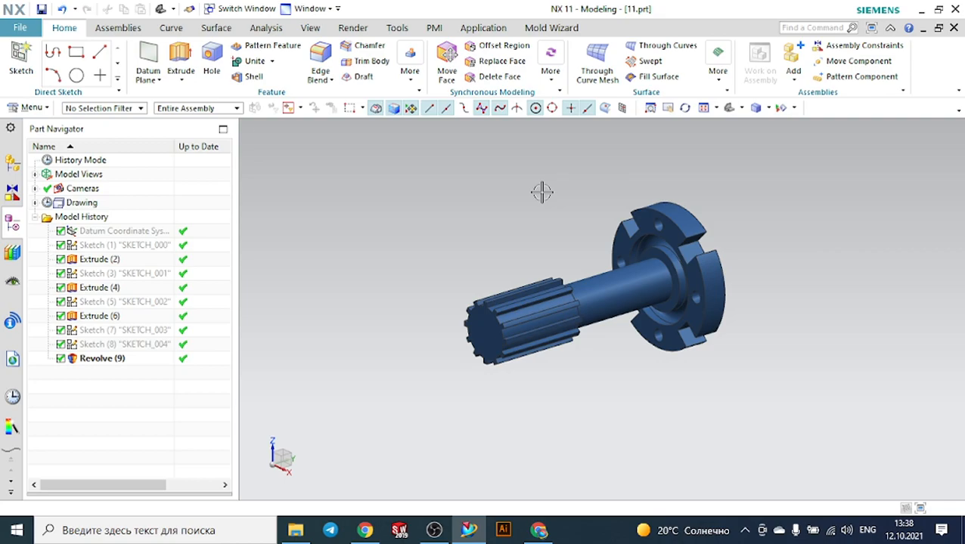
Step: Switch the shaft part from Modeling to the Drafting application
{"action": "left_click", "coordinate": [21, 28]}
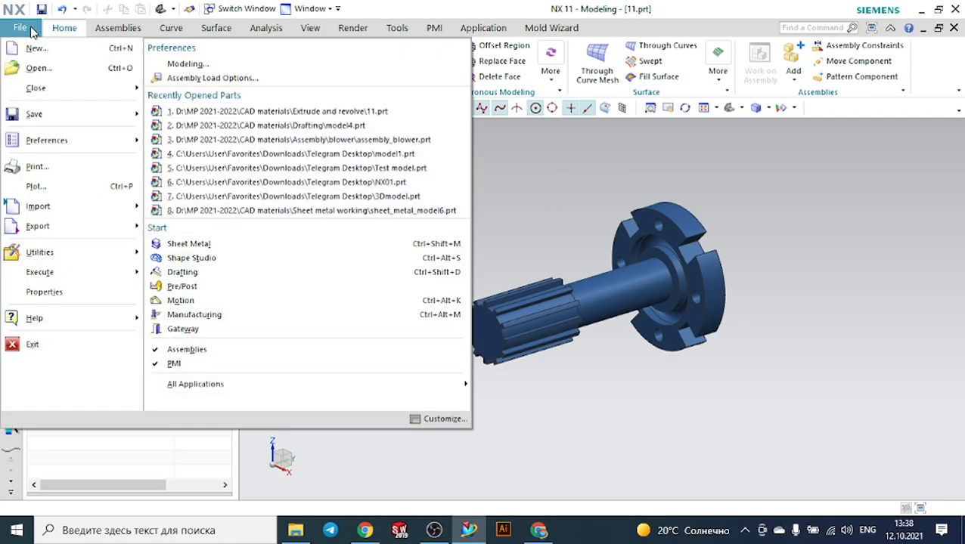
{"action": "left_click", "coordinate": [574, 150]}
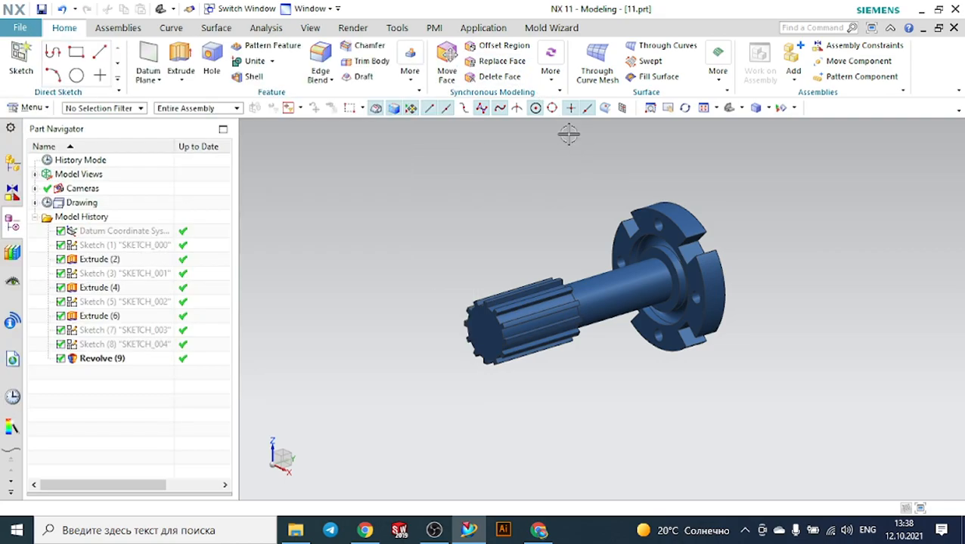
{"action": "left_click", "coordinate": [478, 30]}
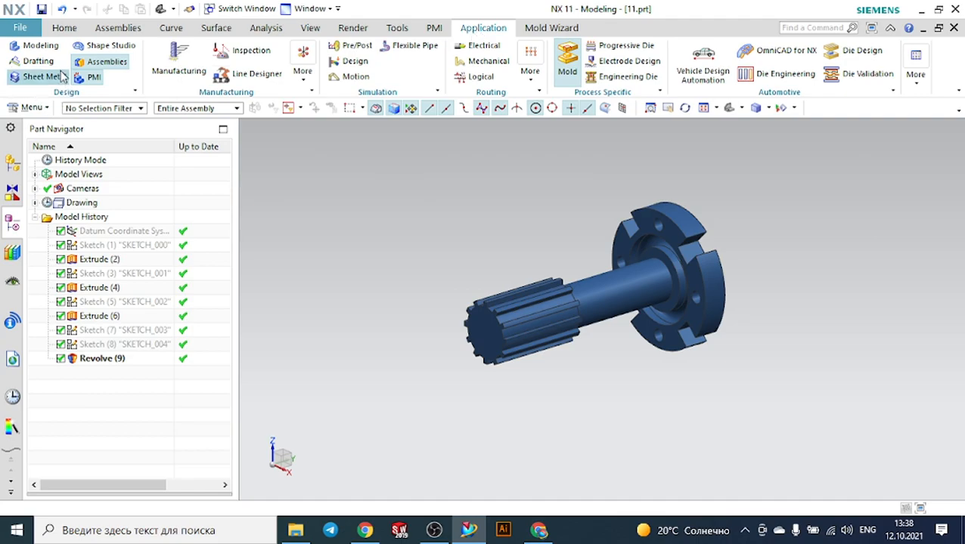
{"action": "left_click", "coordinate": [38, 61]}
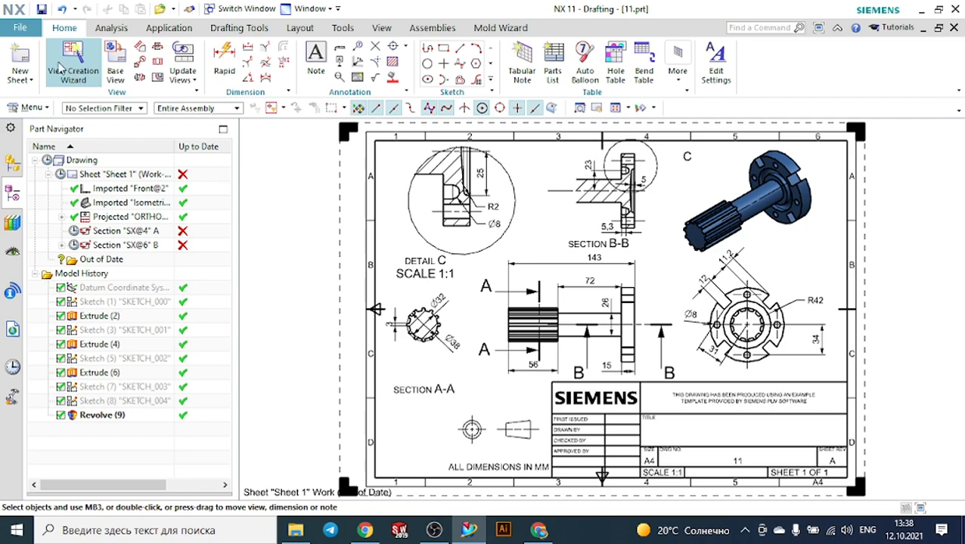
Step: Add a new drawing sheet from the A3 size template and leave the title block cells empty
{"action": "left_click", "coordinate": [20, 56]}
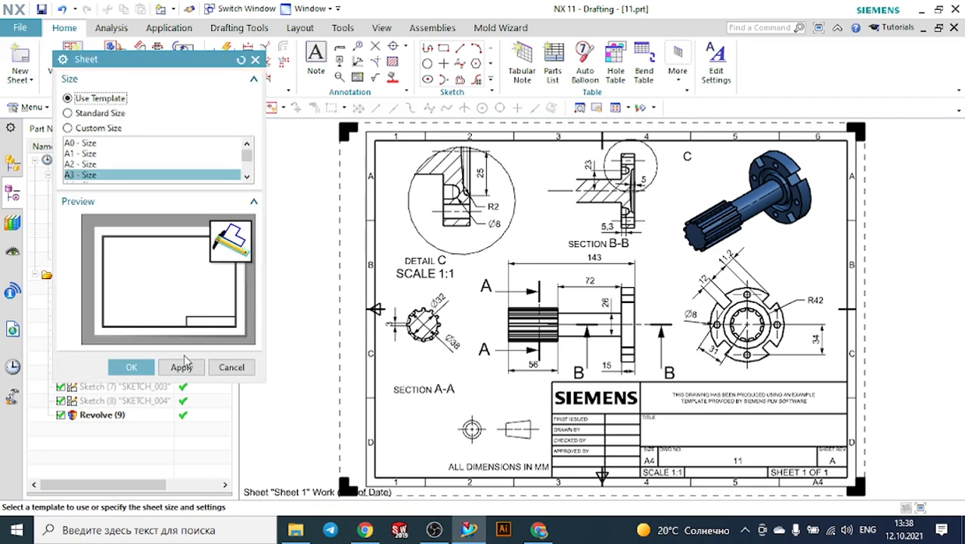
{"action": "left_click", "coordinate": [133, 368]}
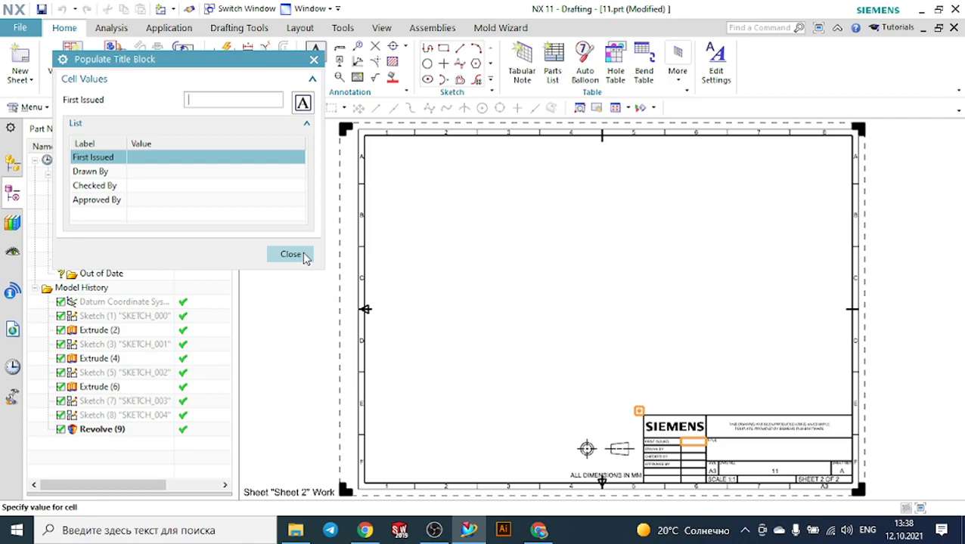
{"action": "left_click", "coordinate": [305, 258]}
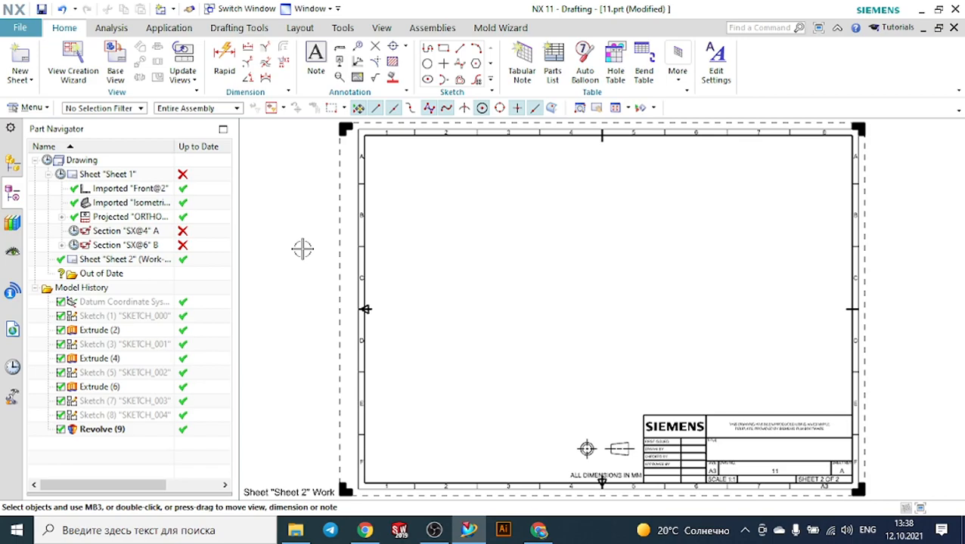
Step: Place a base view of 11.prt using the Right model view, slightly below the centre of the A3 sheet
{"action": "left_click", "coordinate": [116, 67]}
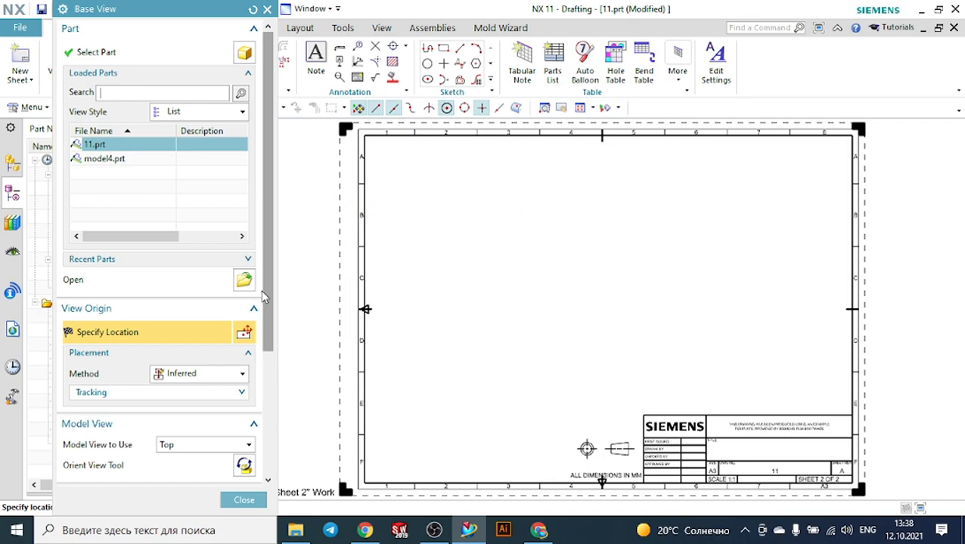
{"action": "scroll", "coordinate": [189, 340], "scroll_direction": "down", "scroll_amount": 5}
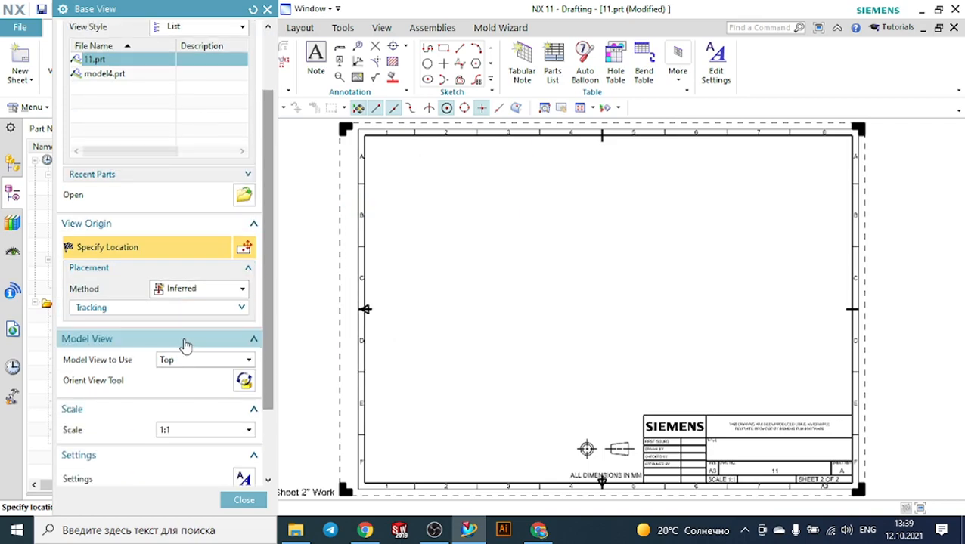
{"action": "left_click", "coordinate": [188, 275]}
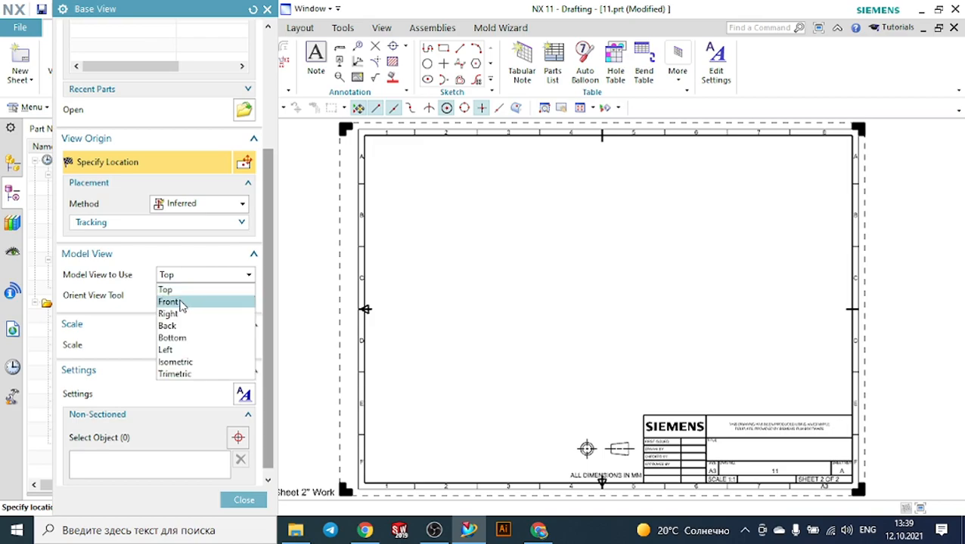
{"action": "left_click", "coordinate": [175, 302]}
{"action": "left_click", "coordinate": [207, 276]}
{"action": "left_click", "coordinate": [186, 316]}
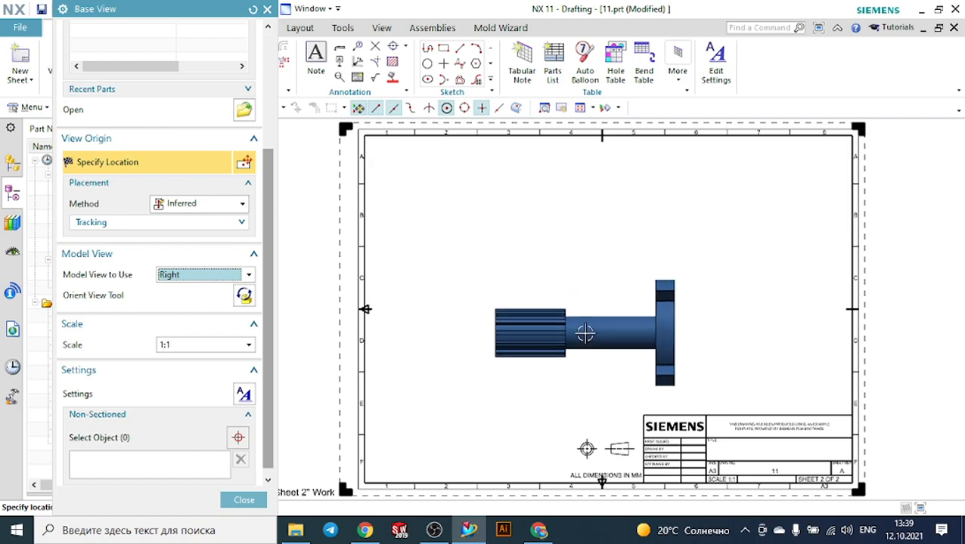
{"action": "left_click", "coordinate": [579, 334]}
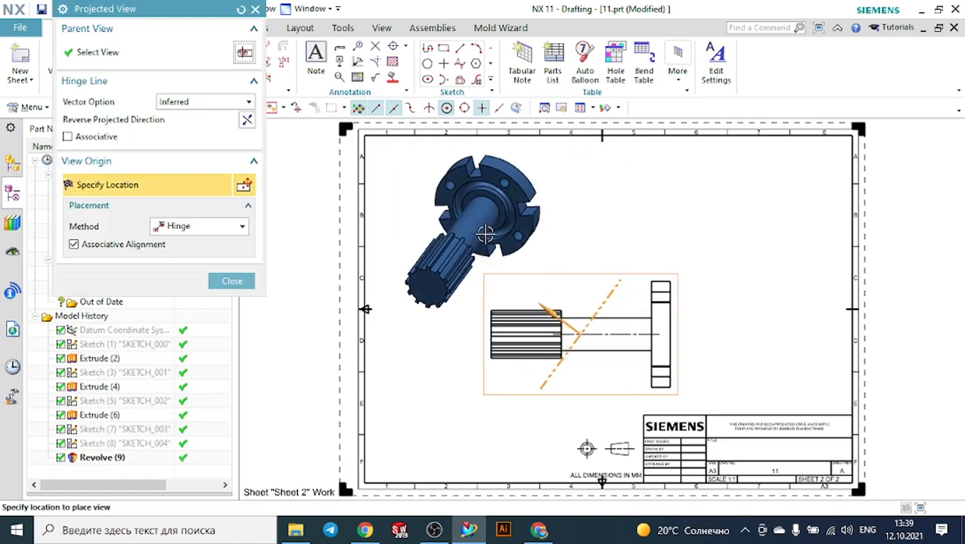
Step: Place a base view of 11.prt using the Front model view, beside the flange end of the shaft's side view
{"action": "left_click", "coordinate": [219, 283]}
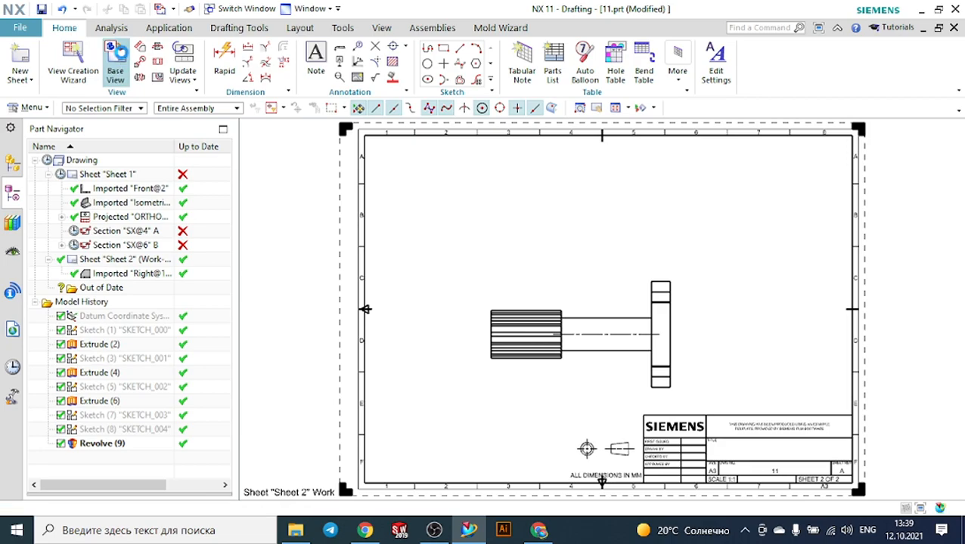
{"action": "left_click", "coordinate": [115, 62]}
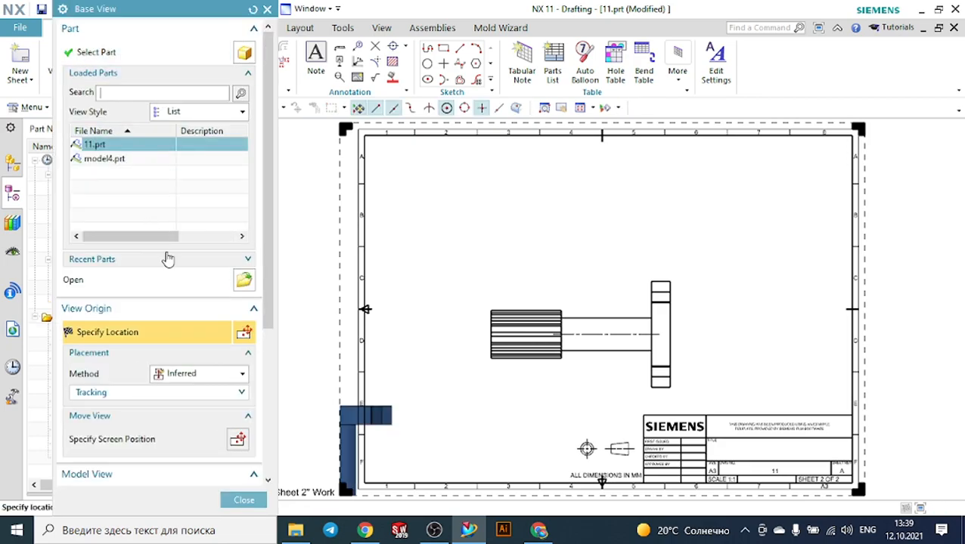
{"action": "scroll", "coordinate": [198, 382], "scroll_direction": "down", "scroll_amount": 5}
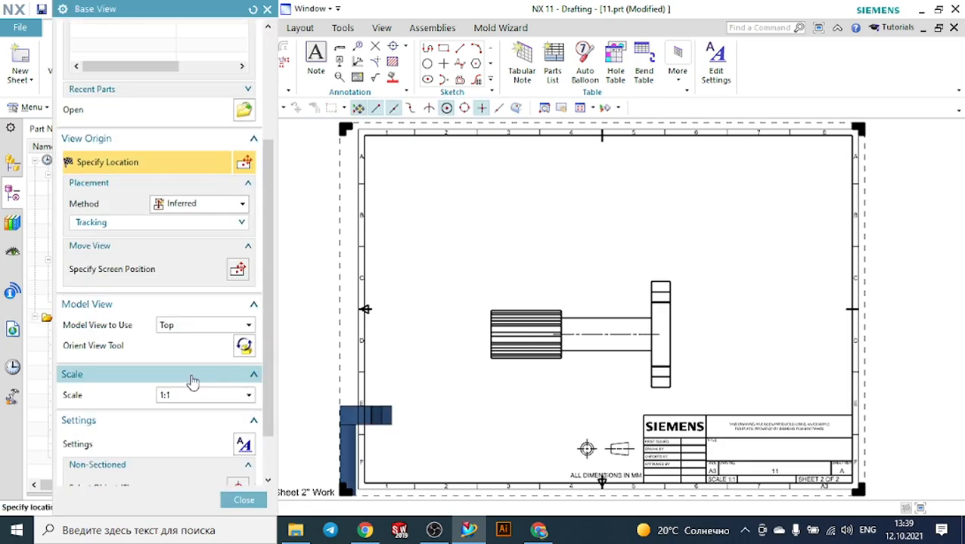
{"action": "left_click", "coordinate": [175, 326]}
{"action": "left_click", "coordinate": [176, 351]}
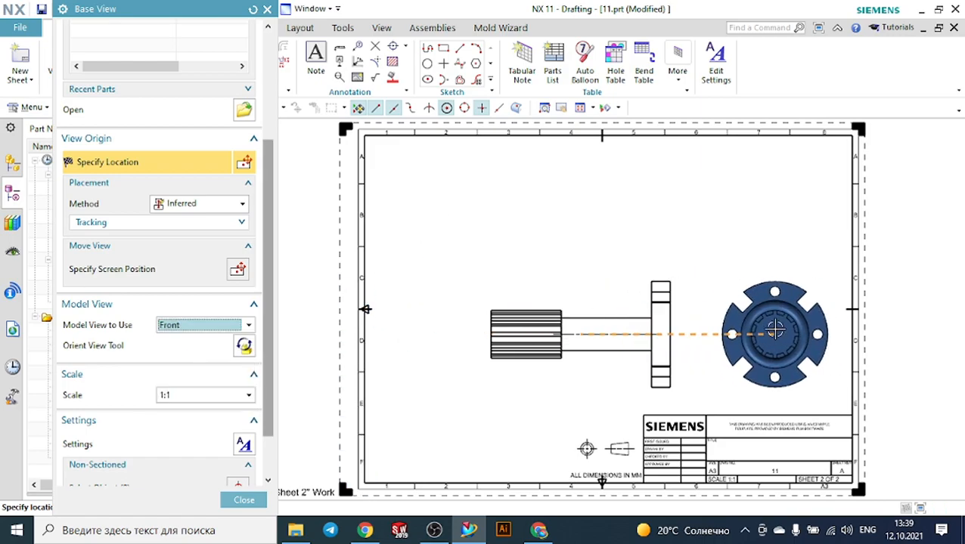
{"action": "left_click", "coordinate": [776, 325]}
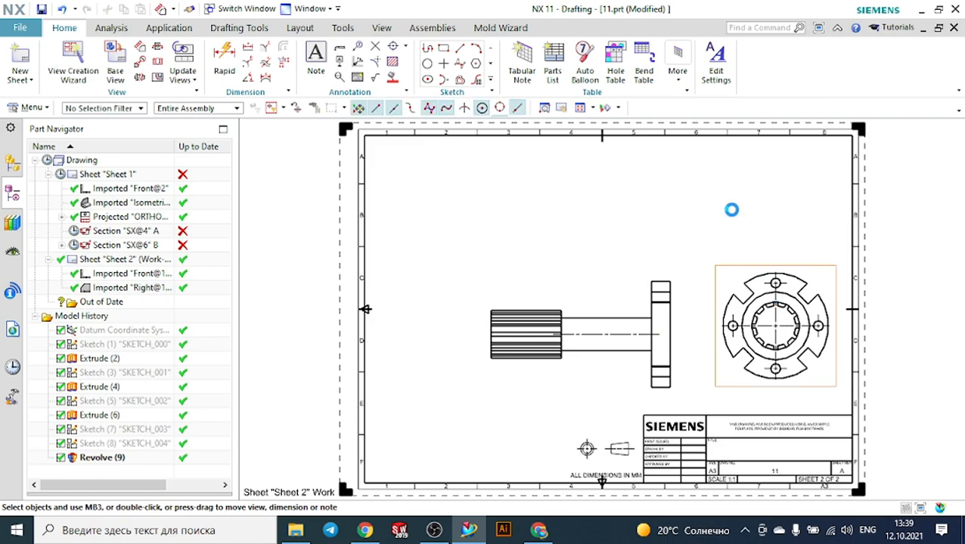
{"action": "left_click", "coordinate": [227, 280]}
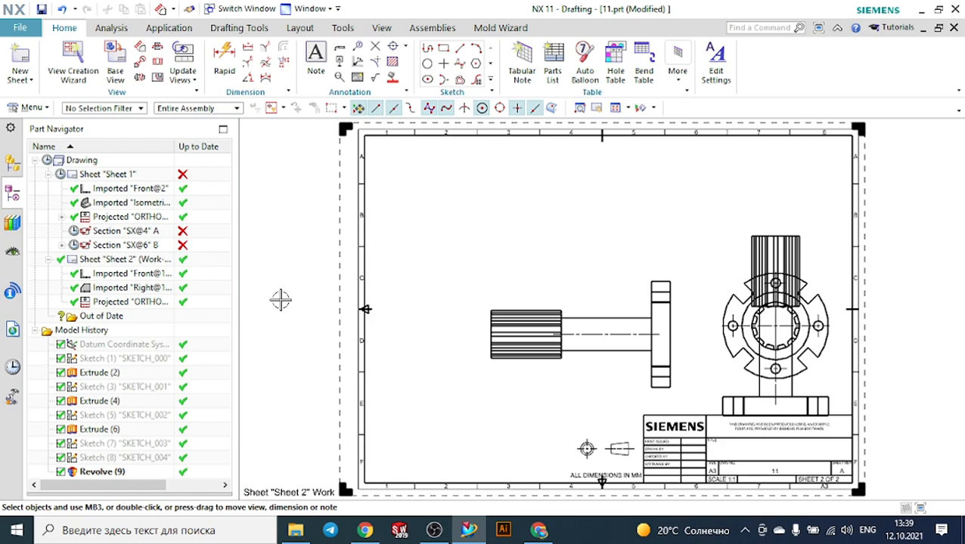
{"action": "left_click", "coordinate": [157, 63]}
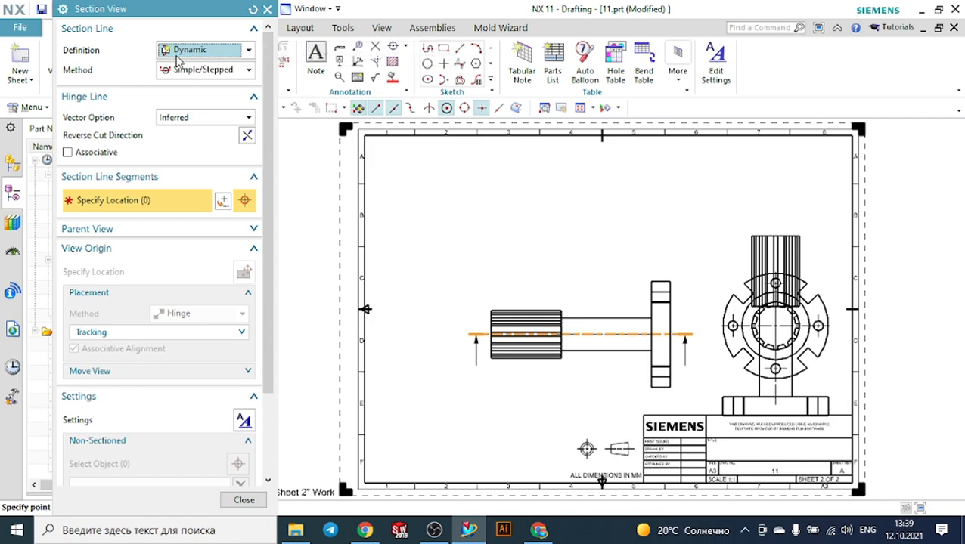
{"action": "left_click", "coordinate": [197, 71]}
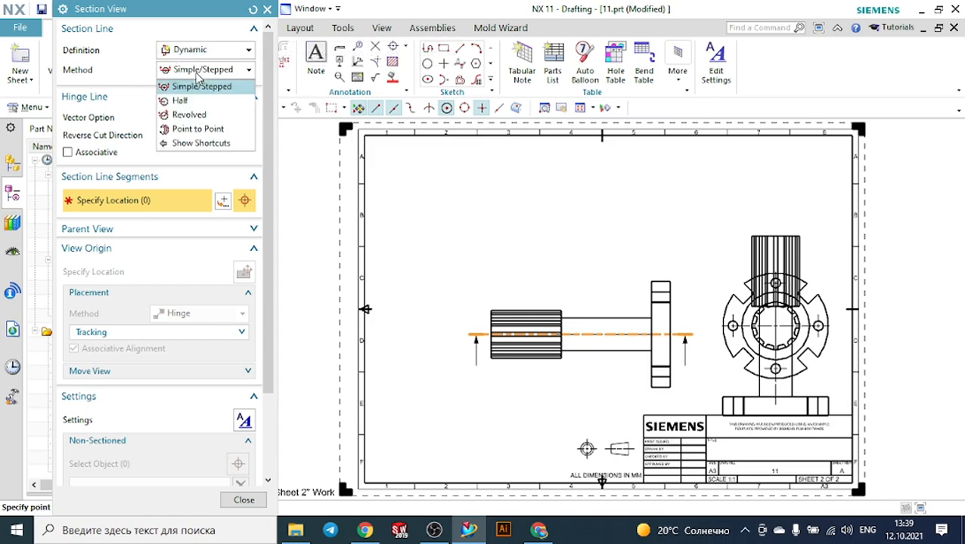
{"action": "left_click", "coordinate": [196, 73]}
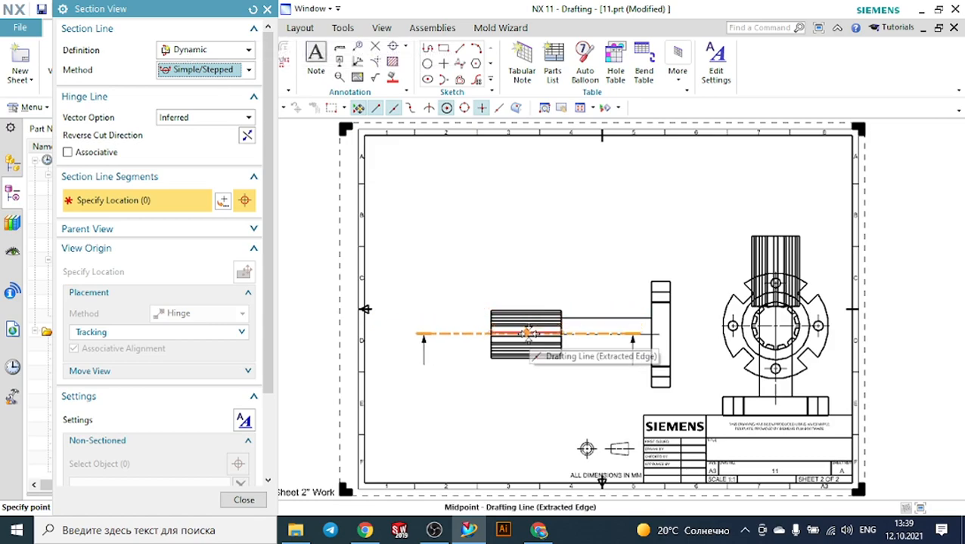
{"action": "scroll", "coordinate": [531, 340], "scroll_direction": "up", "scroll_amount": 3}
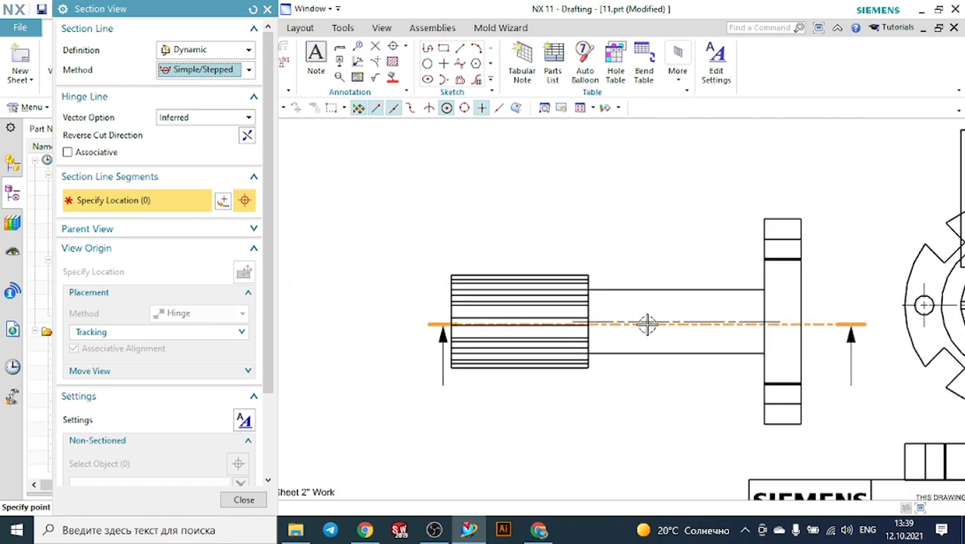
{"action": "left_click", "coordinate": [632, 323]}
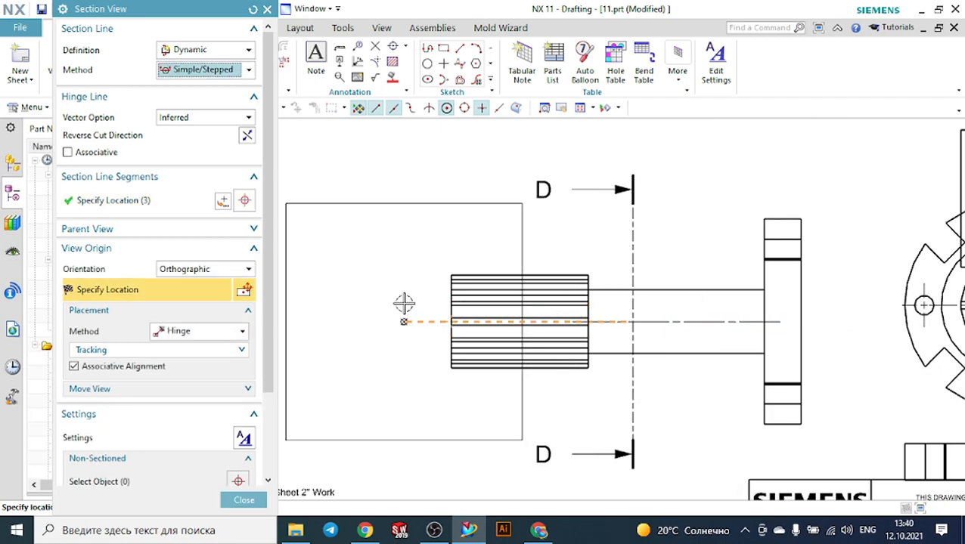
{"action": "left_click", "coordinate": [267, 9]}
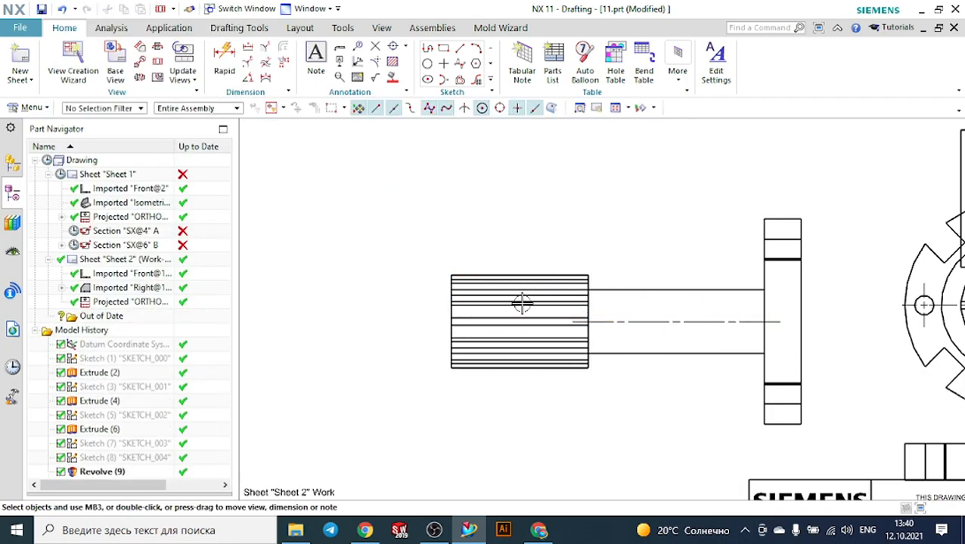
Step: Create a simple section view cut vertically through the splined end, placed beside that end of the shaft's side view
{"action": "scroll", "coordinate": [532, 331], "scroll_direction": "up", "scroll_amount": 2}
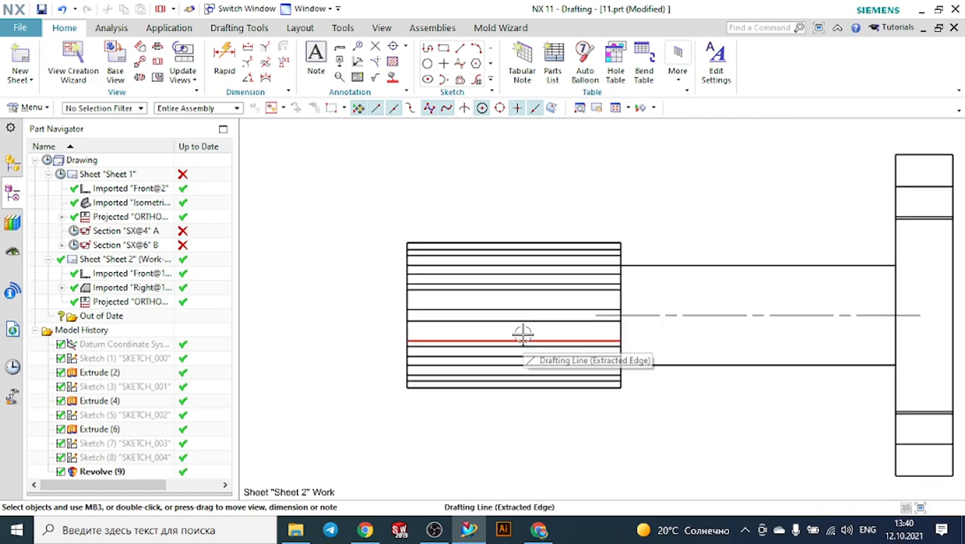
{"action": "scroll", "coordinate": [506, 322], "scroll_direction": "up", "scroll_amount": 1}
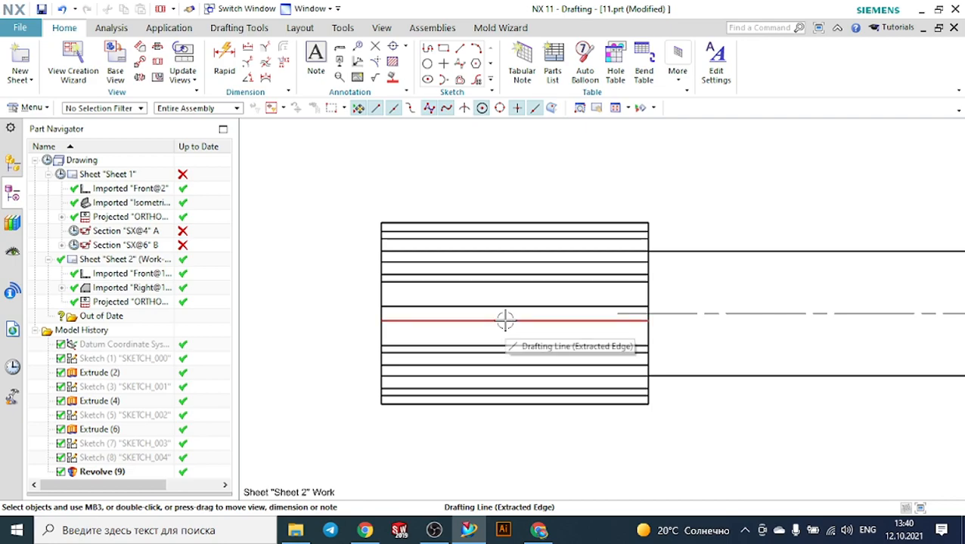
{"action": "left_click", "coordinate": [505, 321]}
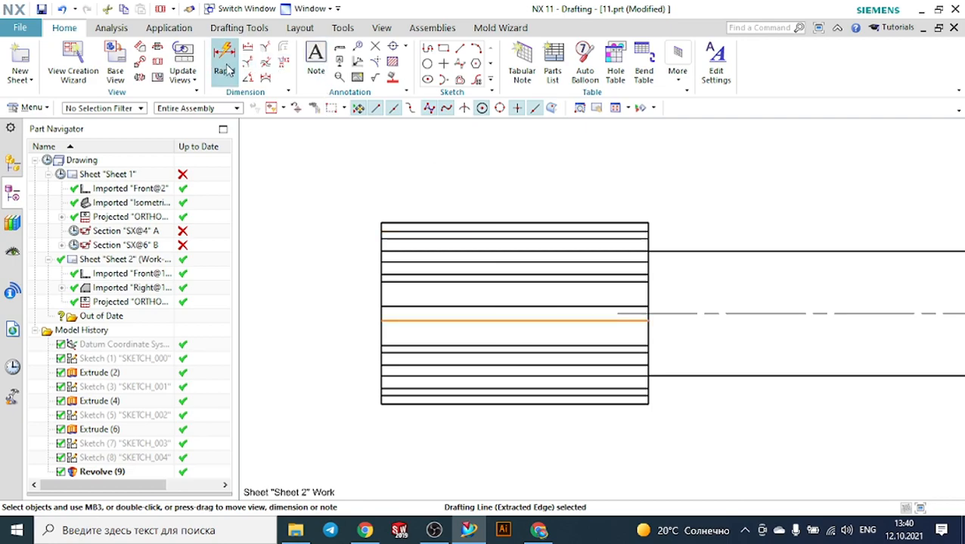
{"action": "left_click", "coordinate": [159, 63]}
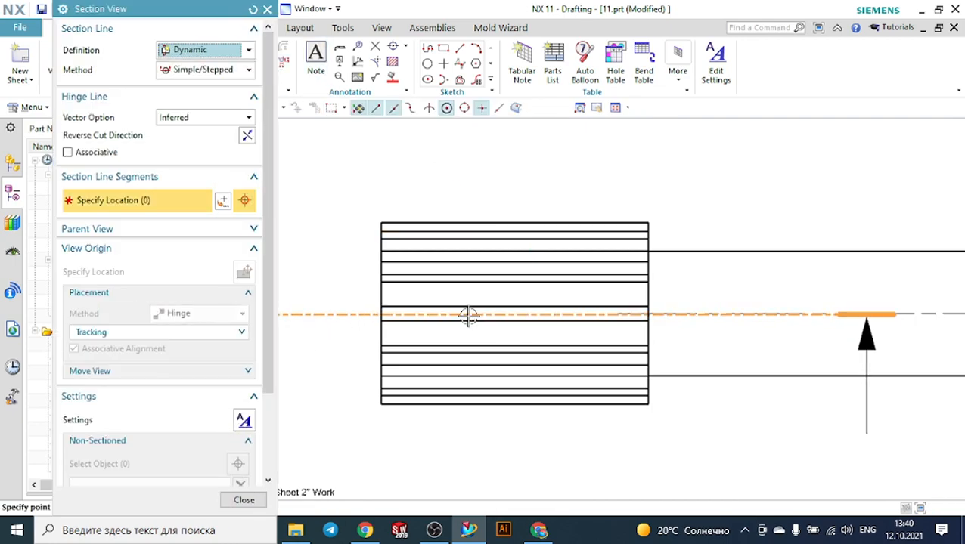
{"action": "left_click", "coordinate": [476, 265]}
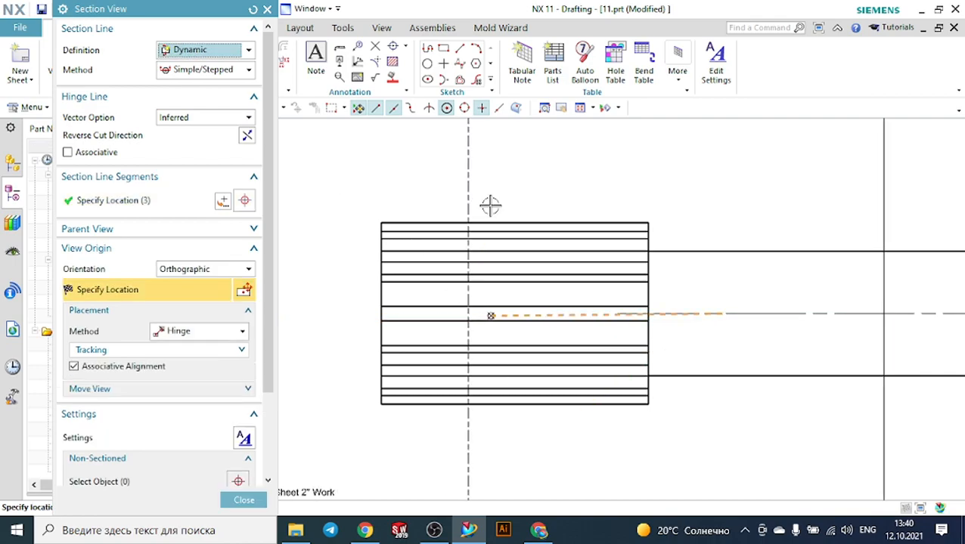
{"action": "scroll", "coordinate": [473, 203], "scroll_direction": "down", "scroll_amount": 3}
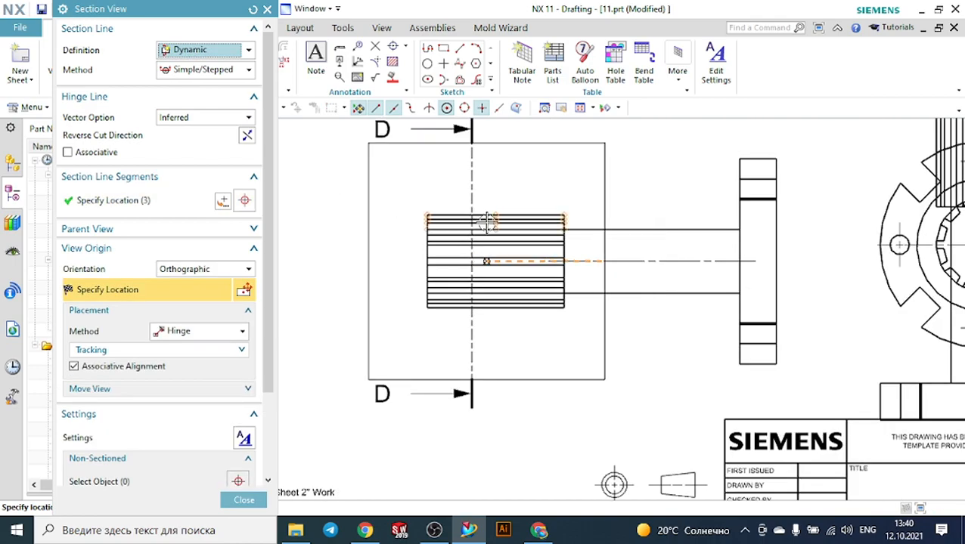
{"action": "scroll", "coordinate": [492, 223], "scroll_direction": "down", "scroll_amount": 3}
{"action": "scroll", "coordinate": [514, 249], "scroll_direction": "up", "scroll_amount": 4}
{"action": "scroll", "coordinate": [513, 251], "scroll_direction": "down", "scroll_amount": 2}
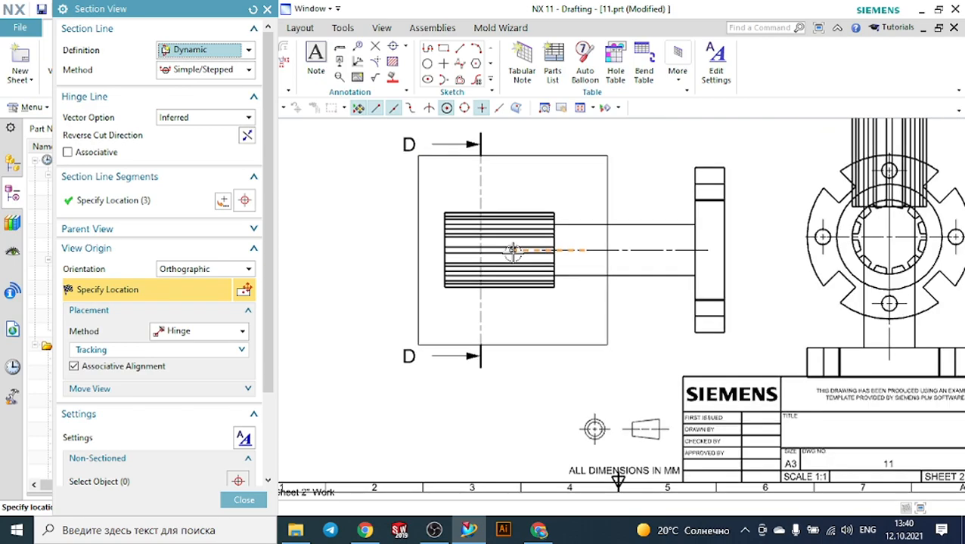
{"action": "scroll", "coordinate": [386, 240], "scroll_direction": "down", "scroll_amount": 2}
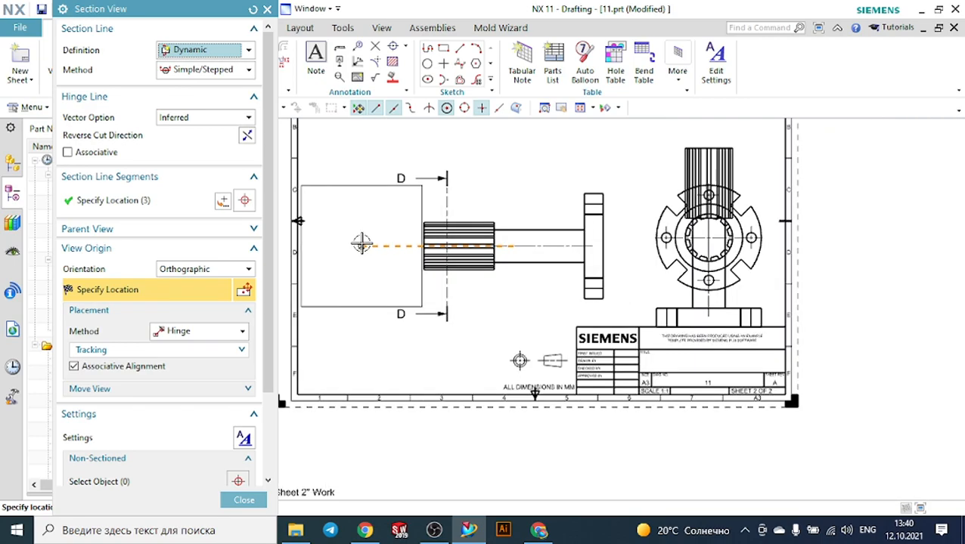
{"action": "left_click", "coordinate": [361, 243]}
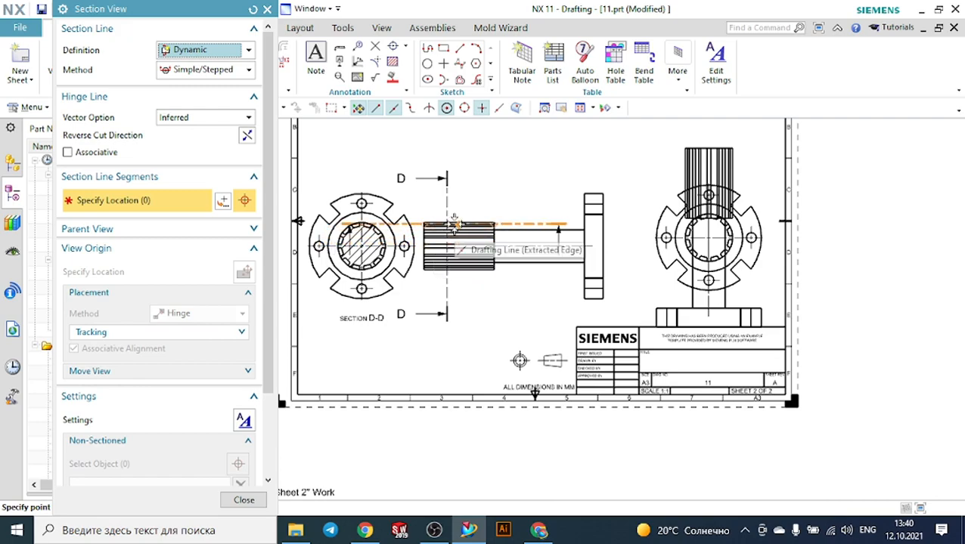
{"action": "left_click", "coordinate": [267, 9]}
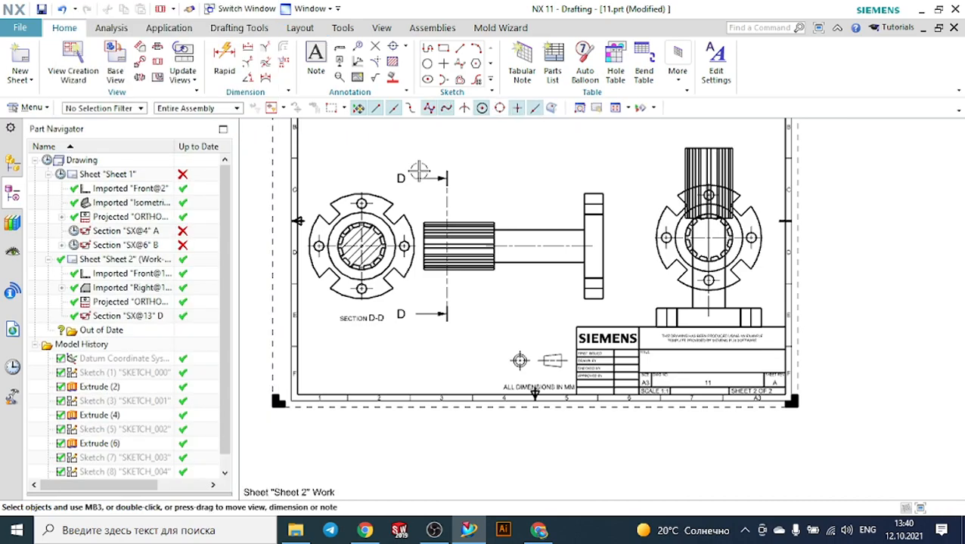
Step: Undo the section view of the splined end and the stray projected view overlapping the flange's front view
{"action": "key", "text": "ctrl+z"}
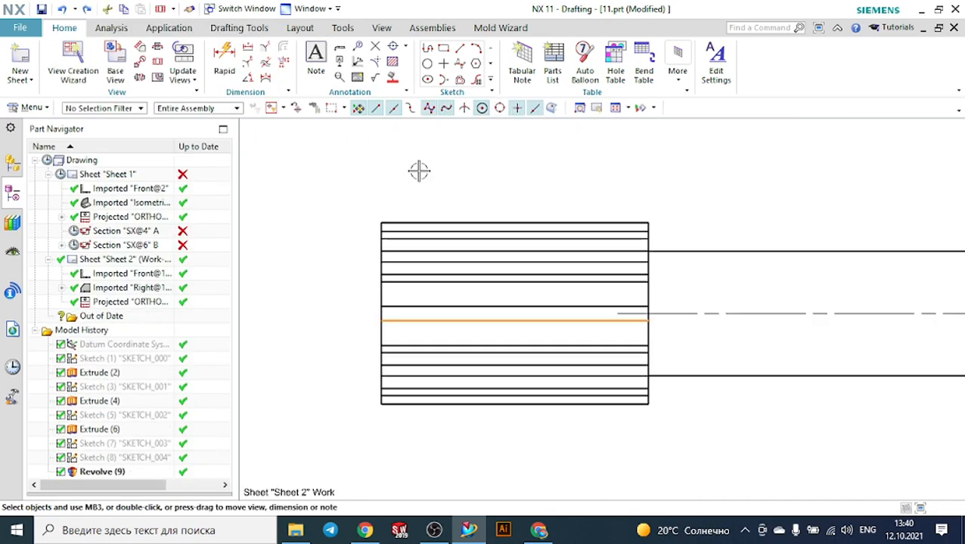
{"action": "scroll", "coordinate": [370, 160], "scroll_direction": "down", "scroll_amount": 2}
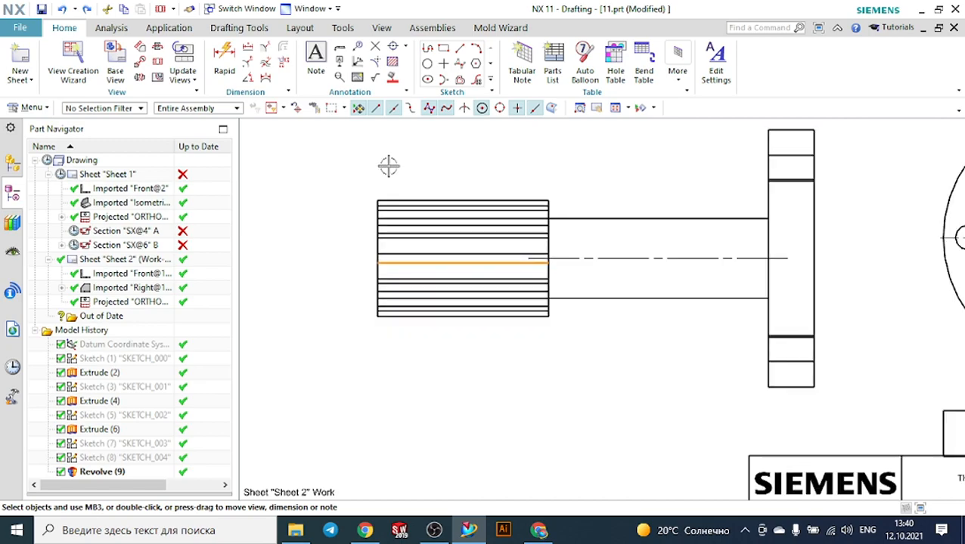
{"action": "scroll", "coordinate": [607, 267], "scroll_direction": "down", "scroll_amount": 3}
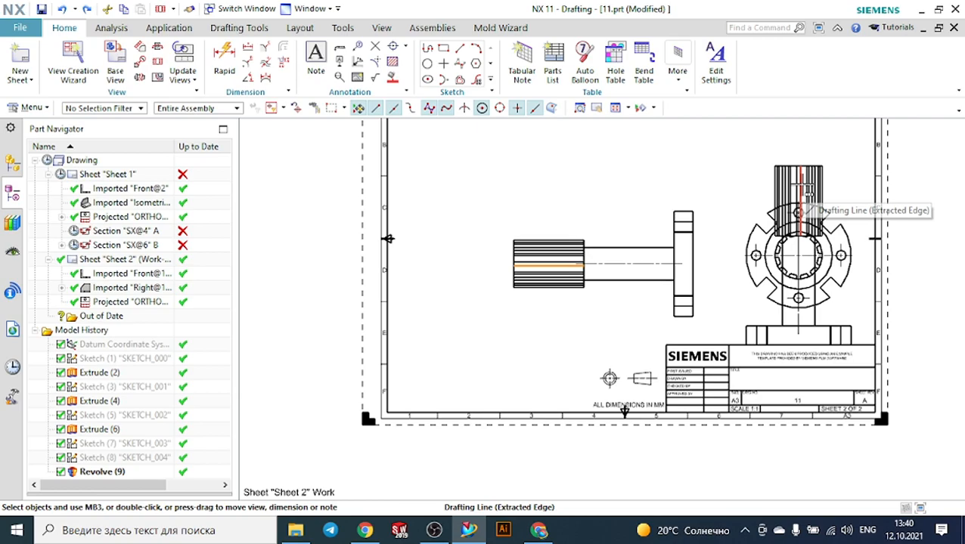
{"action": "key", "text": "ctrl+z"}
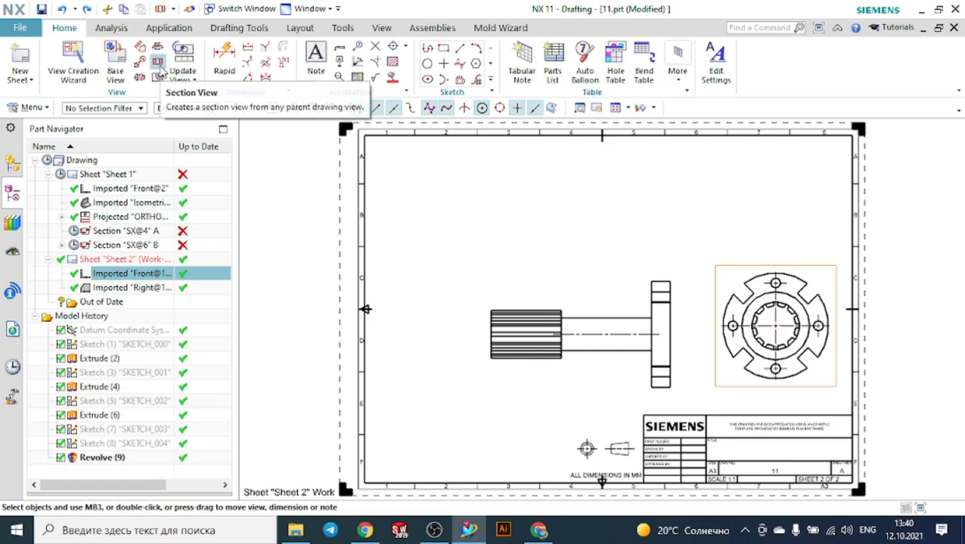
{"action": "left_click", "coordinate": [159, 70]}
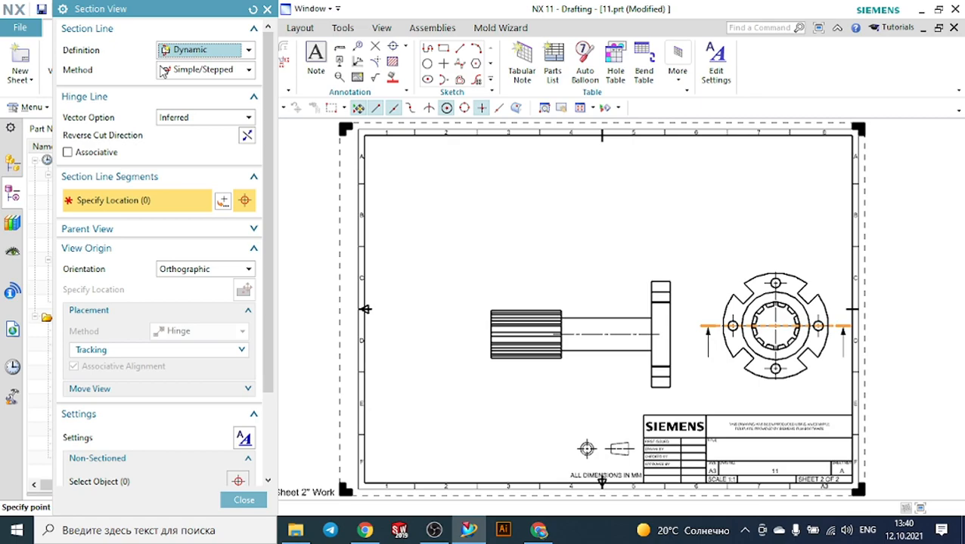
{"action": "scroll", "coordinate": [529, 363], "scroll_direction": "up", "scroll_amount": 3}
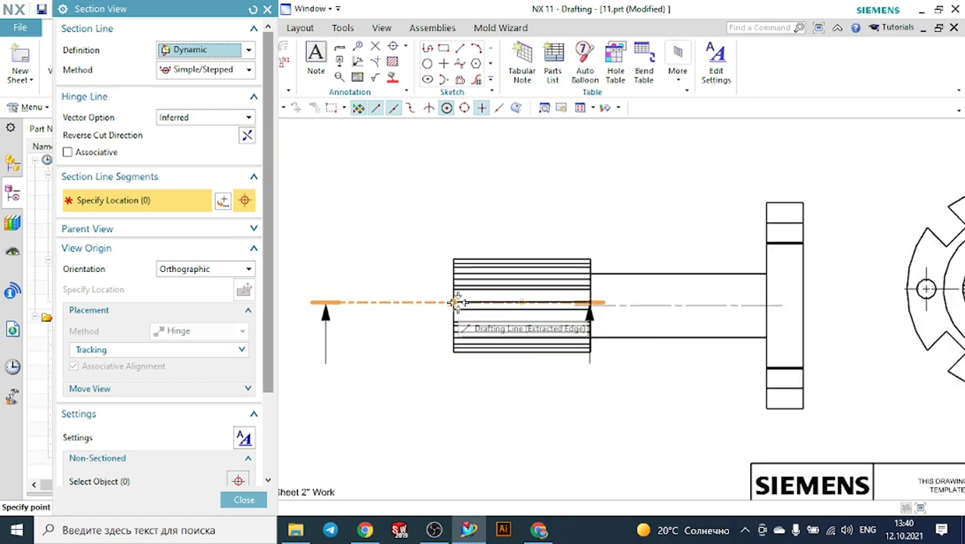
{"action": "scroll", "coordinate": [492, 302], "scroll_direction": "up", "scroll_amount": 3}
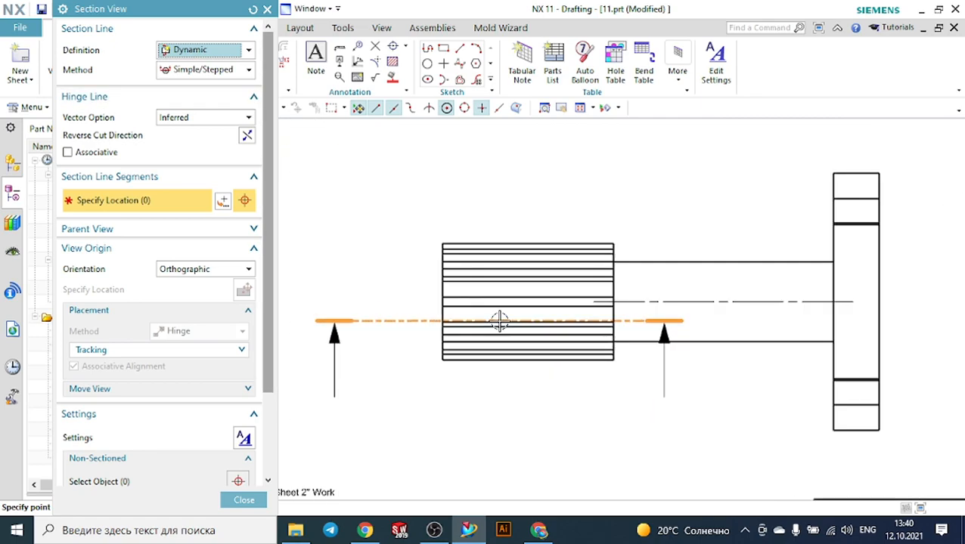
{"action": "left_click", "coordinate": [267, 9]}
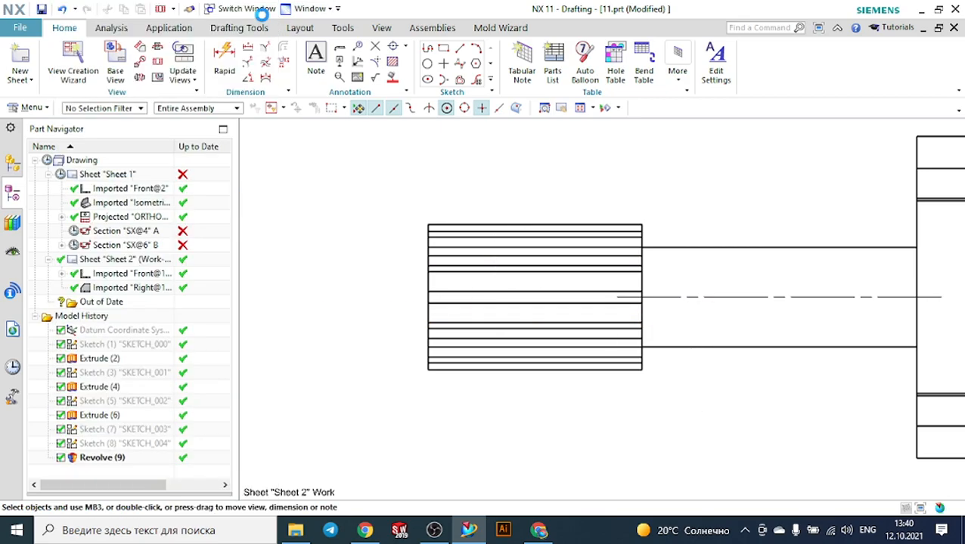
{"action": "left_click", "coordinate": [159, 58]}
{"action": "left_click", "coordinate": [158, 57]}
{"action": "left_click", "coordinate": [158, 56]}
{"action": "left_click", "coordinate": [255, 9]}
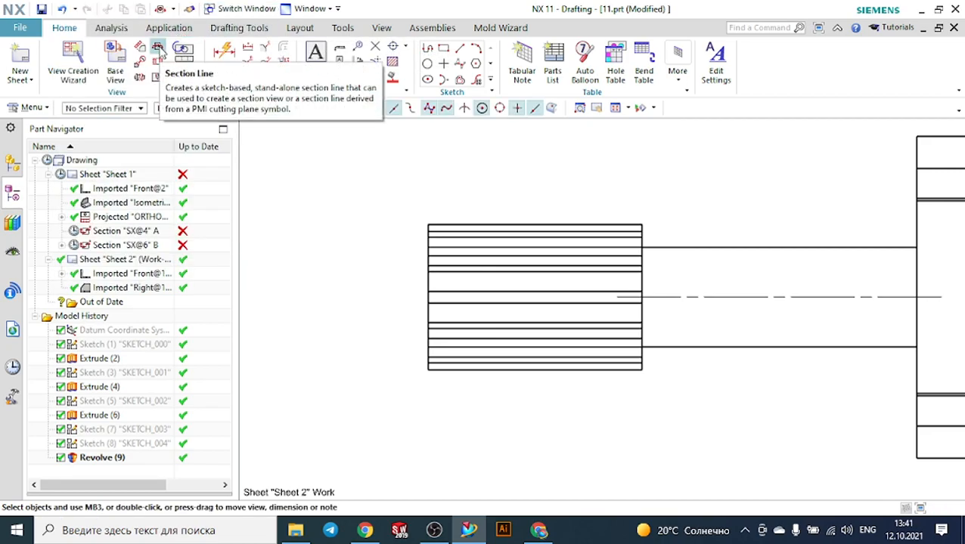
Step: Sketch a vertical stand-alone section line through the splined end in the shaft's side view, extending past both outer edges
{"action": "left_click", "coordinate": [158, 56]}
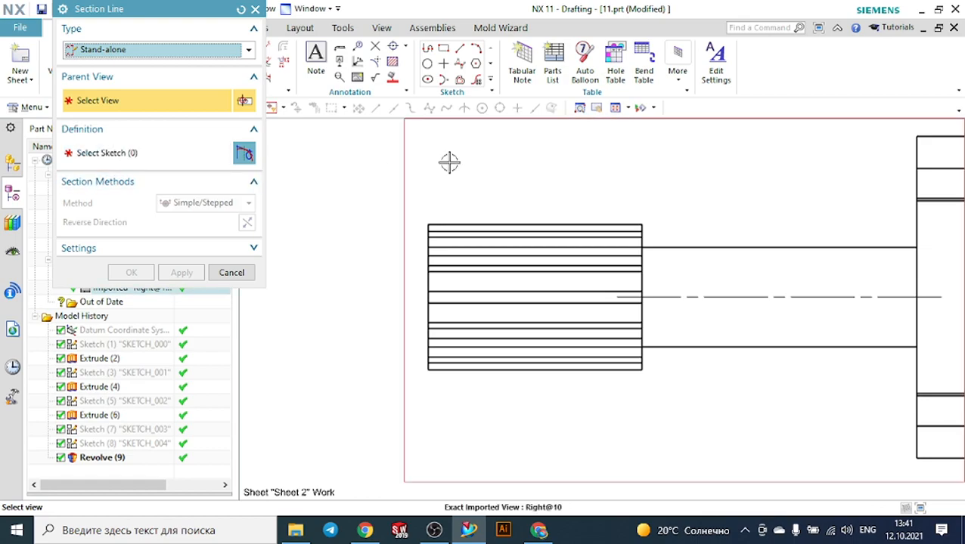
{"action": "left_click", "coordinate": [401, 144]}
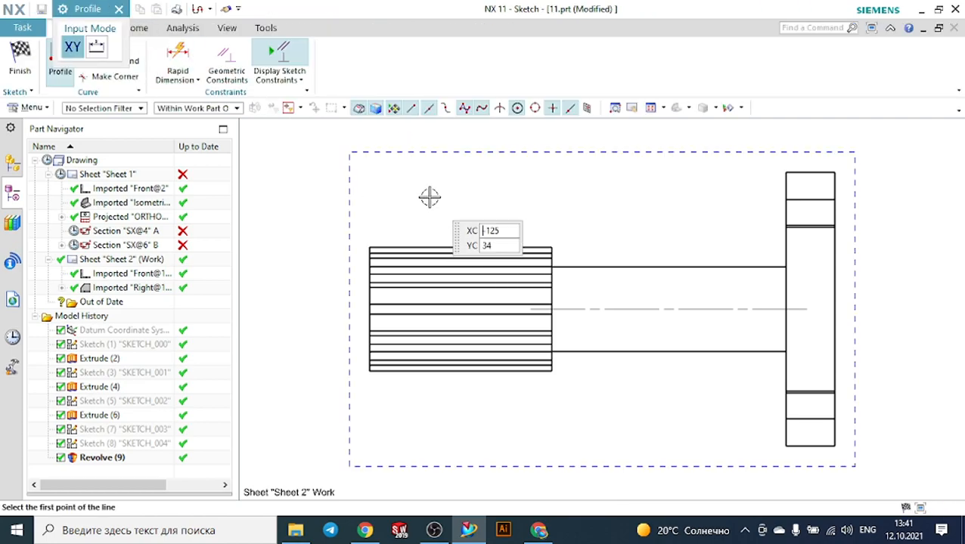
{"action": "left_click", "coordinate": [428, 171]}
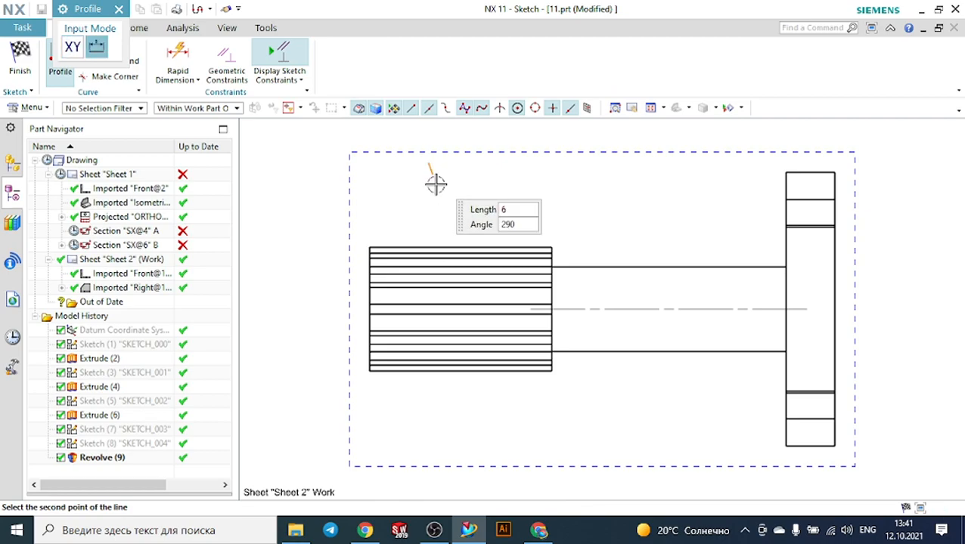
{"action": "left_click", "coordinate": [428, 425]}
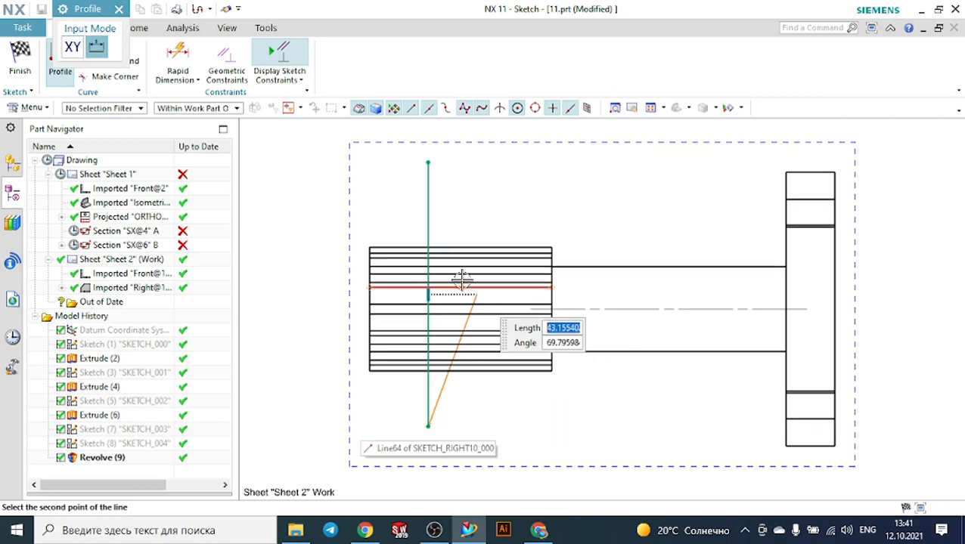
{"action": "left_click", "coordinate": [119, 9]}
{"action": "key", "text": "ctrl+q"}
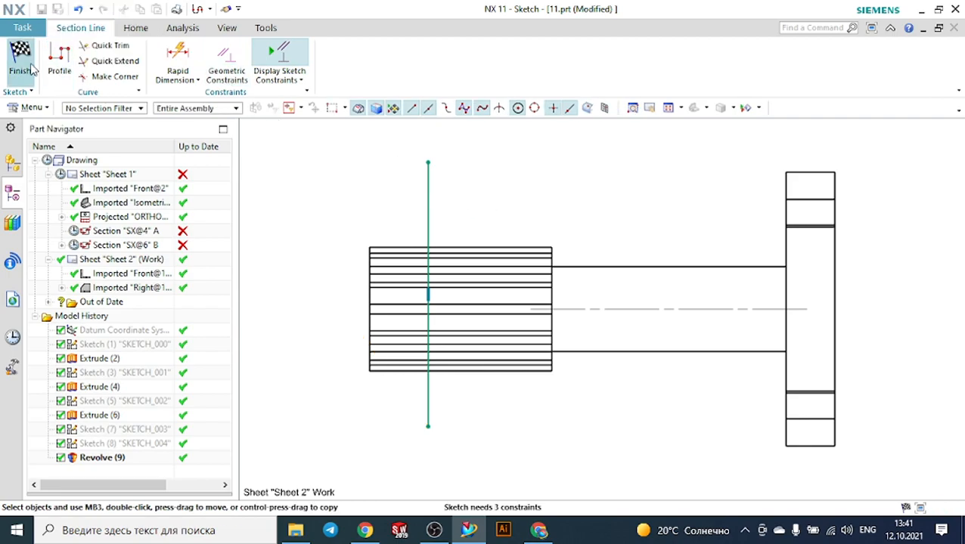
Step: Create the simple/stepped section line with its arrows pointing away from the flange
{"action": "scroll", "coordinate": [593, 200], "scroll_direction": "down", "scroll_amount": 2}
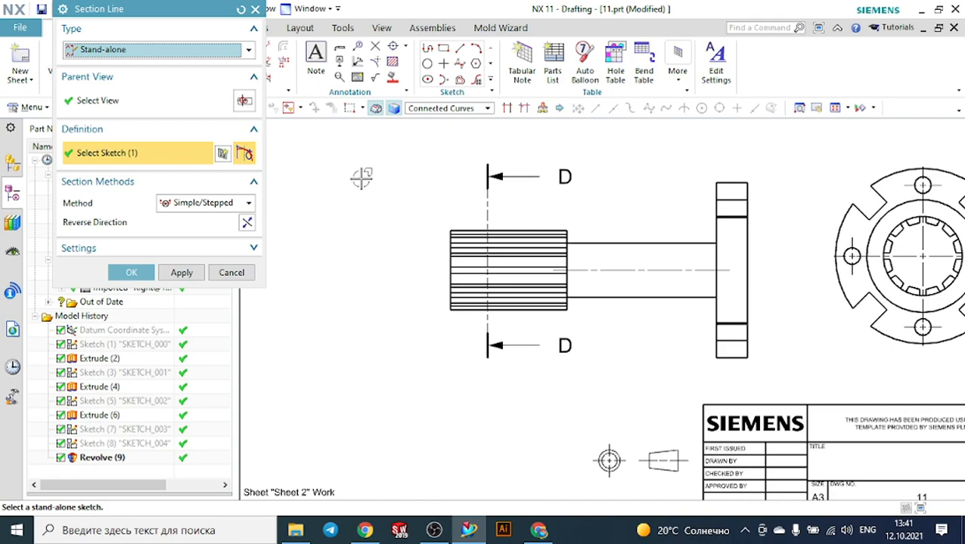
{"action": "left_click", "coordinate": [249, 224]}
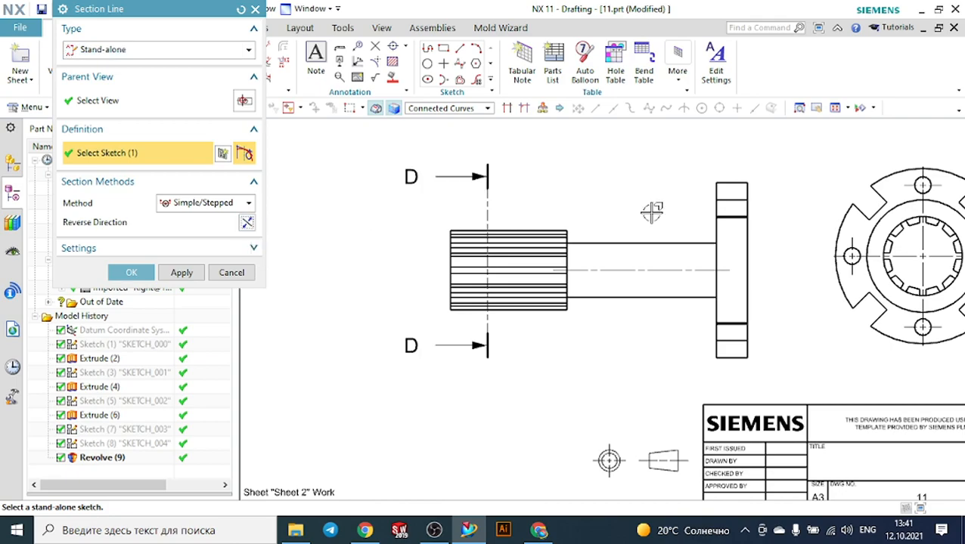
{"action": "scroll", "coordinate": [651, 211], "scroll_direction": "down", "scroll_amount": 2}
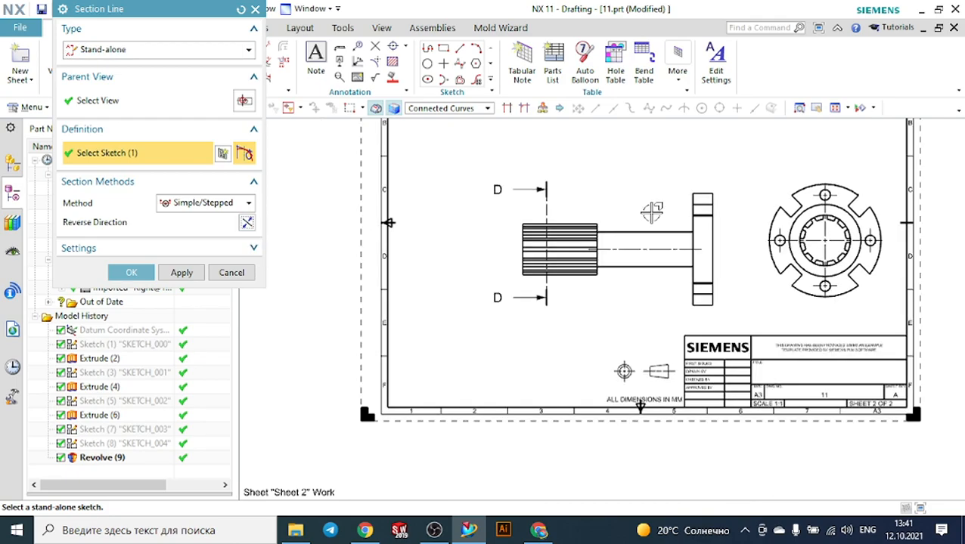
{"action": "left_click", "coordinate": [249, 225]}
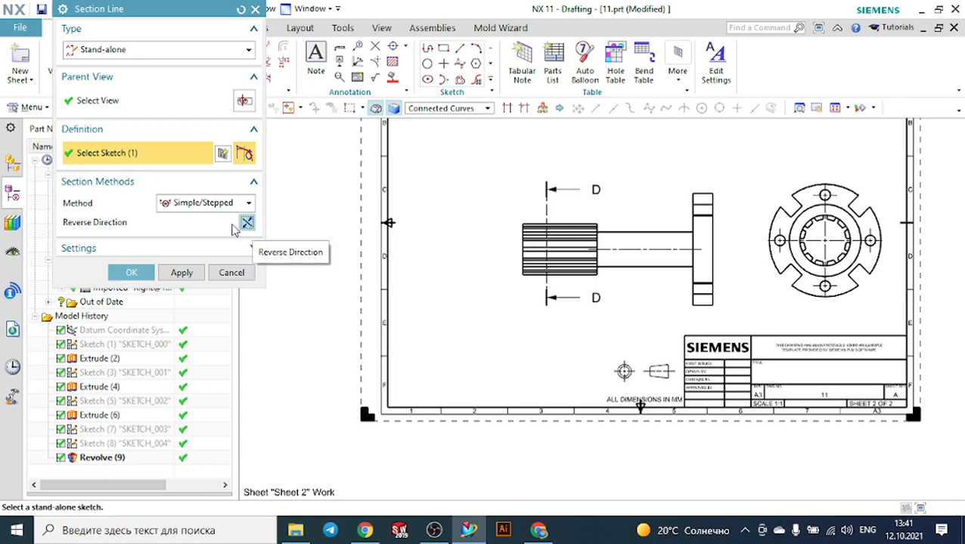
{"action": "left_click", "coordinate": [140, 274]}
Step: Create a section view from the existing section line D and place it beside the splined end of the shaft
{"action": "scroll", "coordinate": [484, 243], "scroll_direction": "down", "scroll_amount": 4}
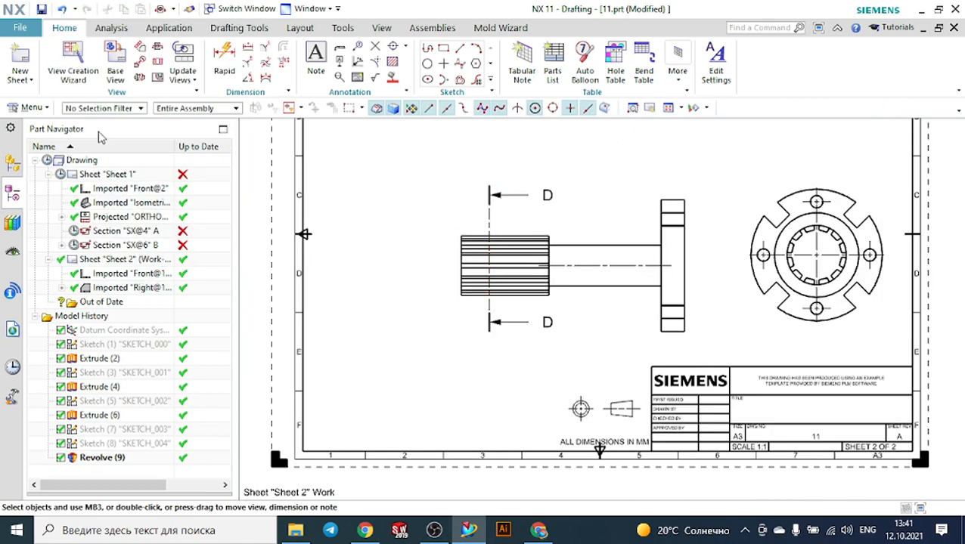
{"action": "left_click", "coordinate": [157, 64]}
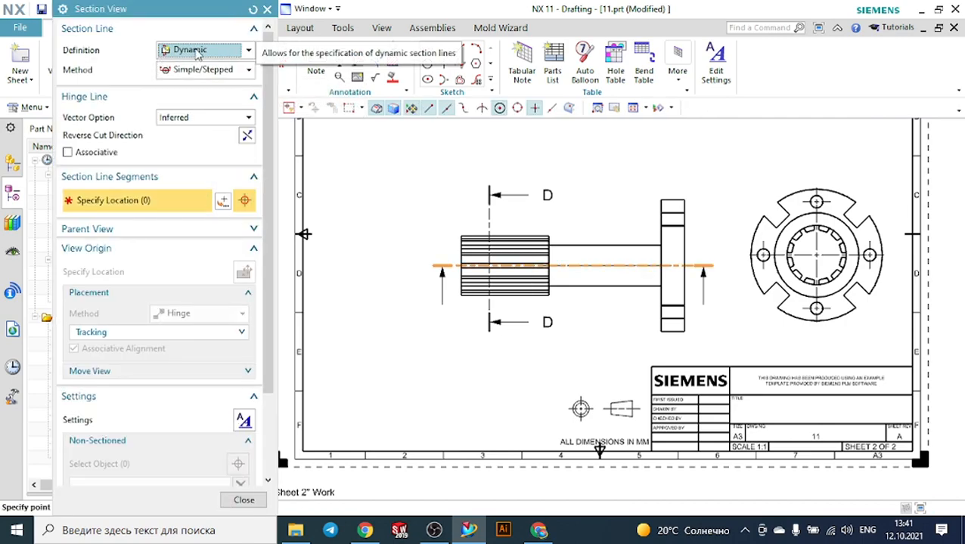
{"action": "left_click", "coordinate": [198, 51]}
{"action": "left_click", "coordinate": [196, 80]}
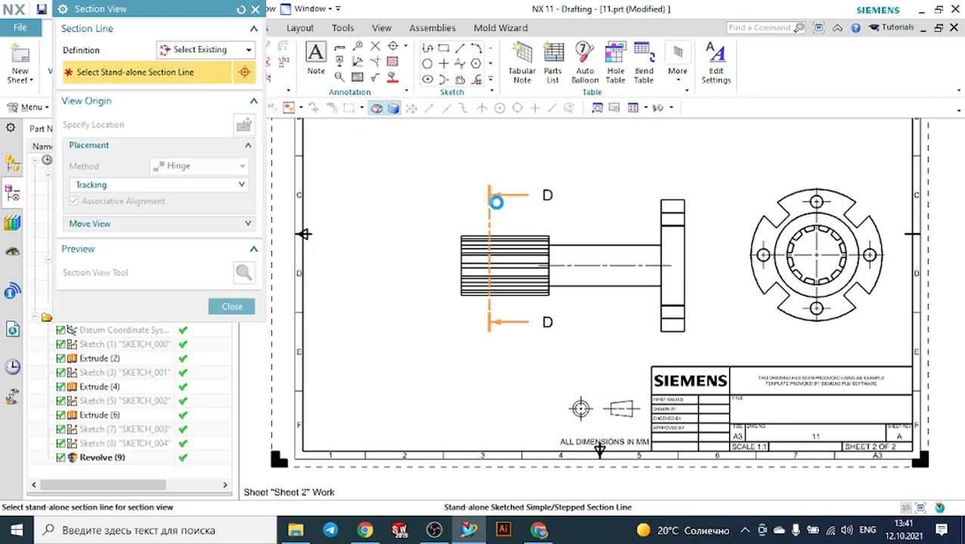
{"action": "left_click", "coordinate": [493, 199]}
{"action": "left_click", "coordinate": [387, 208]}
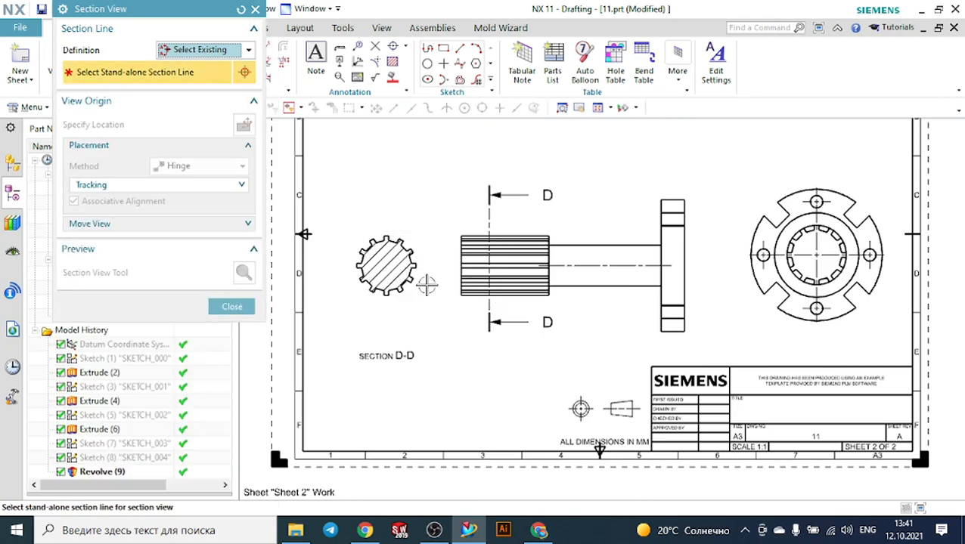
{"action": "left_click", "coordinate": [234, 307]}
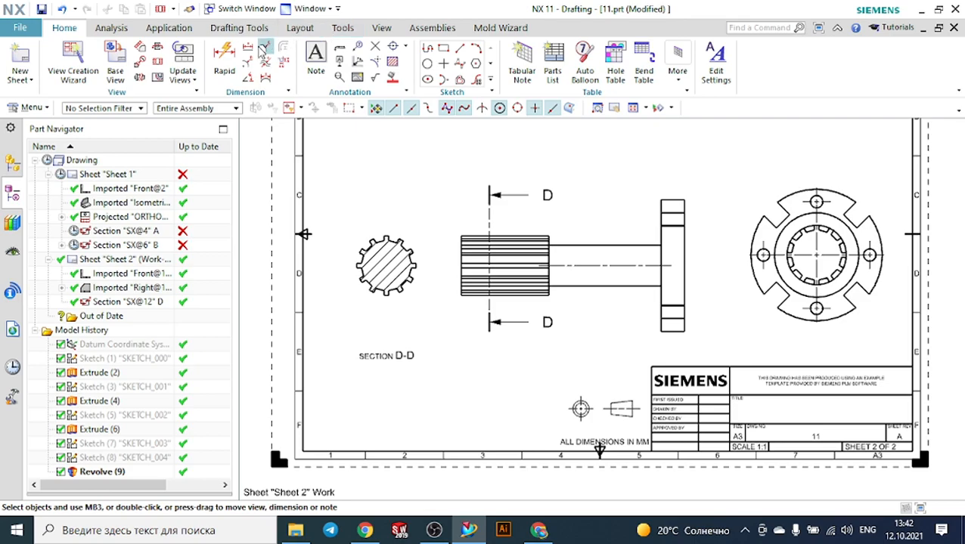
Step: Dimension the diameter of the plain shaft section near the flange, placing the text above the shaft
{"action": "left_click", "coordinate": [226, 53]}
{"action": "scroll", "coordinate": [663, 281], "scroll_direction": "up", "scroll_amount": 5}
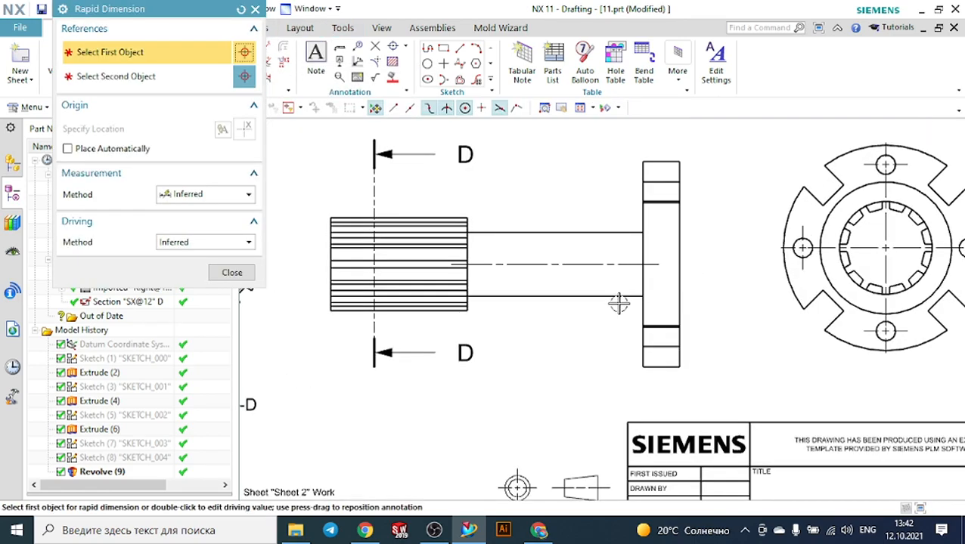
{"action": "left_click", "coordinate": [610, 294]}
{"action": "left_click", "coordinate": [594, 189]}
{"action": "left_click", "coordinate": [572, 155]}
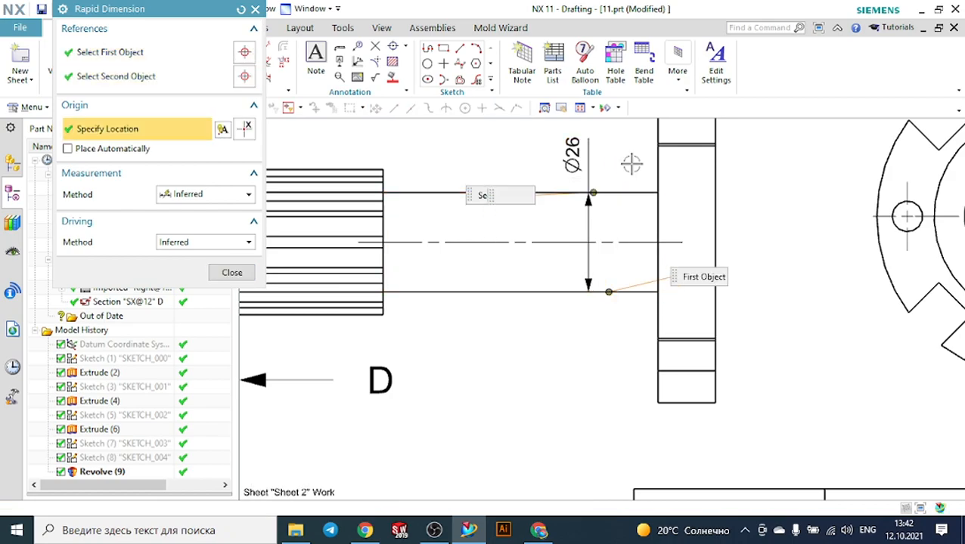
{"action": "left_click", "coordinate": [243, 273]}
Step: Try to dimension the flange's thickness between its lower corners with a rapid dimension
{"action": "left_click", "coordinate": [229, 52]}
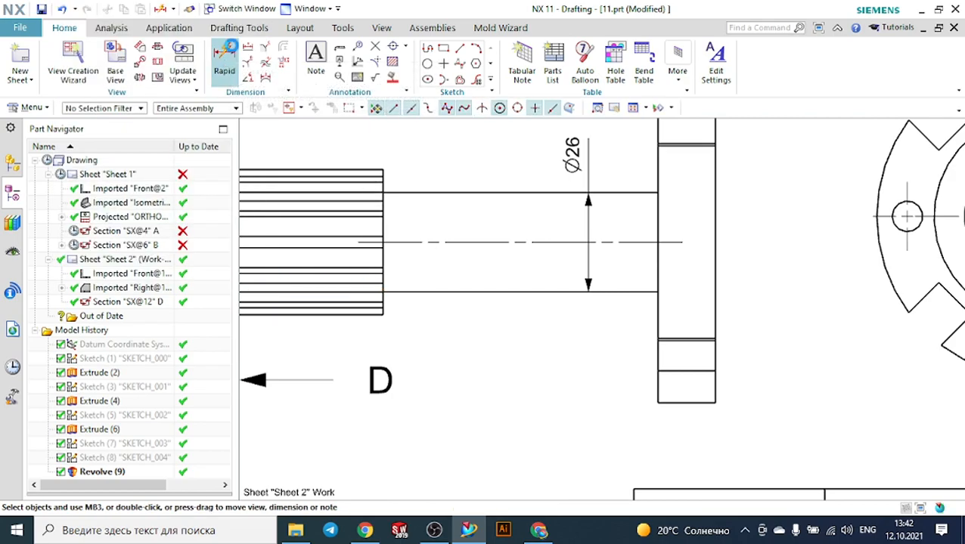
{"action": "scroll", "coordinate": [737, 242], "scroll_direction": "down", "scroll_amount": 1}
{"action": "scroll", "coordinate": [749, 391], "scroll_direction": "up", "scroll_amount": 3}
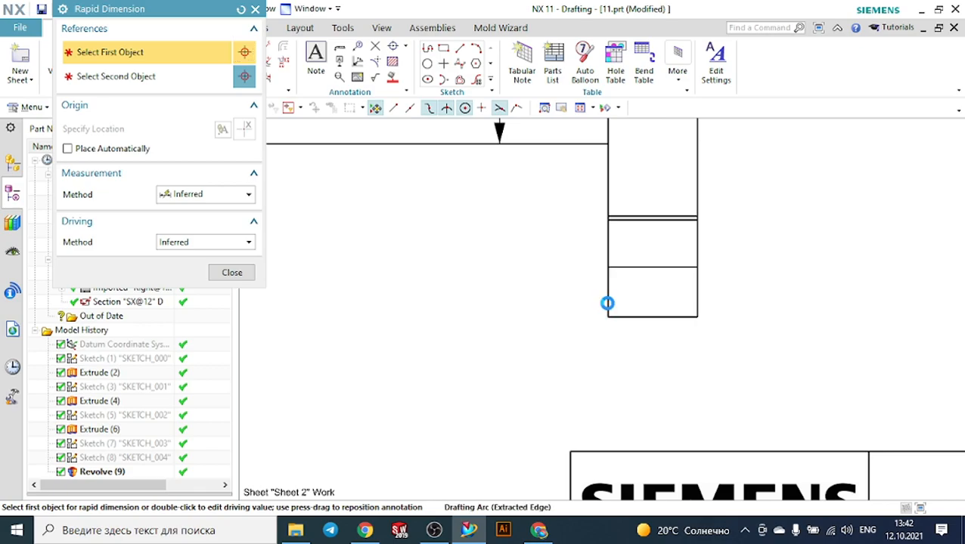
{"action": "left_click", "coordinate": [607, 303]}
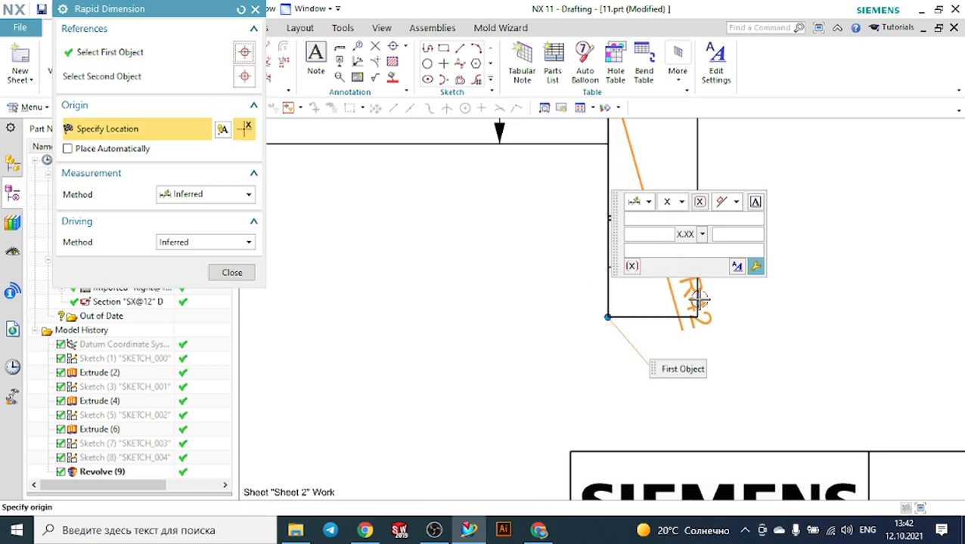
{"action": "left_click", "coordinate": [699, 318]}
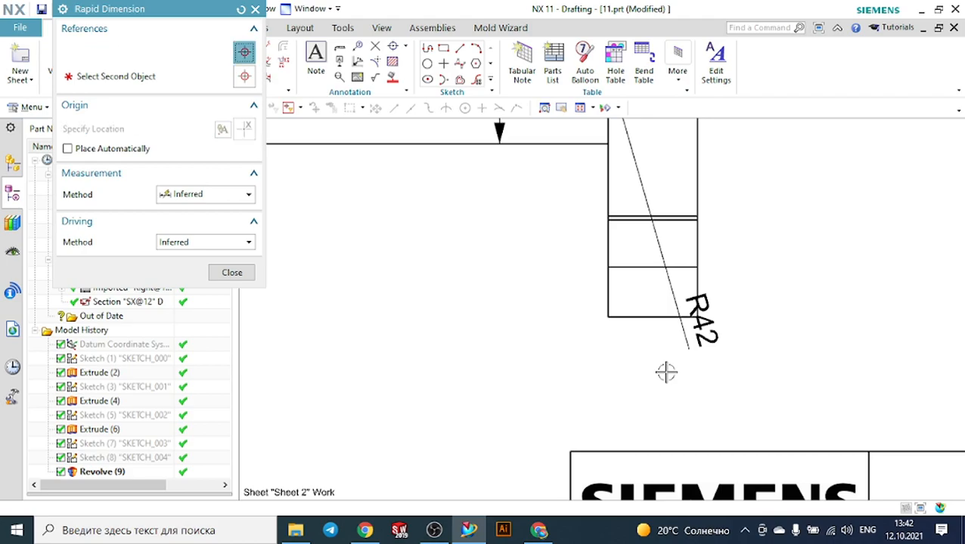
{"action": "key", "text": "Escape"}
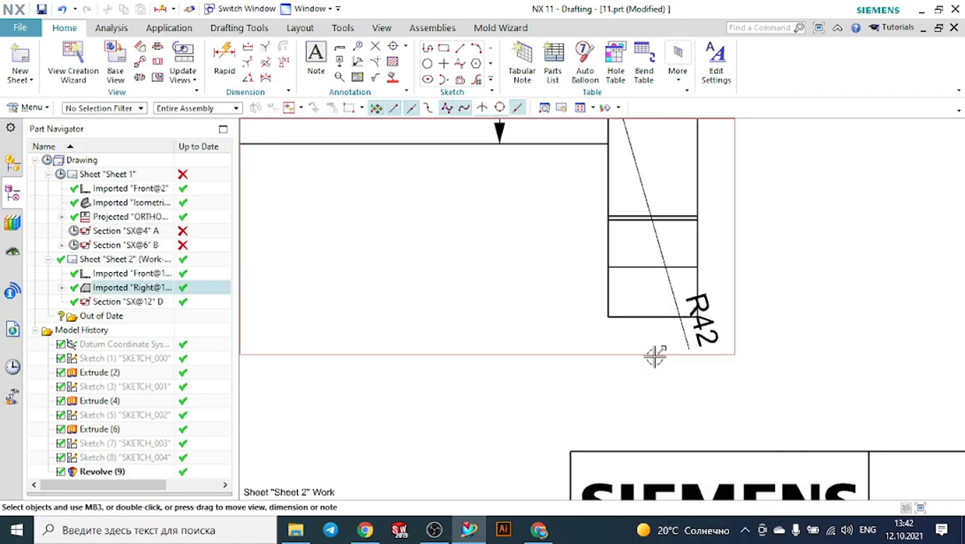
{"action": "key", "text": "ctrl+z"}
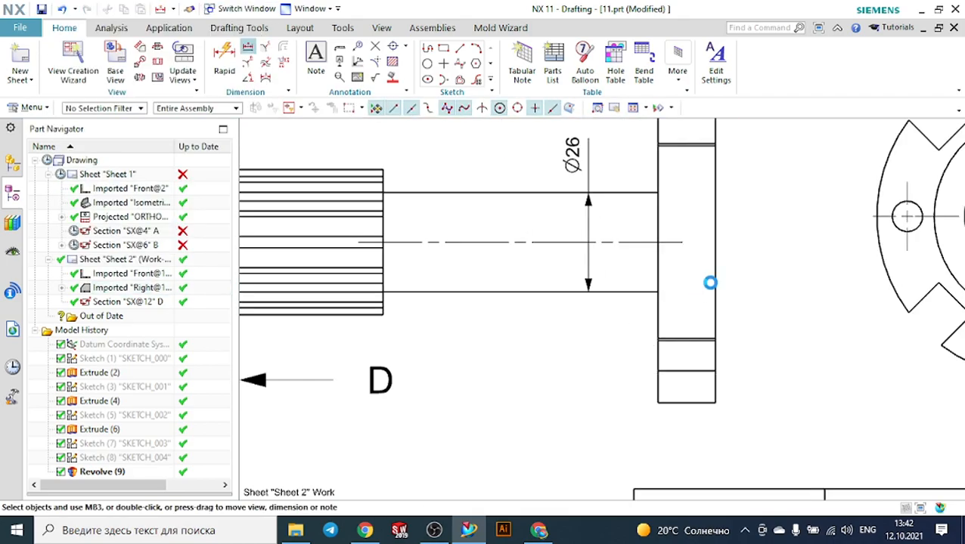
Step: Try to dimension the flange's thickness near its lower end with an automatically placed linear dimension
{"action": "scroll", "coordinate": [710, 354], "scroll_direction": "down", "scroll_amount": 3}
{"action": "scroll", "coordinate": [714, 360], "scroll_direction": "up", "scroll_amount": 5}
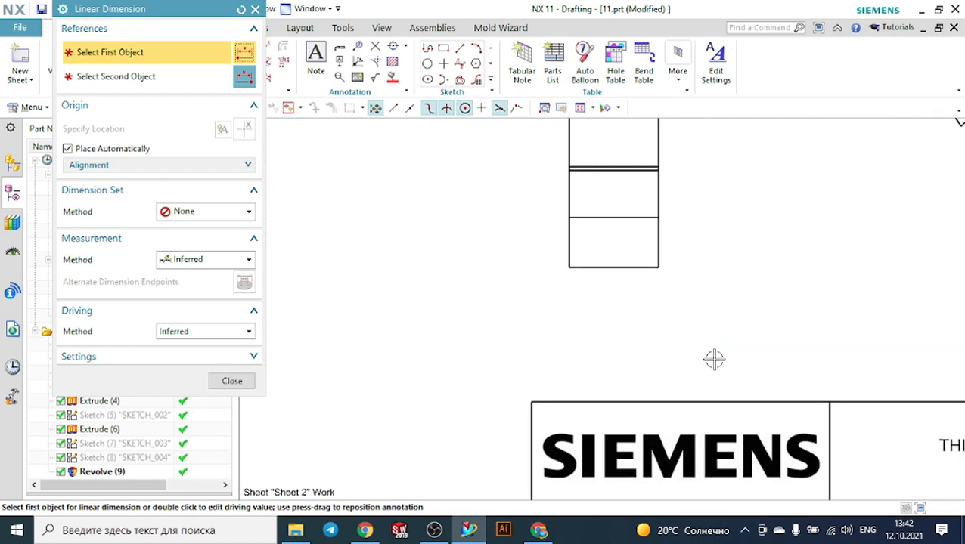
{"action": "scroll", "coordinate": [715, 360], "scroll_direction": "up", "scroll_amount": 1}
{"action": "left_click", "coordinate": [533, 224]}
{"action": "left_click", "coordinate": [644, 218]}
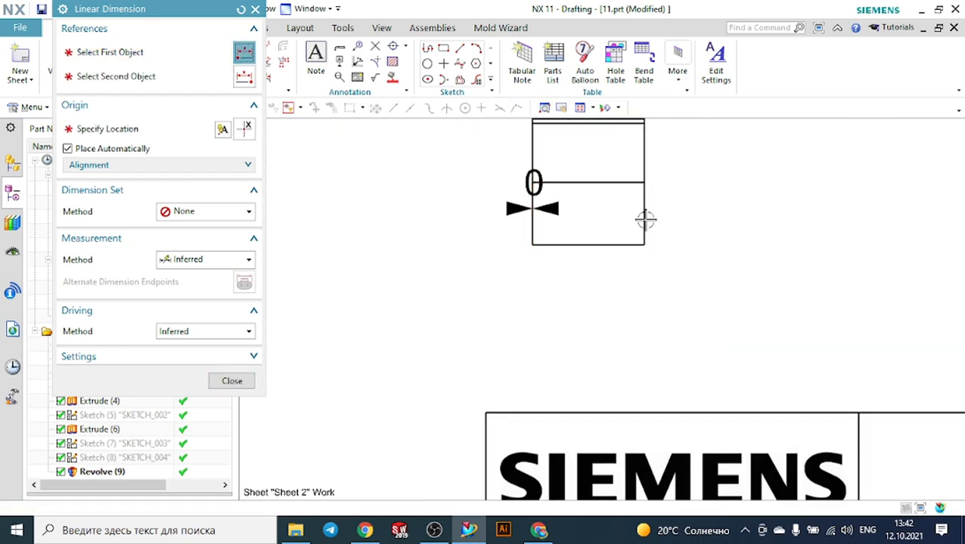
{"action": "key", "text": "Escape"}
{"action": "left_click", "coordinate": [221, 45]}
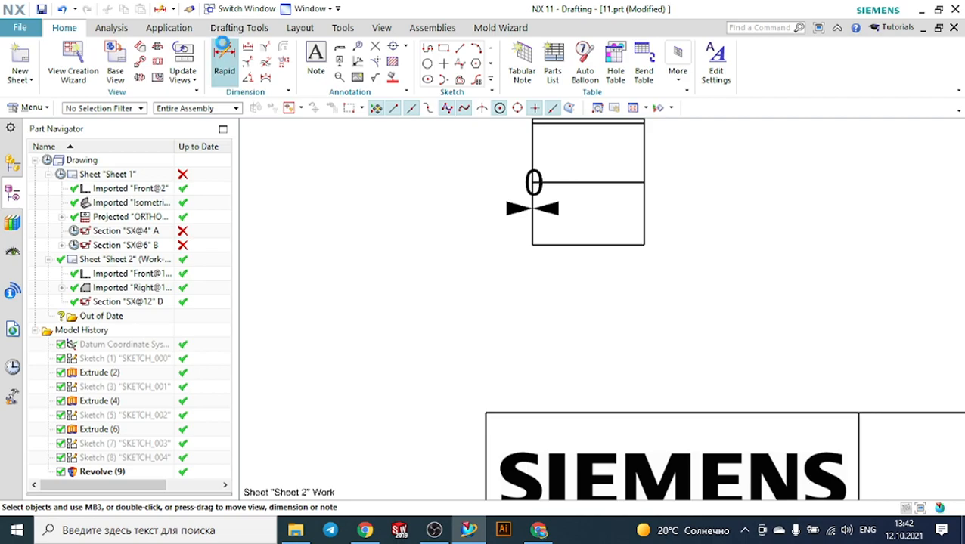
{"action": "left_click", "coordinate": [605, 244]}
{"action": "key", "text": "Escape"}
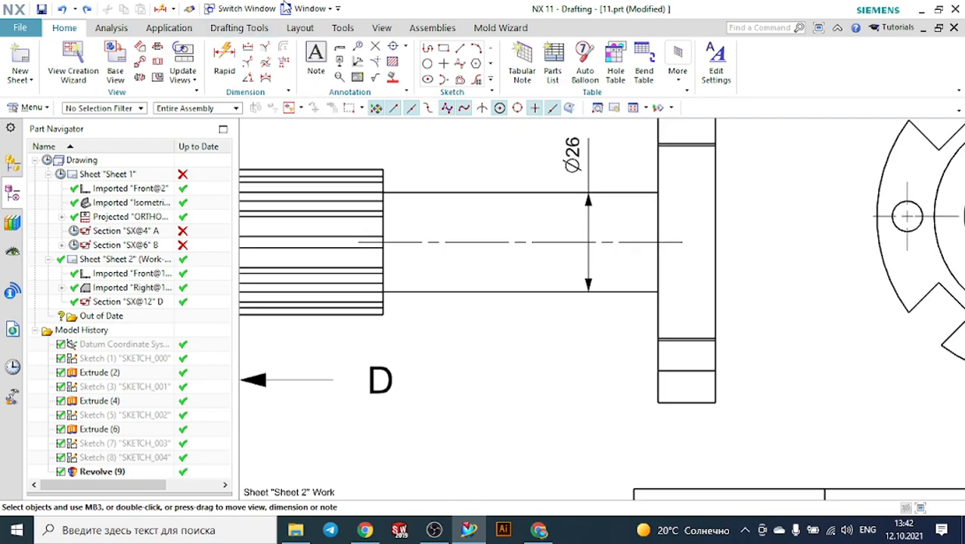
Step: Retry the flange's thickness with rapid dimensions picked on its lower edge and lower corner
{"action": "left_click", "coordinate": [225, 65]}
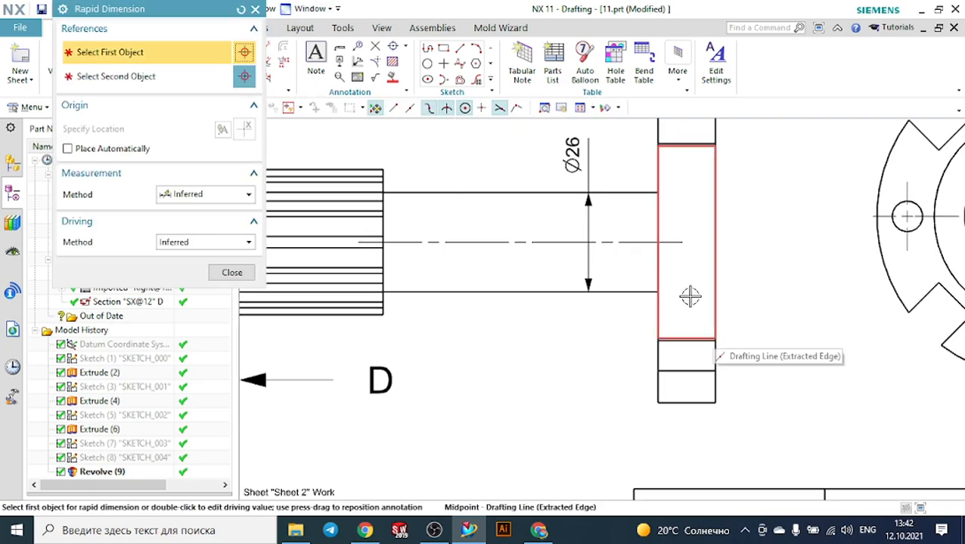
{"action": "scroll", "coordinate": [694, 301], "scroll_direction": "down", "scroll_amount": 3}
{"action": "scroll", "coordinate": [644, 323], "scroll_direction": "up", "scroll_amount": 3}
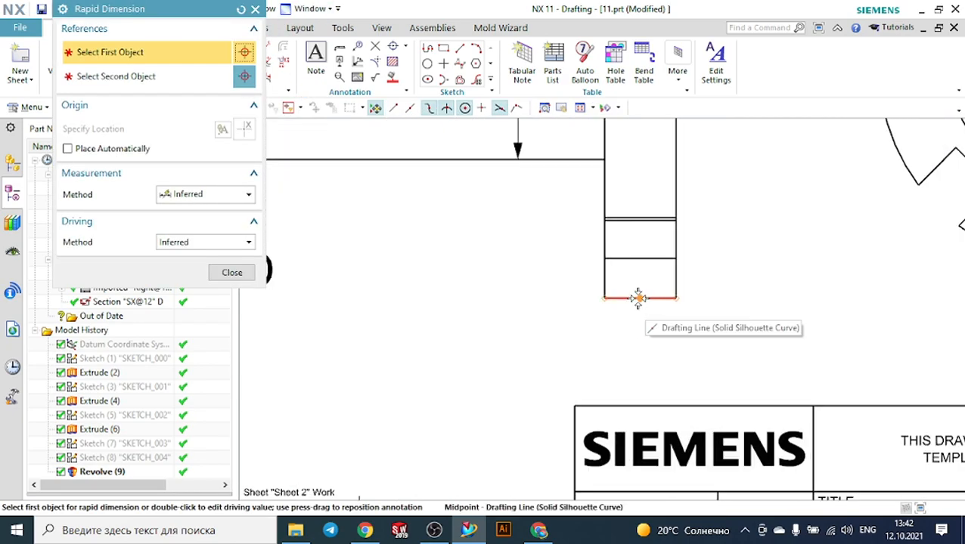
{"action": "left_click", "coordinate": [639, 298]}
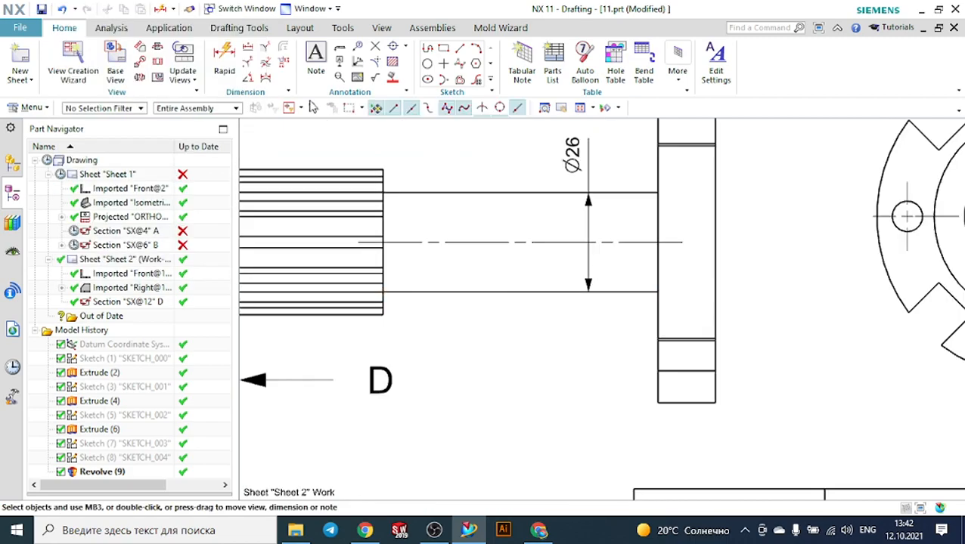
{"action": "left_click", "coordinate": [221, 60]}
{"action": "scroll", "coordinate": [663, 392], "scroll_direction": "up", "scroll_amount": 3}
{"action": "left_click", "coordinate": [654, 405]}
{"action": "left_click", "coordinate": [741, 378]}
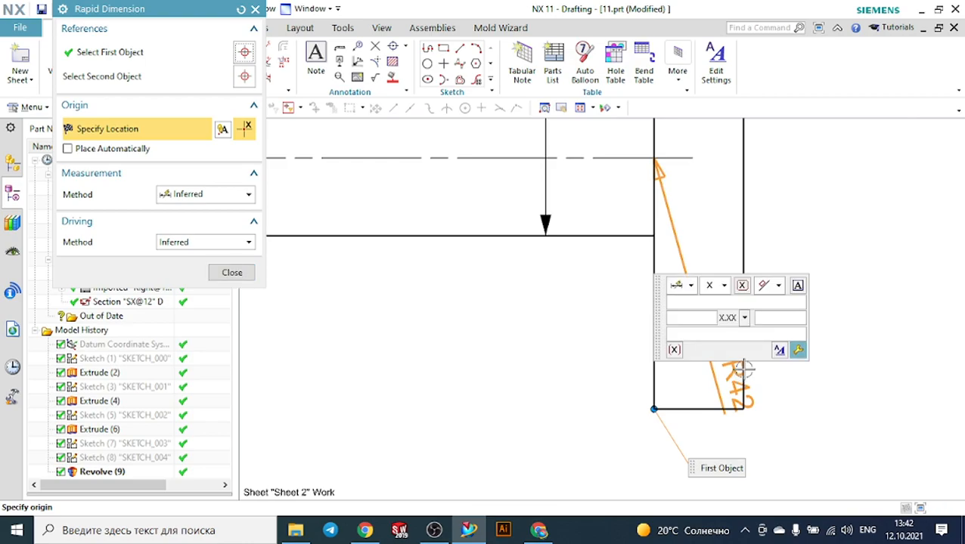
{"action": "key", "text": "Escape"}
Step: Dimension the flange's thickness between its upper corners in the side view, placing the text above the flange
{"action": "scroll", "coordinate": [541, 346], "scroll_direction": "down", "scroll_amount": 5}
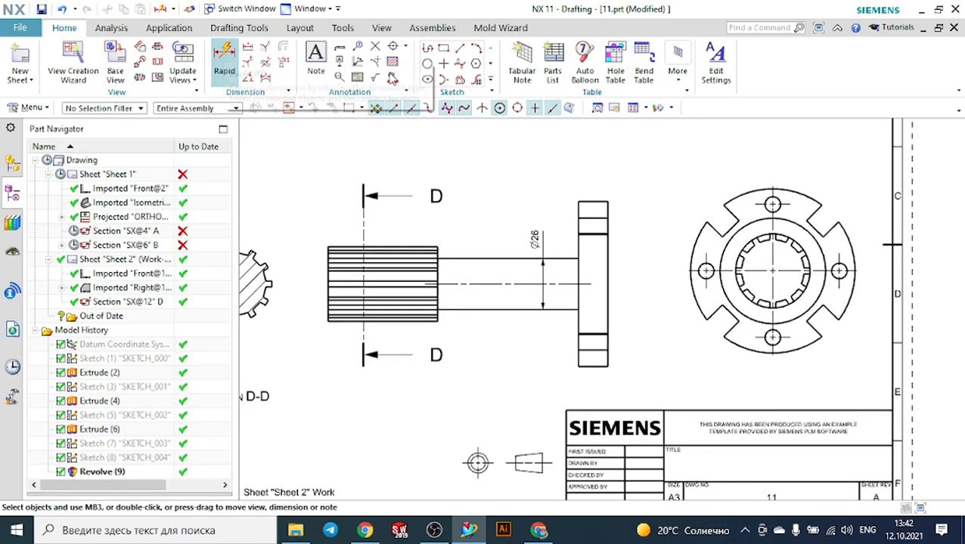
{"action": "scroll", "coordinate": [599, 188], "scroll_direction": "up", "scroll_amount": 4}
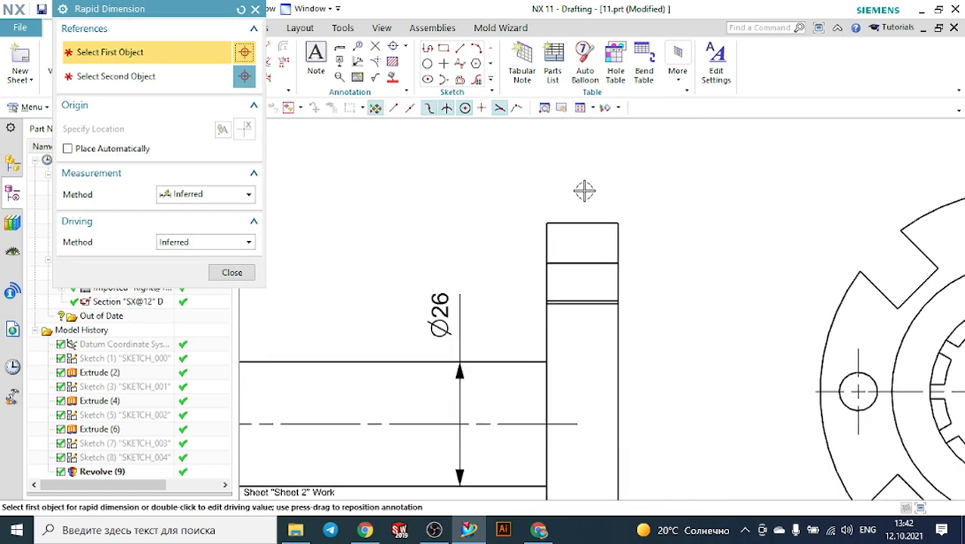
{"action": "left_click", "coordinate": [544, 222]}
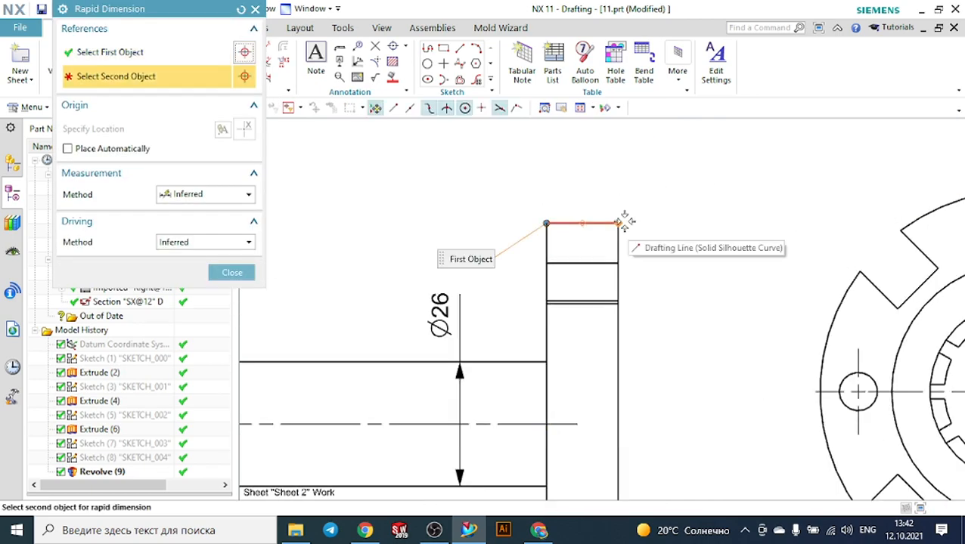
{"action": "left_click", "coordinate": [619, 223]}
{"action": "left_click", "coordinate": [582, 163]}
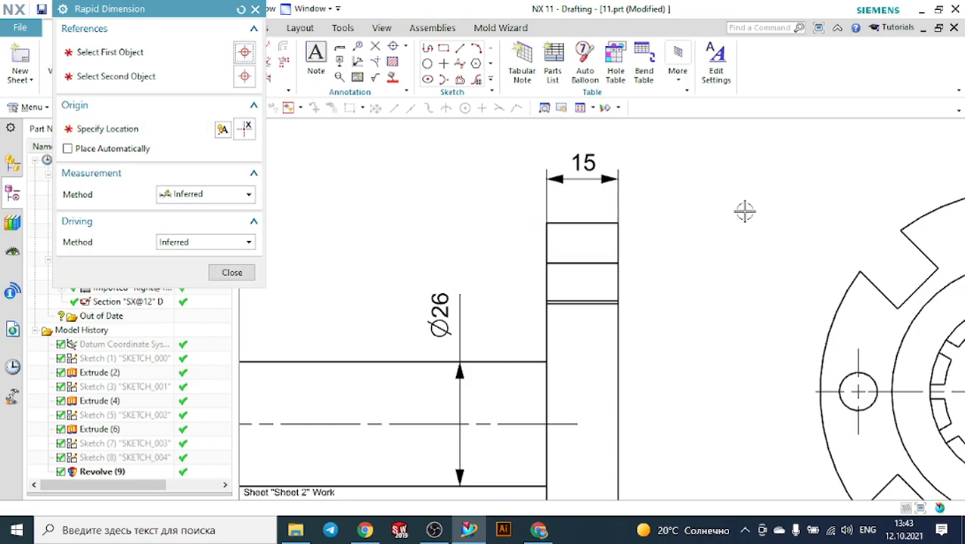
{"action": "scroll", "coordinate": [744, 212], "scroll_direction": "down", "scroll_amount": 4}
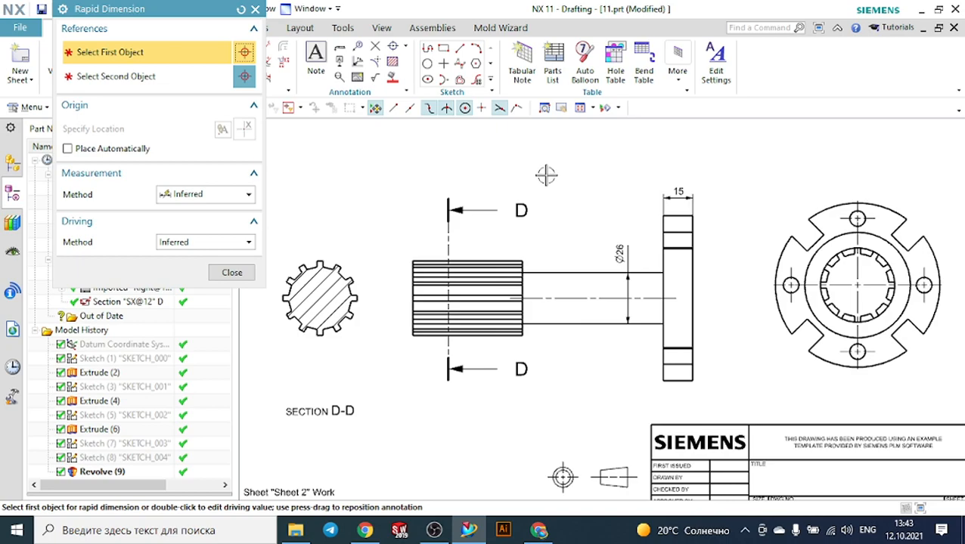
Step: Add a linear dimension for the shaft length between the splined end and the flange, with its text just above the shaft
{"action": "left_click", "coordinate": [254, 11]}
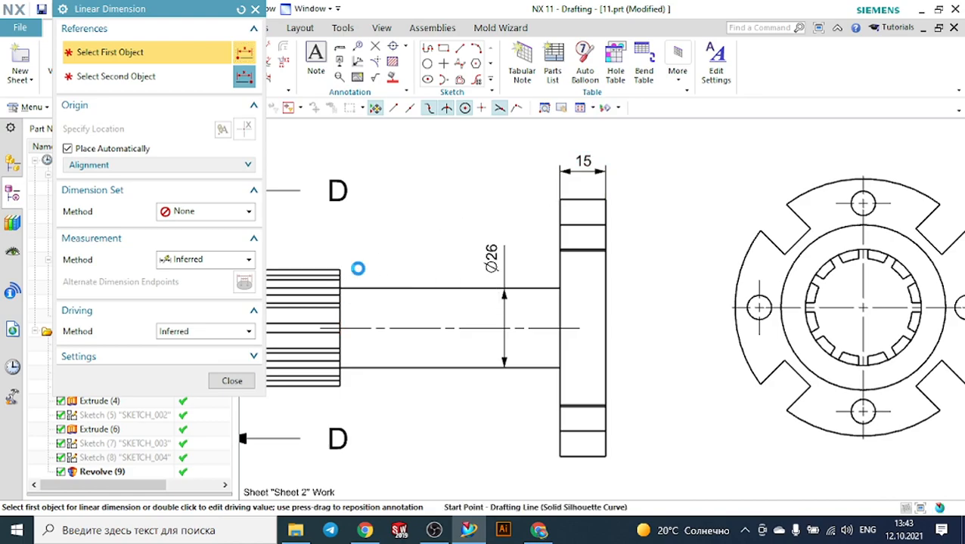
{"action": "left_click", "coordinate": [341, 269]}
{"action": "left_click", "coordinate": [557, 200]}
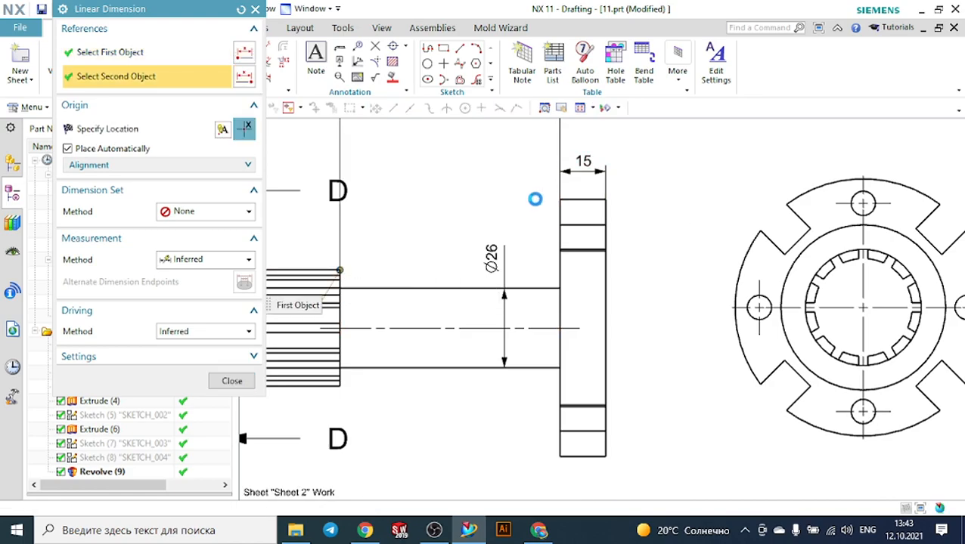
{"action": "scroll", "coordinate": [514, 204], "scroll_direction": "down", "scroll_amount": 3}
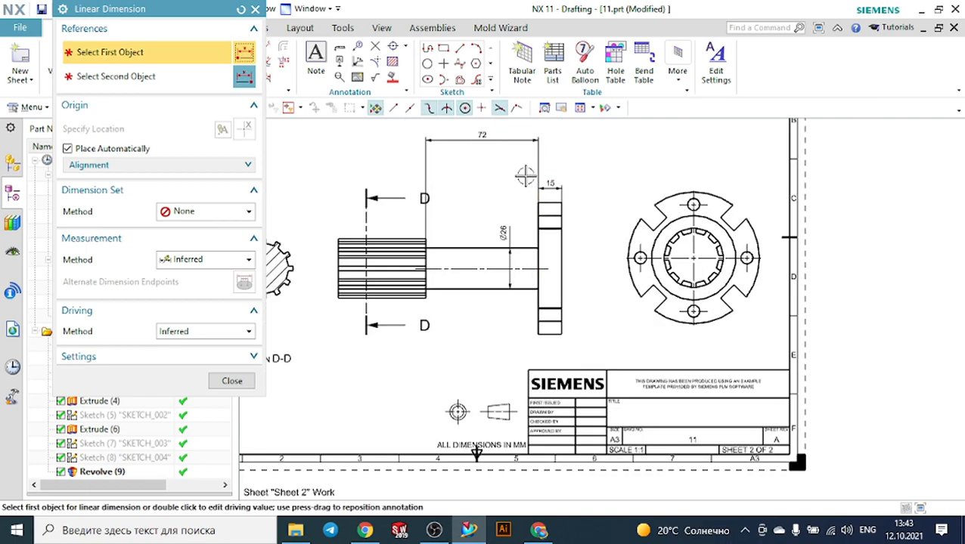
{"action": "left_click_drag", "start_coordinate": [494, 137], "coordinate": [497, 199]}
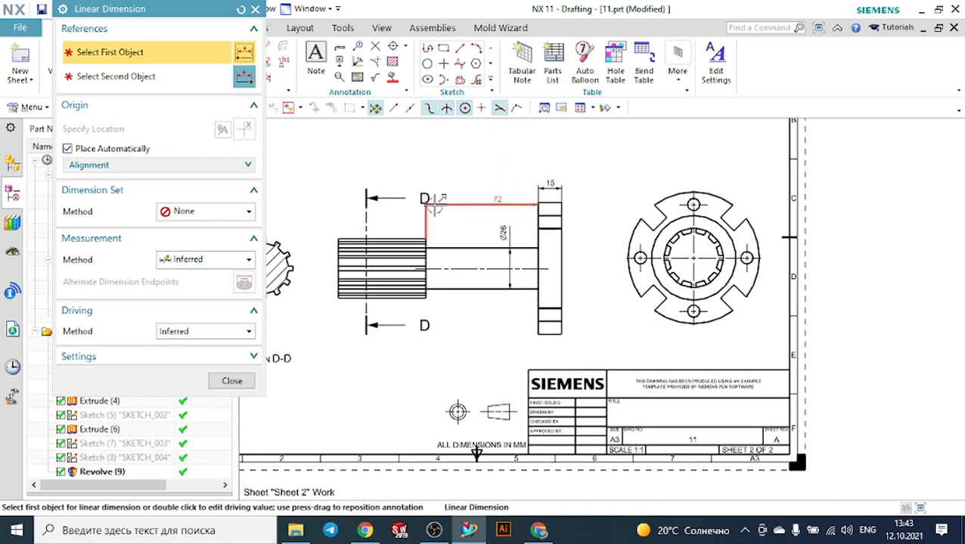
Step: Move both D labels of the section line in the side view closer to their arrows
{"action": "left_click_drag", "start_coordinate": [407, 197], "coordinate": [399, 197]}
{"action": "left_click_drag", "start_coordinate": [424, 322], "coordinate": [397, 322]}
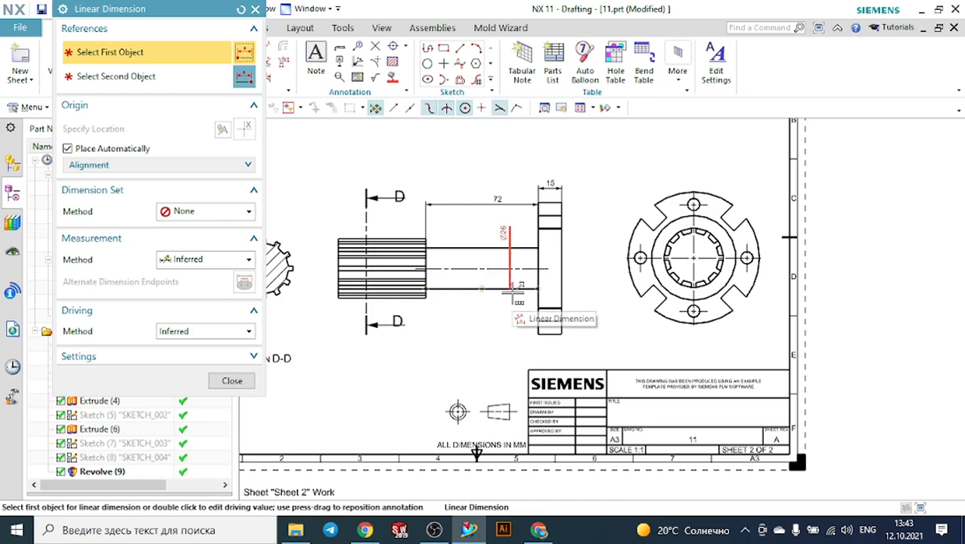
{"action": "left_click", "coordinate": [254, 9]}
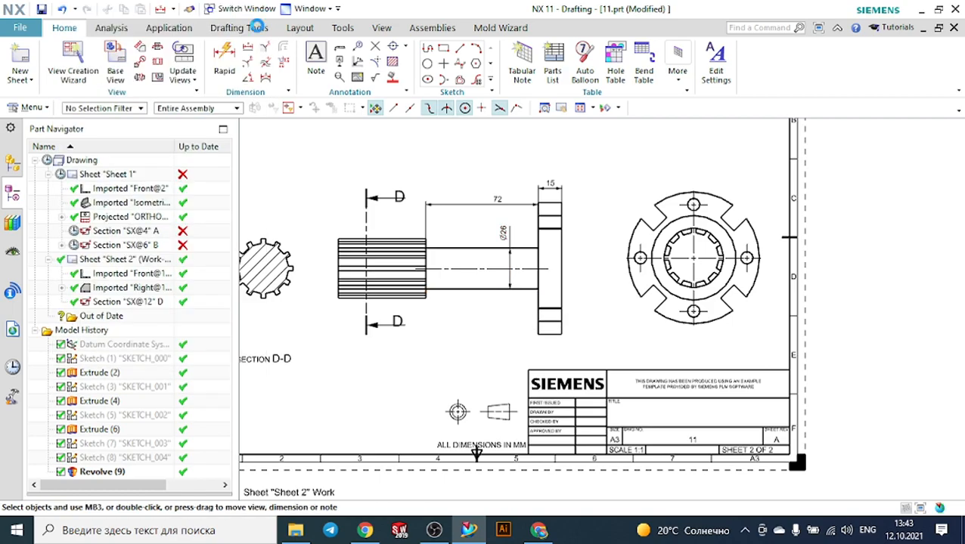
Step: Dimension the splined end's length between its lower corners with an automatically placed linear dimension below the side view
{"action": "left_click", "coordinate": [231, 55]}
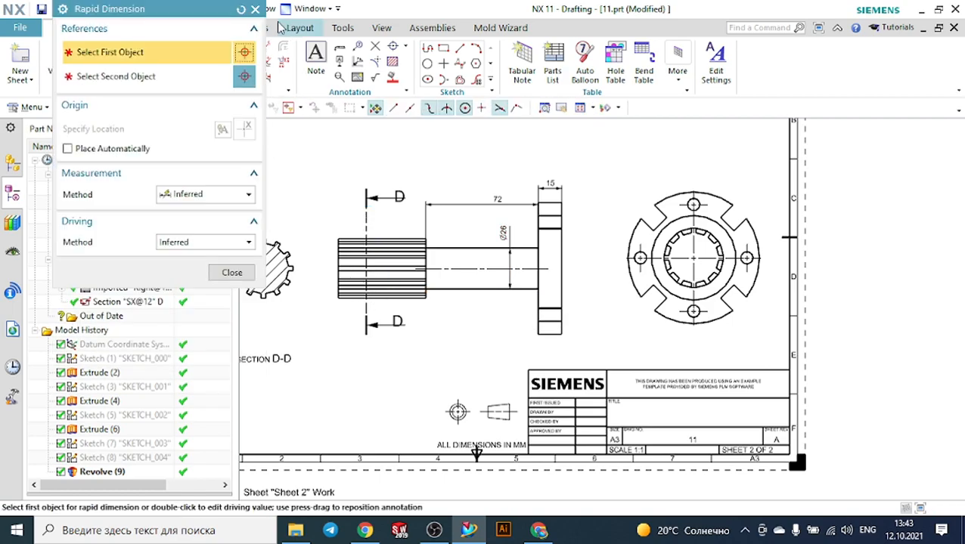
{"action": "left_click", "coordinate": [254, 9]}
{"action": "left_click", "coordinate": [249, 48]}
{"action": "scroll", "coordinate": [342, 311], "scroll_direction": "up", "scroll_amount": 1}
{"action": "scroll", "coordinate": [342, 311], "scroll_direction": "up", "scroll_amount": 1}
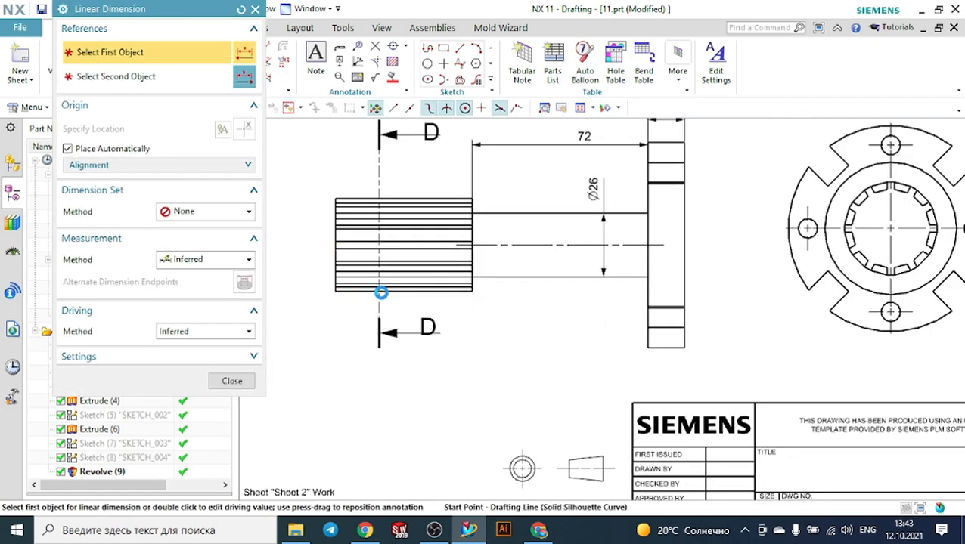
{"action": "left_click", "coordinate": [335, 292]}
{"action": "left_click", "coordinate": [473, 293]}
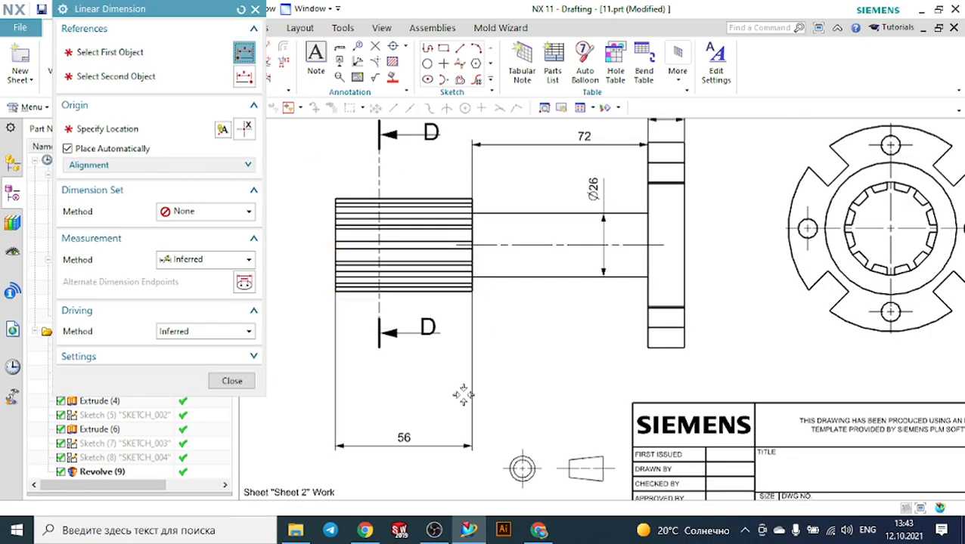
{"action": "left_click", "coordinate": [240, 382]}
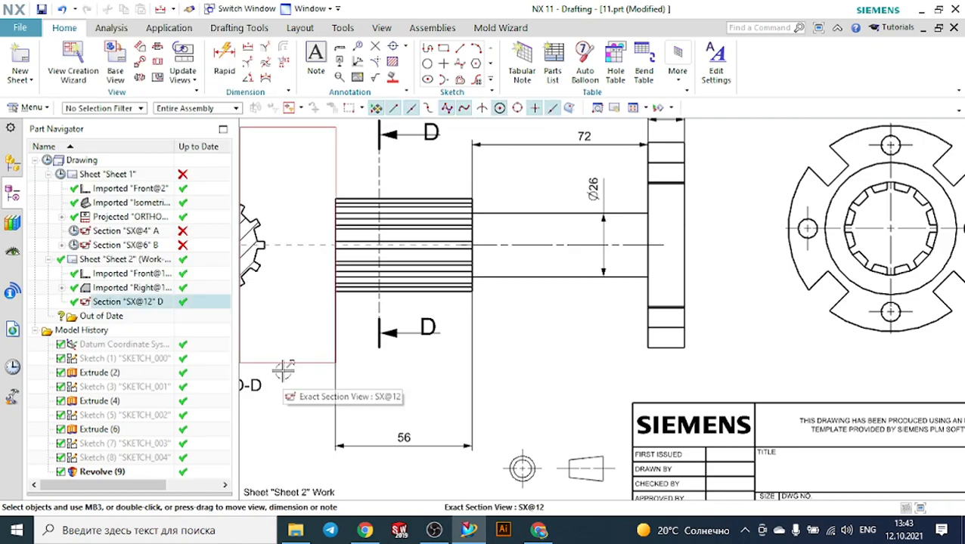
Step: Add a diametral dimension to the spline's root circle in section D-D, placed outside its upper edge
{"action": "key", "text": "ctrl+f"}
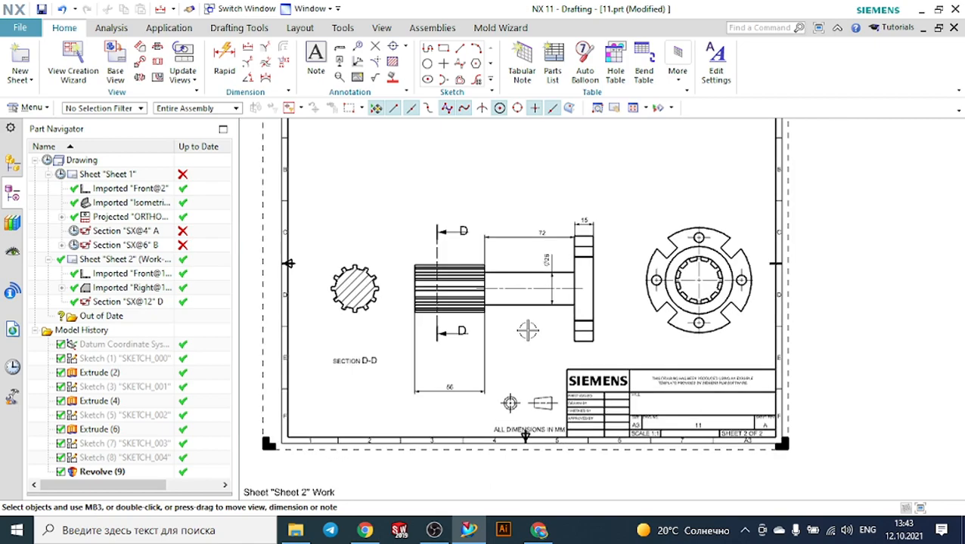
{"action": "scroll", "coordinate": [274, 246], "scroll_direction": "up", "scroll_amount": 4}
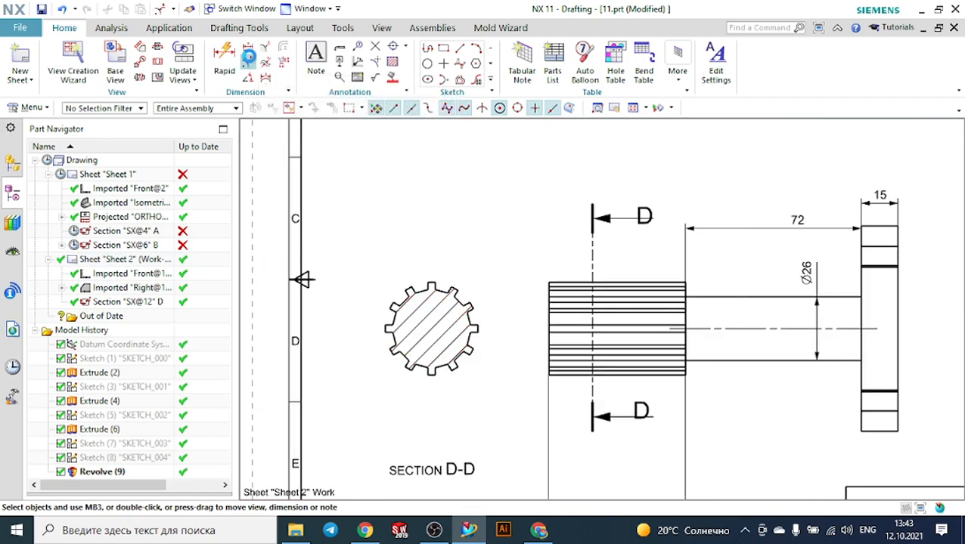
{"action": "left_click", "coordinate": [248, 58]}
{"action": "scroll", "coordinate": [473, 295], "scroll_direction": "up", "scroll_amount": 3}
{"action": "left_click", "coordinate": [454, 310]}
{"action": "left_click", "coordinate": [544, 207]}
Step: Add a diametral dimension to the spline's outer circle in section D-D and move its text beside the root diameter
{"action": "scroll", "coordinate": [386, 261], "scroll_direction": "up", "scroll_amount": 2}
{"action": "left_click", "coordinate": [396, 275]}
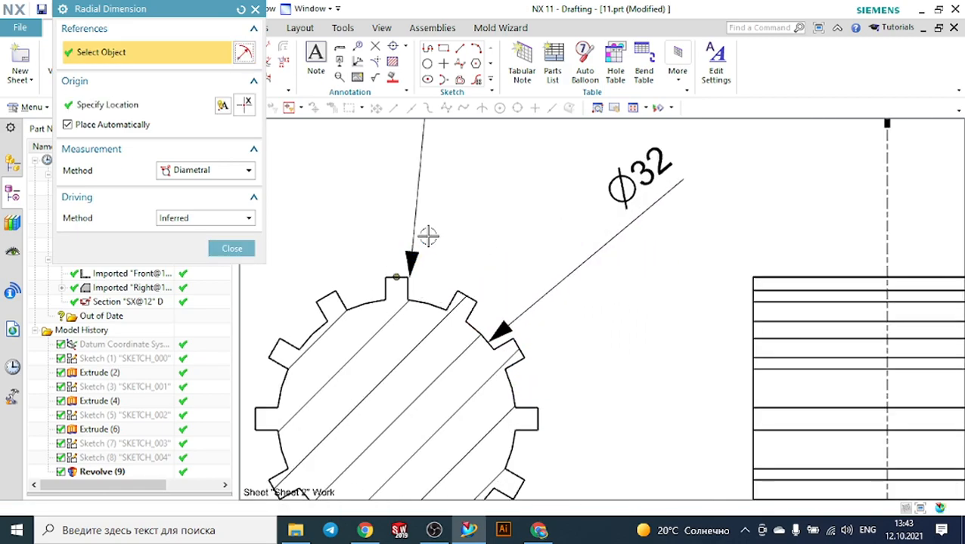
{"action": "scroll", "coordinate": [460, 247], "scroll_direction": "down", "scroll_amount": 7}
{"action": "scroll", "coordinate": [502, 259], "scroll_direction": "down", "scroll_amount": 1}
{"action": "mouse_move", "coordinate": [463, 172]}
{"action": "left_mouse_down"}
{"action": "mouse_move", "coordinate": [459, 214]}
{"action": "mouse_move", "coordinate": [476, 237]}
{"action": "left_mouse_up"}
{"action": "scroll", "coordinate": [487, 293], "scroll_direction": "up", "scroll_amount": 2}
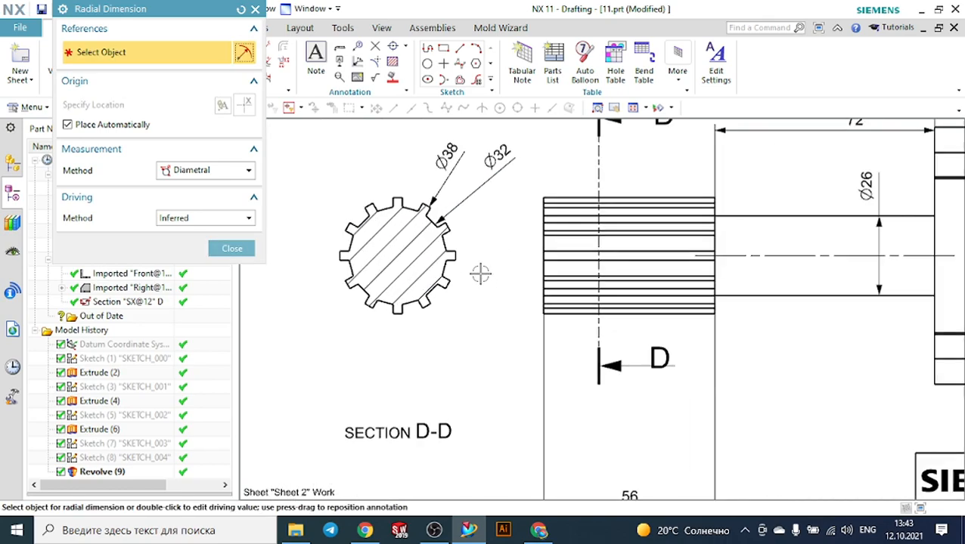
{"action": "left_click", "coordinate": [236, 249]}
Step: Dimension the width of the uppermost spline tooth in section D-D with an automatically placed linear dimension
{"action": "key", "text": "ctrl+f"}
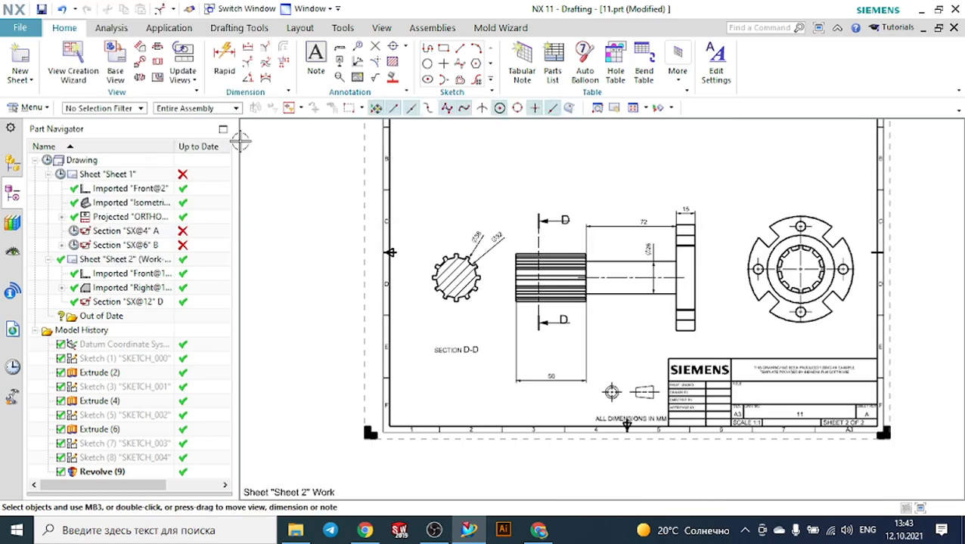
{"action": "scroll", "coordinate": [453, 258], "scroll_direction": "up", "scroll_amount": 8}
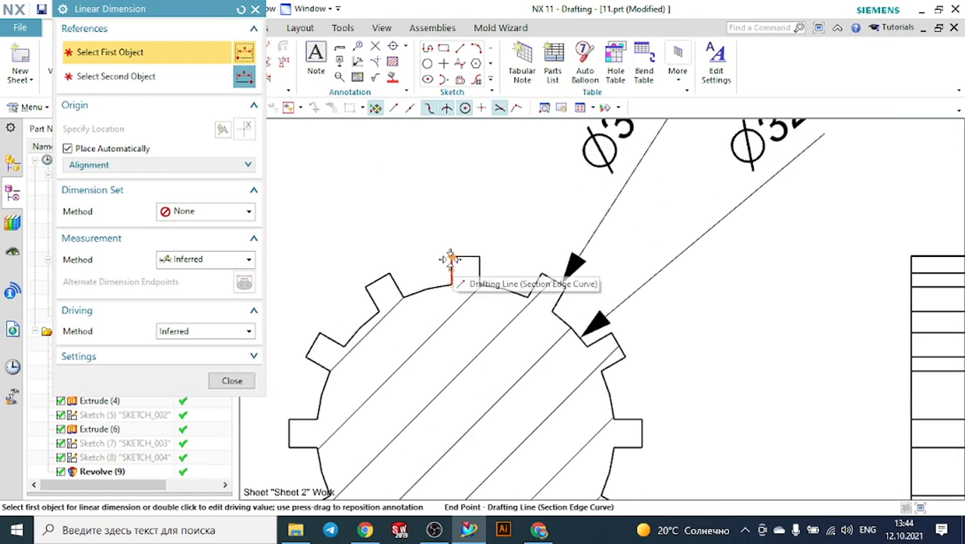
{"action": "left_click", "coordinate": [450, 259]}
{"action": "left_click", "coordinate": [474, 257]}
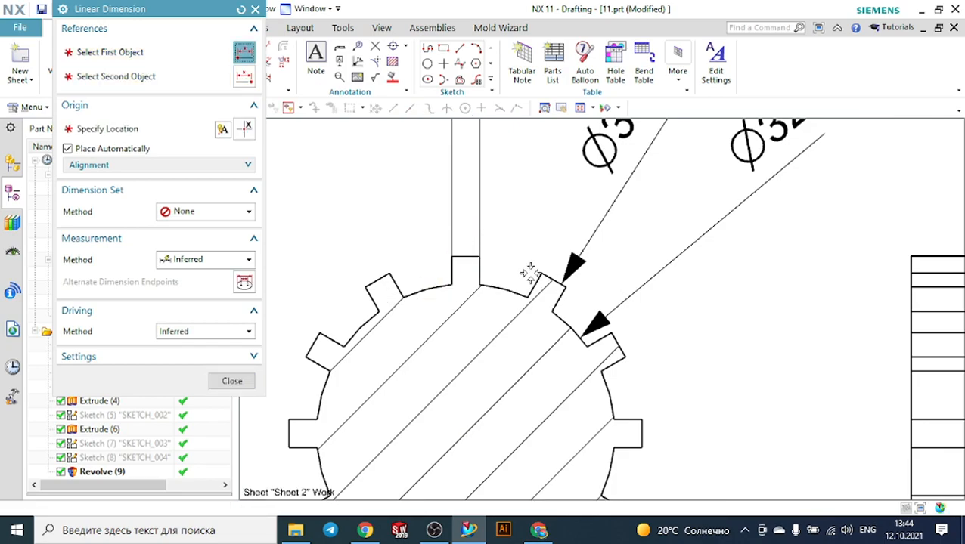
{"action": "scroll", "coordinate": [529, 274], "scroll_direction": "down", "scroll_amount": 6}
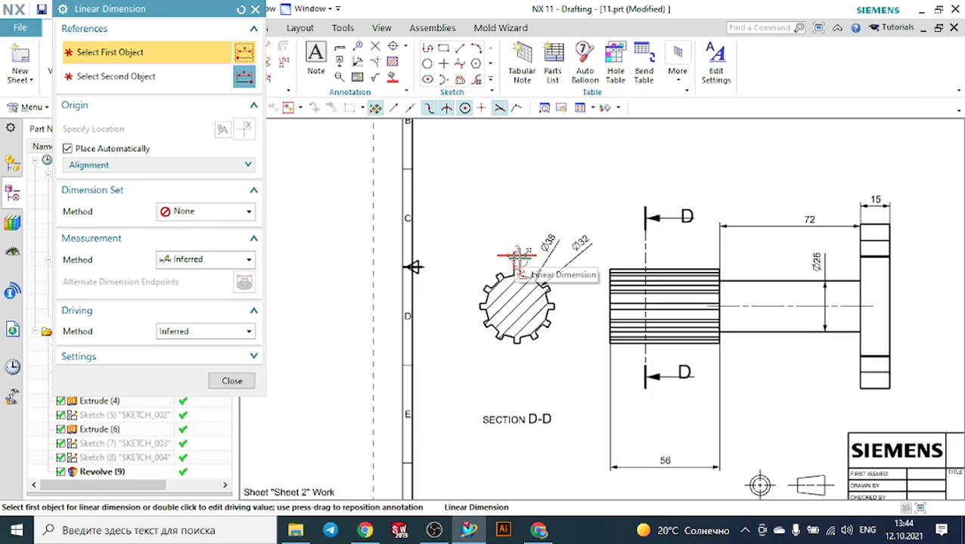
{"action": "scroll", "coordinate": [549, 306], "scroll_direction": "up", "scroll_amount": 3}
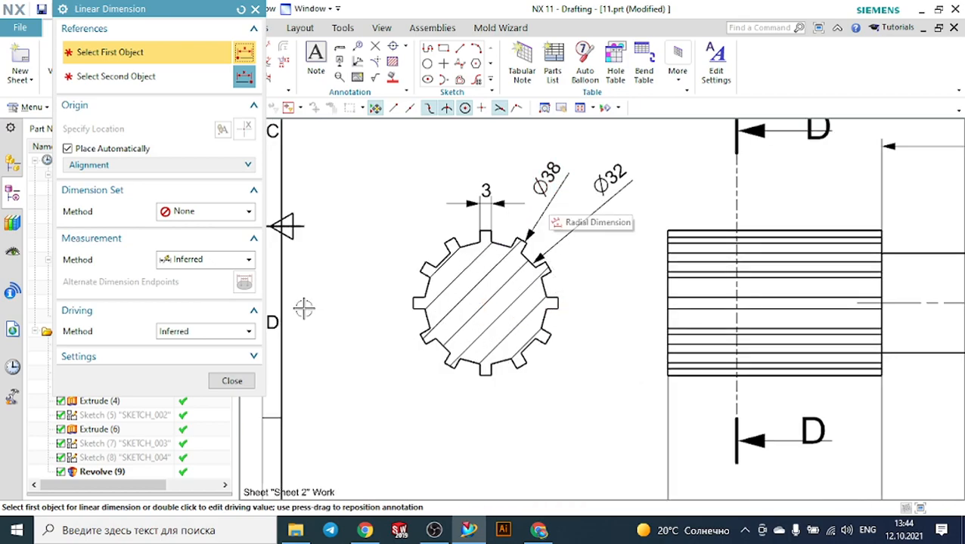
{"action": "left_click", "coordinate": [232, 380]}
Step: Change the spline's outer diameter dimension in section D-D to a full line through the centre with two arrows
{"action": "scroll", "coordinate": [544, 272], "scroll_direction": "down", "scroll_amount": 3}
{"action": "scroll", "coordinate": [561, 252], "scroll_direction": "up", "scroll_amount": 2}
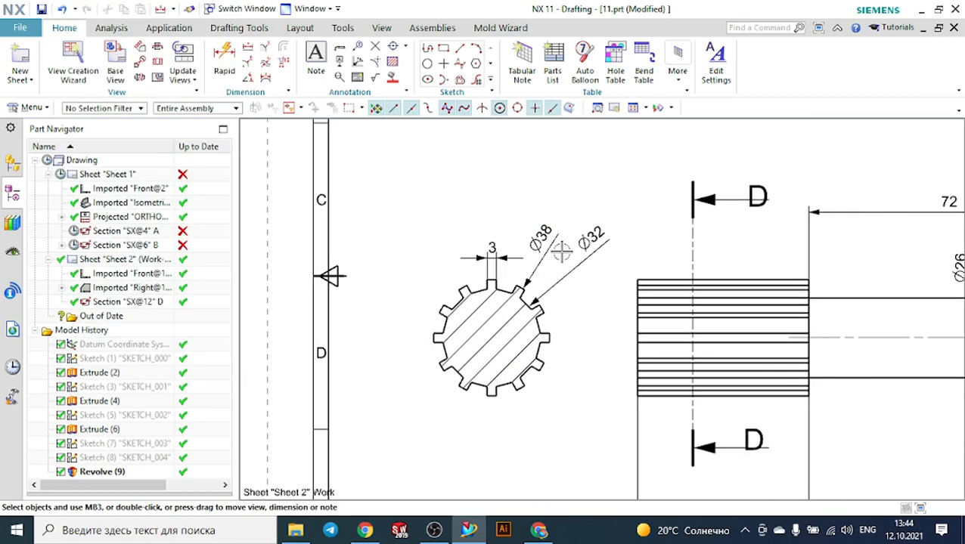
{"action": "double_click", "coordinate": [542, 242]}
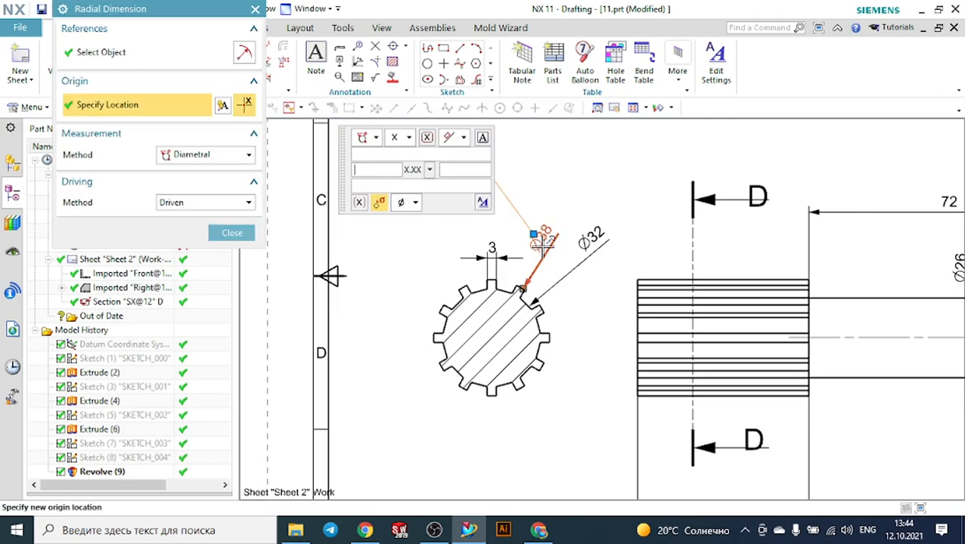
{"action": "left_click", "coordinate": [379, 206]}
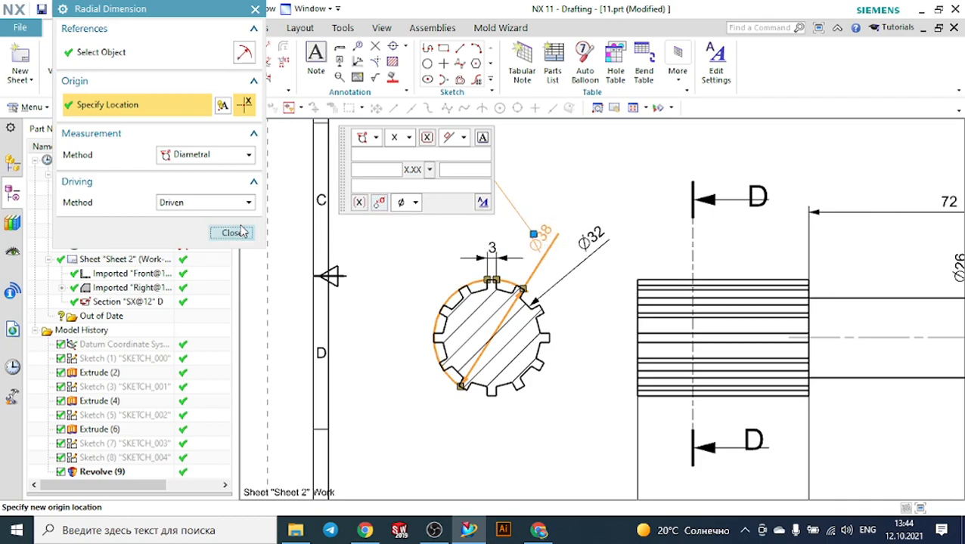
{"action": "left_click", "coordinate": [236, 232]}
Step: Change the spline's root diameter dimension to a full line across the circle with arrows at both ends
{"action": "scroll", "coordinate": [522, 283], "scroll_direction": "up", "scroll_amount": 3}
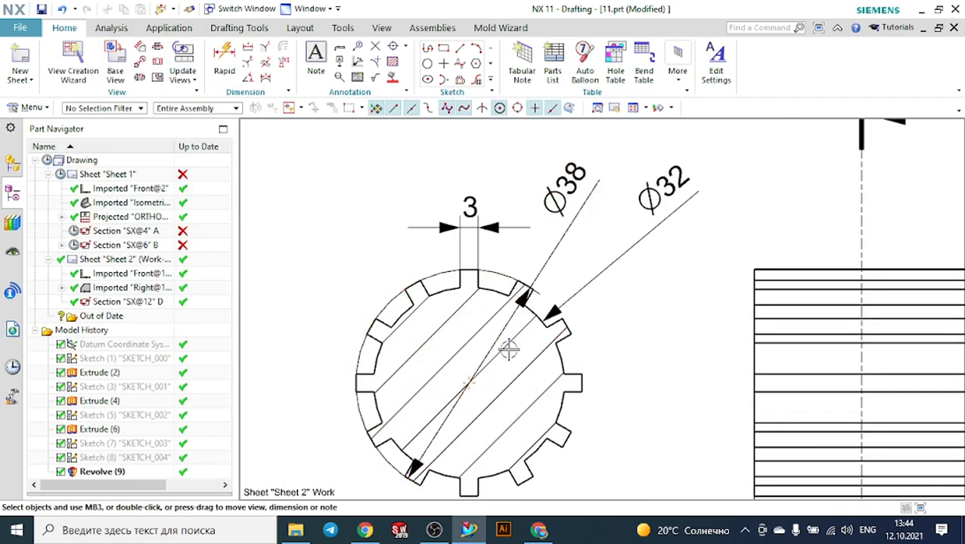
{"action": "left_click", "coordinate": [641, 248]}
{"action": "double_click", "coordinate": [640, 248]}
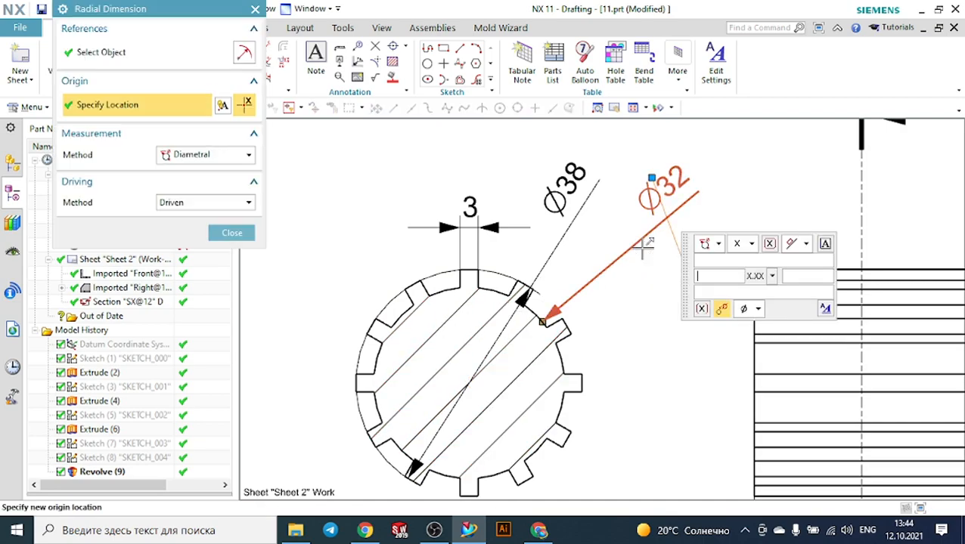
{"action": "left_click", "coordinate": [722, 310]}
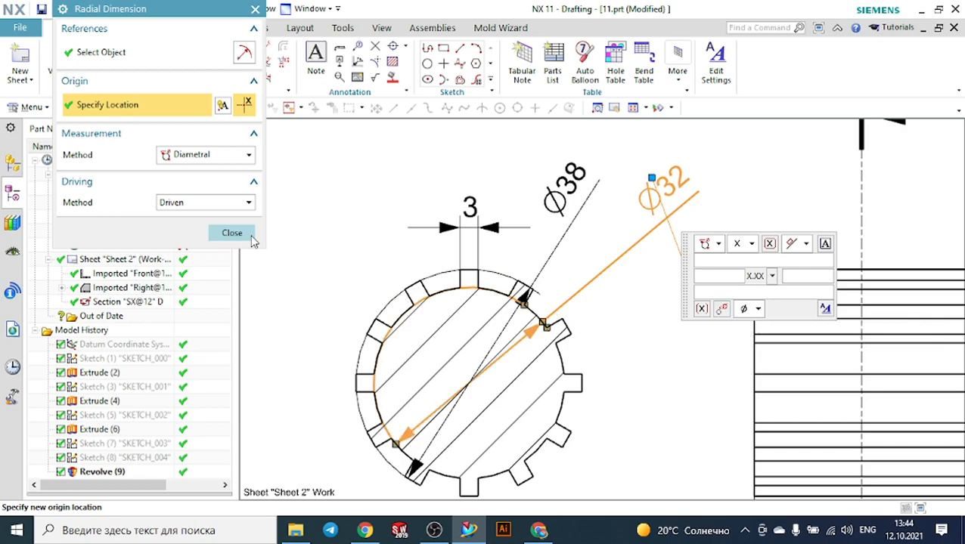
{"action": "left_click", "coordinate": [232, 233]}
Step: Try to move the spline's outer and root diameter texts around section D-D and undo the moves
{"action": "scroll", "coordinate": [469, 238], "scroll_direction": "down", "scroll_amount": 6}
{"action": "left_click_drag", "start_coordinate": [469, 239], "coordinate": [476, 268]}
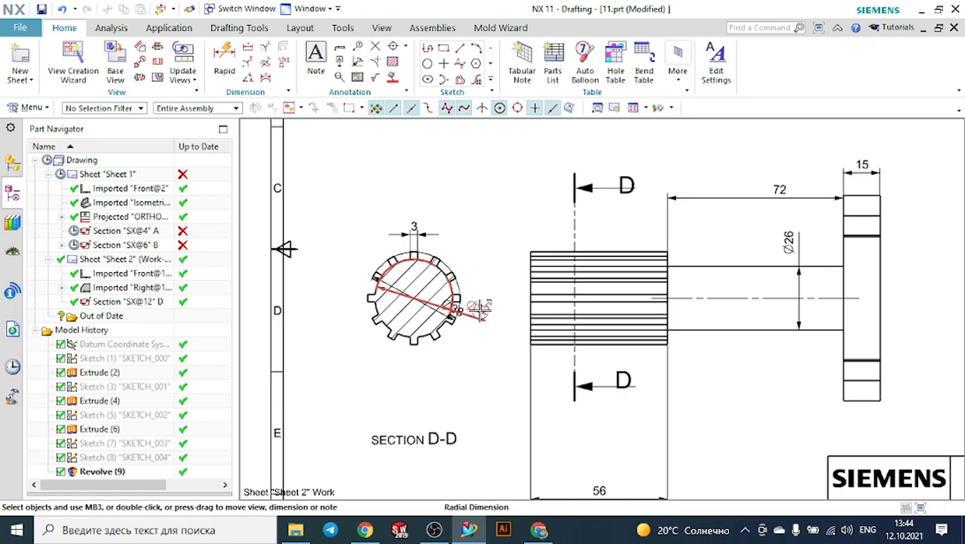
{"action": "key", "text": "ctrl+z"}
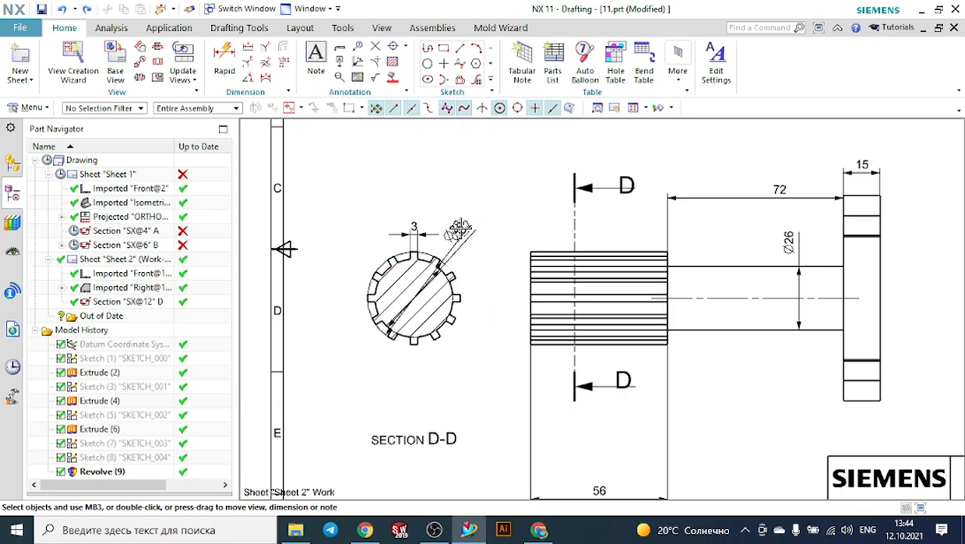
{"action": "key", "text": "ctrl+z"}
{"action": "key", "text": "ctrl+z"}
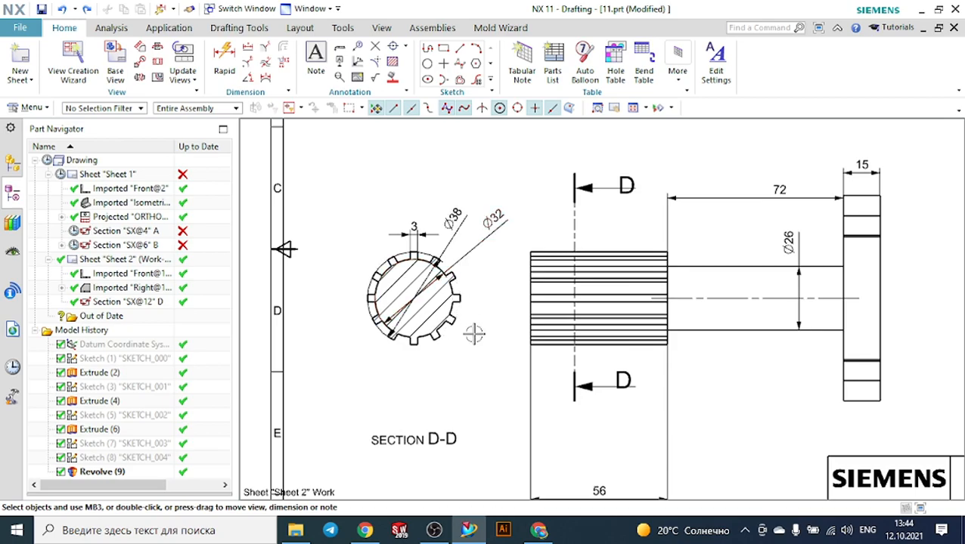
Step: Add a diametral dimension to the uppermost bolt hole in the flange's front view, placing the text above the flange
{"action": "scroll", "coordinate": [474, 363], "scroll_direction": "down", "scroll_amount": 5}
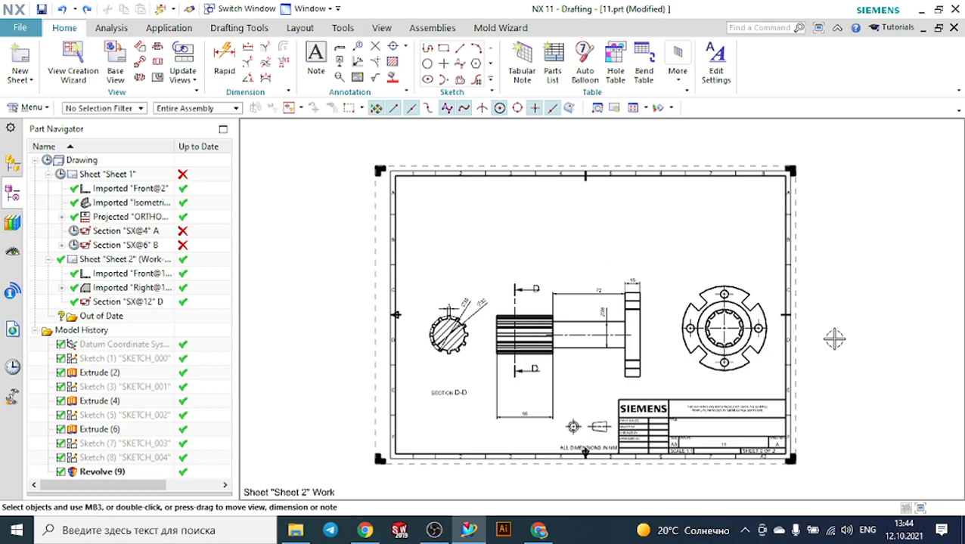
{"action": "scroll", "coordinate": [776, 346], "scroll_direction": "up", "scroll_amount": 3}
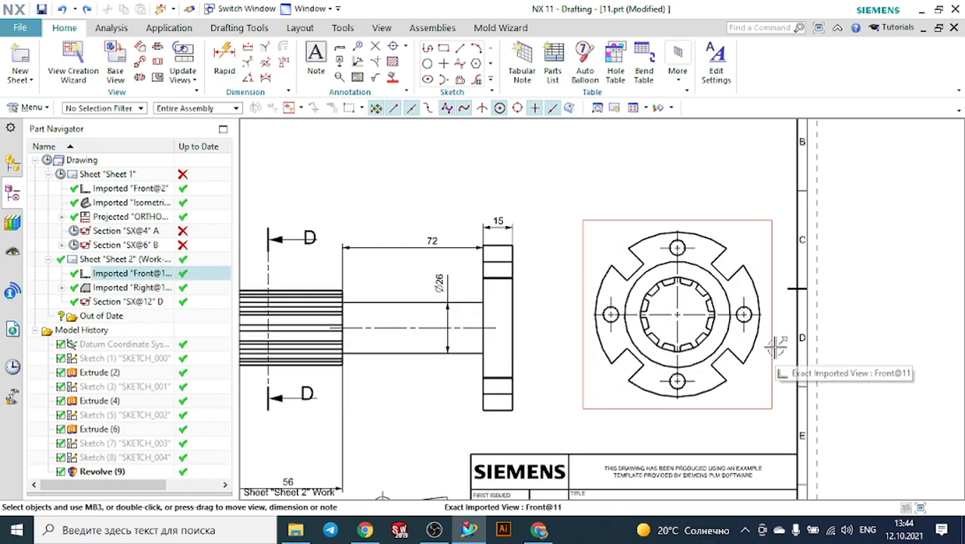
{"action": "scroll", "coordinate": [703, 230], "scroll_direction": "up", "scroll_amount": 3}
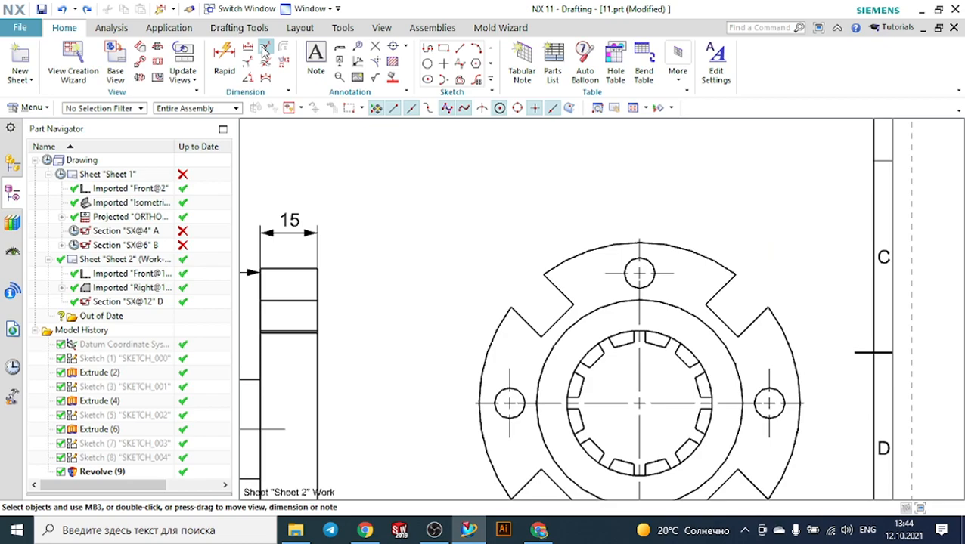
{"action": "left_click", "coordinate": [247, 66]}
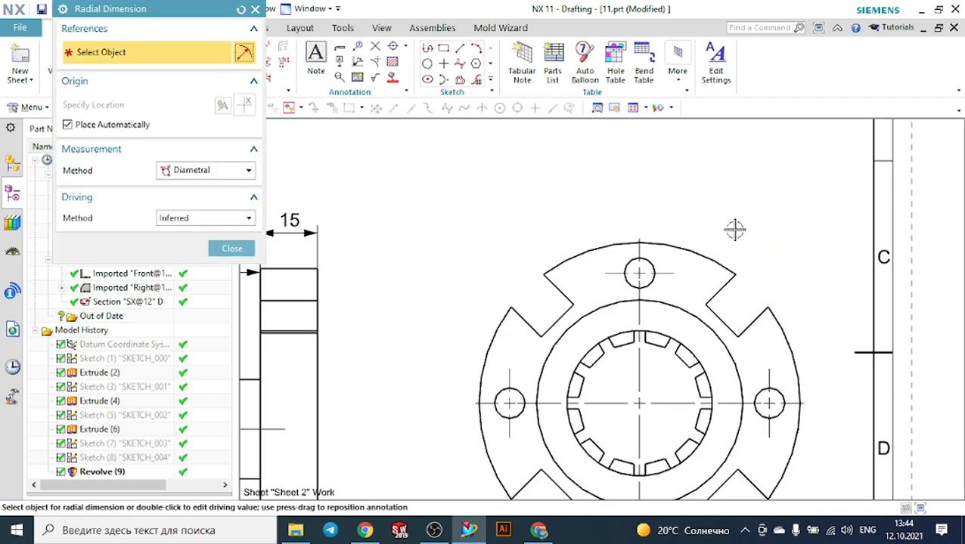
{"action": "scroll", "coordinate": [722, 235], "scroll_direction": "up", "scroll_amount": 2}
{"action": "left_click", "coordinate": [604, 275]}
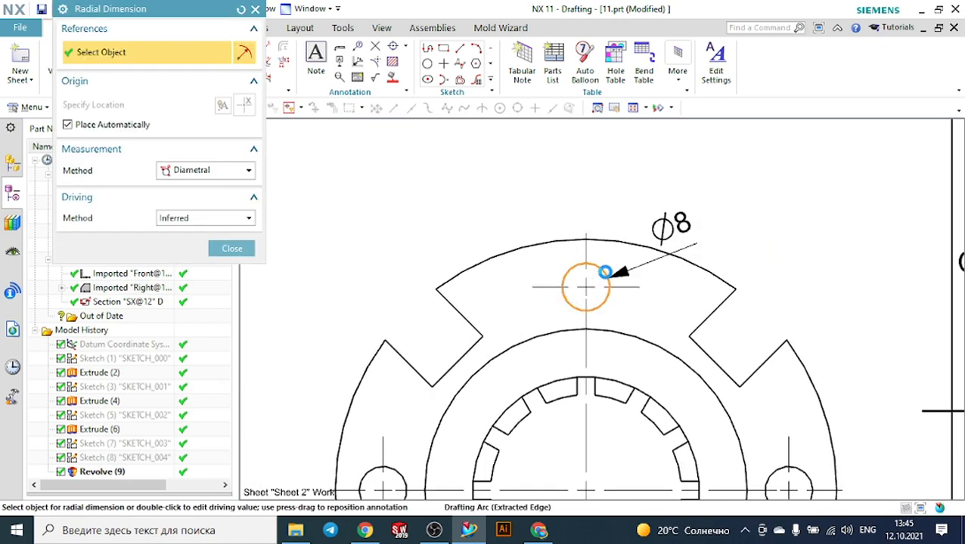
{"action": "scroll", "coordinate": [654, 253], "scroll_direction": "down", "scroll_amount": 5}
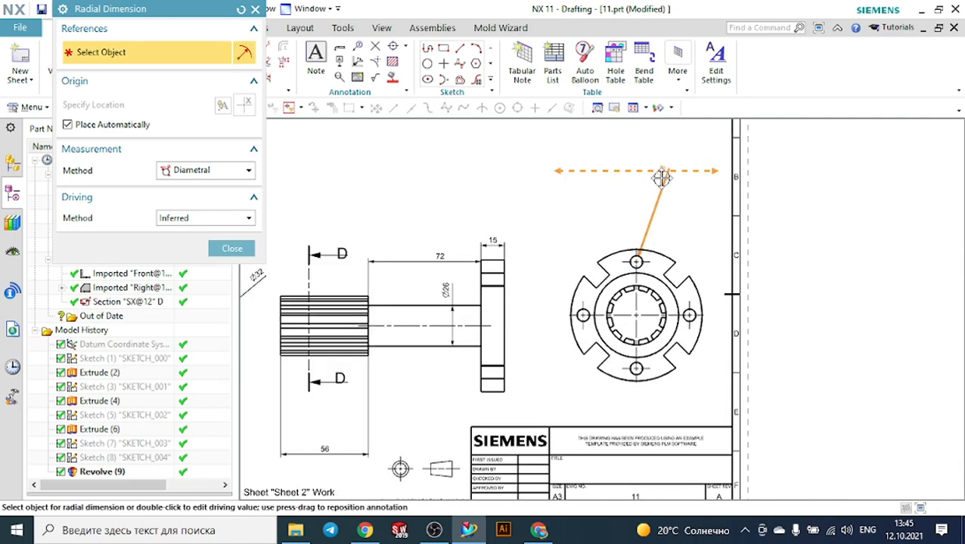
{"action": "left_click", "coordinate": [675, 203]}
{"action": "left_click", "coordinate": [232, 248]}
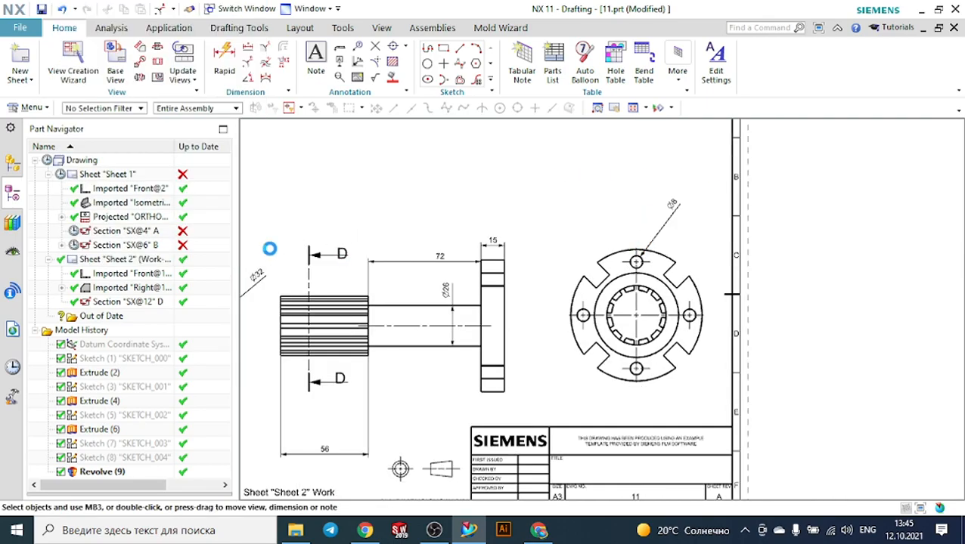
Step: Add the prefix "4x" to the diameter dimension of the flange's uppermost bolt hole
{"action": "scroll", "coordinate": [737, 203], "scroll_direction": "up", "scroll_amount": 3}
{"action": "double_click", "coordinate": [620, 201]}
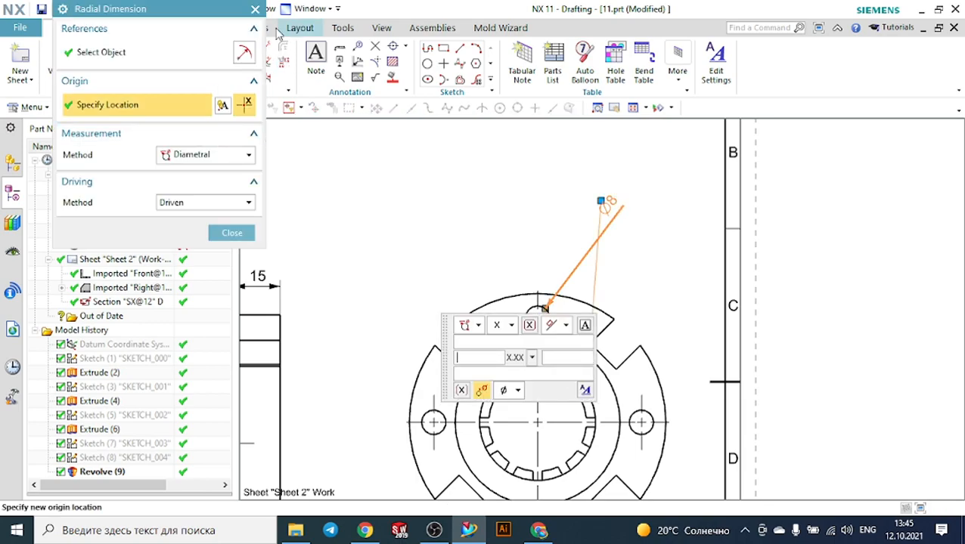
{"action": "left_click", "coordinate": [255, 10]}
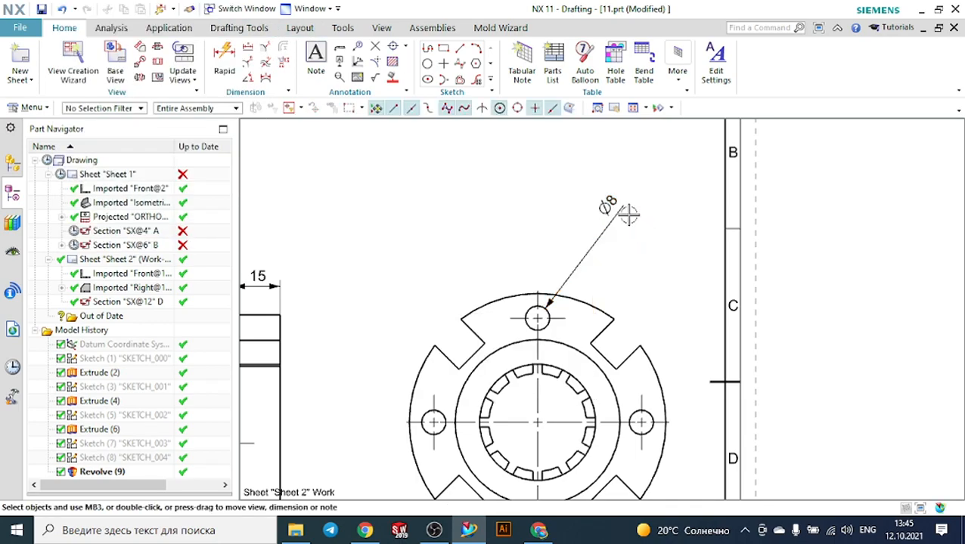
{"action": "double_click", "coordinate": [609, 202]}
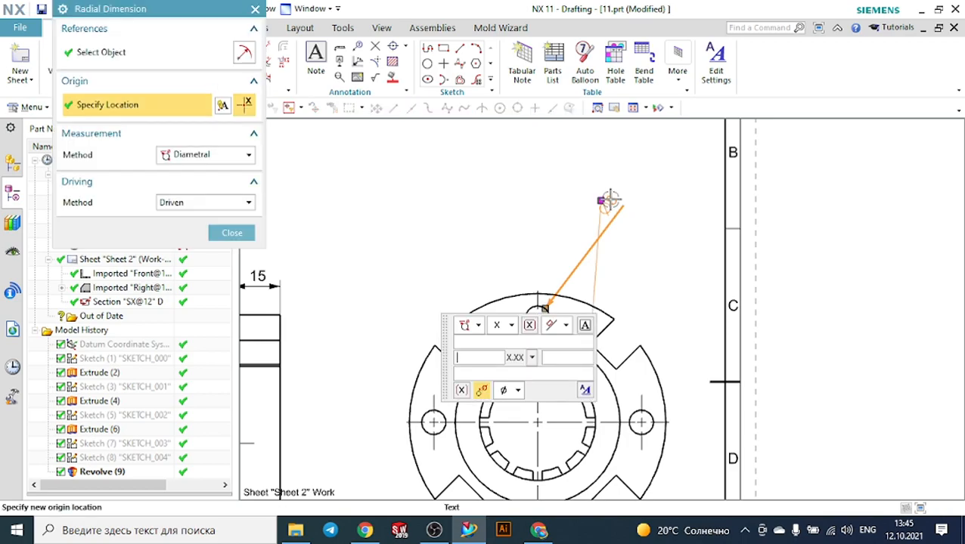
{"action": "left_click", "coordinate": [244, 232]}
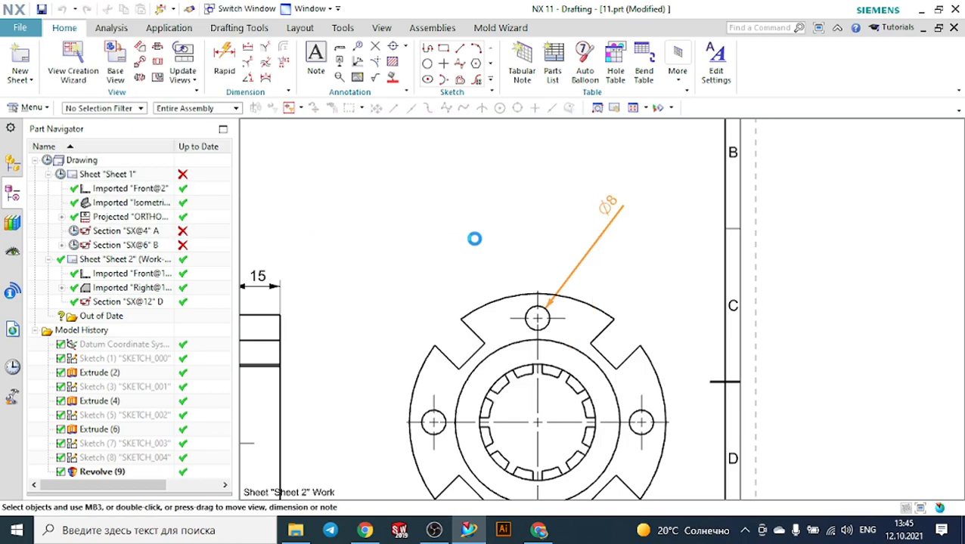
{"action": "double_click", "coordinate": [609, 198]}
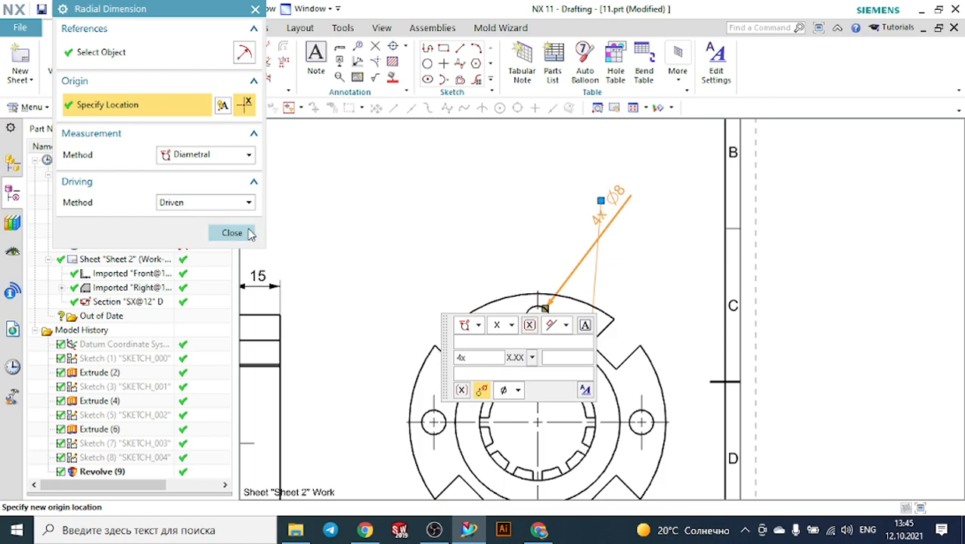
{"action": "left_click", "coordinate": [250, 234]}
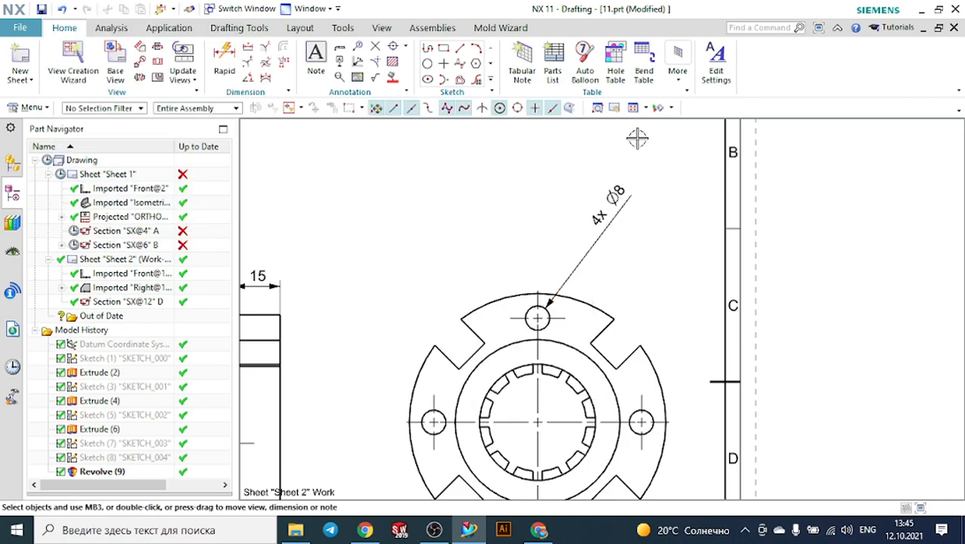
Step: Change the text orientation of the "4x" bolt hole diameter dimension to horizontal
{"action": "double_click", "coordinate": [616, 195]}
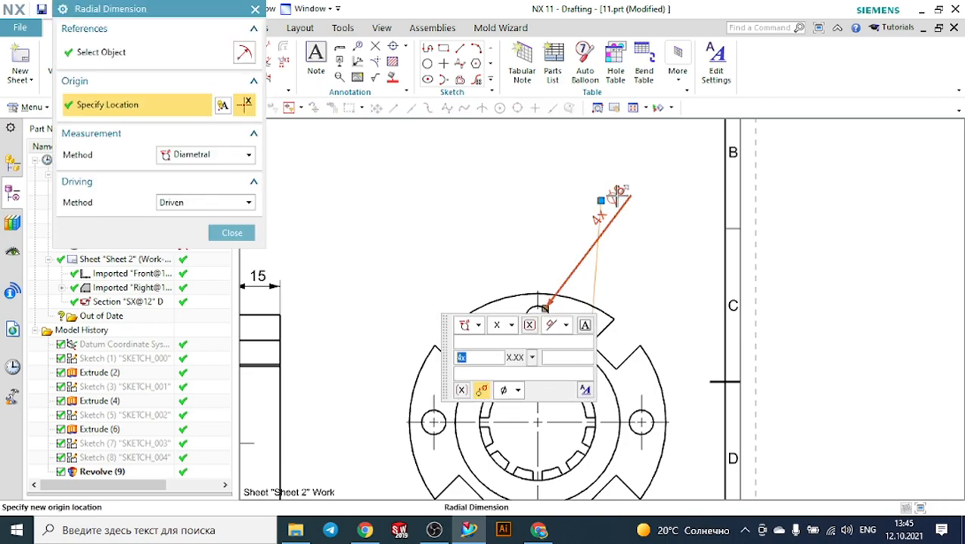
{"action": "left_click", "coordinate": [567, 326]}
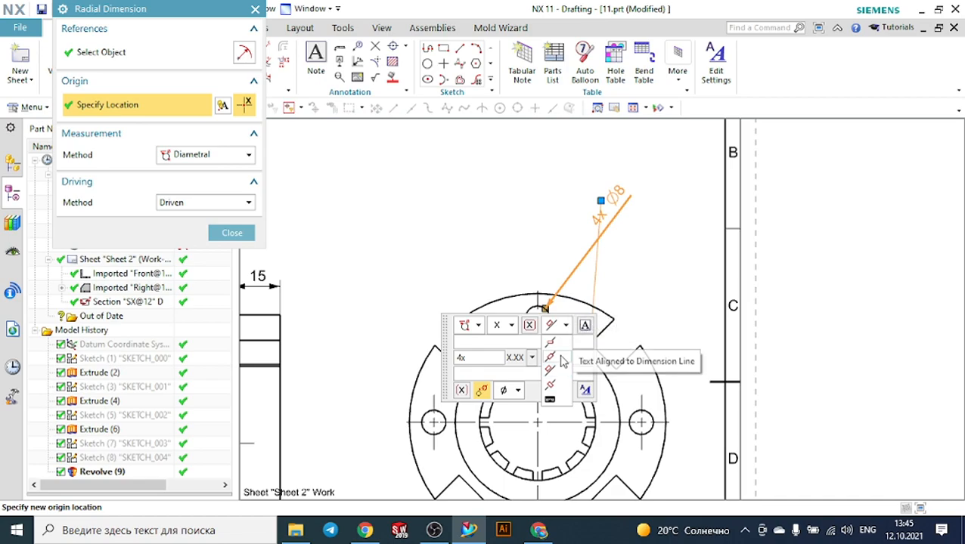
{"action": "left_click", "coordinate": [552, 349]}
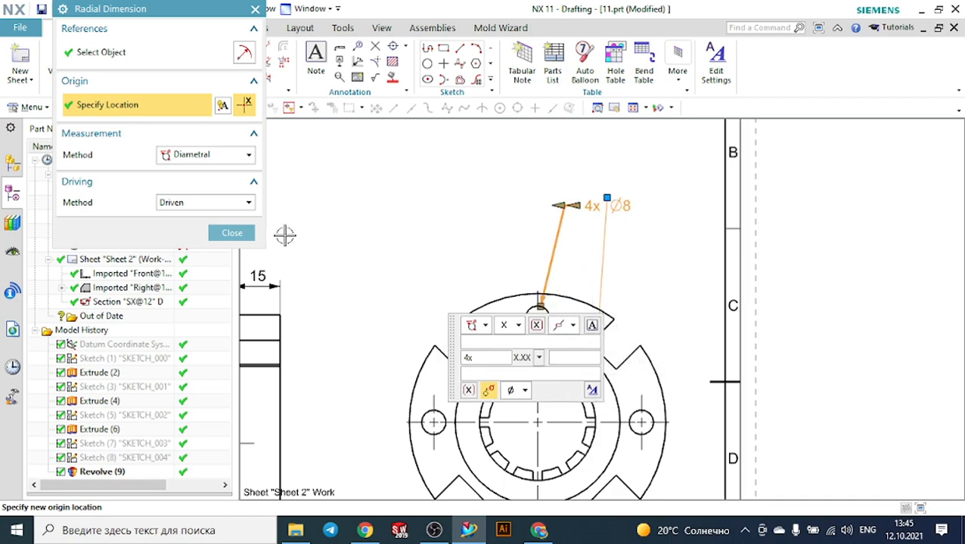
{"action": "left_click", "coordinate": [232, 233]}
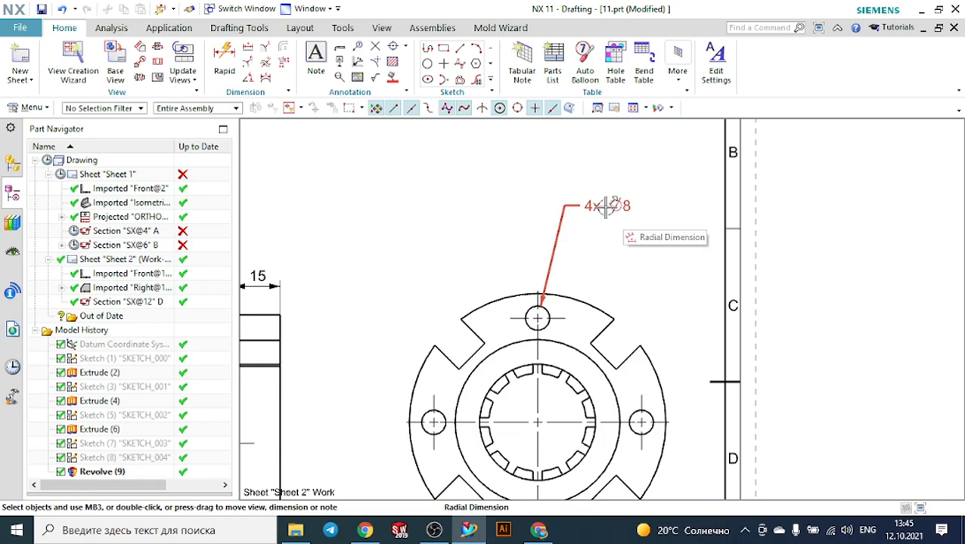
Step: Try a linear dimension between the outer corners of the flange's upper-left notch, move it beside the view and delete it
{"action": "left_click", "coordinate": [248, 48]}
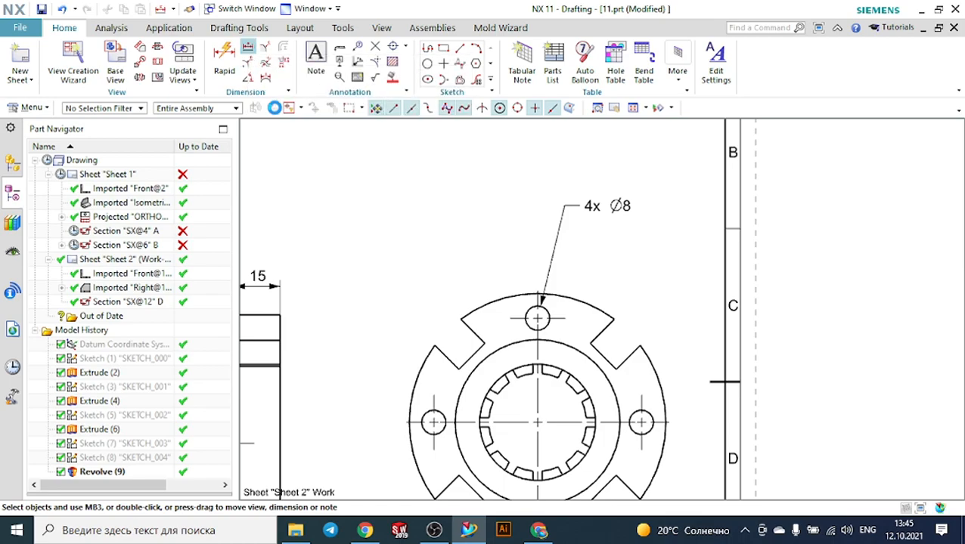
{"action": "left_click", "coordinate": [434, 345]}
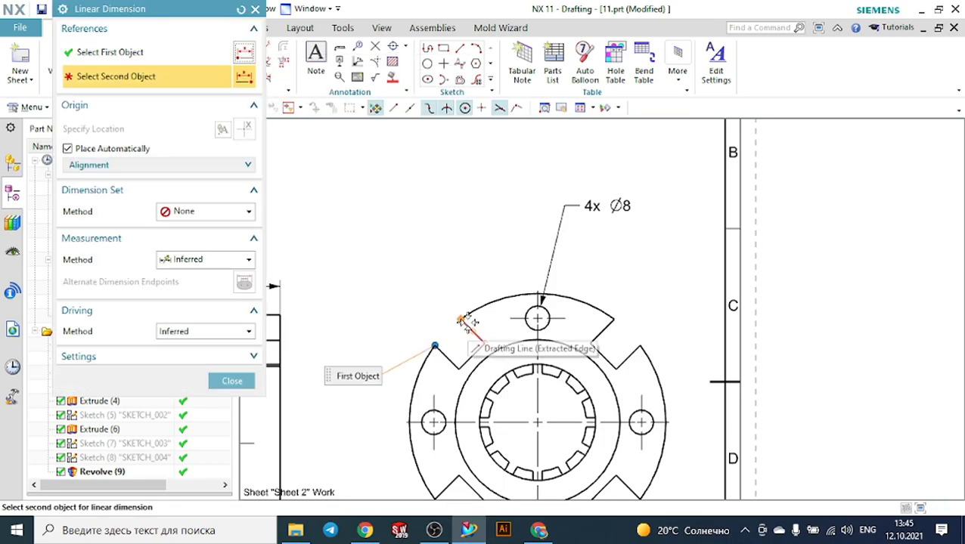
{"action": "left_click", "coordinate": [436, 296]}
{"action": "scroll", "coordinate": [437, 267], "scroll_direction": "down", "scroll_amount": 2}
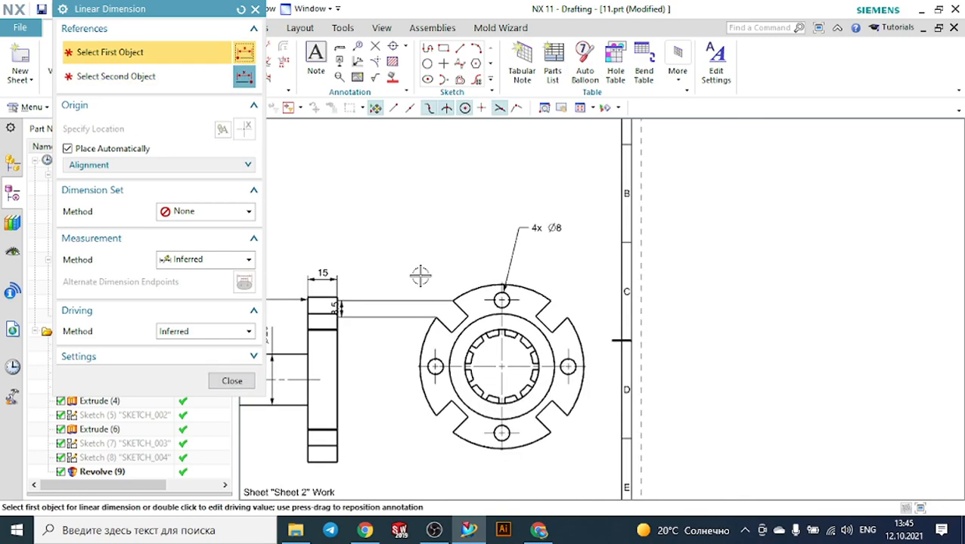
{"action": "left_click_drag", "start_coordinate": [355, 306], "coordinate": [399, 242]}
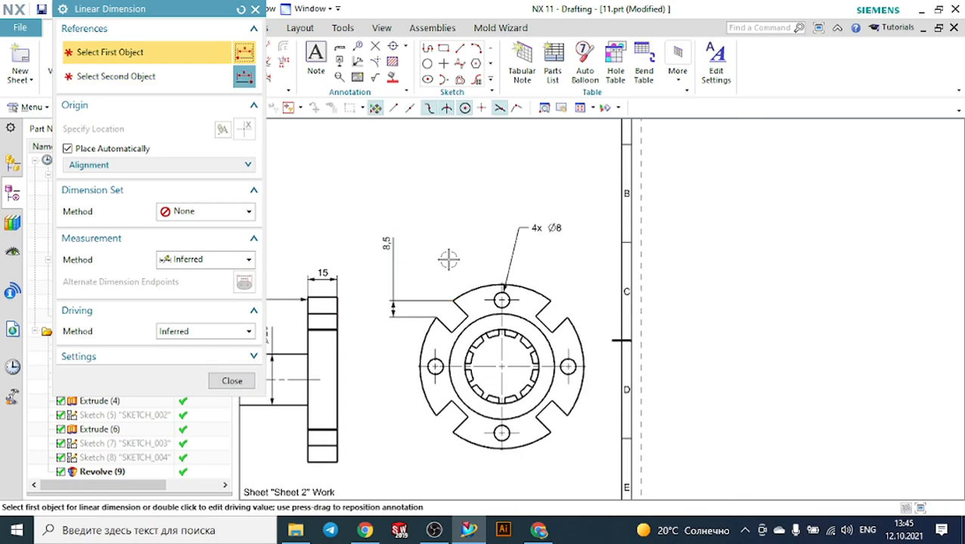
{"action": "left_click", "coordinate": [392, 243]}
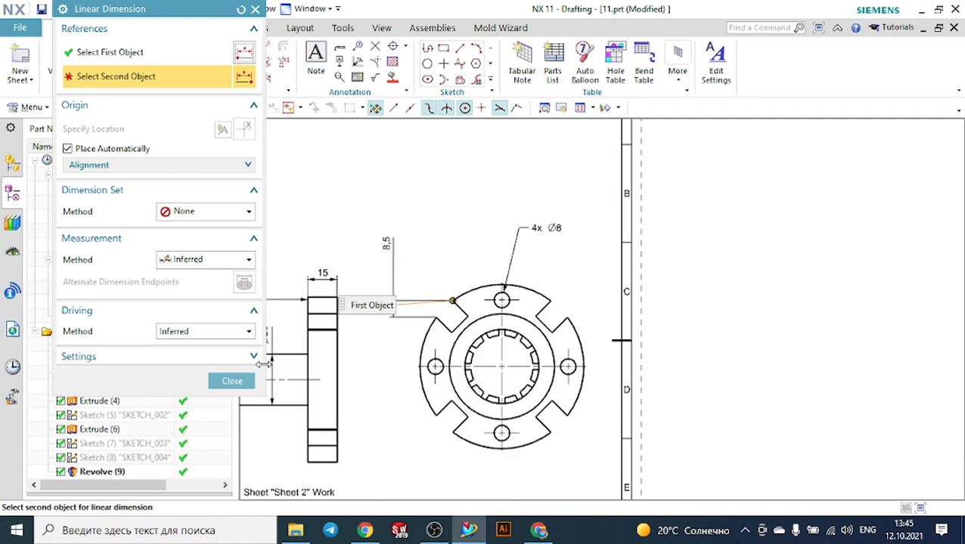
{"action": "left_click", "coordinate": [240, 380]}
{"action": "left_click", "coordinate": [394, 231]}
{"action": "key", "text": "Delete"}
Step: Dimension the width between the parallel sides of the flange's upper-left notch, placing the text outside the flange
{"action": "left_click", "coordinate": [224, 64]}
{"action": "scroll", "coordinate": [445, 318], "scroll_direction": "up", "scroll_amount": 3}
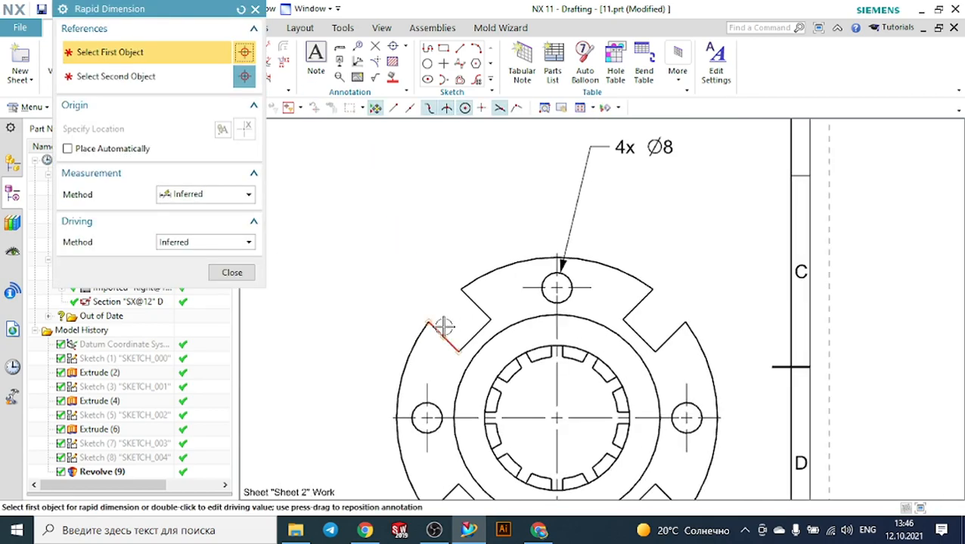
{"action": "left_click", "coordinate": [443, 336]}
{"action": "left_click", "coordinate": [475, 304]}
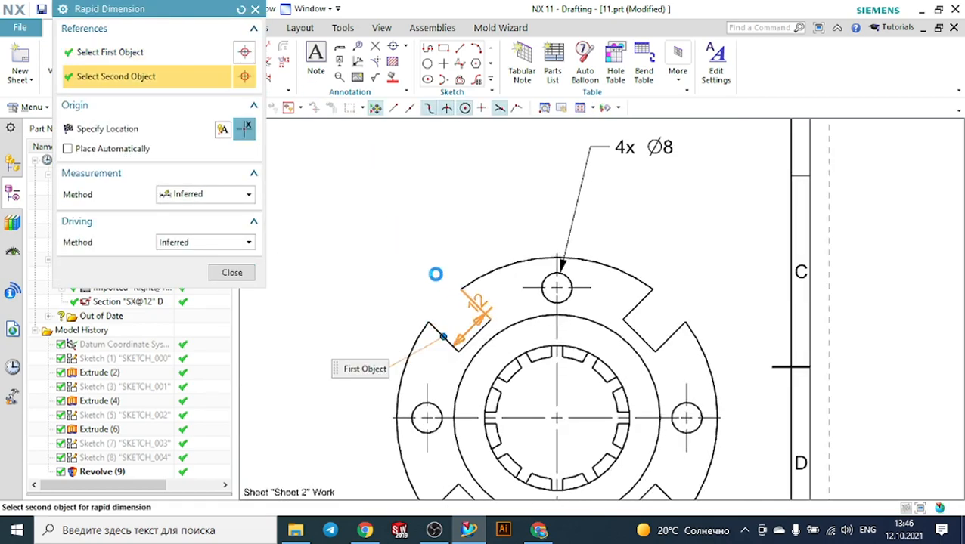
{"action": "left_click", "coordinate": [398, 232]}
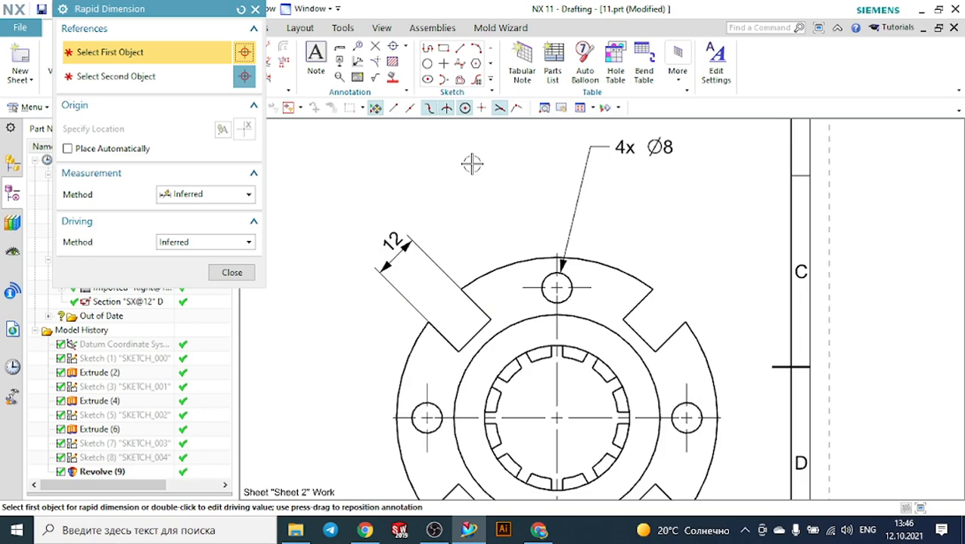
Step: Dimension the depth of the flange's lower-right notch from its floor to the outer corner, placing the text outside the flange
{"action": "scroll", "coordinate": [512, 258], "scroll_direction": "down", "scroll_amount": 1}
{"action": "scroll", "coordinate": [512, 258], "scroll_direction": "down", "scroll_amount": 1}
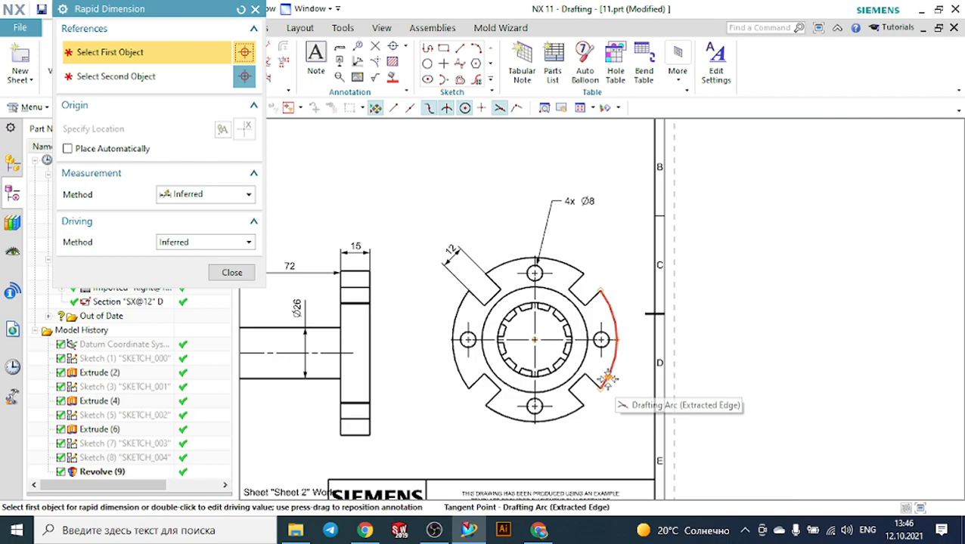
{"action": "scroll", "coordinate": [609, 397], "scroll_direction": "up", "scroll_amount": 1}
{"action": "scroll", "coordinate": [588, 380], "scroll_direction": "up", "scroll_amount": 3}
{"action": "left_click", "coordinate": [537, 345]}
{"action": "left_click", "coordinate": [613, 387]}
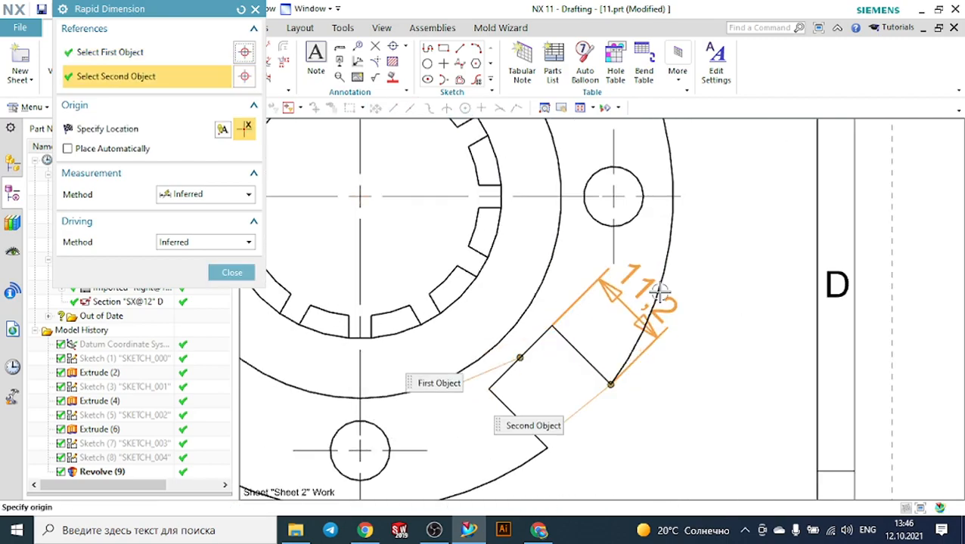
{"action": "left_click", "coordinate": [743, 183]}
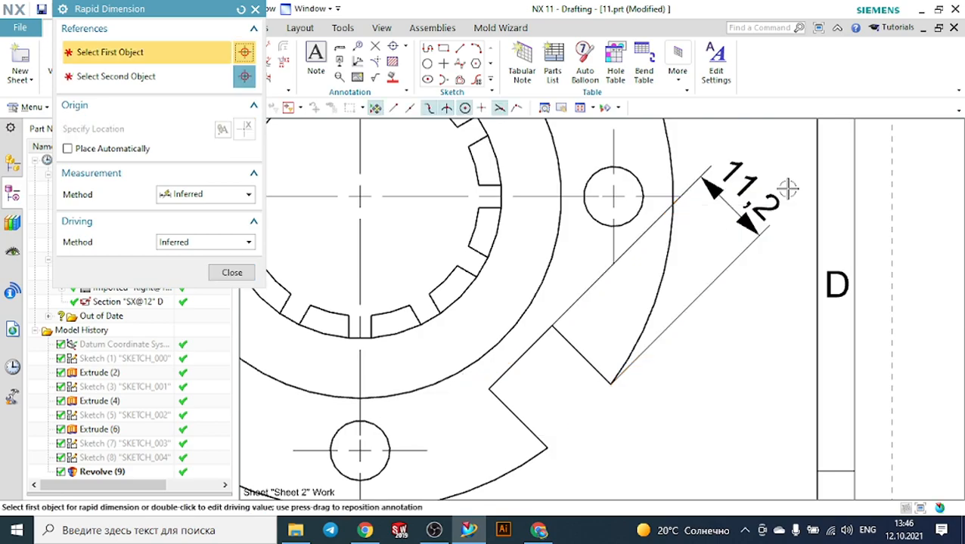
Step: Dimension the horizontal distance from the left bolt hole's centre to the flange's centre, placing it below the front view
{"action": "scroll", "coordinate": [711, 269], "scroll_direction": "down", "scroll_amount": 5}
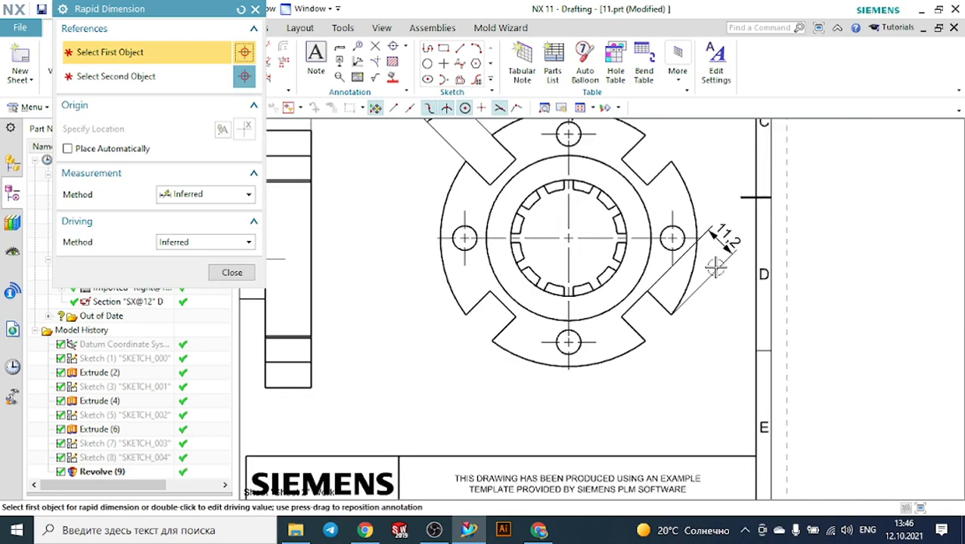
{"action": "scroll", "coordinate": [613, 277], "scroll_direction": "up", "scroll_amount": 1}
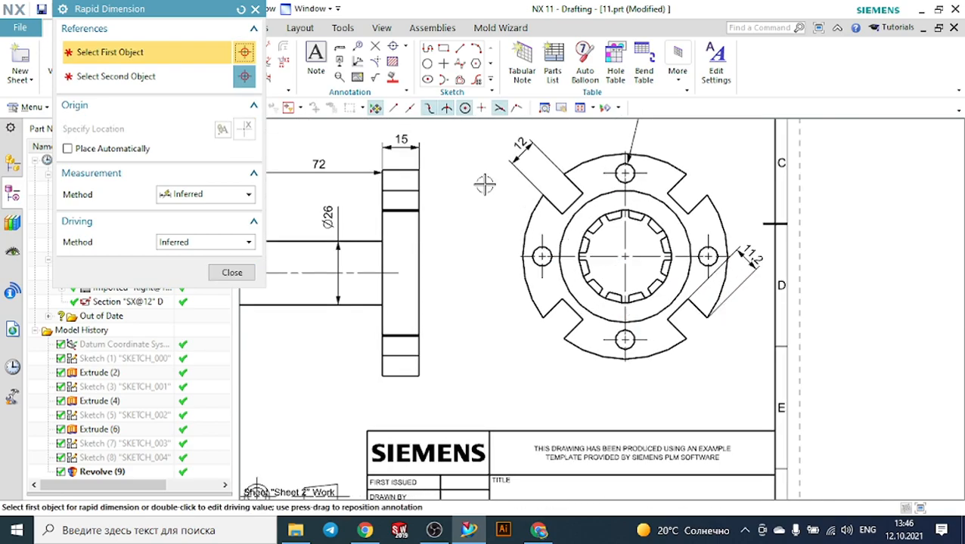
{"action": "scroll", "coordinate": [551, 265], "scroll_direction": "up", "scroll_amount": 1}
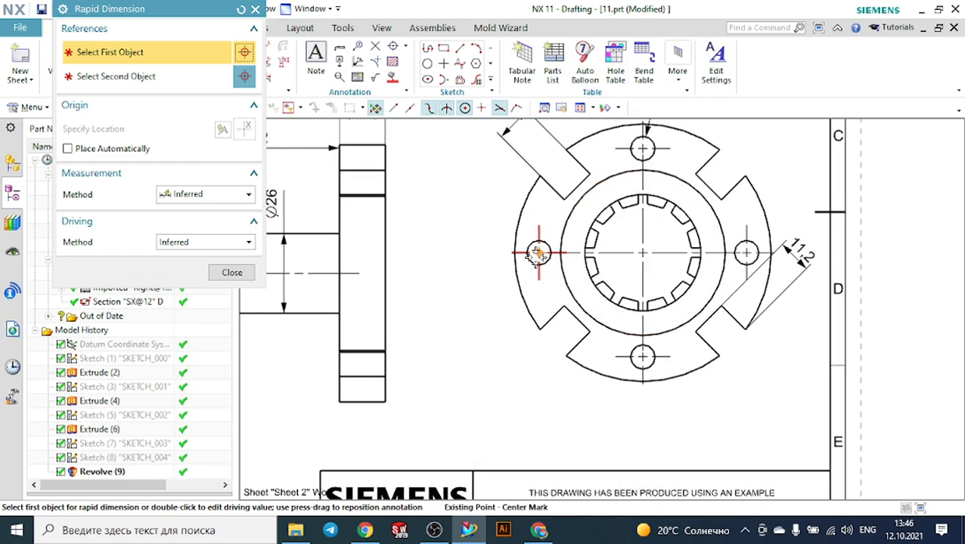
{"action": "left_click", "coordinate": [538, 253]}
{"action": "left_click", "coordinate": [642, 252]}
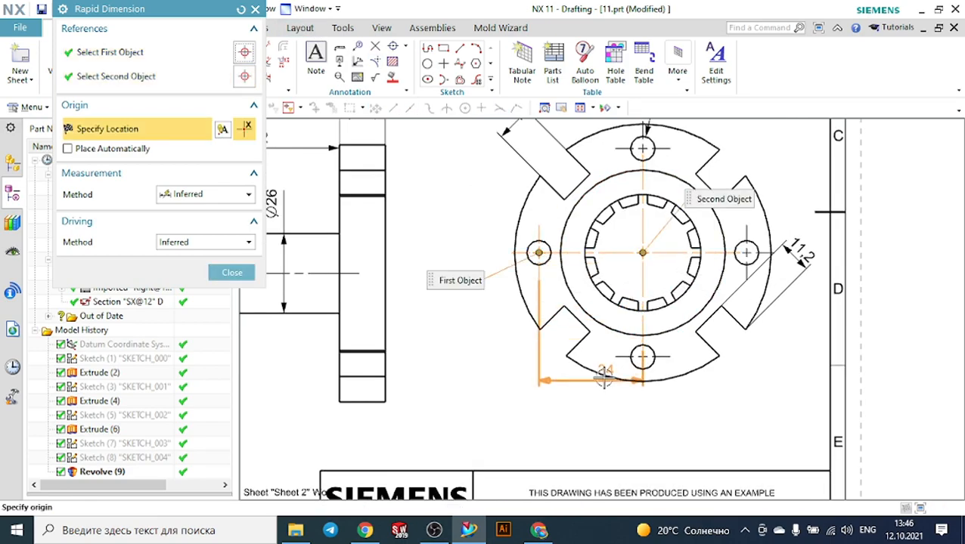
{"action": "left_click", "coordinate": [602, 406]}
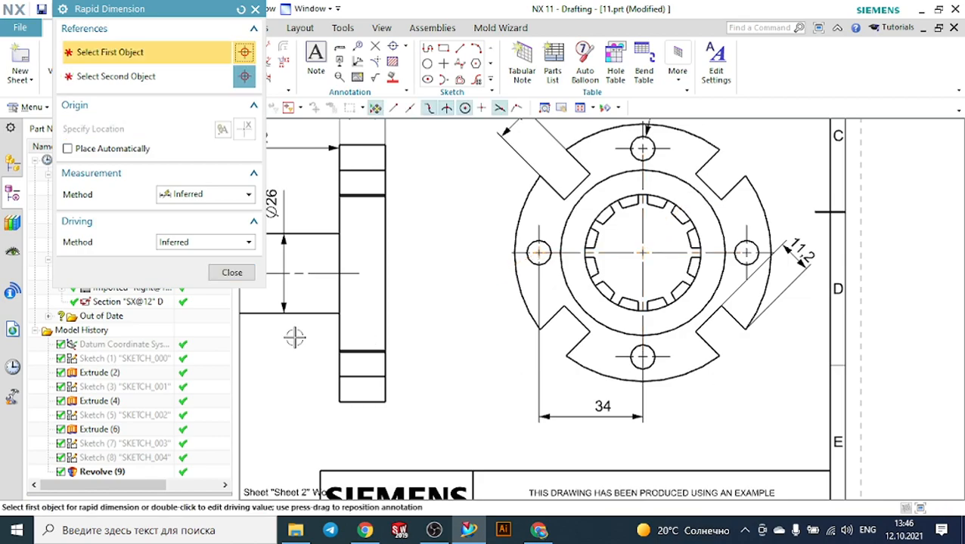
{"action": "left_click", "coordinate": [232, 273]}
Step: Sketch a horizontal stand-alone section line on the shaft's side view, from the middle of the shaft to beyond the flange
{"action": "scroll", "coordinate": [590, 332], "scroll_direction": "down", "scroll_amount": 5}
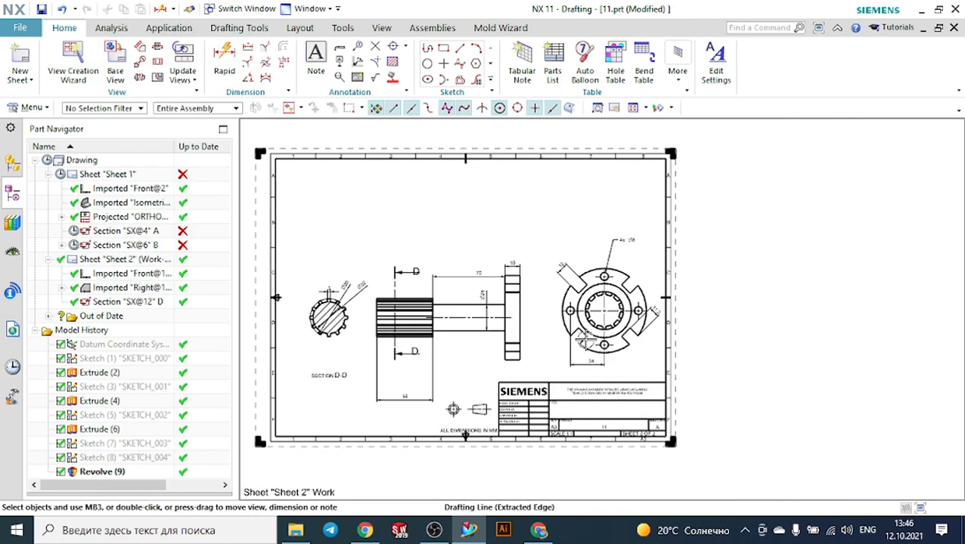
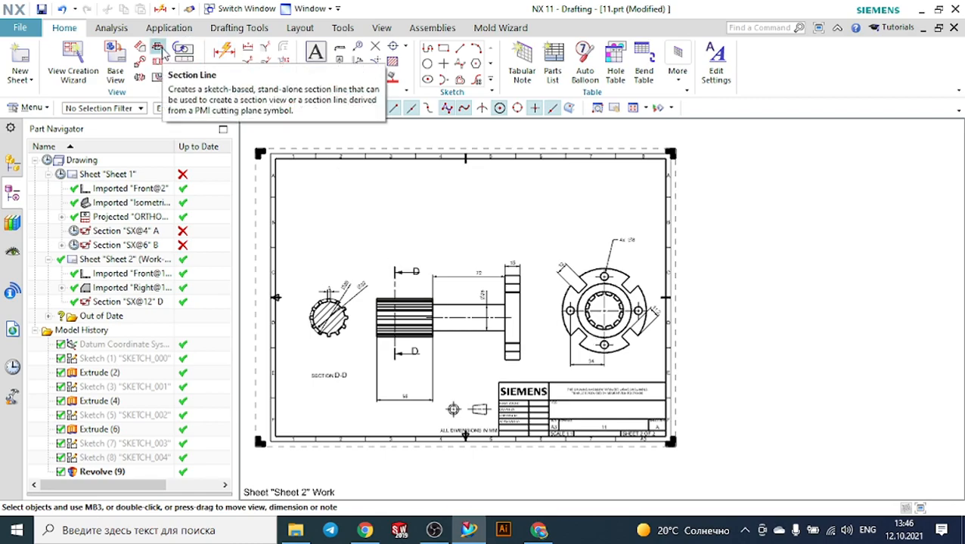
{"action": "left_click", "coordinate": [158, 48]}
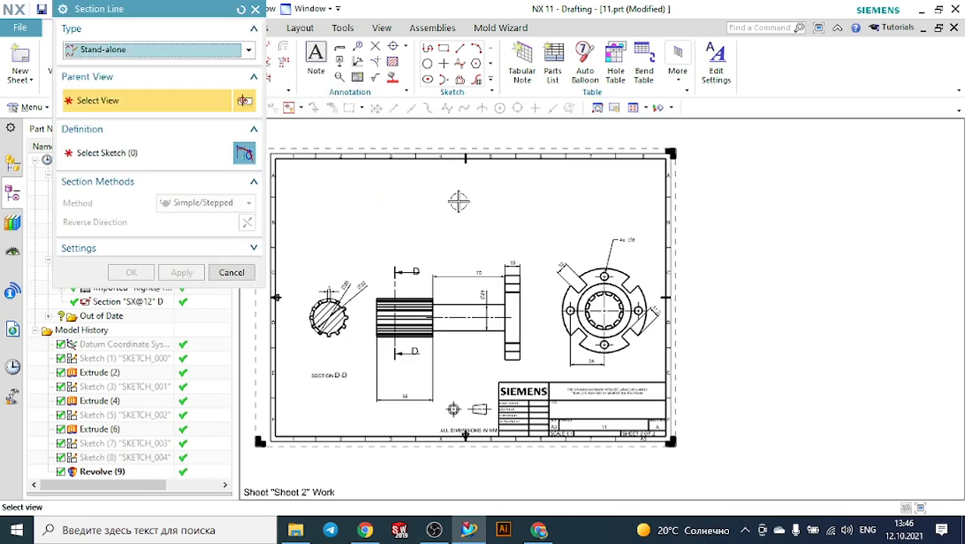
{"action": "scroll", "coordinate": [500, 327], "scroll_direction": "up", "scroll_amount": 5}
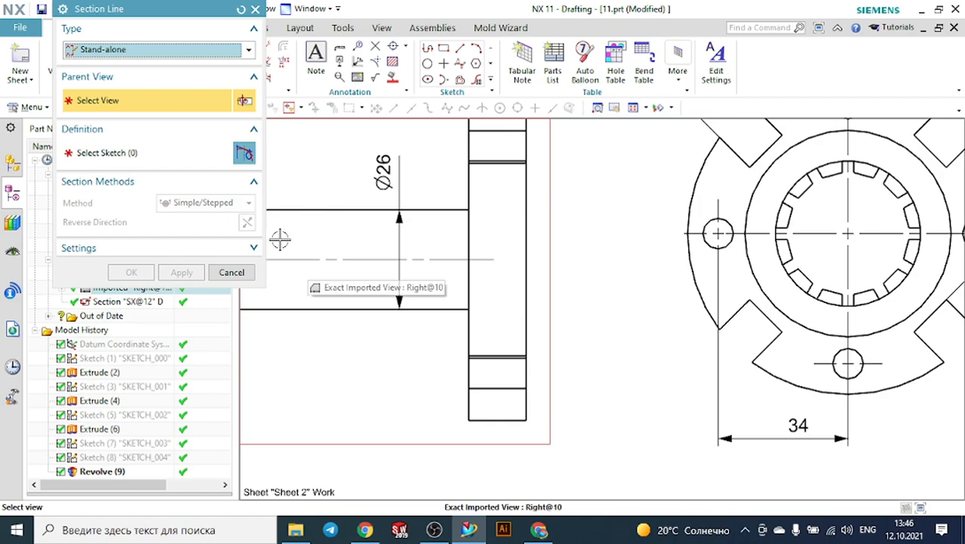
{"action": "scroll", "coordinate": [366, 280], "scroll_direction": "down", "scroll_amount": 3}
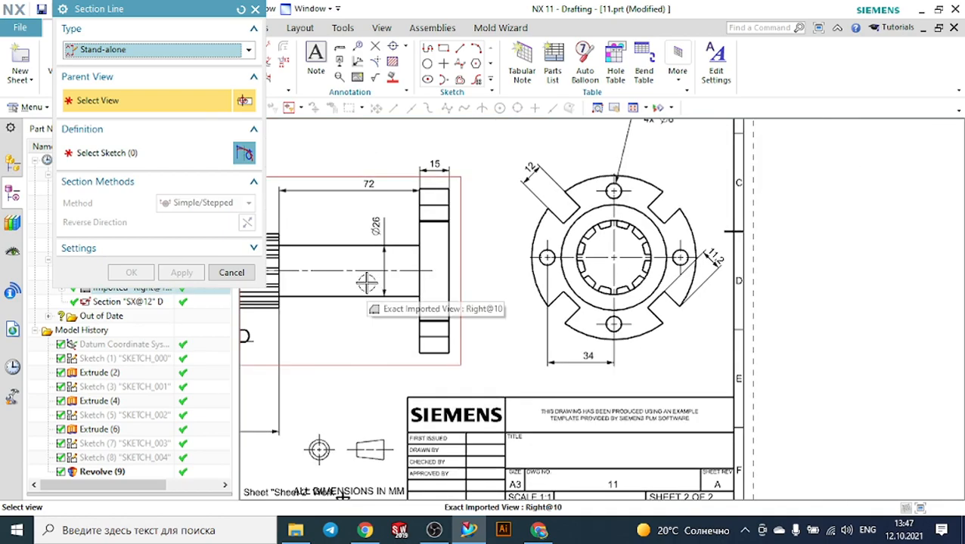
{"action": "left_click", "coordinate": [377, 303]}
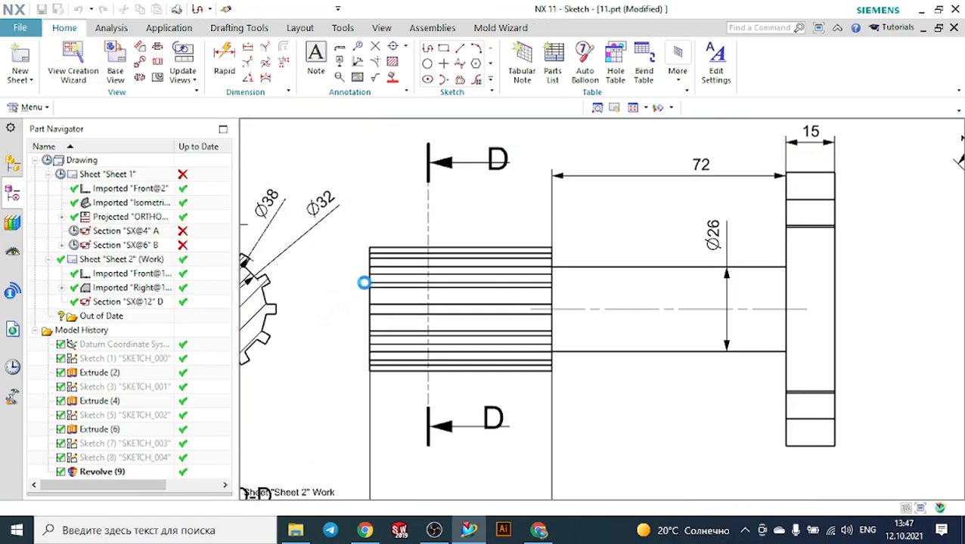
{"action": "scroll", "coordinate": [355, 287], "scroll_direction": "down", "scroll_amount": 3}
{"action": "scroll", "coordinate": [556, 291], "scroll_direction": "up", "scroll_amount": 4}
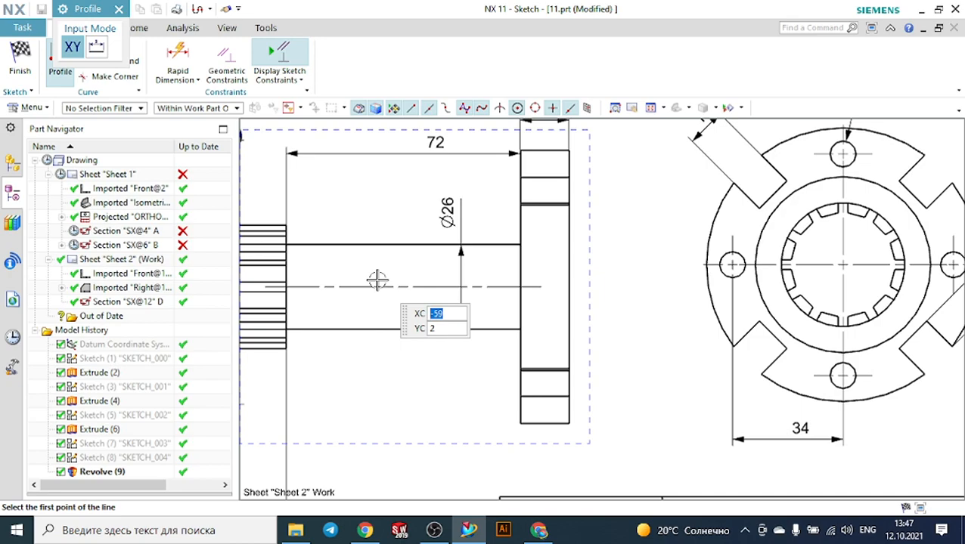
{"action": "left_click", "coordinate": [374, 284]}
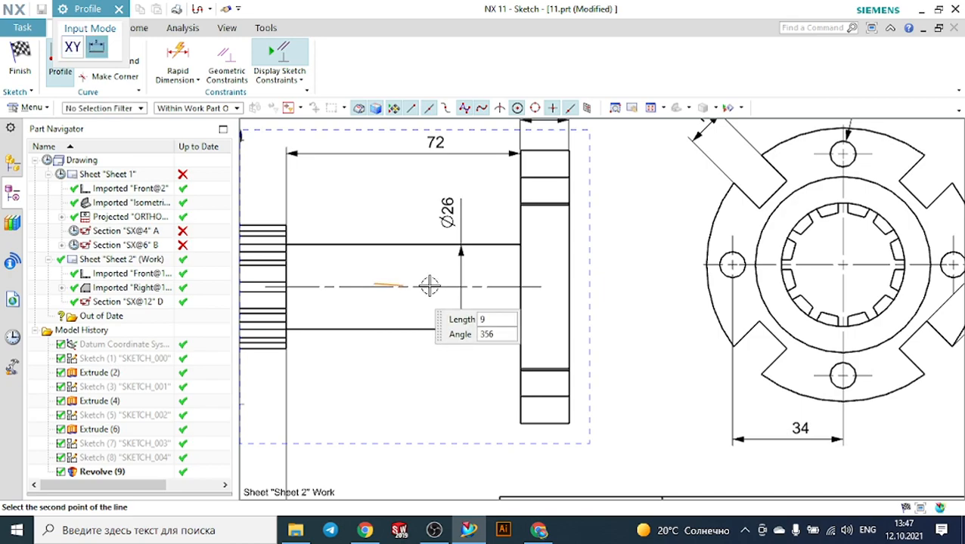
{"action": "left_click", "coordinate": [625, 278]}
{"action": "scroll", "coordinate": [484, 306], "scroll_direction": "up", "scroll_amount": 4}
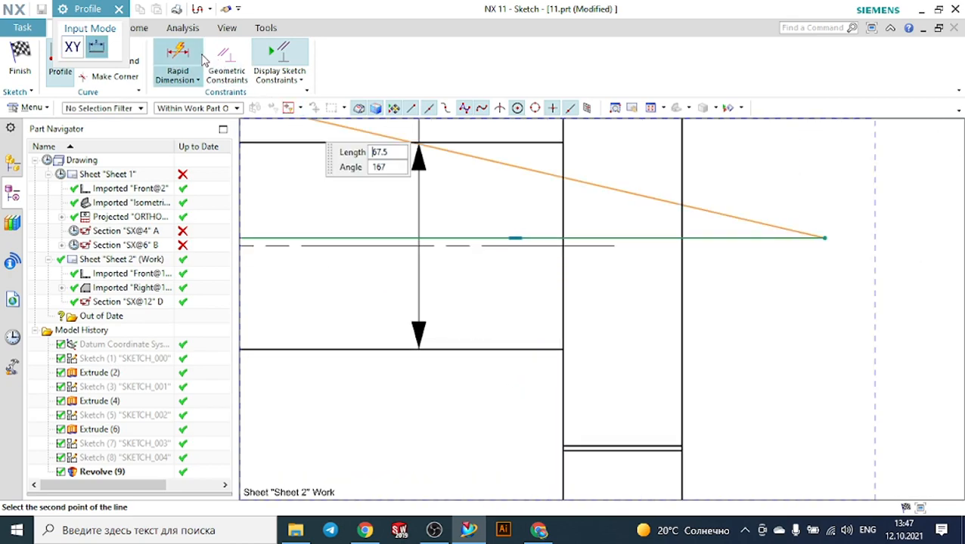
{"action": "left_click", "coordinate": [60, 59]}
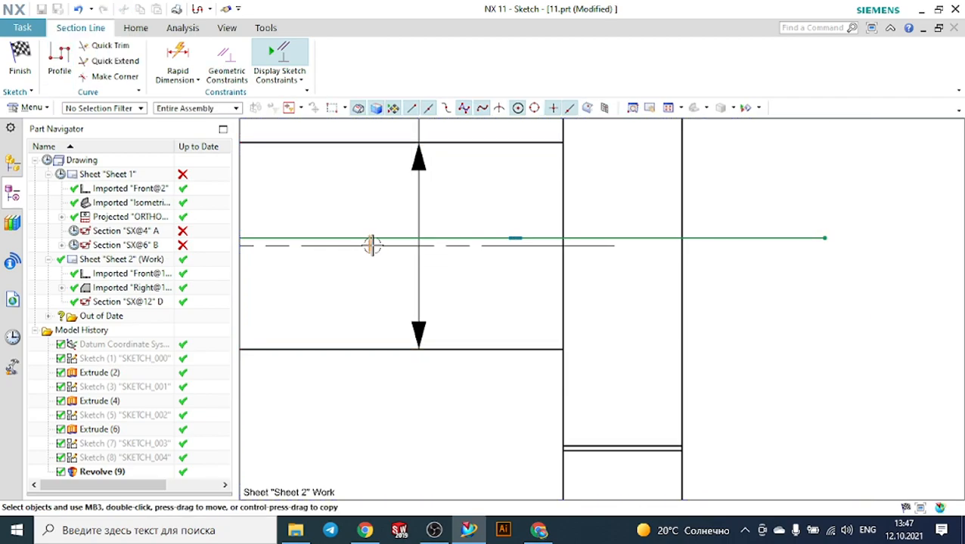
Step: Move the section line onto the shaft's centreline, finish the sketch, reverse the section direction and accept the section line
{"action": "mouse_move", "coordinate": [385, 238]}
{"action": "left_mouse_down"}
{"action": "mouse_move", "coordinate": [386, 257]}
{"action": "mouse_move", "coordinate": [385, 244]}
{"action": "left_mouse_up"}
{"action": "scroll", "coordinate": [435, 181], "scroll_direction": "down", "scroll_amount": 5}
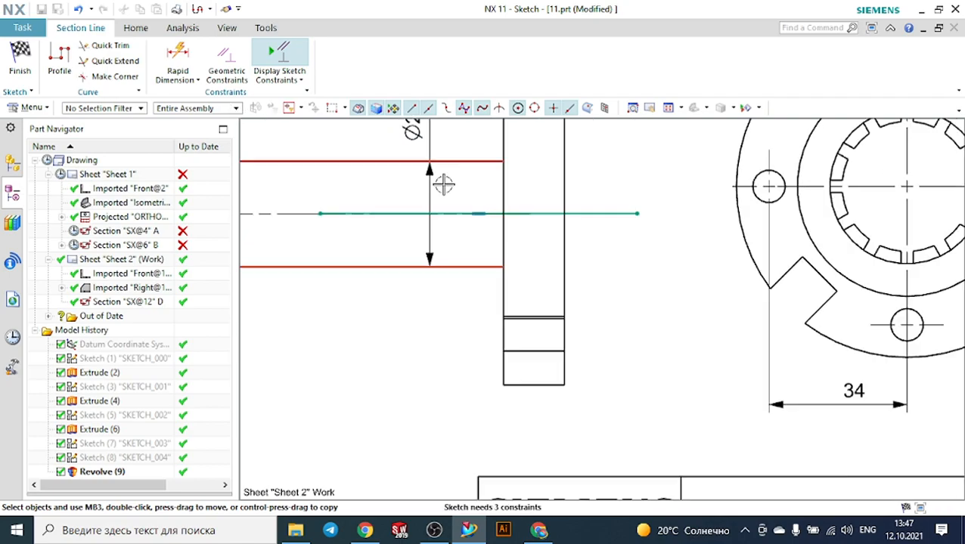
{"action": "left_click", "coordinate": [20, 61]}
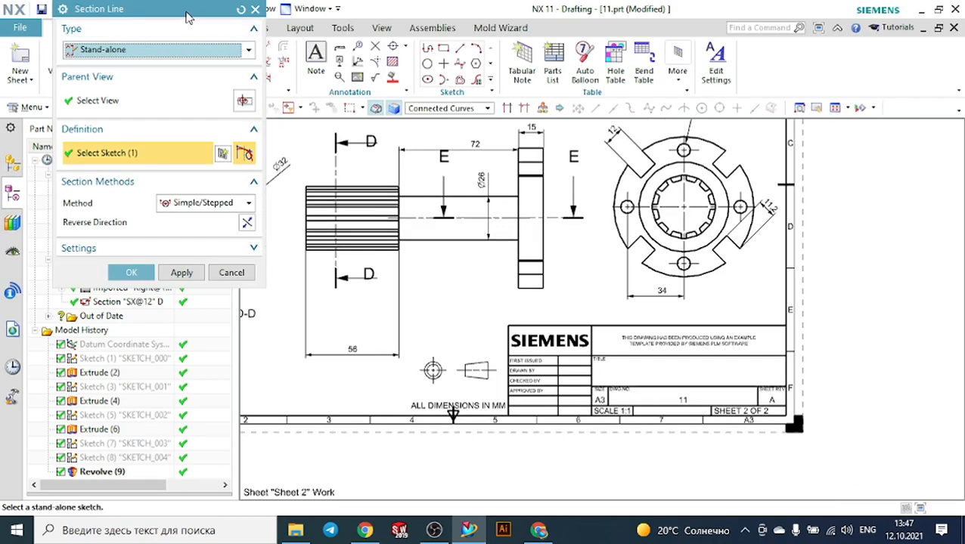
{"action": "left_click", "coordinate": [247, 224]}
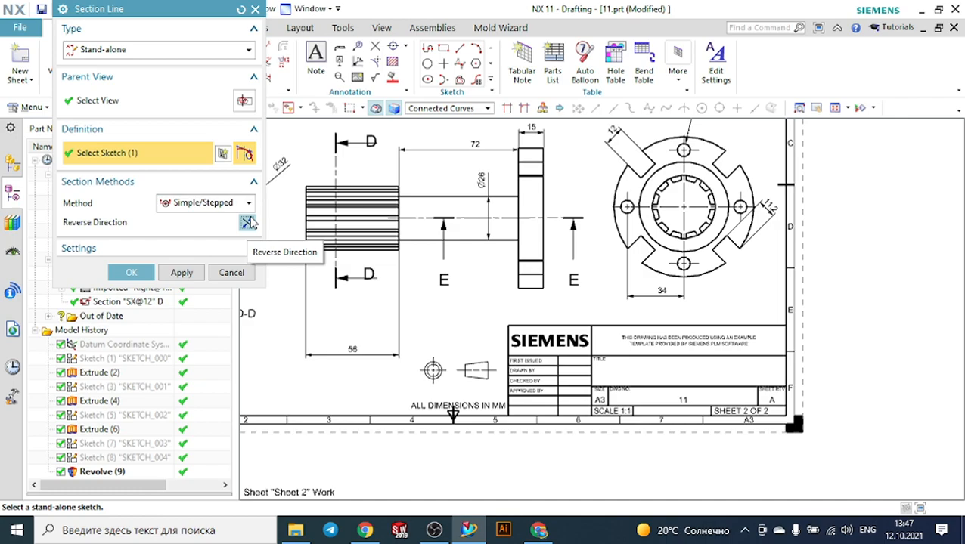
{"action": "left_click", "coordinate": [132, 273]}
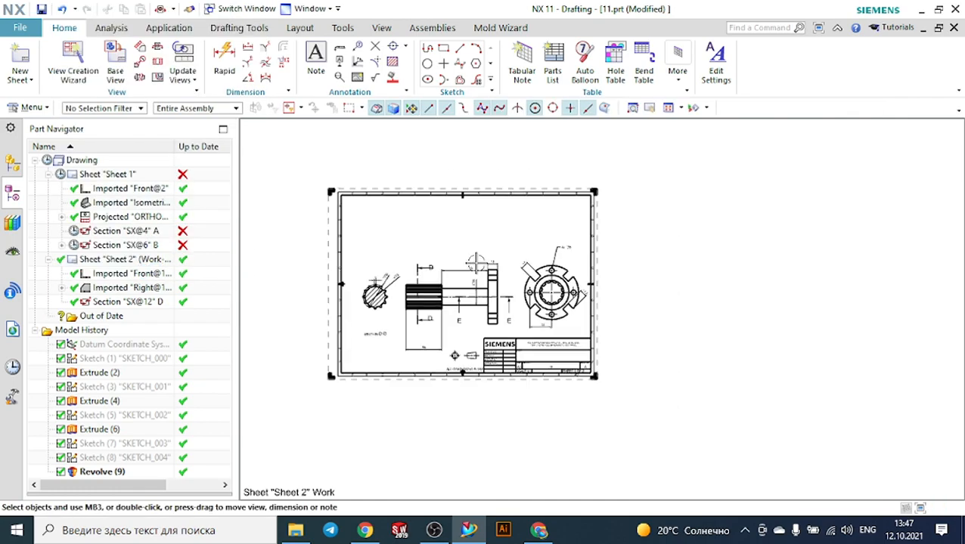
Step: Create a section view from the existing section line E-E and place it above the side view
{"action": "left_click", "coordinate": [160, 63]}
{"action": "scroll", "coordinate": [437, 307], "scroll_direction": "up", "scroll_amount": 3}
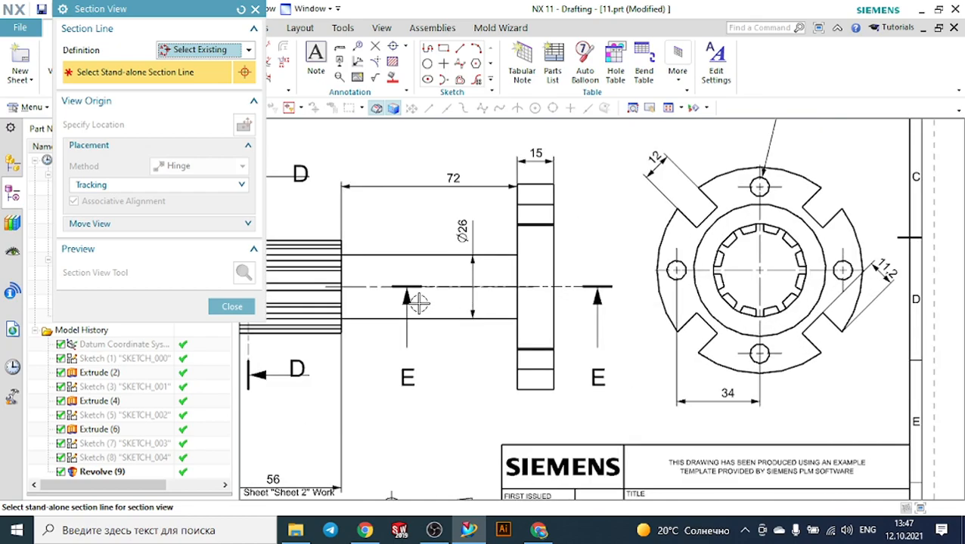
{"action": "left_click", "coordinate": [411, 298]}
{"action": "scroll", "coordinate": [446, 302], "scroll_direction": "down", "scroll_amount": 5}
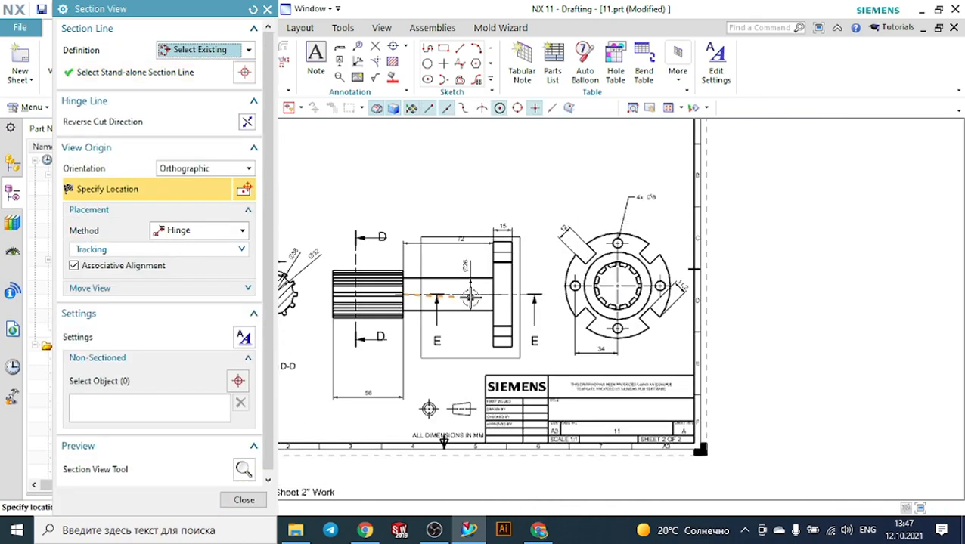
{"action": "left_click", "coordinate": [468, 222]}
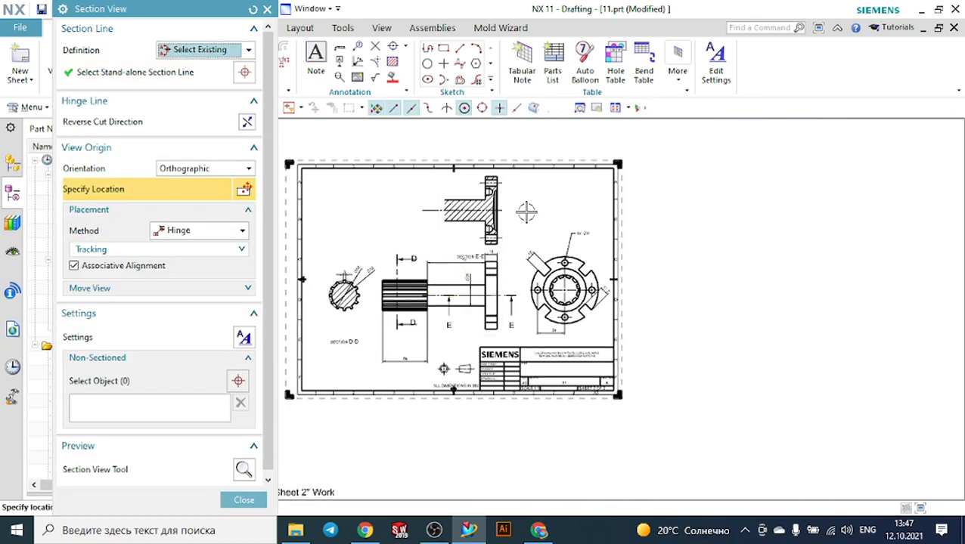
{"action": "scroll", "coordinate": [468, 222], "scroll_direction": "up", "scroll_amount": 4}
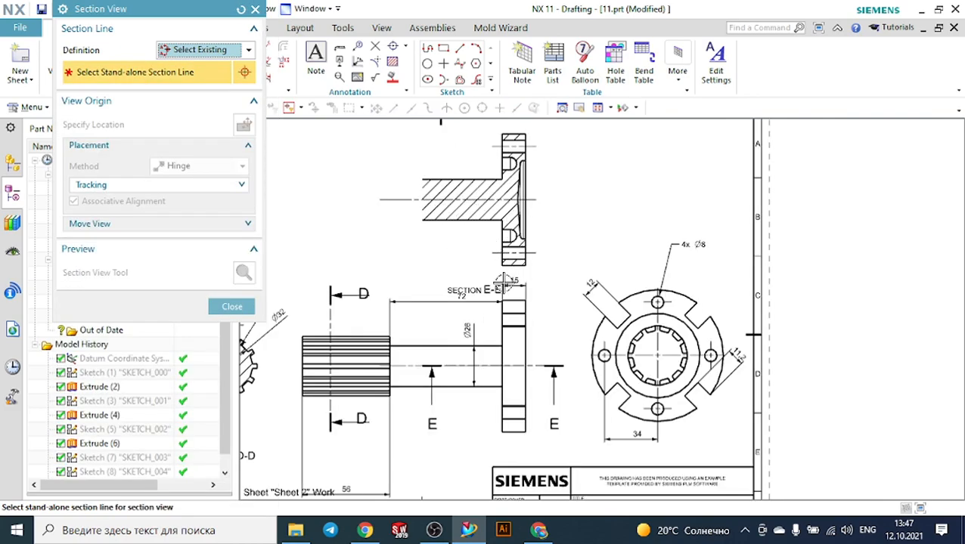
{"action": "left_click", "coordinate": [232, 306]}
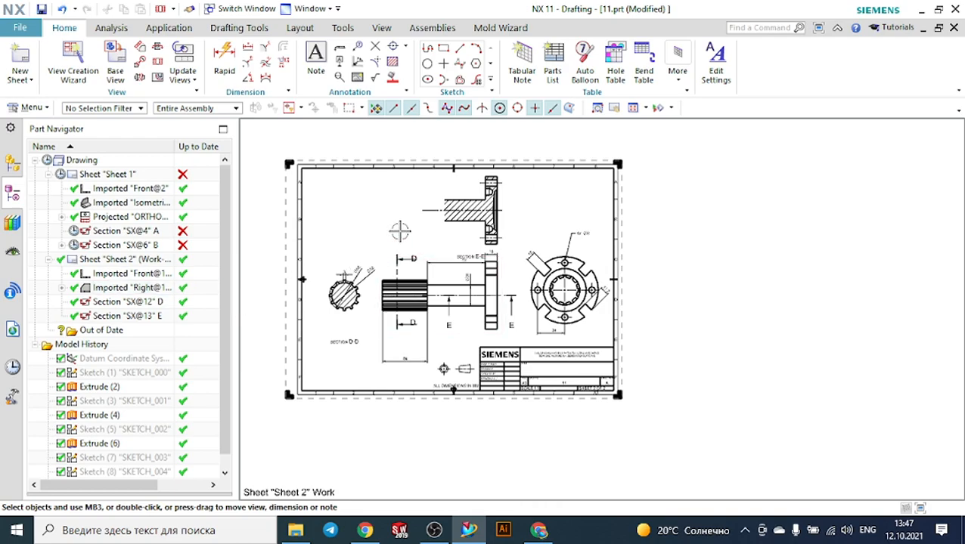
Step: Start a circular detail view on section E-E, centred beside the flange's upper groove with its boundary reaching past the flange's upper corner
{"action": "scroll", "coordinate": [469, 196], "scroll_direction": "up", "scroll_amount": 3}
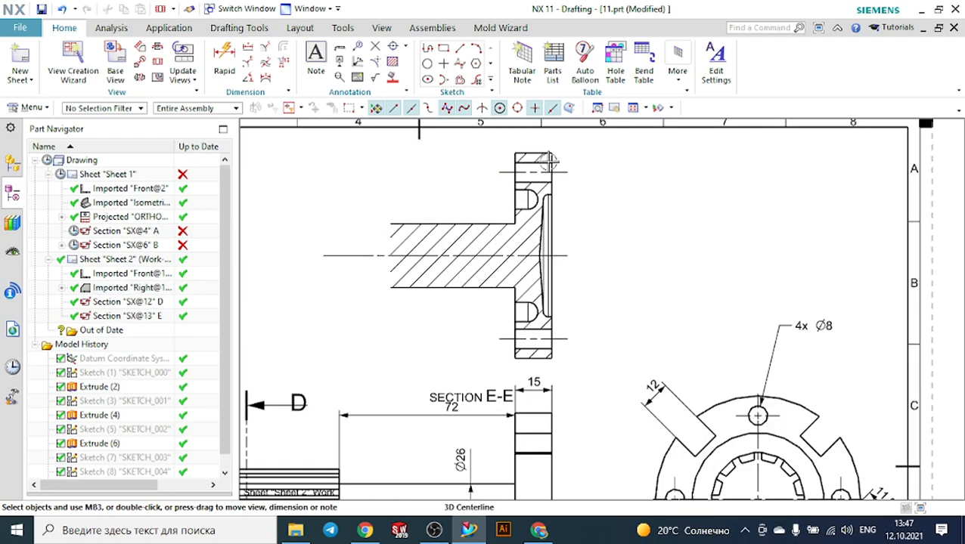
{"action": "left_click", "coordinate": [140, 64]}
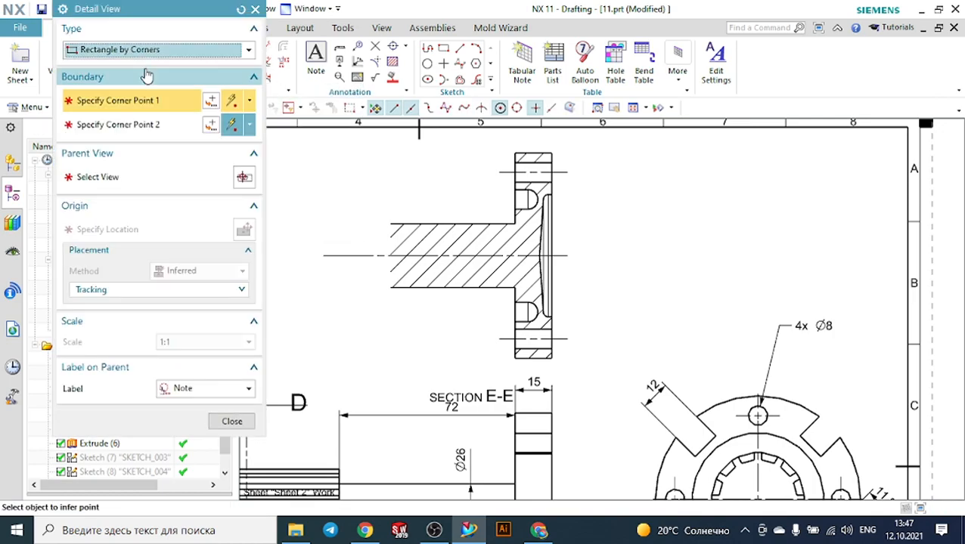
{"action": "left_click", "coordinate": [139, 51]}
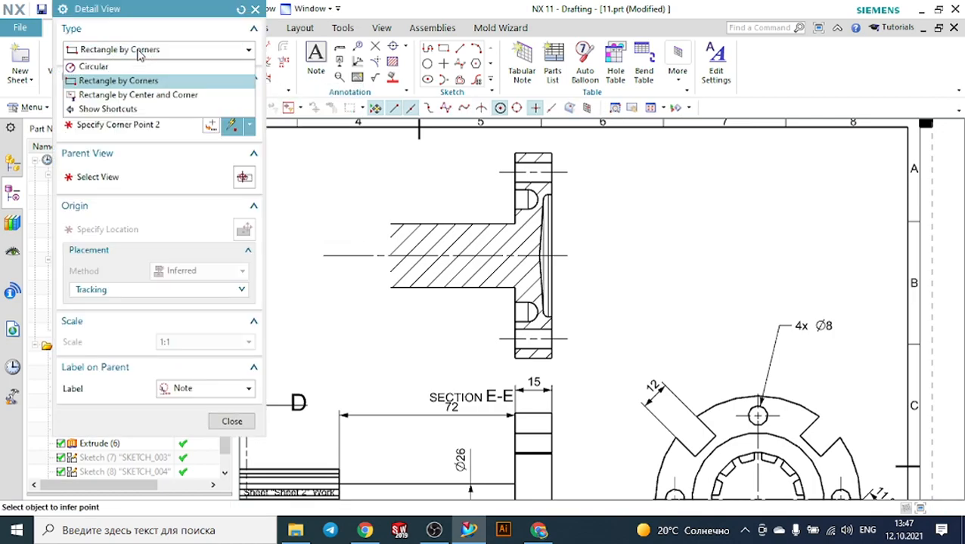
{"action": "left_click", "coordinate": [98, 67]}
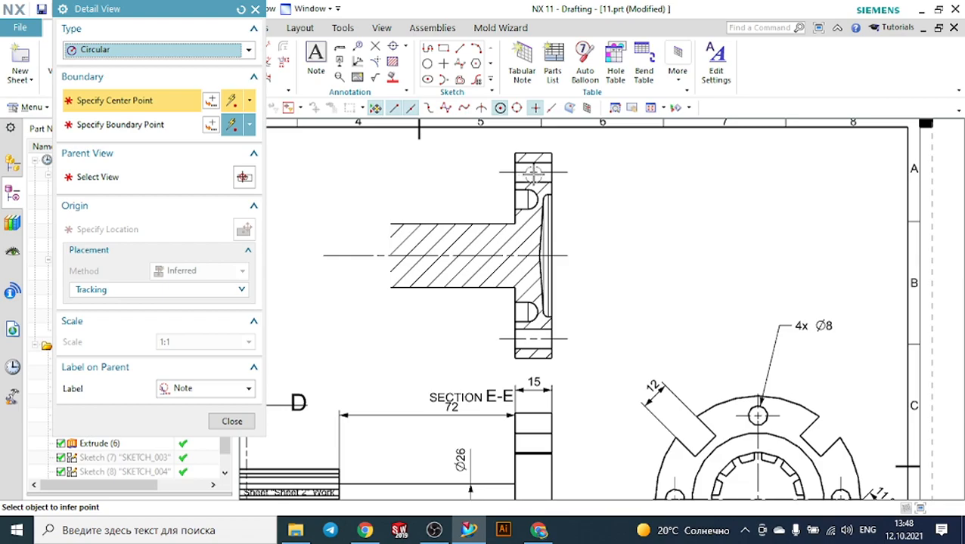
{"action": "scroll", "coordinate": [563, 205], "scroll_direction": "up", "scroll_amount": 2}
{"action": "scroll", "coordinate": [592, 228], "scroll_direction": "down", "scroll_amount": 2}
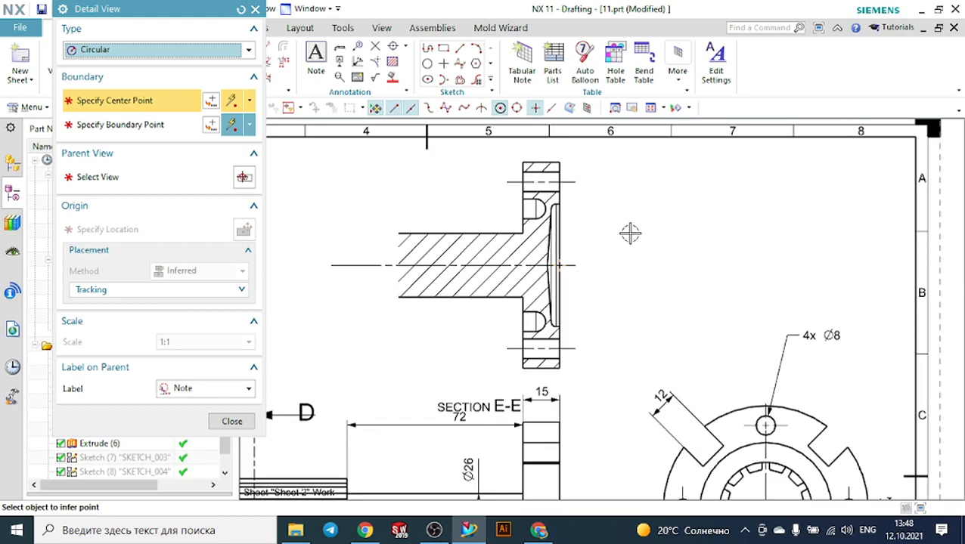
{"action": "scroll", "coordinate": [564, 227], "scroll_direction": "up", "scroll_amount": 2}
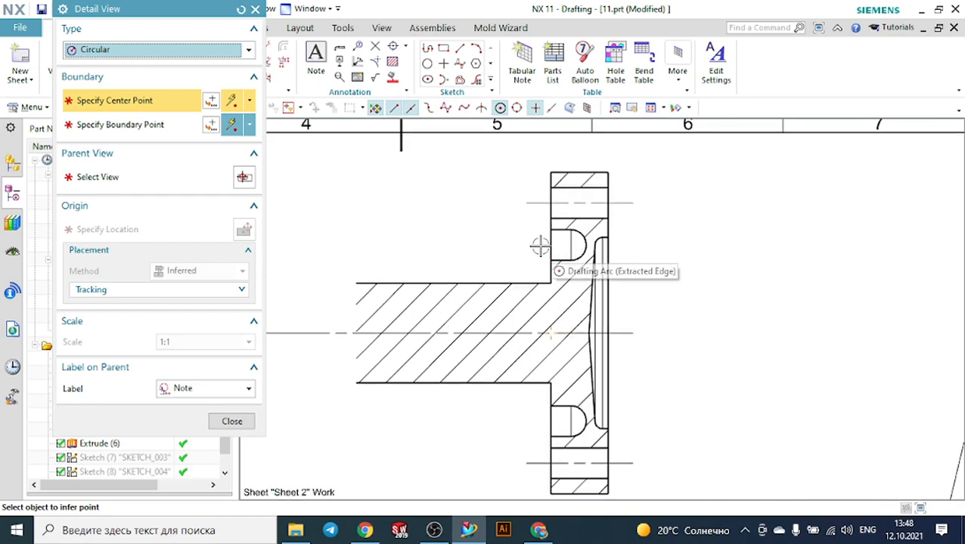
{"action": "left_click", "coordinate": [550, 244]}
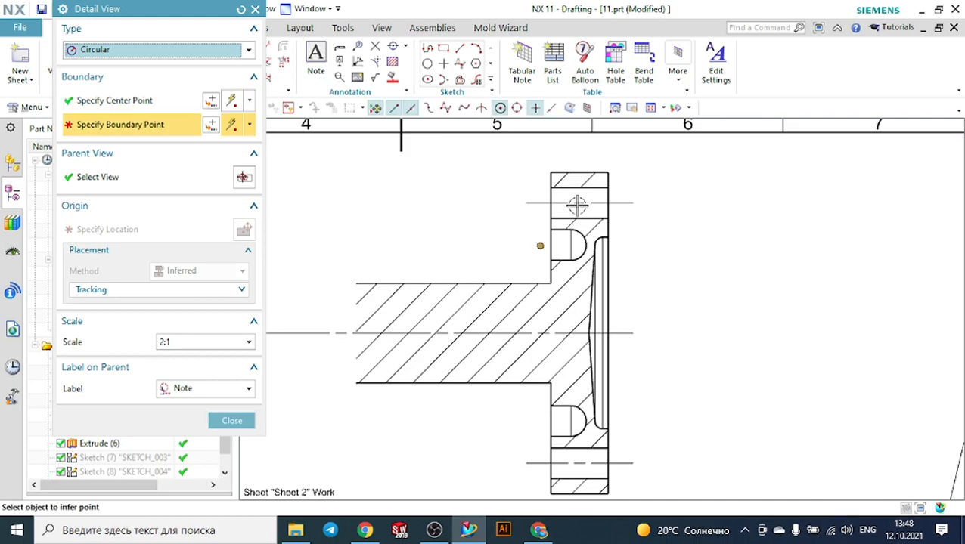
{"action": "left_click", "coordinate": [628, 177]}
{"action": "scroll", "coordinate": [651, 217], "scroll_direction": "down", "scroll_amount": 3}
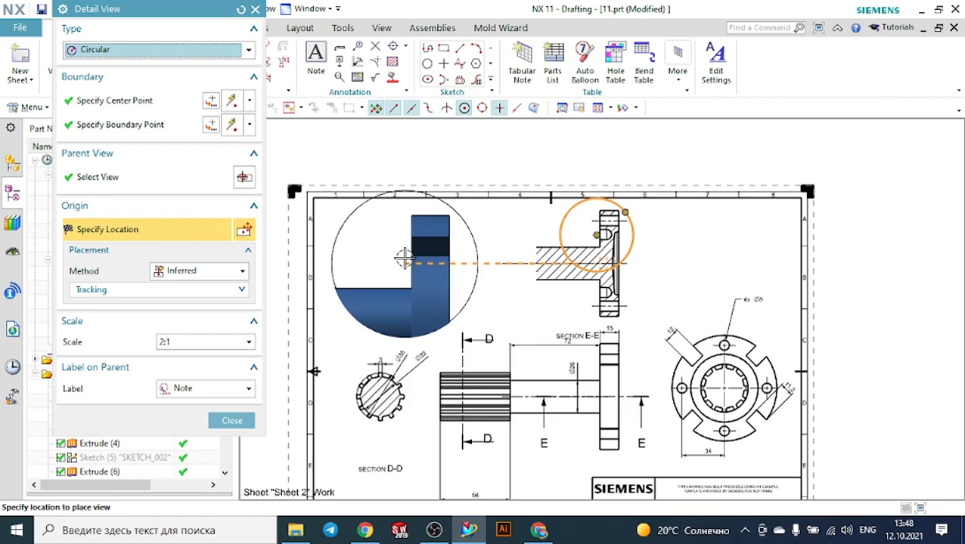
Step: Try the detail view at scales 1:2 and 1:1, and set the scale back to 2:1
{"action": "left_click", "coordinate": [215, 344]}
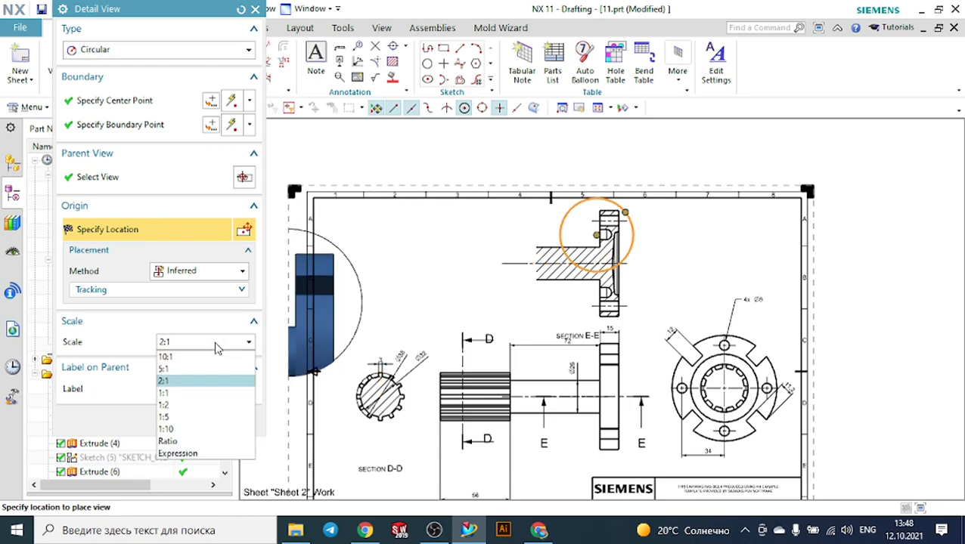
{"action": "left_click", "coordinate": [198, 405]}
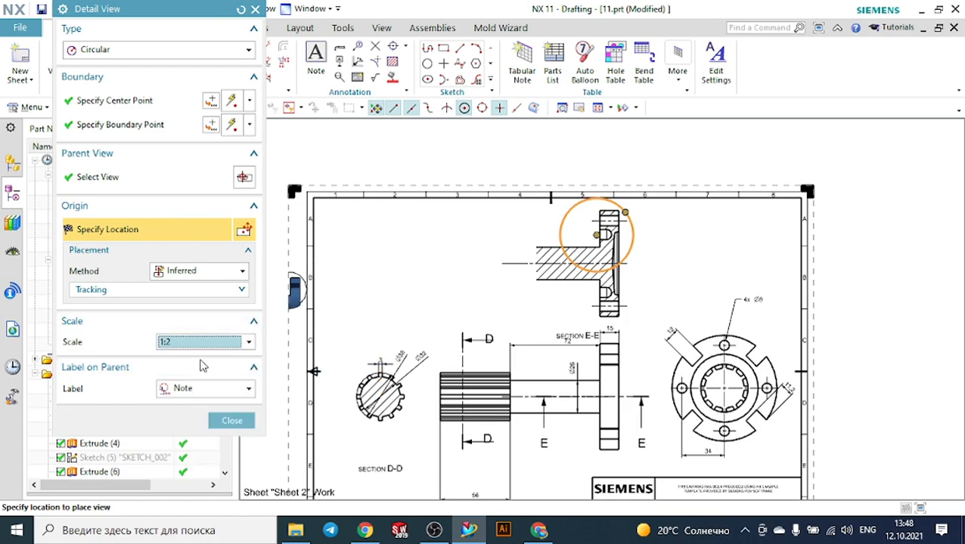
{"action": "left_click", "coordinate": [178, 347]}
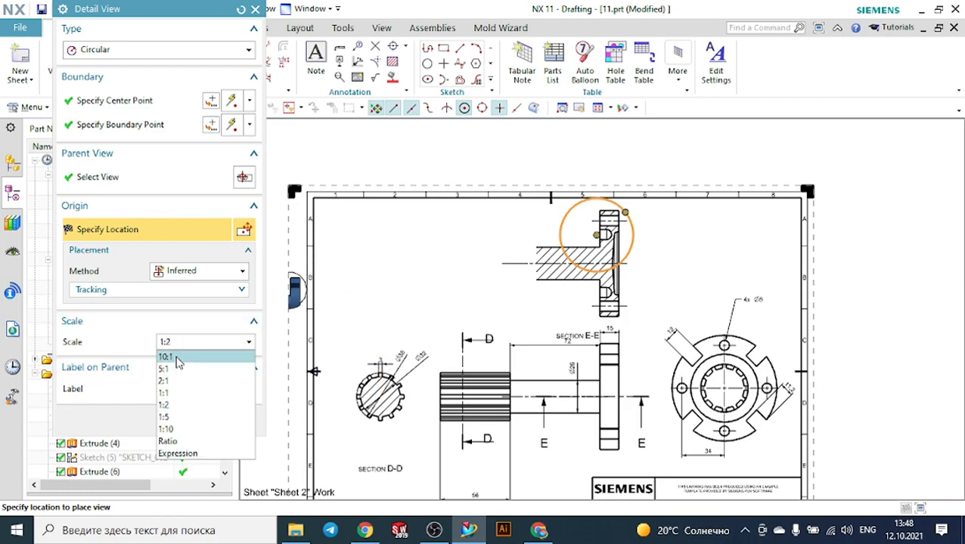
{"action": "left_click", "coordinate": [180, 393]}
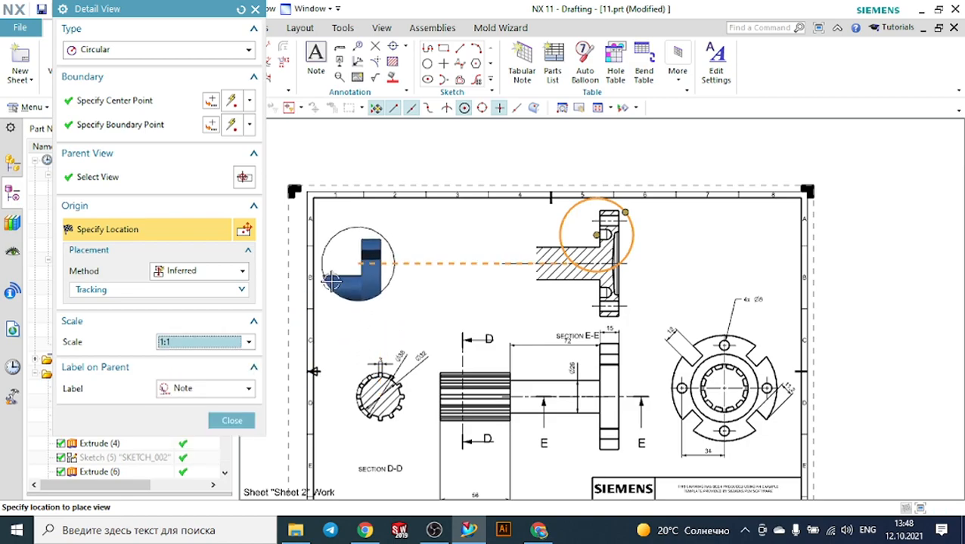
{"action": "left_click", "coordinate": [190, 341]}
{"action": "left_click", "coordinate": [187, 392]}
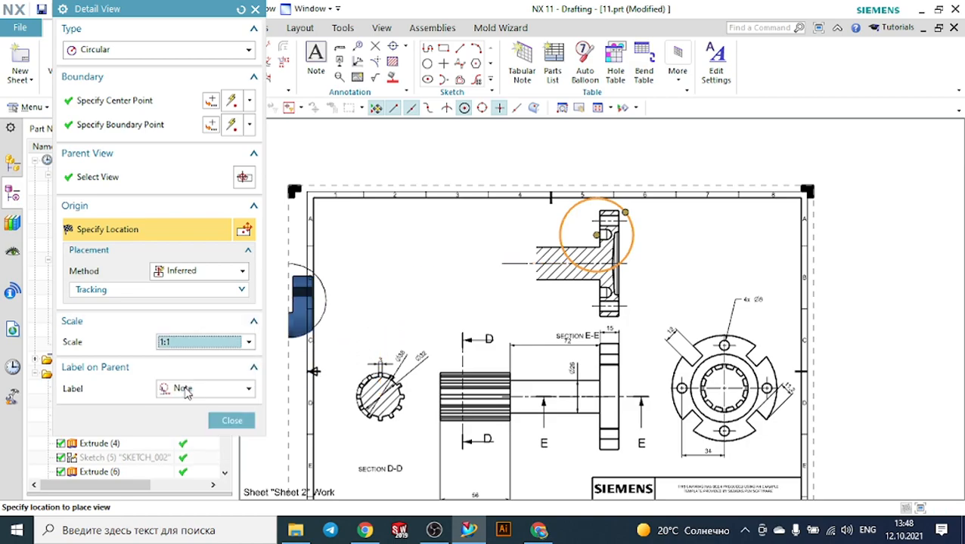
{"action": "left_click", "coordinate": [189, 344]}
{"action": "left_click", "coordinate": [186, 380]}
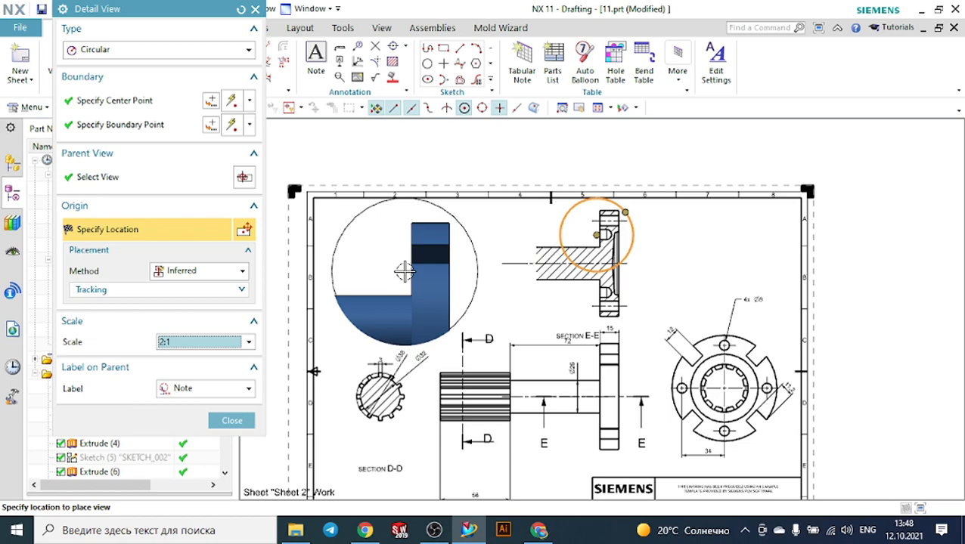
Step: Place the 2:1 detail view in line with section E-E, above section D-D, and finish the detail view command
{"action": "left_click", "coordinate": [405, 273]}
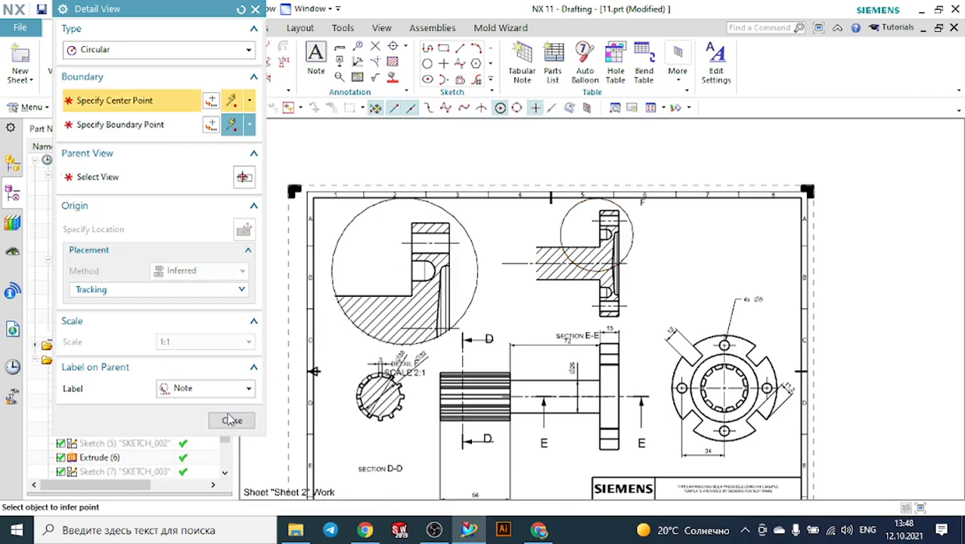
{"action": "left_click", "coordinate": [232, 425]}
{"action": "scroll", "coordinate": [429, 235], "scroll_direction": "down", "scroll_amount": 3}
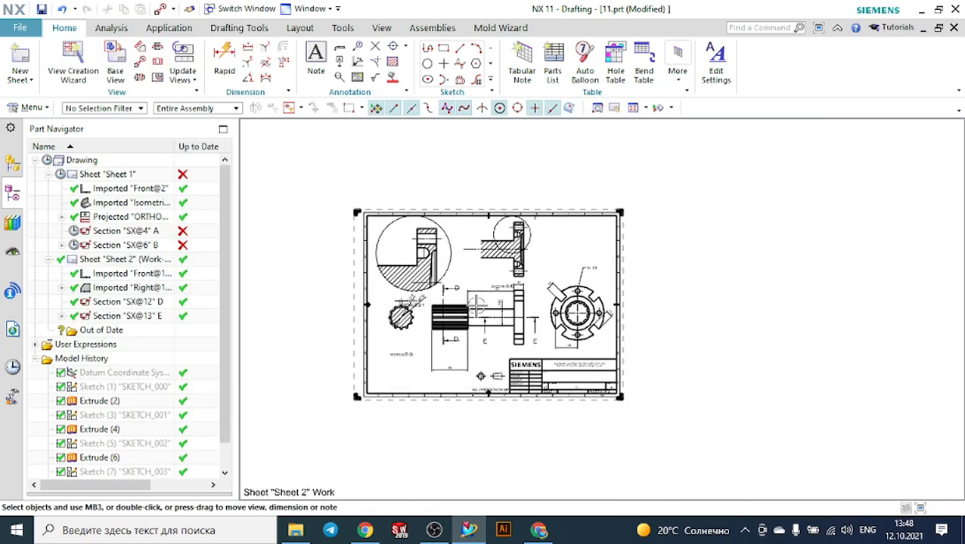
Step: Move the side view with section D-D, and the flange end view, slightly further down the sheet
{"action": "scroll", "coordinate": [481, 306], "scroll_direction": "up", "scroll_amount": 3}
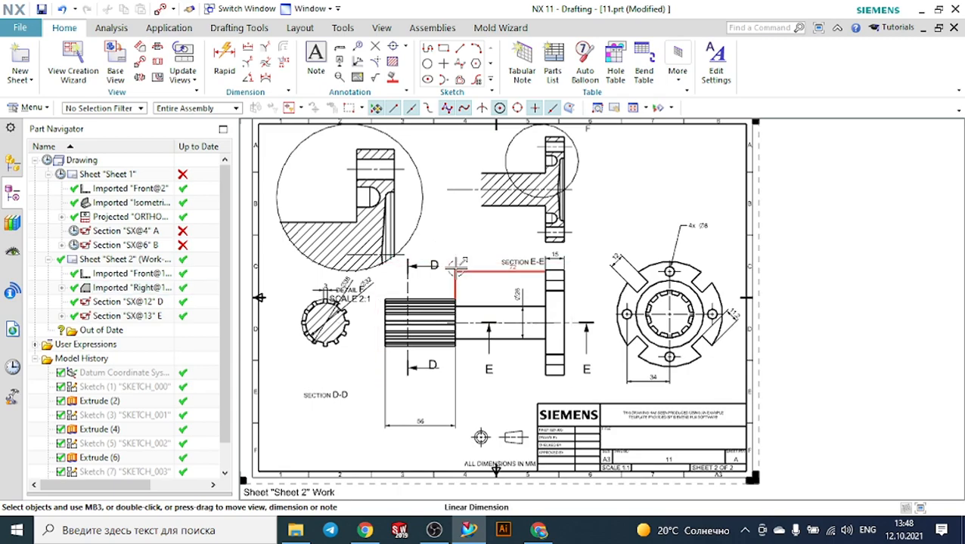
{"action": "left_click_drag", "start_coordinate": [455, 261], "coordinate": [454, 273]}
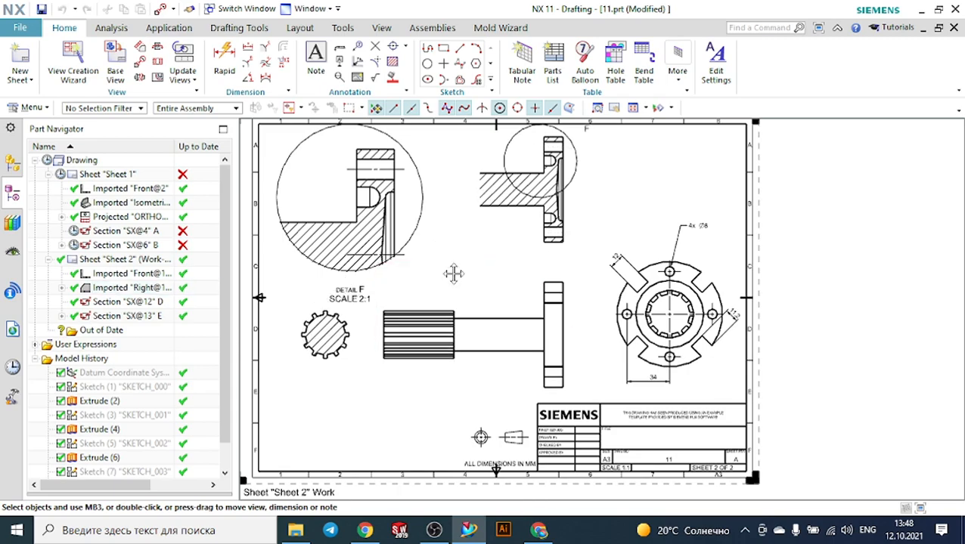
{"action": "left_click_drag", "start_coordinate": [644, 268], "coordinate": [649, 288]}
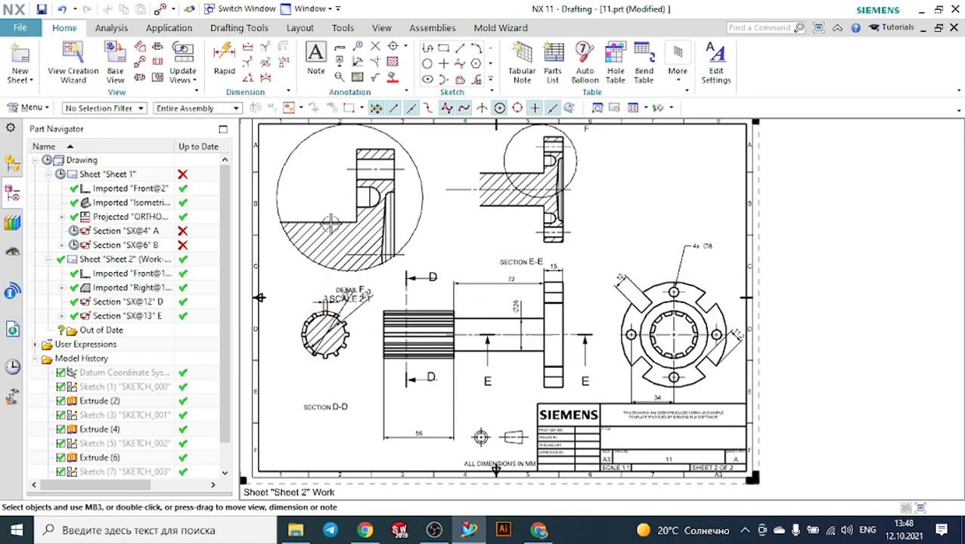
Step: Add a diametral dimension to the groove's rounded bottom in detail F, with its text outside the detail boundary
{"action": "scroll", "coordinate": [580, 252], "scroll_direction": "down", "scroll_amount": 2}
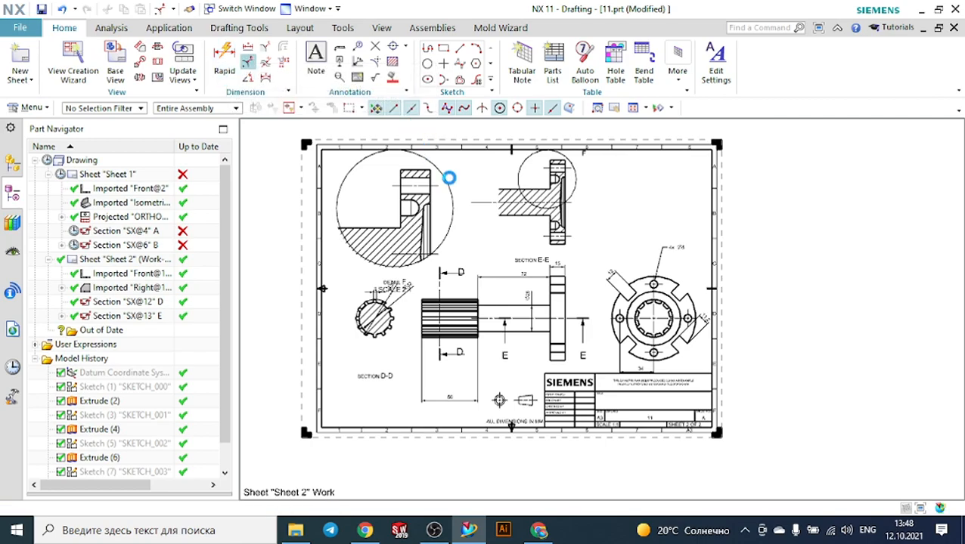
{"action": "scroll", "coordinate": [421, 228], "scroll_direction": "up", "scroll_amount": 4}
{"action": "left_click", "coordinate": [404, 193]}
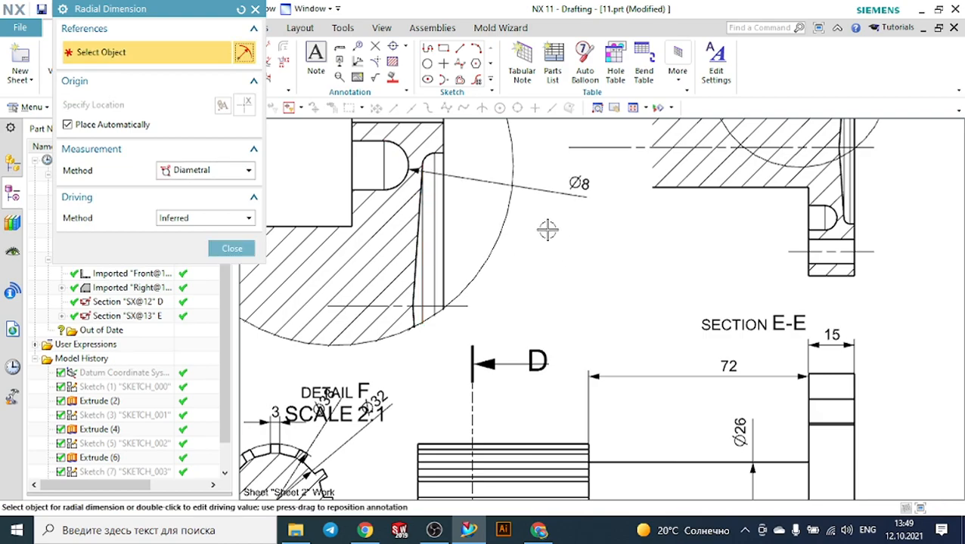
{"action": "scroll", "coordinate": [547, 230], "scroll_direction": "down", "scroll_amount": 2}
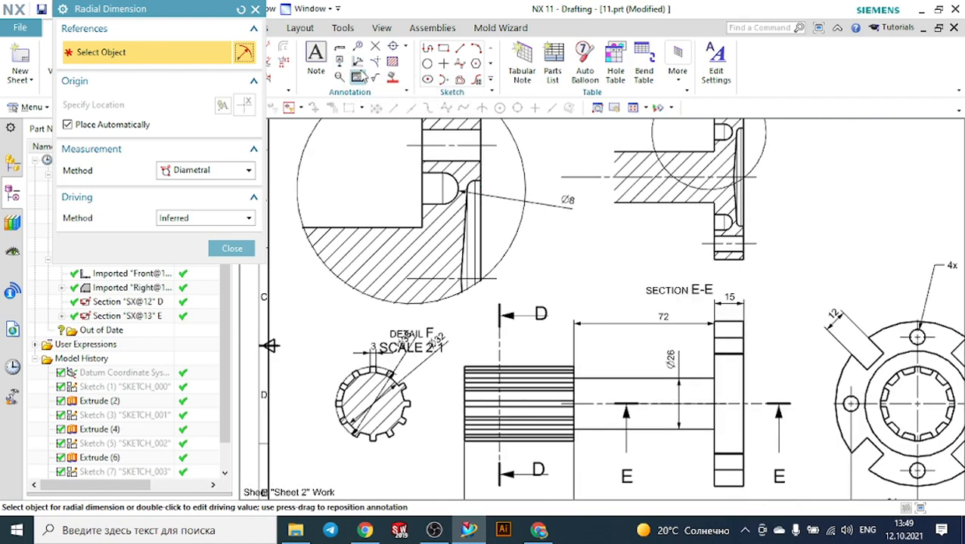
{"action": "left_click", "coordinate": [255, 9]}
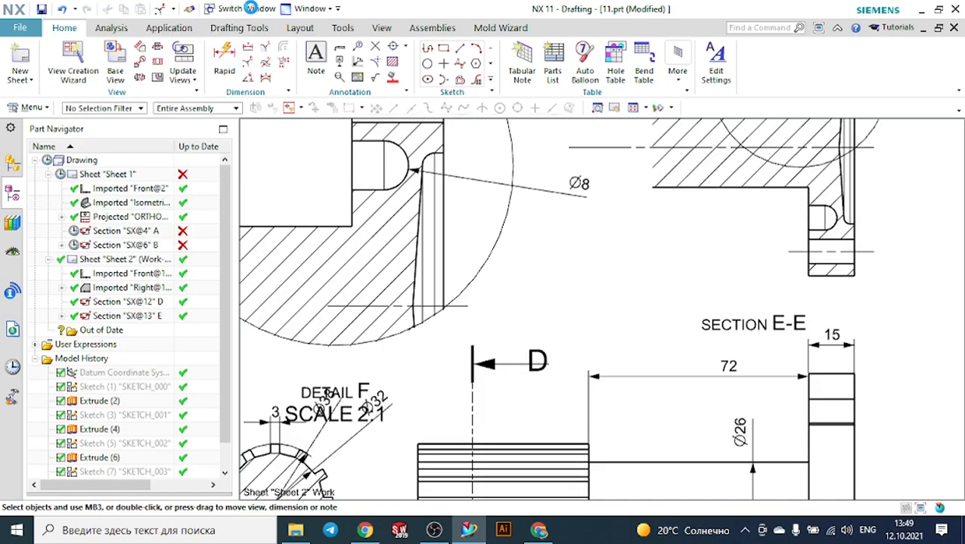
Step: Dimension the depth of the groove's straight portion in detail F, placing the linear dimension just below the detail circle
{"action": "left_click", "coordinate": [249, 49]}
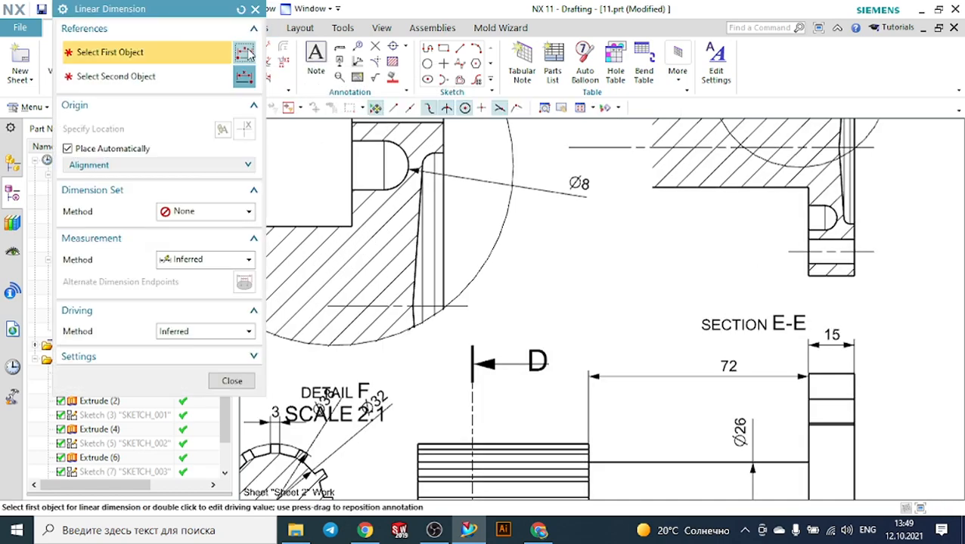
{"action": "scroll", "coordinate": [414, 210], "scroll_direction": "up", "scroll_amount": 3}
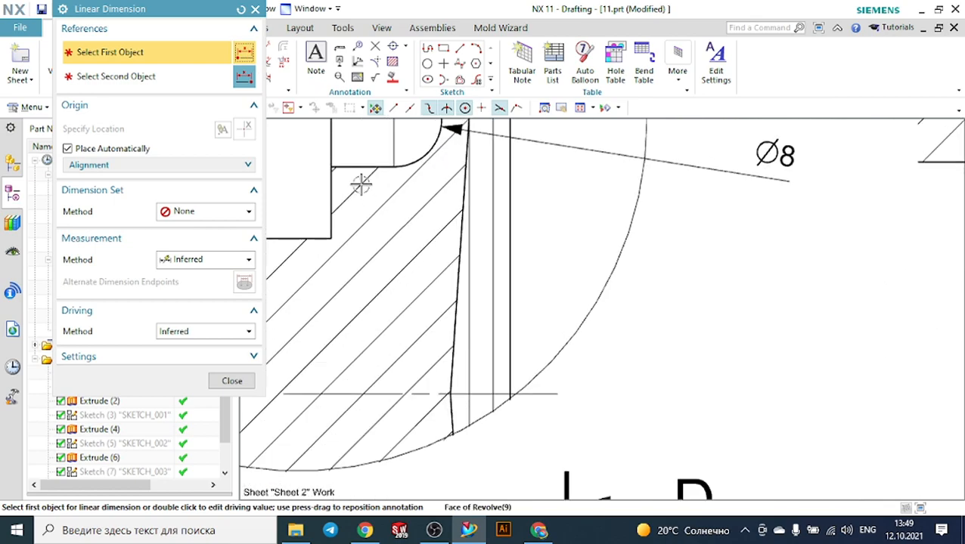
{"action": "left_click", "coordinate": [330, 164]}
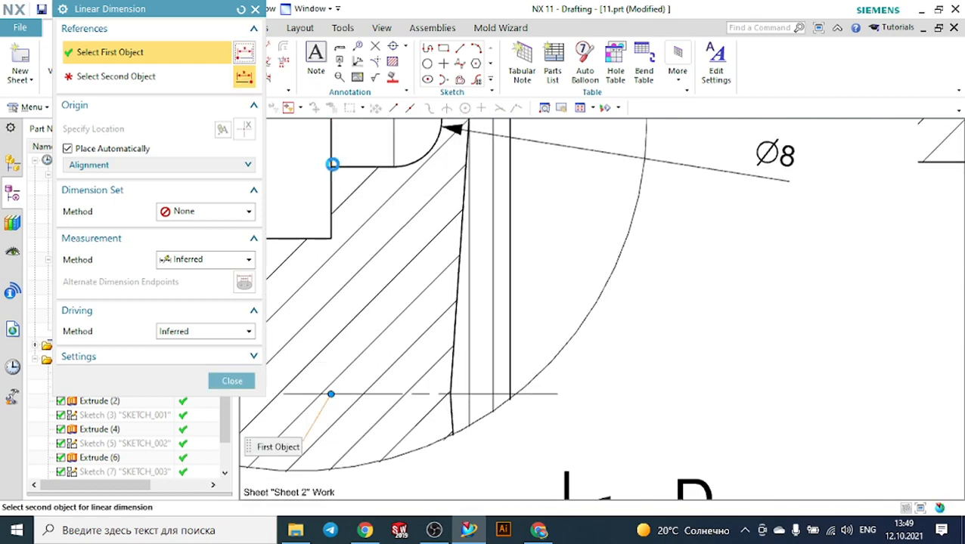
{"action": "left_click", "coordinate": [393, 161]}
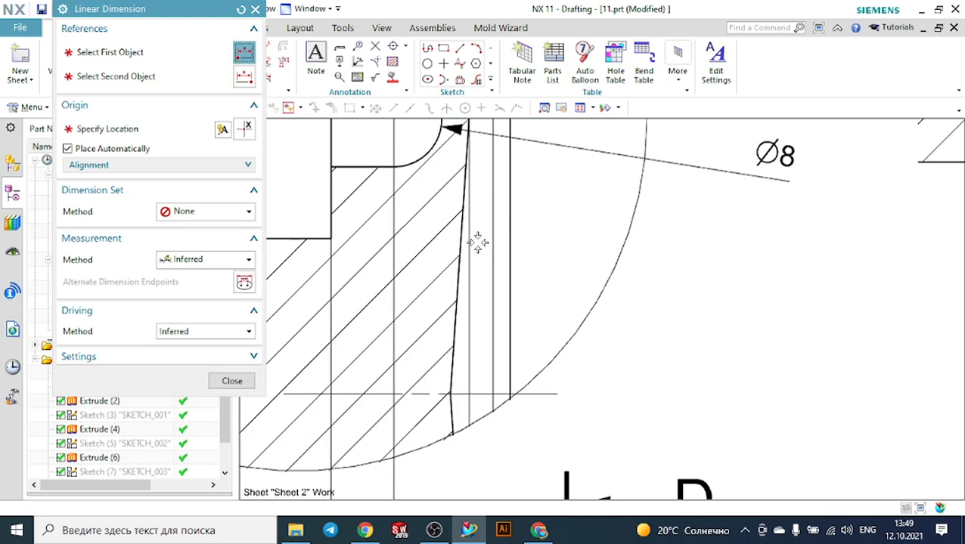
{"action": "scroll", "coordinate": [524, 236], "scroll_direction": "down", "scroll_amount": 5}
{"action": "scroll", "coordinate": [499, 321], "scroll_direction": "up", "scroll_amount": 4}
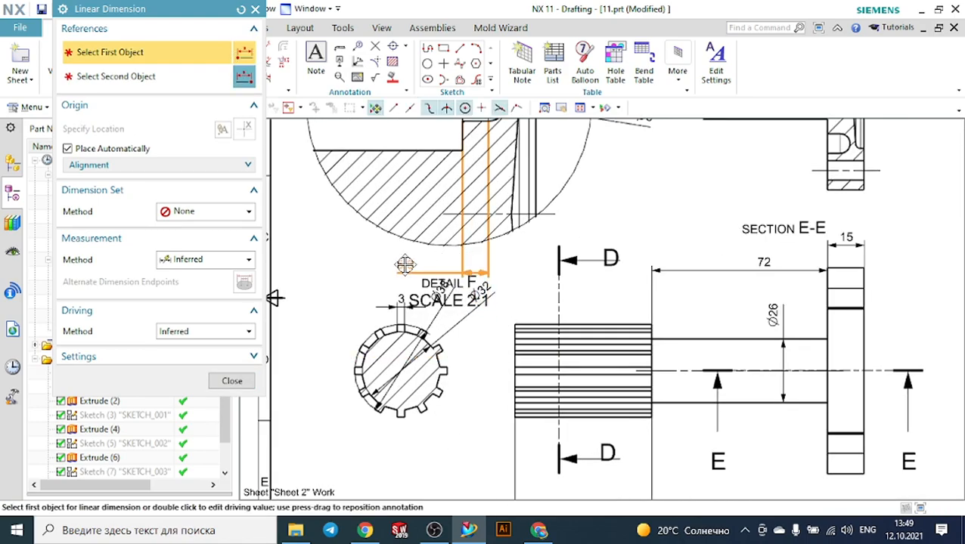
{"action": "scroll", "coordinate": [394, 258], "scroll_direction": "down", "scroll_amount": 2}
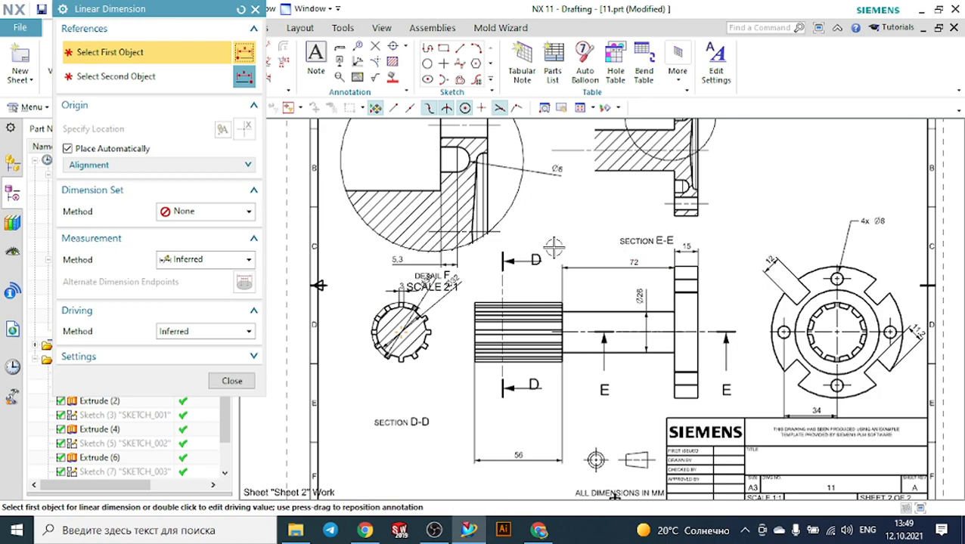
{"action": "scroll", "coordinate": [546, 302], "scroll_direction": "down", "scroll_amount": 3}
{"action": "scroll", "coordinate": [595, 350], "scroll_direction": "up", "scroll_amount": 3}
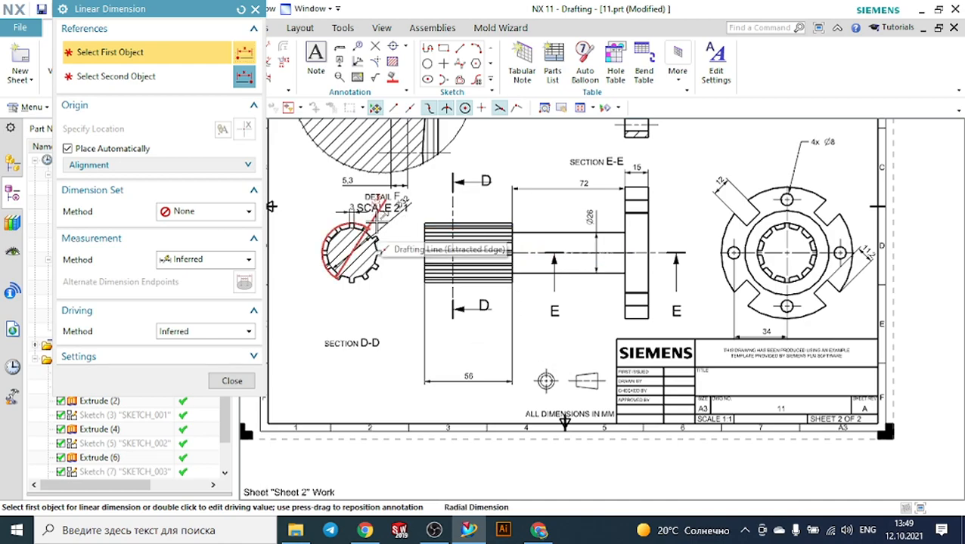
{"action": "left_click", "coordinate": [232, 381]}
Step: Move the side view further down so that section D-D and its dimensions clear the detail F label
{"action": "scroll", "coordinate": [529, 287], "scroll_direction": "up", "scroll_amount": 2}
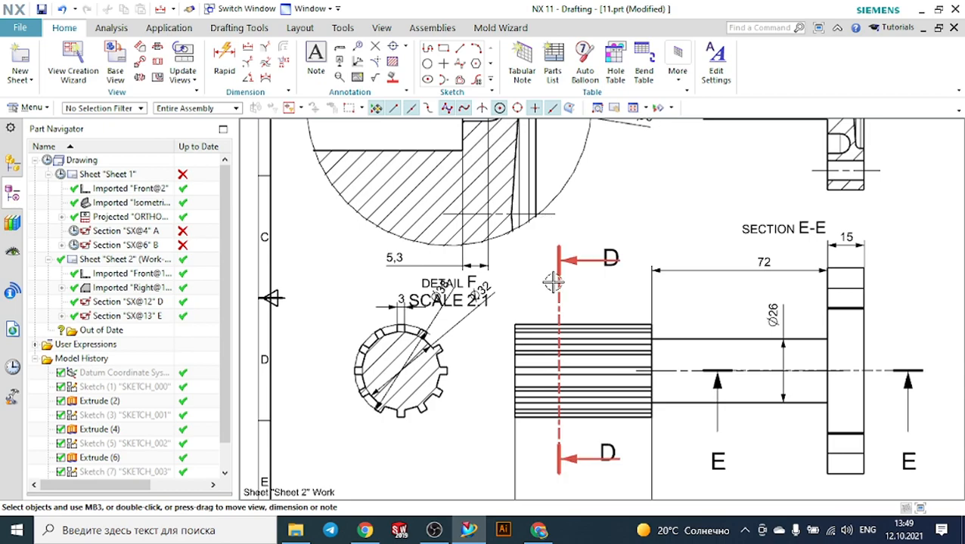
{"action": "mouse_move", "coordinate": [527, 316]}
{"action": "left_mouse_down"}
{"action": "mouse_move", "coordinate": [521, 307]}
{"action": "mouse_move", "coordinate": [519, 349]}
{"action": "mouse_move", "coordinate": [532, 330]}
{"action": "left_mouse_up"}
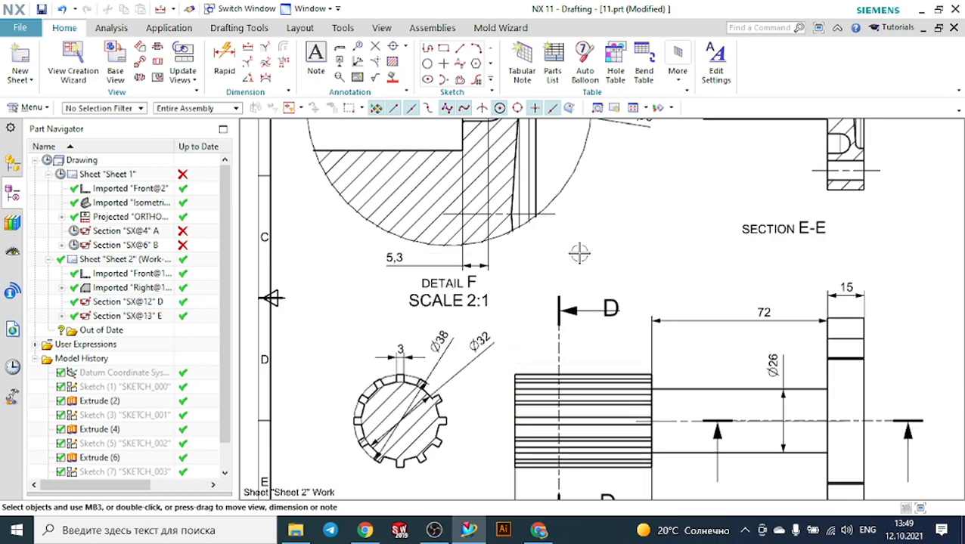
{"action": "scroll", "coordinate": [578, 251], "scroll_direction": "down", "scroll_amount": 1}
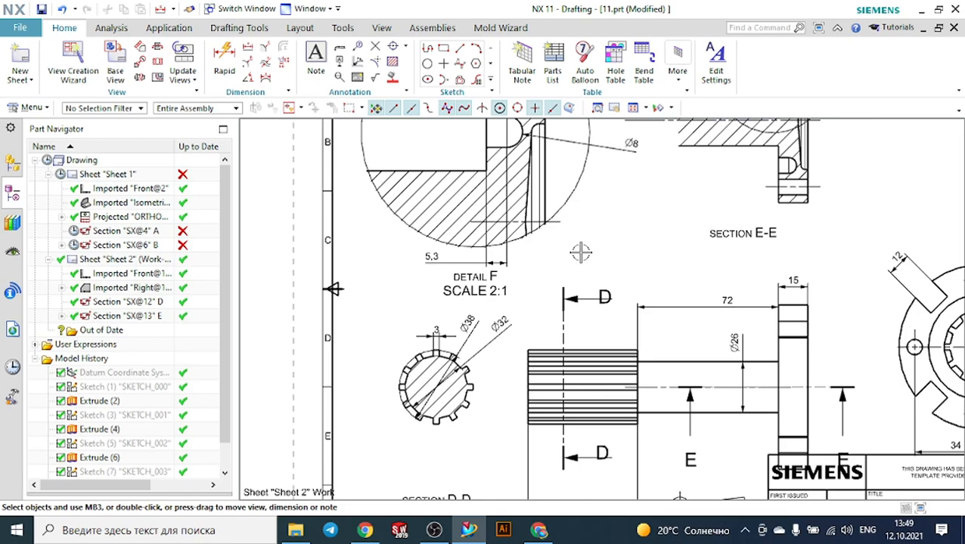
Step: Add a linear dimension in section E-E from the centreline to the upper edge of the flange's end-face recess, beside the flange
{"action": "scroll", "coordinate": [580, 252], "scroll_direction": "down", "scroll_amount": 2}
{"action": "scroll", "coordinate": [630, 162], "scroll_direction": "up", "scroll_amount": 1}
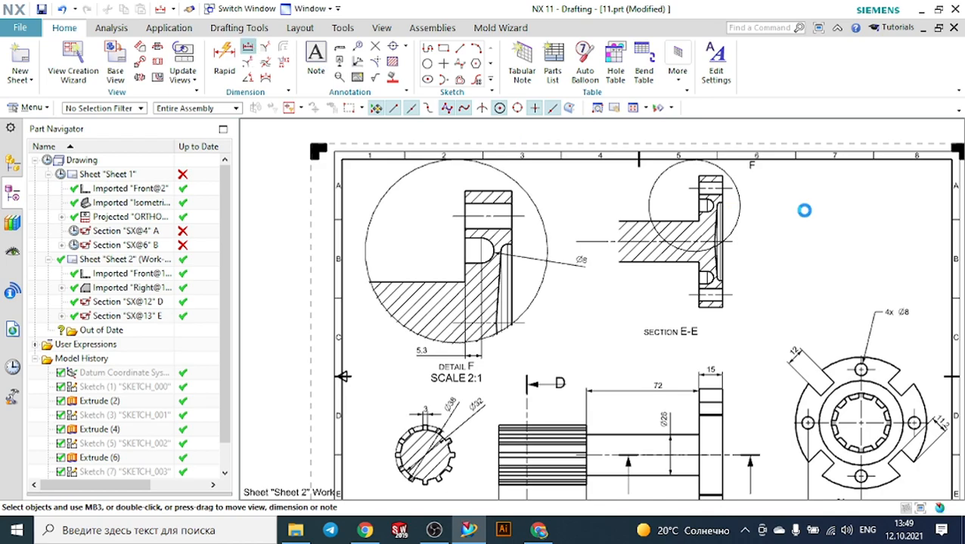
{"action": "scroll", "coordinate": [744, 246], "scroll_direction": "up", "scroll_amount": 5}
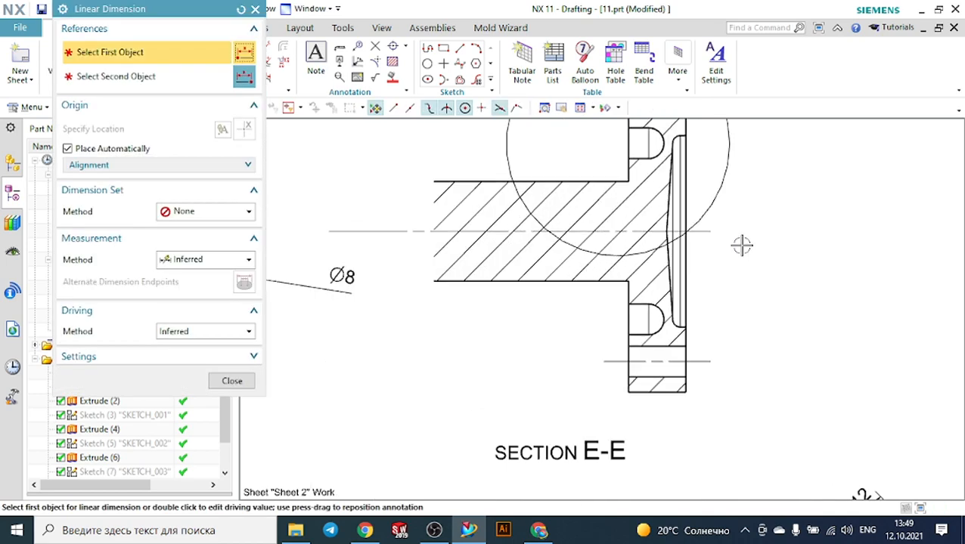
{"action": "scroll", "coordinate": [686, 234], "scroll_direction": "up", "scroll_amount": 2}
{"action": "left_click", "coordinate": [672, 229]}
{"action": "scroll", "coordinate": [721, 228], "scroll_direction": "down", "scroll_amount": 2}
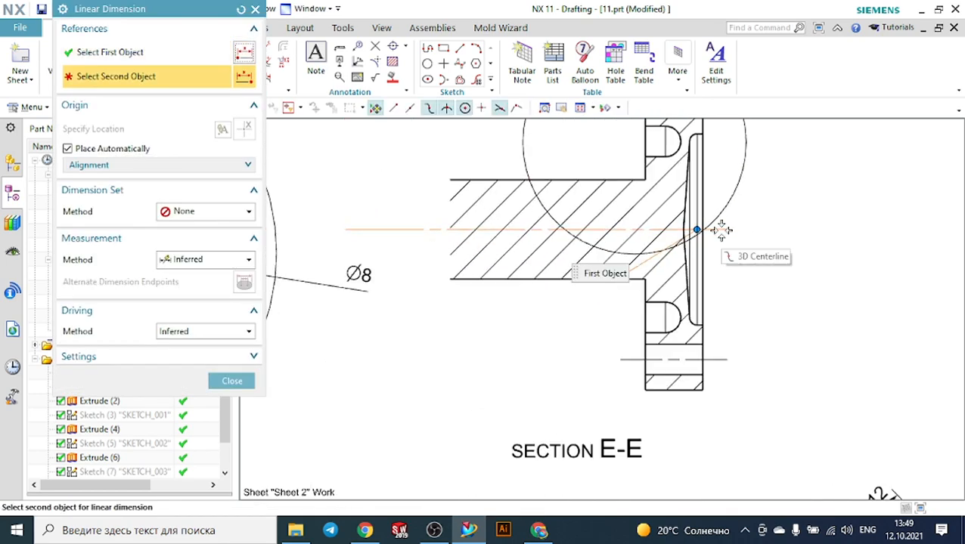
{"action": "left_click", "coordinate": [701, 132]}
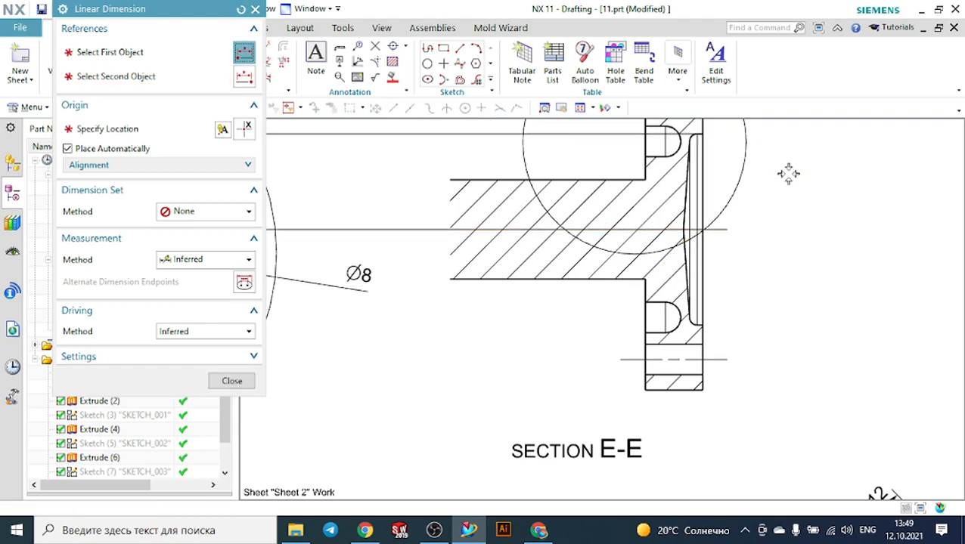
{"action": "scroll", "coordinate": [789, 186], "scroll_direction": "down", "scroll_amount": 5}
{"action": "scroll", "coordinate": [819, 198], "scroll_direction": "up", "scroll_amount": 3}
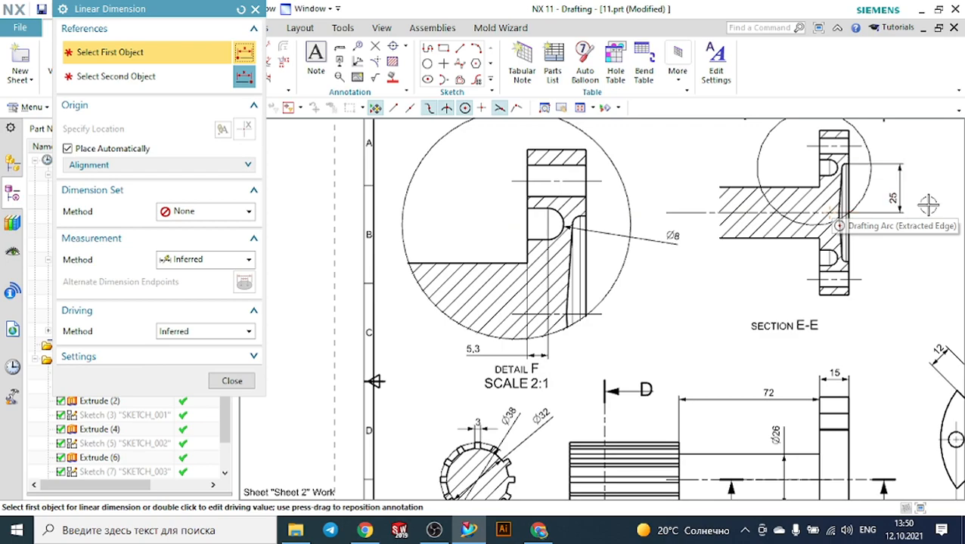
{"action": "scroll", "coordinate": [921, 207], "scroll_direction": "up", "scroll_amount": 3}
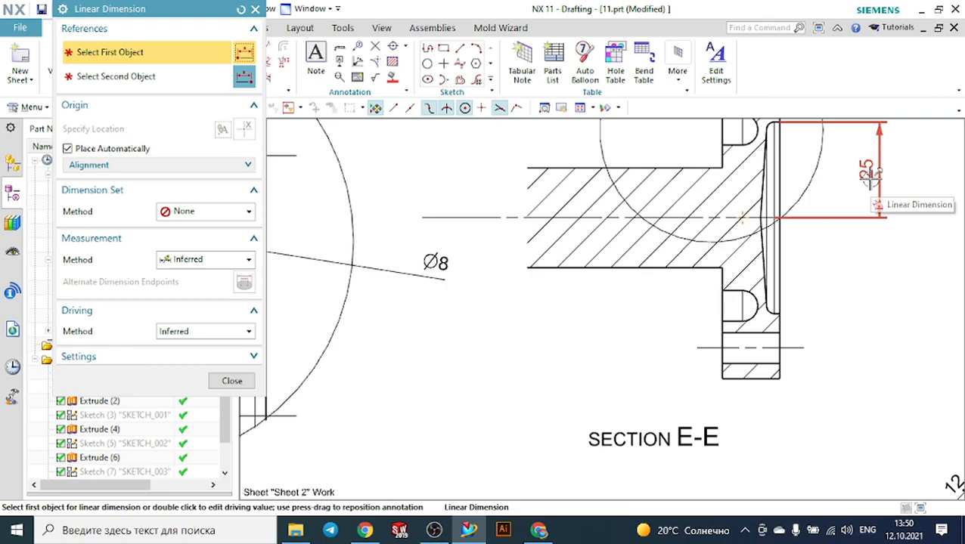
{"action": "scroll", "coordinate": [693, 185], "scroll_direction": "down", "scroll_amount": 2}
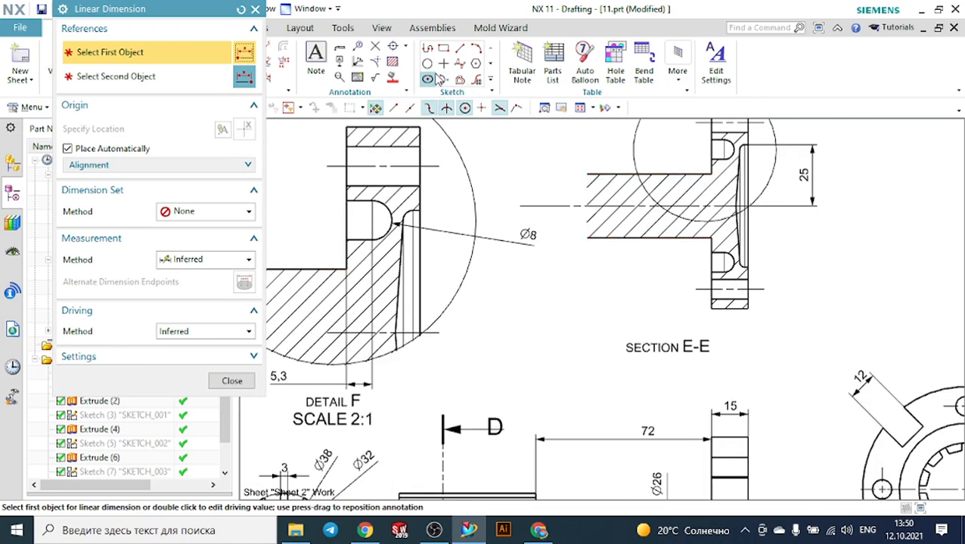
Step: Dimension the vertical distance from the centerline to the upper groove's arc in Section E-E, placing it left of the view
{"action": "scroll", "coordinate": [728, 135], "scroll_direction": "up", "scroll_amount": 2}
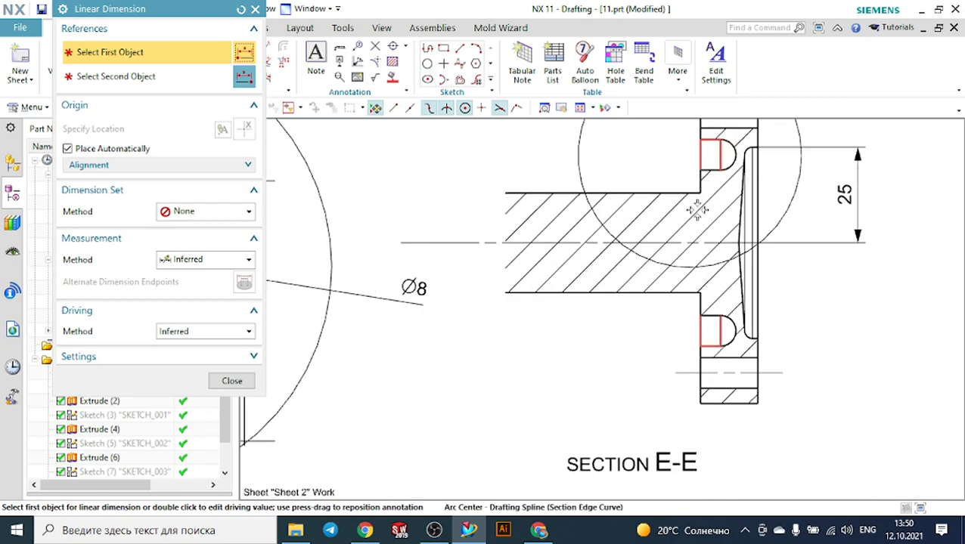
{"action": "left_click", "coordinate": [656, 242]}
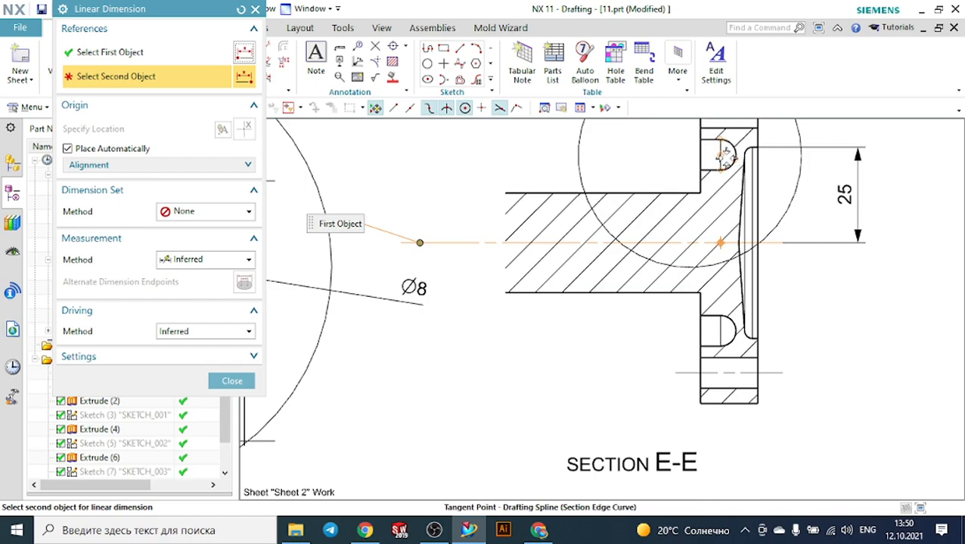
{"action": "left_click", "coordinate": [729, 162]}
{"action": "left_click", "coordinate": [901, 193]}
{"action": "mouse_move", "coordinate": [902, 194]}
{"action": "left_mouse_down"}
{"action": "mouse_move", "coordinate": [437, 209]}
{"action": "mouse_move", "coordinate": [454, 212]}
{"action": "mouse_move", "coordinate": [432, 197]}
{"action": "left_mouse_up"}
{"action": "scroll", "coordinate": [600, 220], "scroll_direction": "down", "scroll_amount": 5}
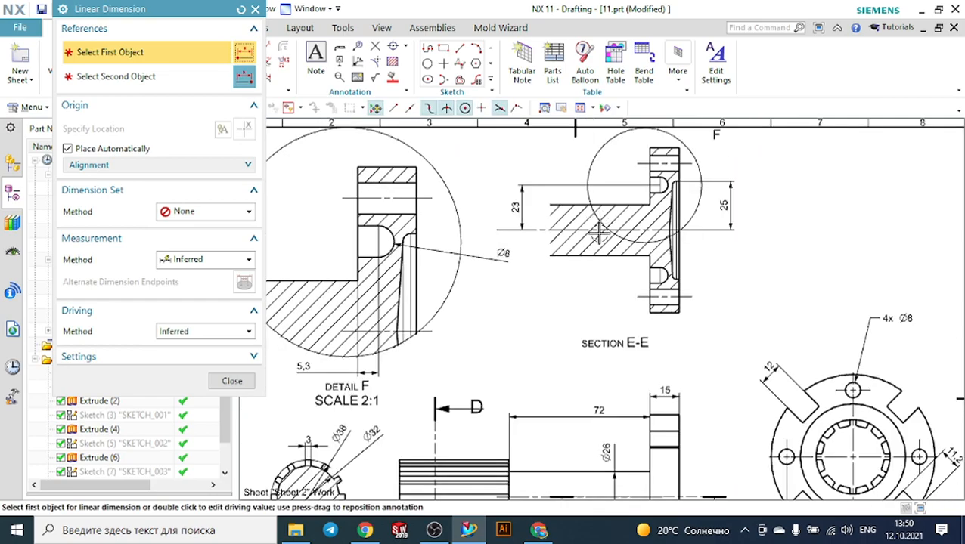
Step: Move the 5,3 dimension above the flange in Detail F and finish linear dimensioning
{"action": "scroll", "coordinate": [439, 235], "scroll_direction": "up", "scroll_amount": 4}
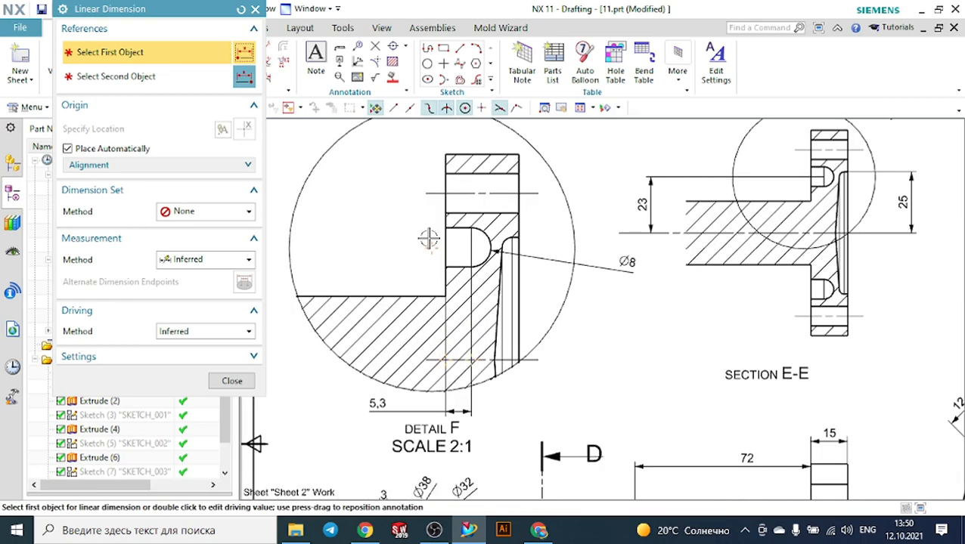
{"action": "left_click_drag", "start_coordinate": [396, 402], "coordinate": [365, 135]}
{"action": "scroll", "coordinate": [527, 211], "scroll_direction": "down", "scroll_amount": 3}
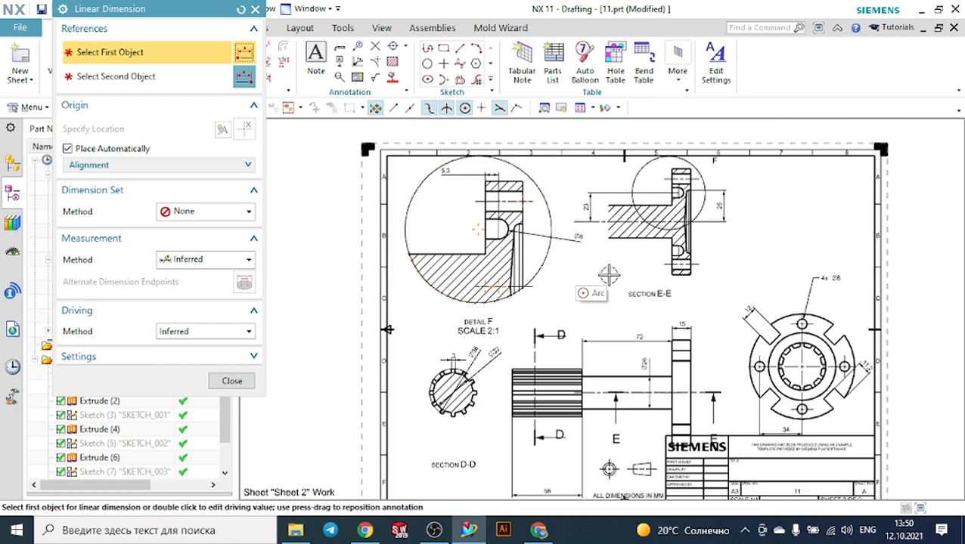
{"action": "left_click", "coordinate": [232, 382]}
Step: Start a new base view on Sheet 2 using the Isometric model view
{"action": "left_click", "coordinate": [115, 64]}
{"action": "left_click", "coordinate": [182, 370]}
{"action": "left_click", "coordinate": [183, 370]}
{"action": "scroll", "coordinate": [182, 371], "scroll_direction": "down", "scroll_amount": 3}
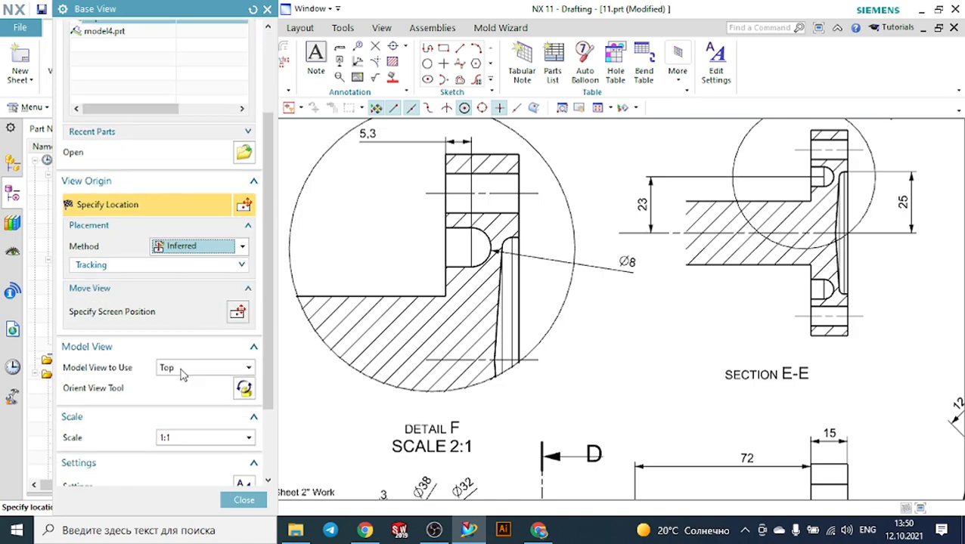
{"action": "left_click", "coordinate": [182, 371]}
{"action": "left_click", "coordinate": [182, 454]}
{"action": "scroll", "coordinate": [202, 367], "scroll_direction": "down", "scroll_amount": 3}
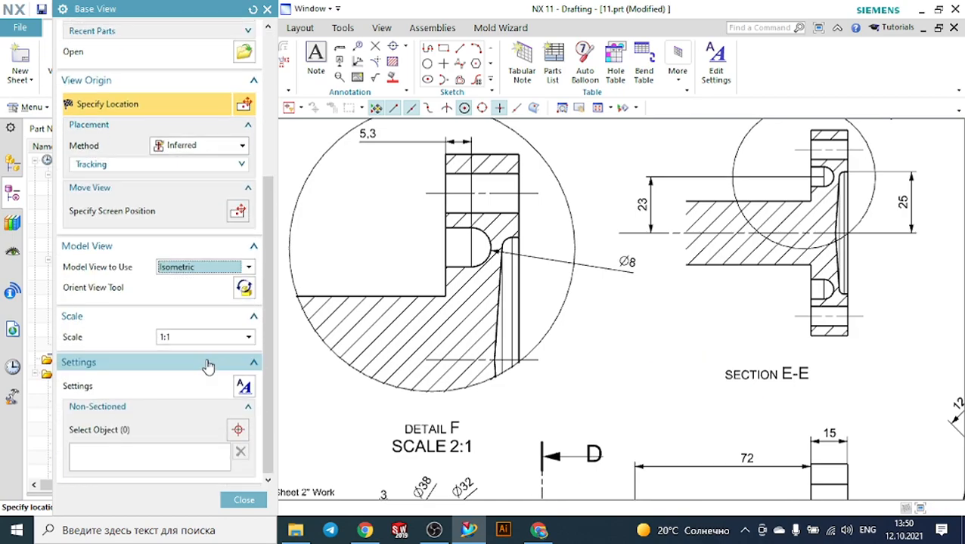
{"action": "scroll", "coordinate": [637, 313], "scroll_direction": "down", "scroll_amount": 5}
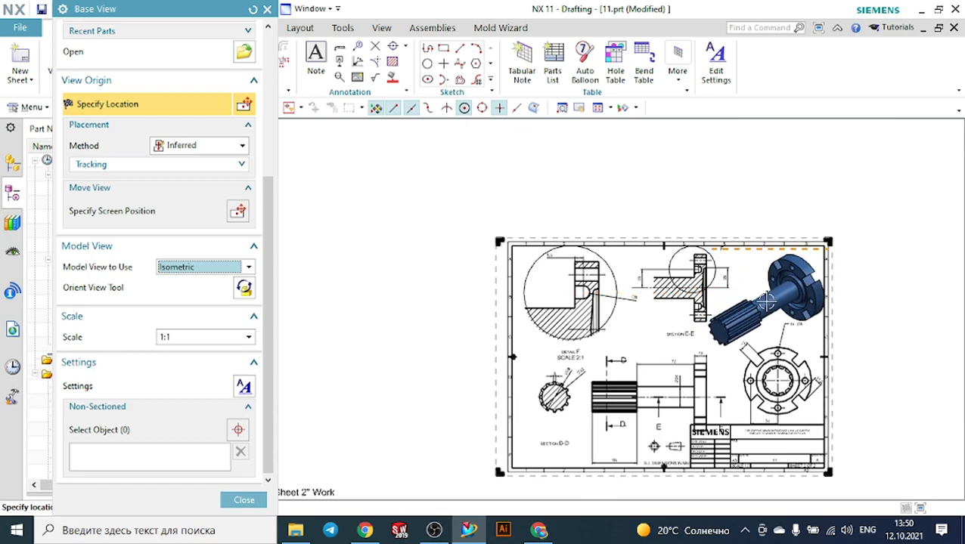
Step: Set the isometric view's scale to 1:2 and place it in the empty area to the right of Section E-E, without projected views
{"action": "left_click", "coordinate": [173, 339]}
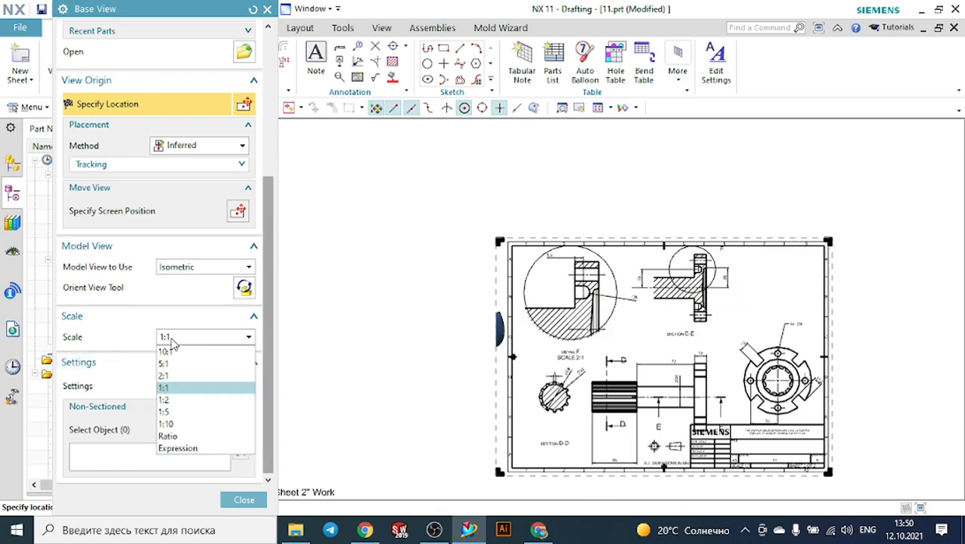
{"action": "left_click", "coordinate": [173, 378]}
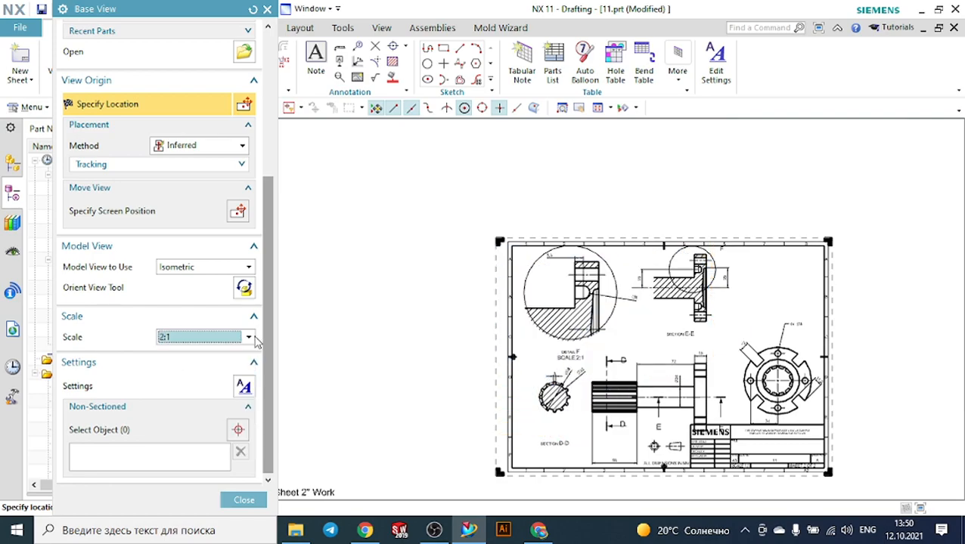
{"action": "left_click", "coordinate": [173, 338]}
{"action": "left_click", "coordinate": [173, 401]}
{"action": "scroll", "coordinate": [793, 291], "scroll_direction": "up", "scroll_amount": 3}
{"action": "left_click", "coordinate": [766, 282]}
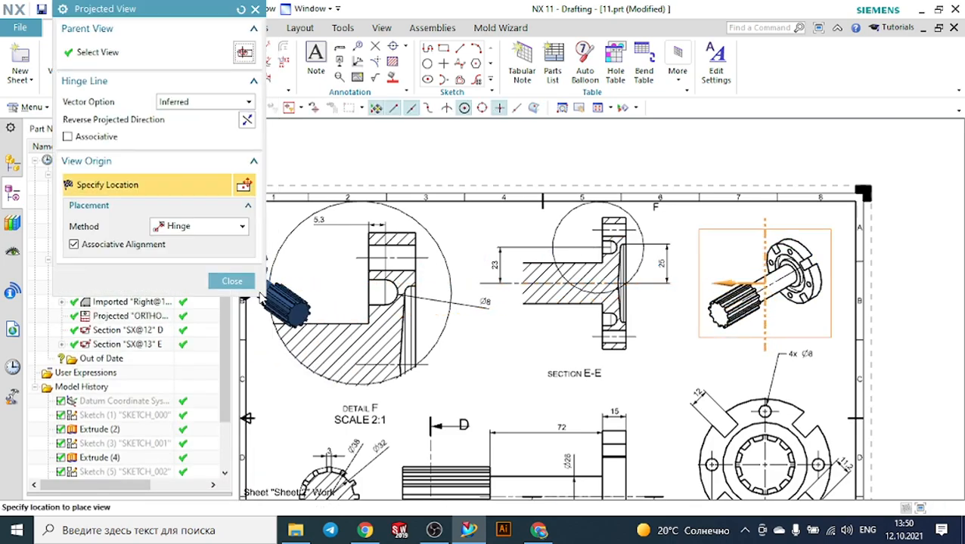
{"action": "left_click", "coordinate": [232, 281]}
Step: Change the isometric view's shading rendering style to Fully Shaded
{"action": "scroll", "coordinate": [522, 276], "scroll_direction": "down", "scroll_amount": 3}
{"action": "scroll", "coordinate": [521, 276], "scroll_direction": "up", "scroll_amount": 1}
{"action": "left_click", "coordinate": [622, 255]}
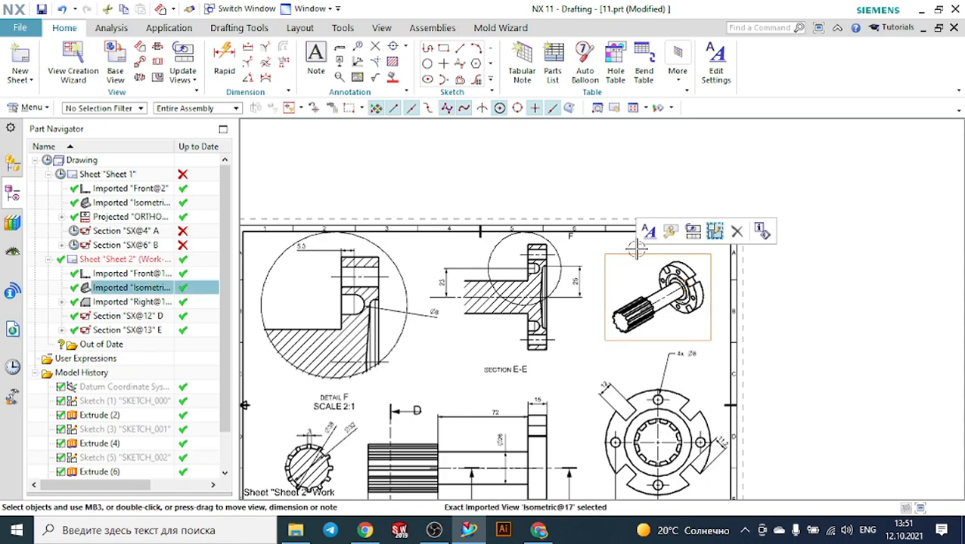
{"action": "left_click", "coordinate": [648, 232]}
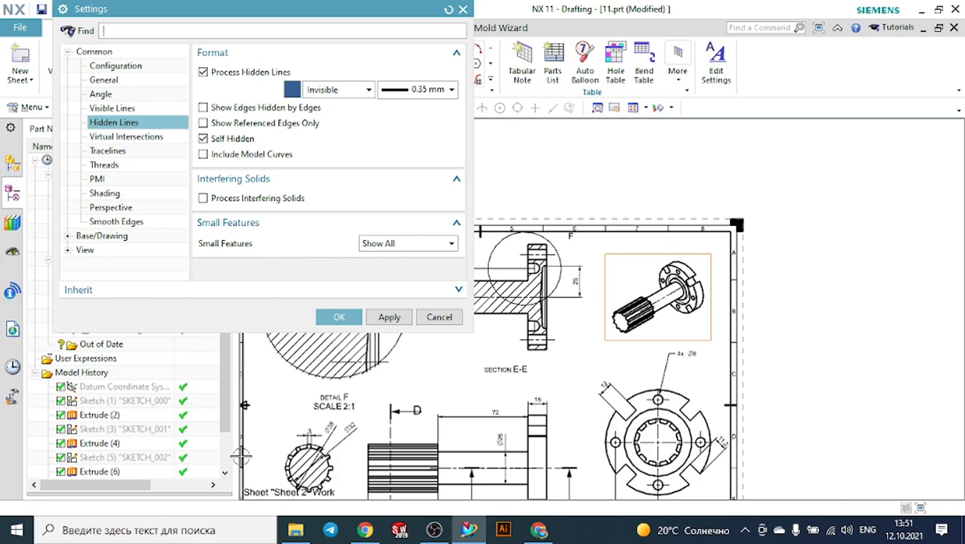
{"action": "left_click", "coordinate": [106, 194]}
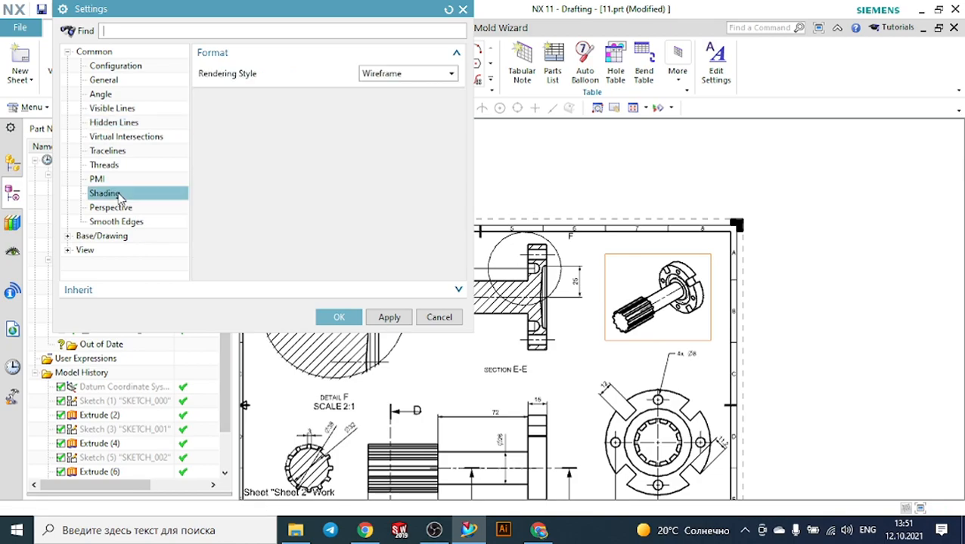
{"action": "left_click", "coordinate": [381, 75]}
{"action": "left_click", "coordinate": [382, 89]}
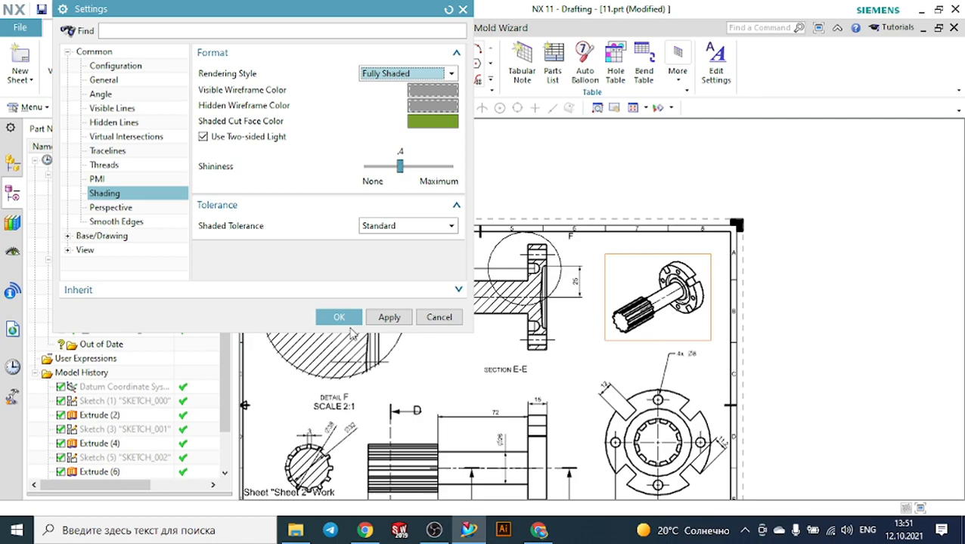
{"action": "left_click", "coordinate": [338, 318]}
{"action": "scroll", "coordinate": [525, 282], "scroll_direction": "down", "scroll_amount": 2}
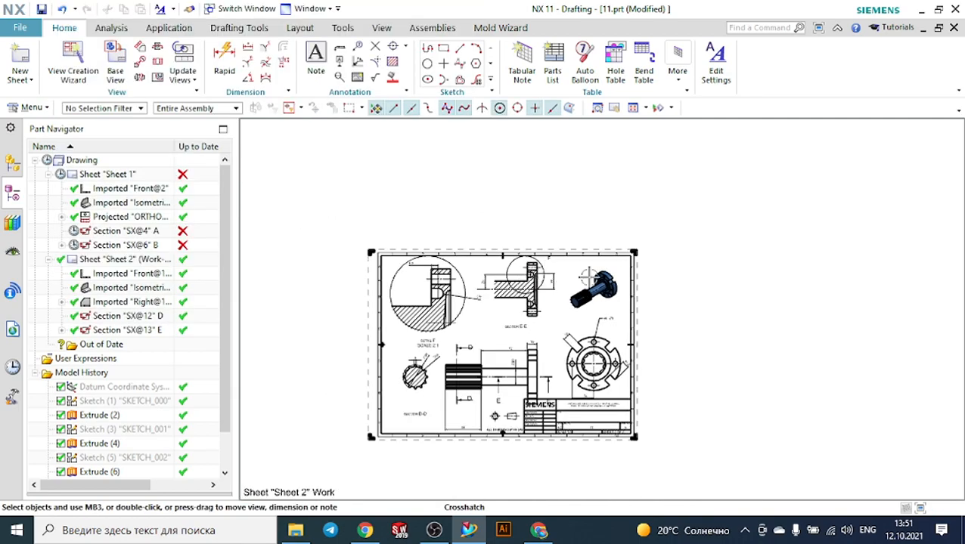
{"action": "scroll", "coordinate": [652, 303], "scroll_direction": "down", "scroll_amount": 1}
{"action": "scroll", "coordinate": [671, 378], "scroll_direction": "up", "scroll_amount": 2}
{"action": "scroll", "coordinate": [672, 379], "scroll_direction": "down", "scroll_amount": 1}
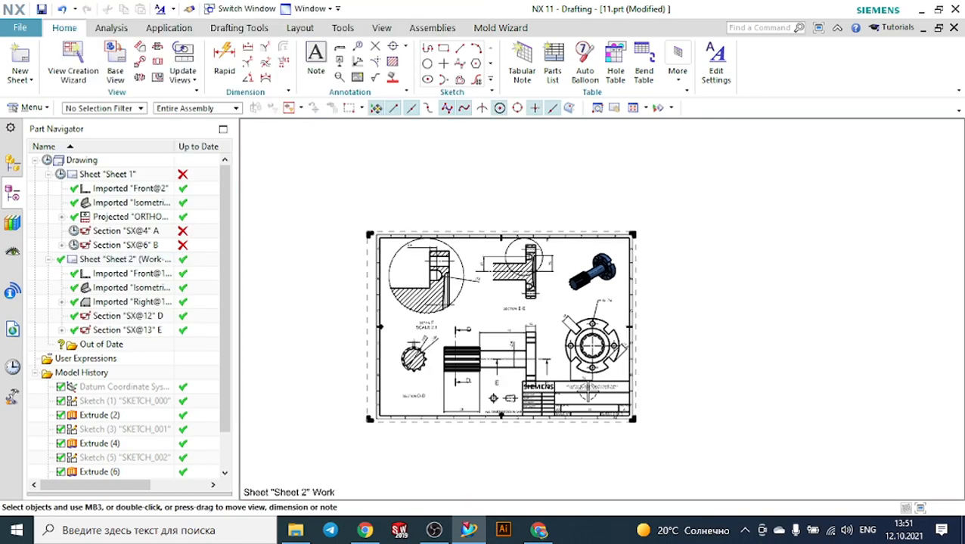
{"action": "scroll", "coordinate": [529, 398], "scroll_direction": "up", "scroll_amount": 2}
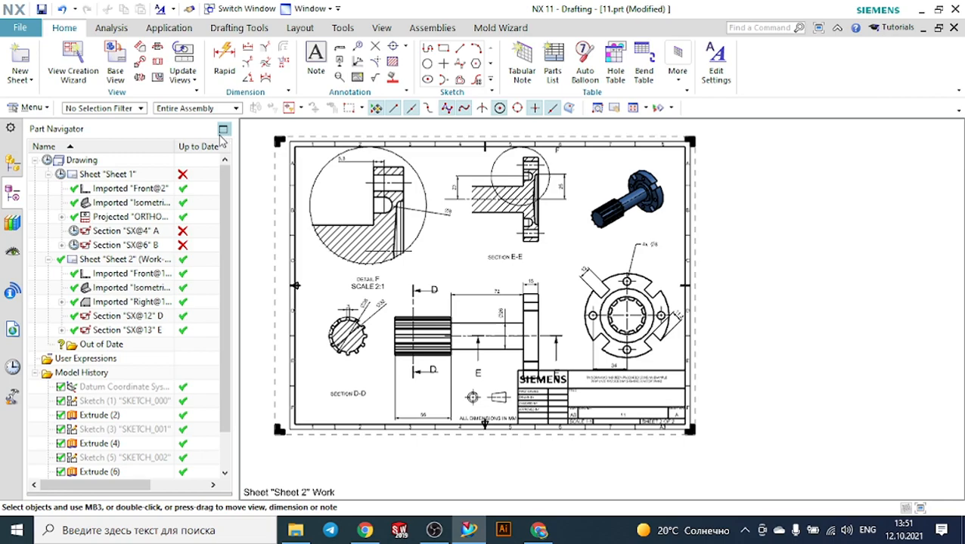
Step: Open part file 5, the pulley wheel, from the Extrude and revolve folder
{"action": "left_click", "coordinate": [15, 28]}
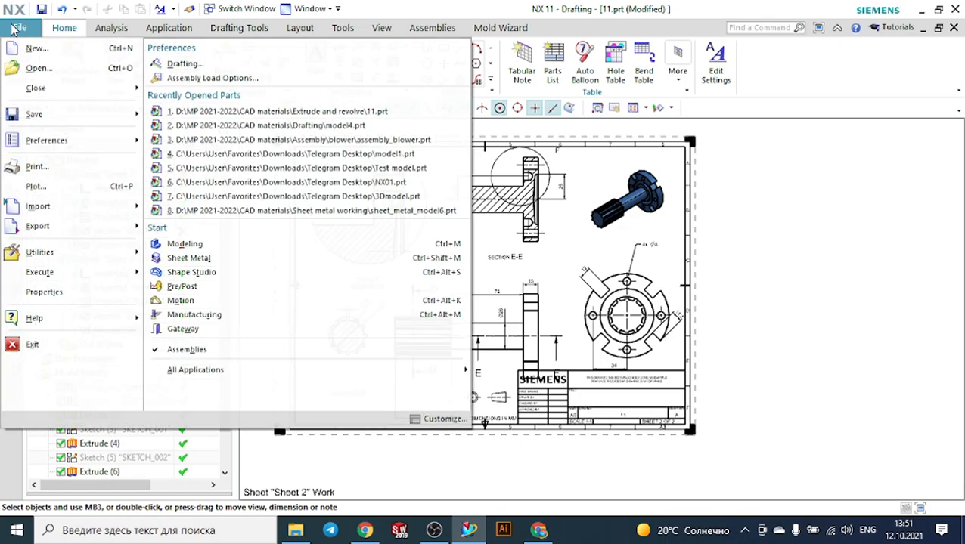
{"action": "left_click", "coordinate": [39, 69]}
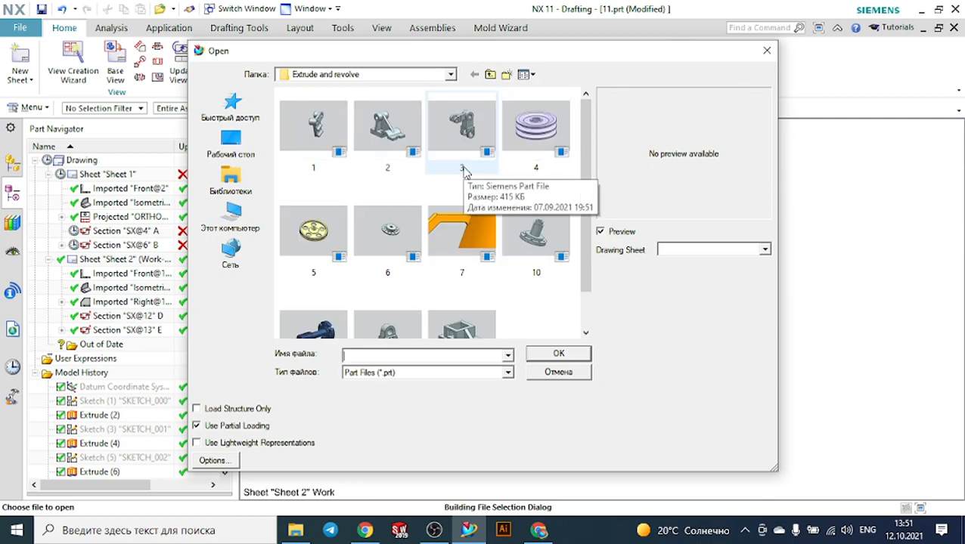
{"action": "scroll", "coordinate": [465, 172], "scroll_direction": "down", "scroll_amount": 1}
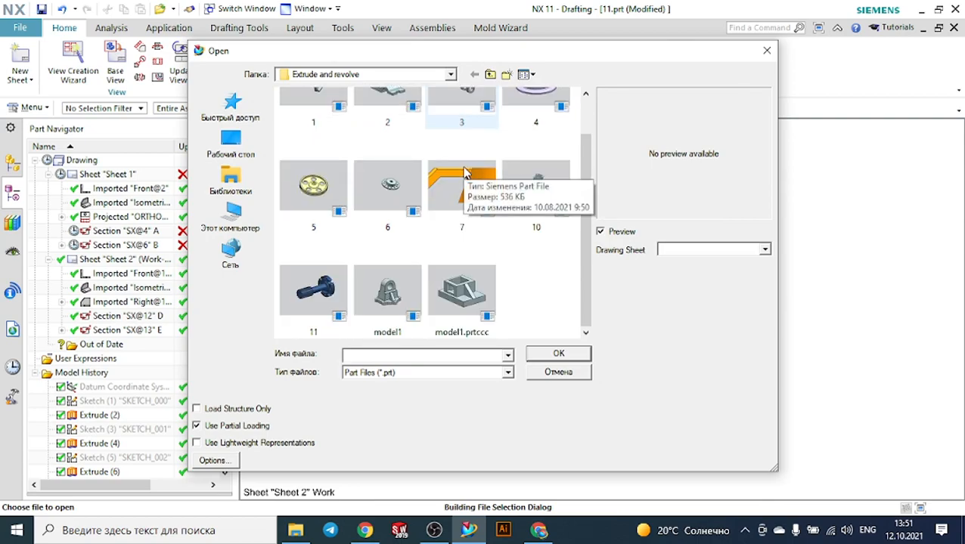
{"action": "left_click", "coordinate": [315, 180]}
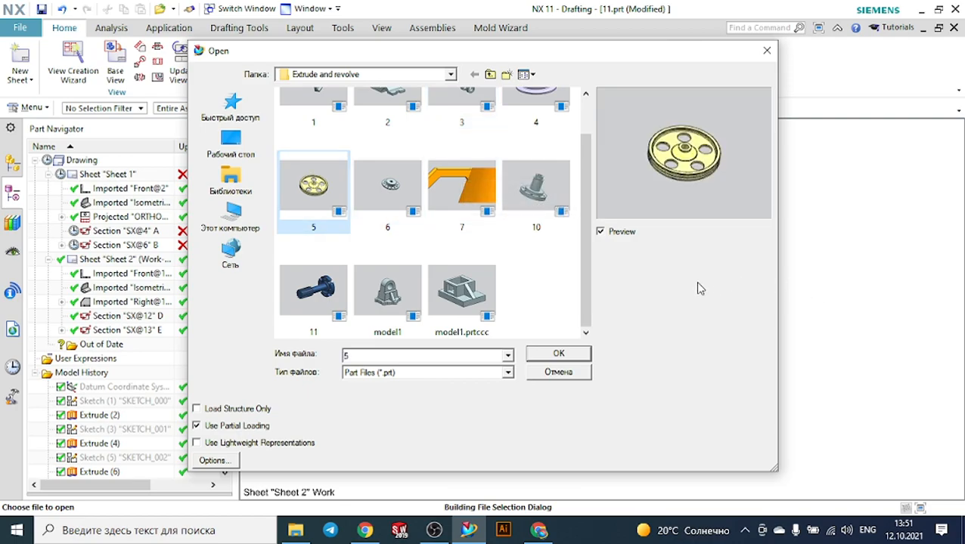
{"action": "left_click", "coordinate": [574, 355]}
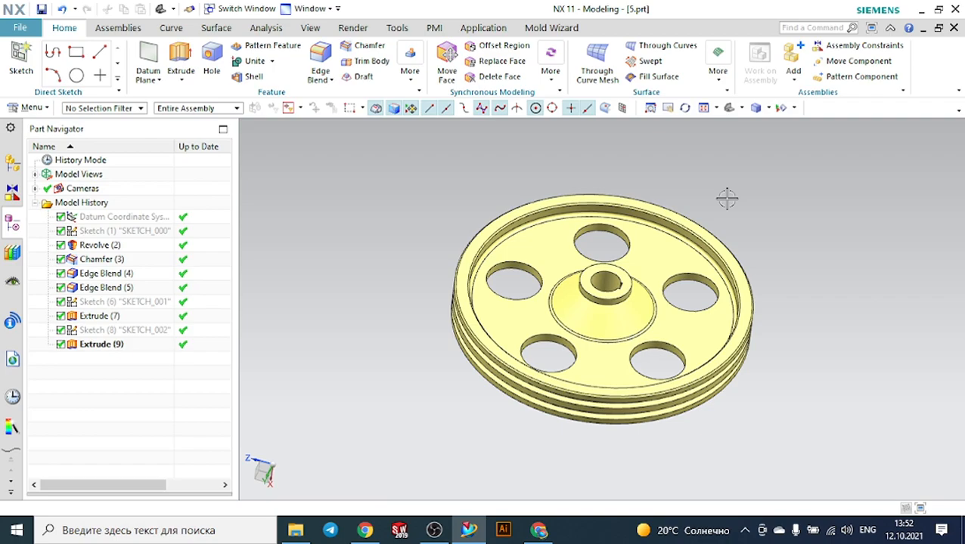
Step: Switch the wheel part to Drafting and create an A3 sheet from the template, skipping title block entries and the View Creation Wizard
{"action": "middle_click_drag", "start_coordinate": [727, 199], "coordinate": [681, 210]}
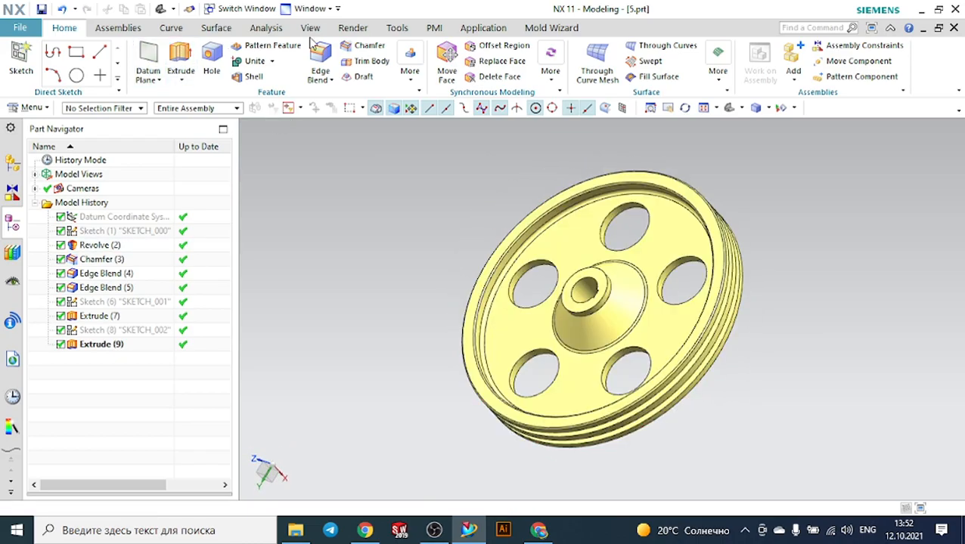
{"action": "left_click", "coordinate": [490, 28]}
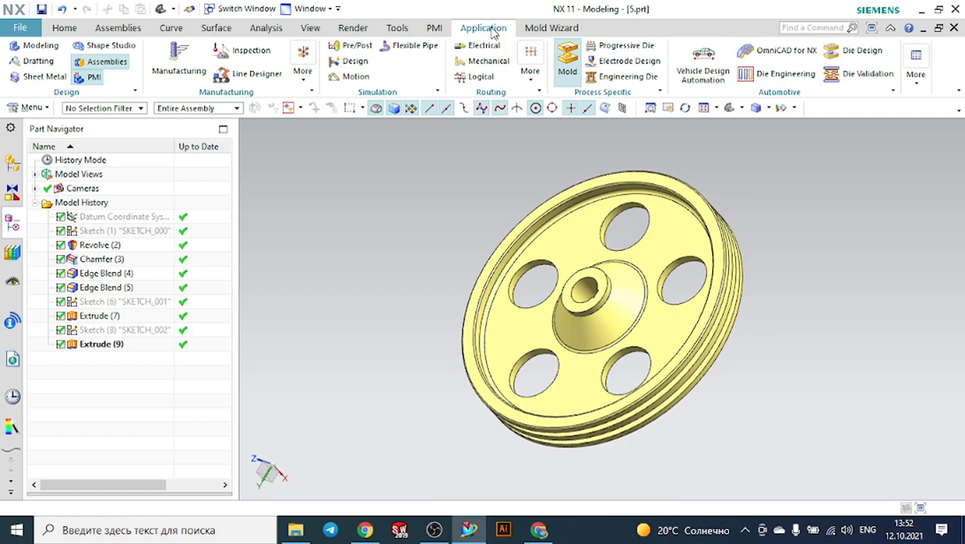
{"action": "left_click", "coordinate": [34, 60]}
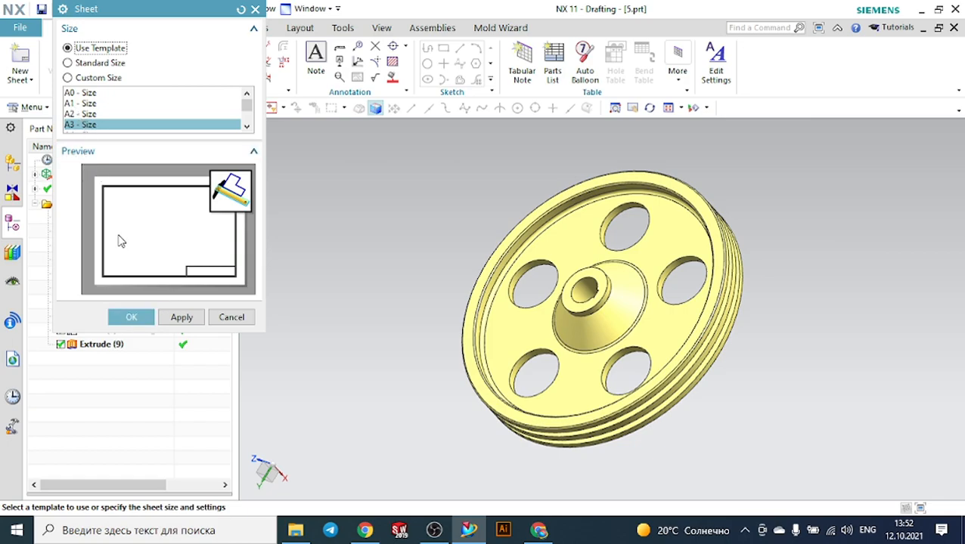
{"action": "left_click", "coordinate": [149, 318]}
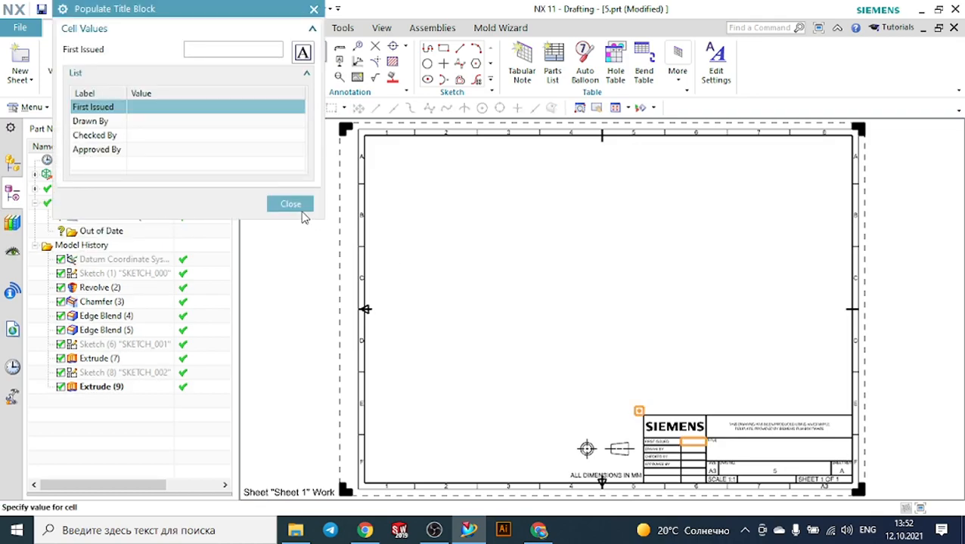
{"action": "left_click", "coordinate": [300, 208]}
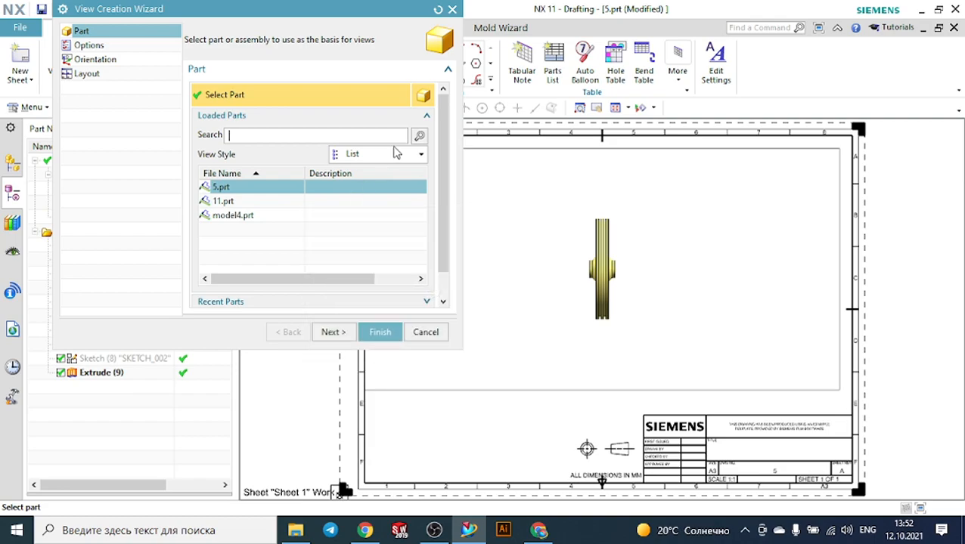
{"action": "left_click", "coordinate": [425, 332]}
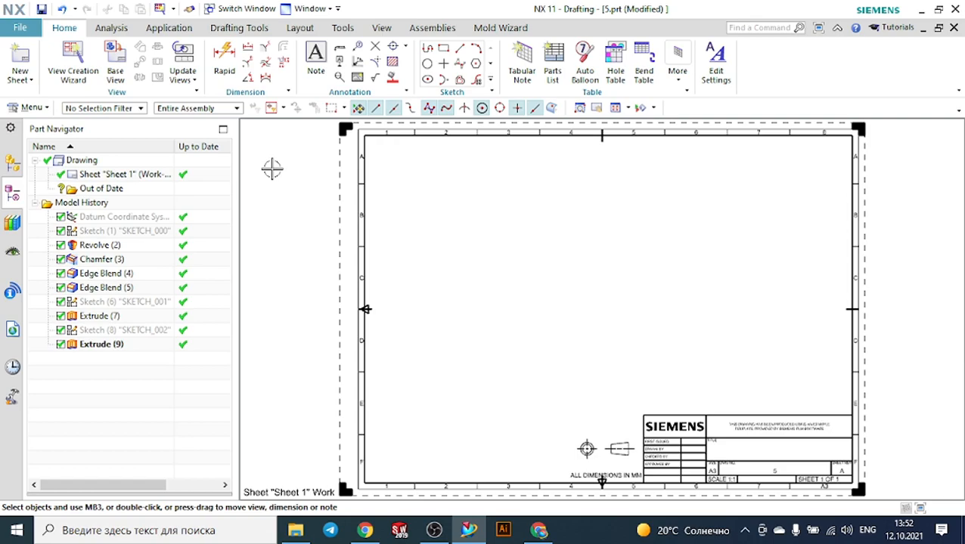
Step: Start a base view of part 5 on the sheet using the Right model view
{"action": "left_click", "coordinate": [115, 61]}
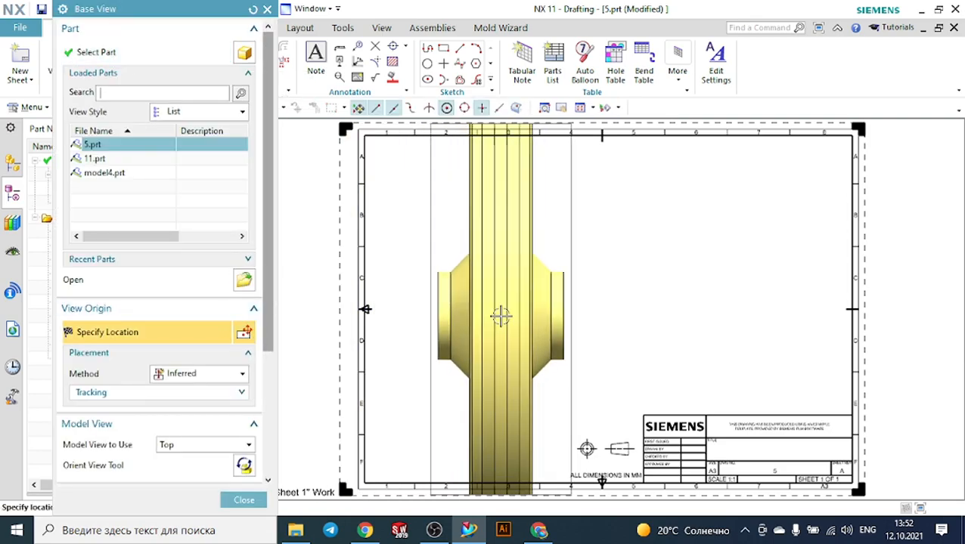
{"action": "left_click", "coordinate": [248, 444]}
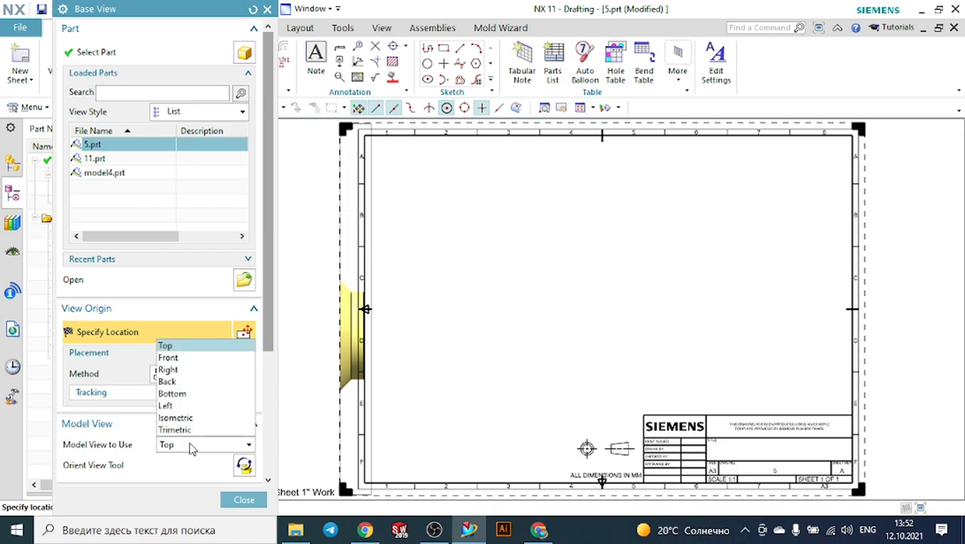
{"action": "left_click", "coordinate": [181, 371]}
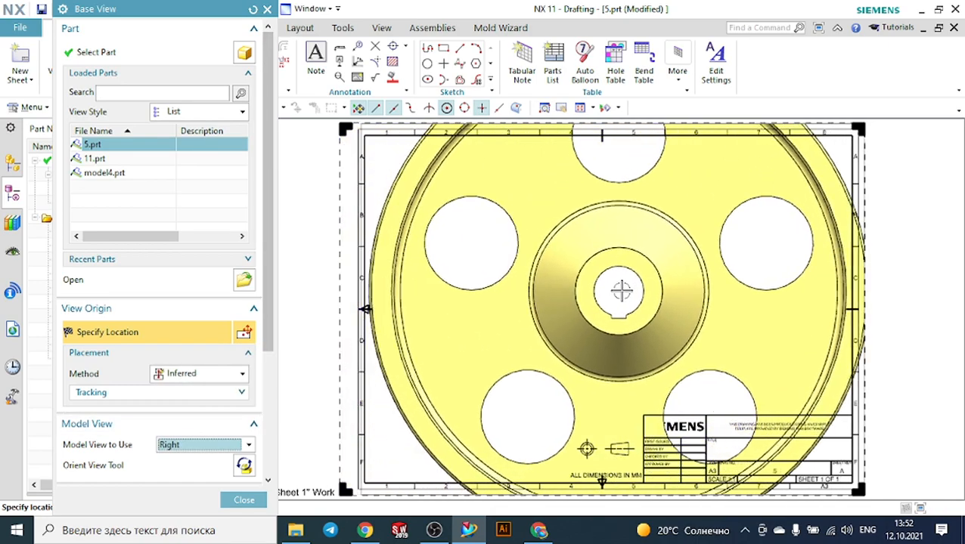
{"action": "scroll", "coordinate": [618, 288], "scroll_direction": "down", "scroll_amount": 5}
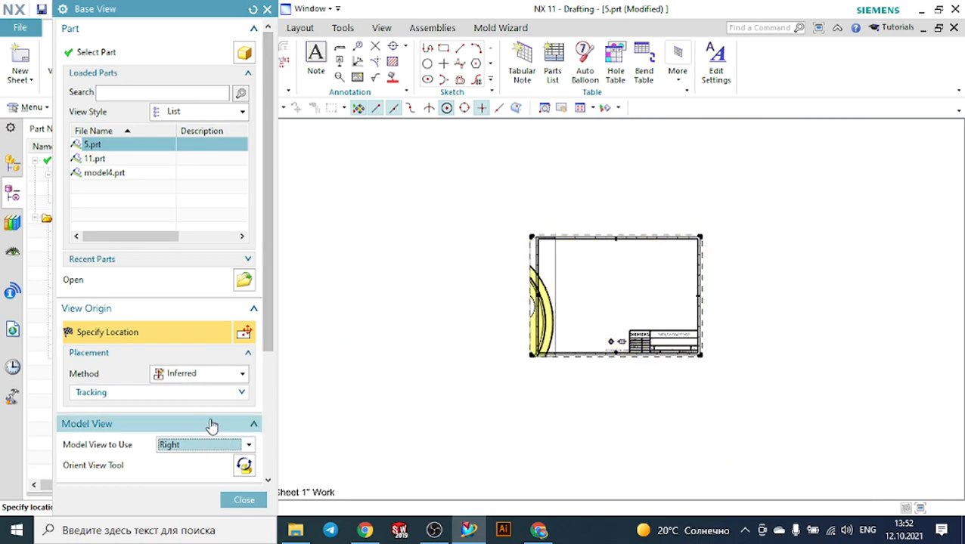
Step: Set the base view's scale to a custom ratio of 1:3
{"action": "scroll", "coordinate": [208, 425], "scroll_direction": "down", "scroll_amount": 2}
{"action": "left_click", "coordinate": [182, 431]}
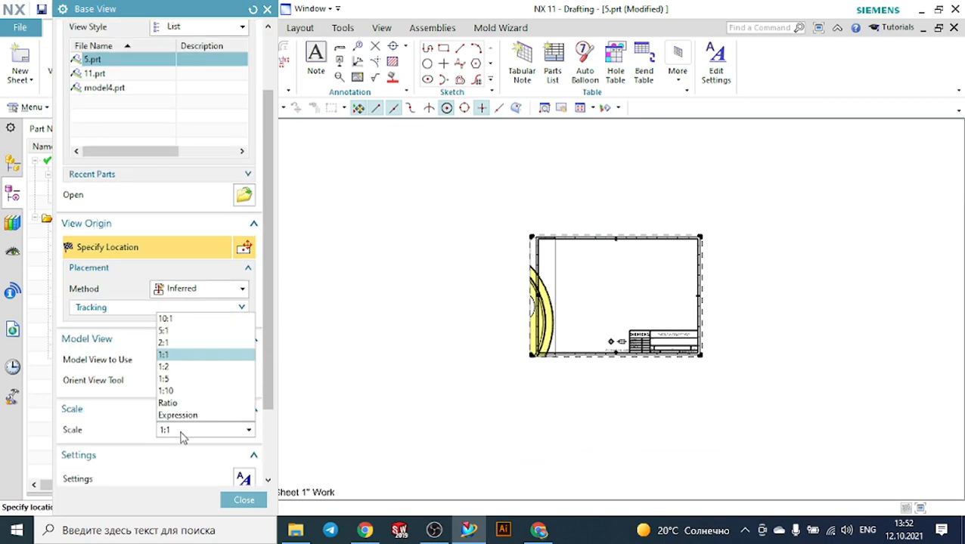
{"action": "left_click", "coordinate": [169, 368]}
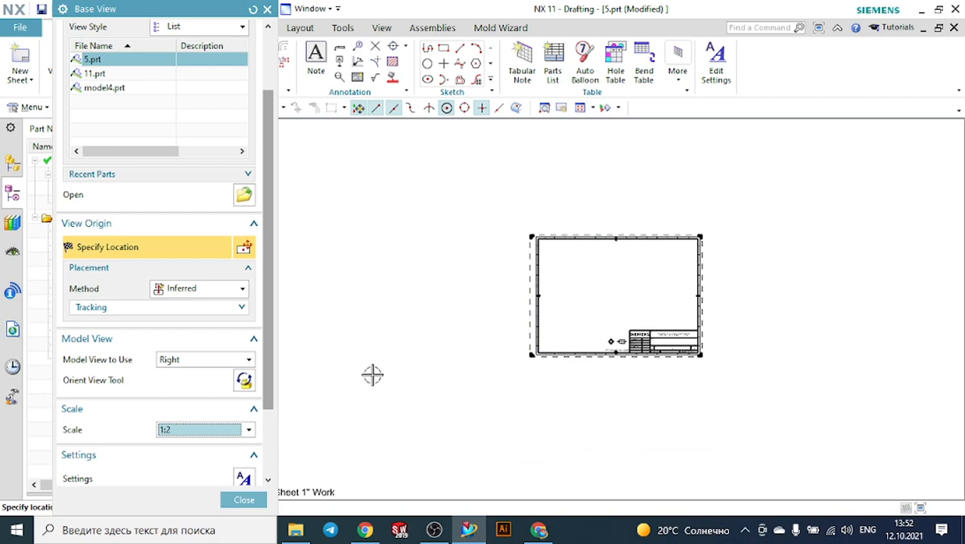
{"action": "left_click", "coordinate": [188, 432]}
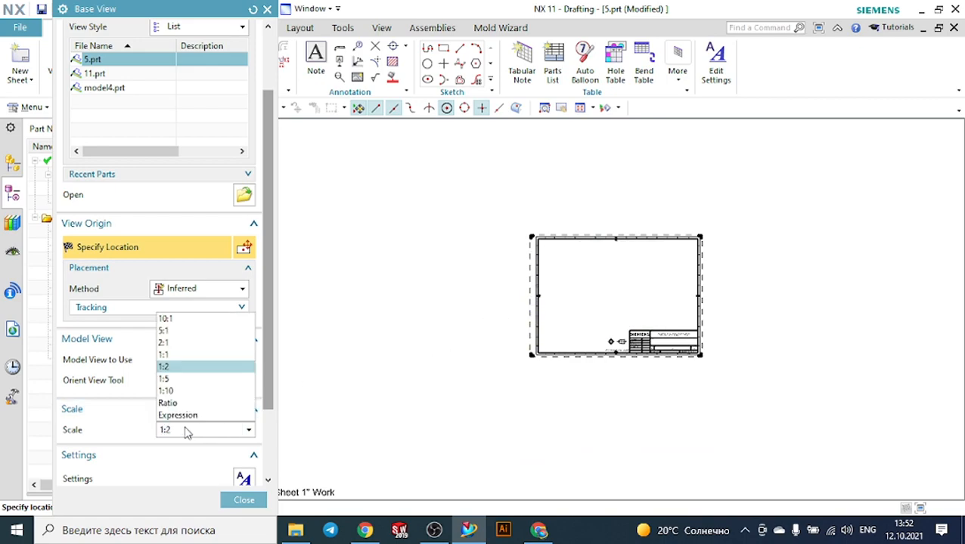
{"action": "left_click", "coordinate": [175, 404]}
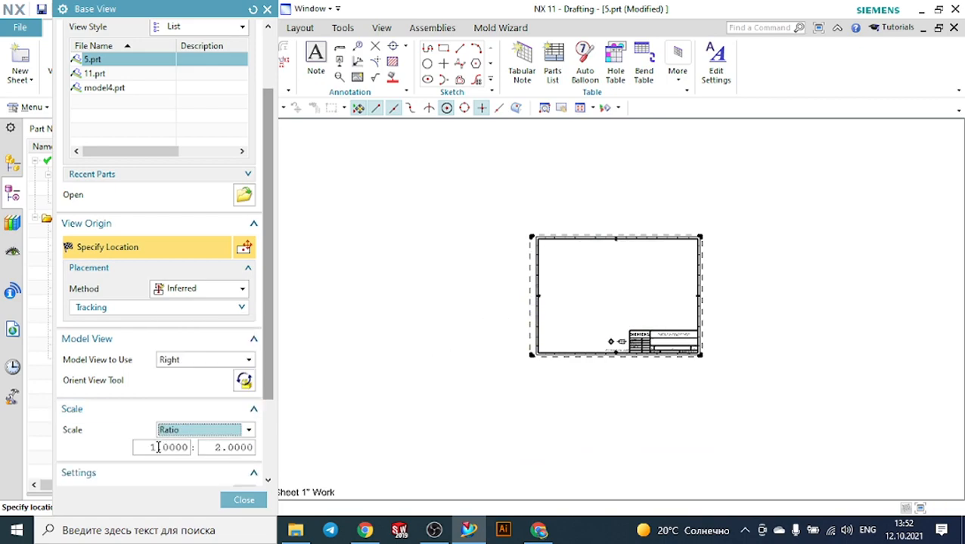
{"action": "left_click_drag", "start_coordinate": [221, 448], "coordinate": [211, 448]}
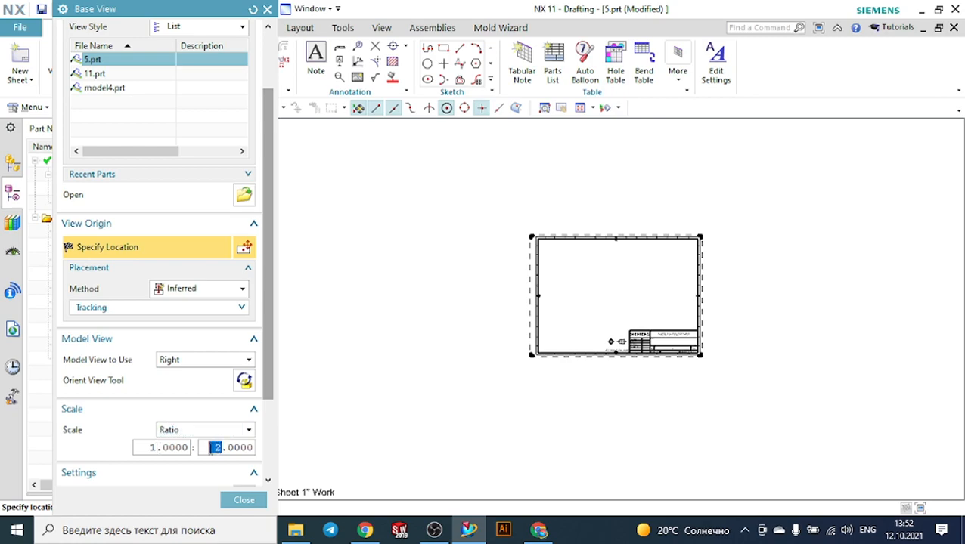
{"action": "type", "text": "3"}
{"action": "double_click", "coordinate": [211, 448]}
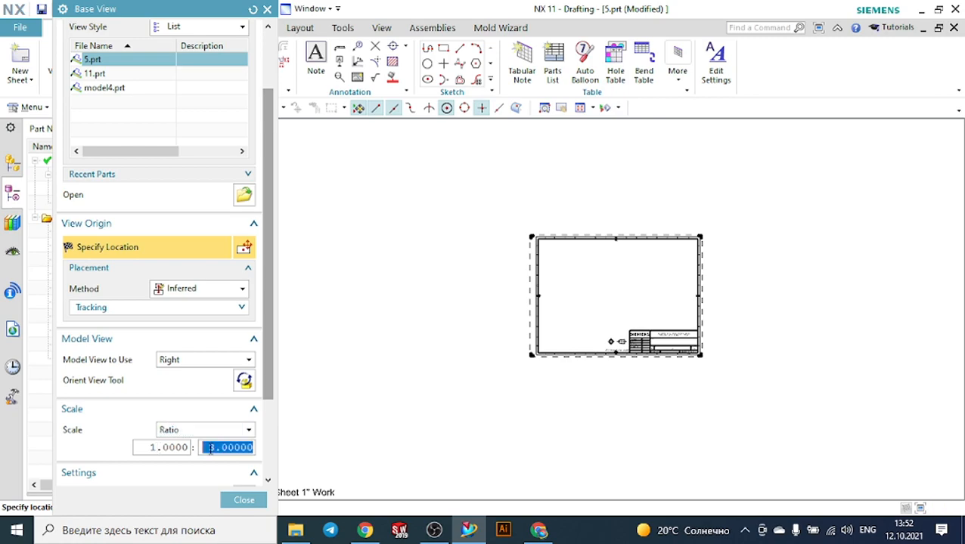
Step: Place the Right view of the wheel in the sheet's right half above the title block, without adding projected views
{"action": "left_click", "coordinate": [197, 361]}
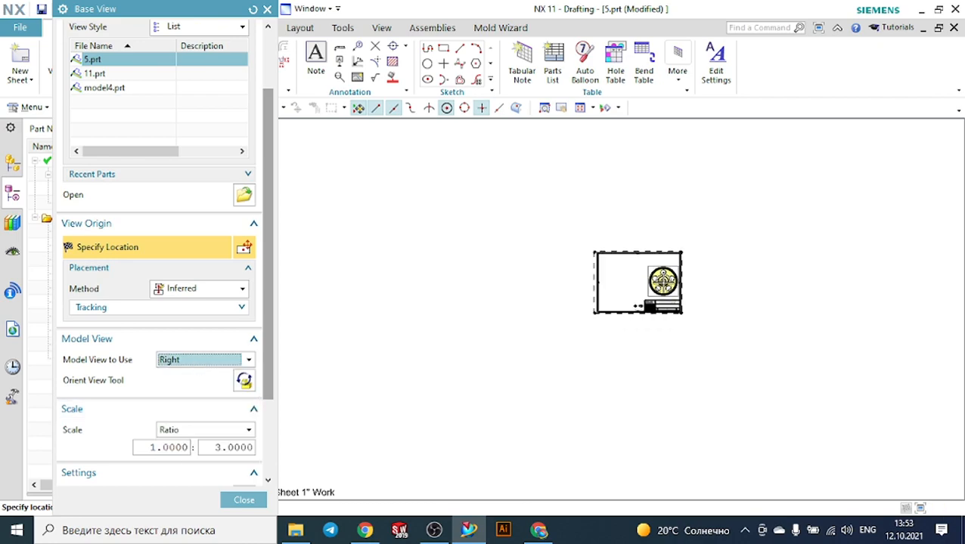
{"action": "scroll", "coordinate": [662, 285], "scroll_direction": "up", "scroll_amount": 3}
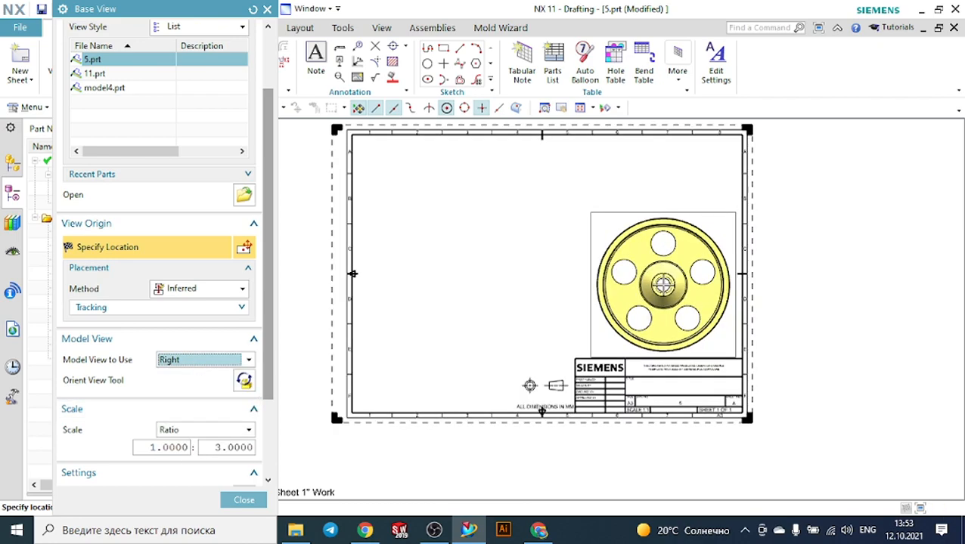
{"action": "left_click", "coordinate": [645, 266]}
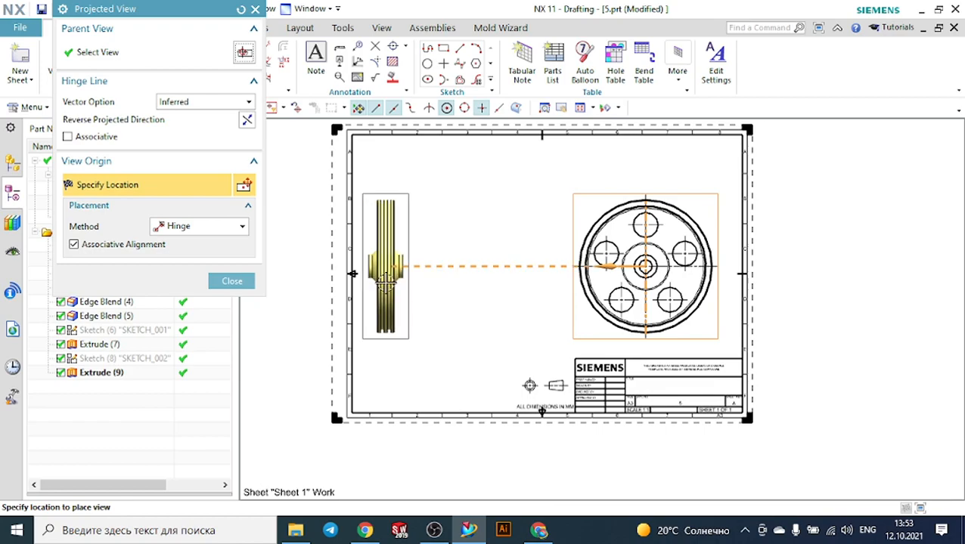
{"action": "left_click", "coordinate": [232, 281]}
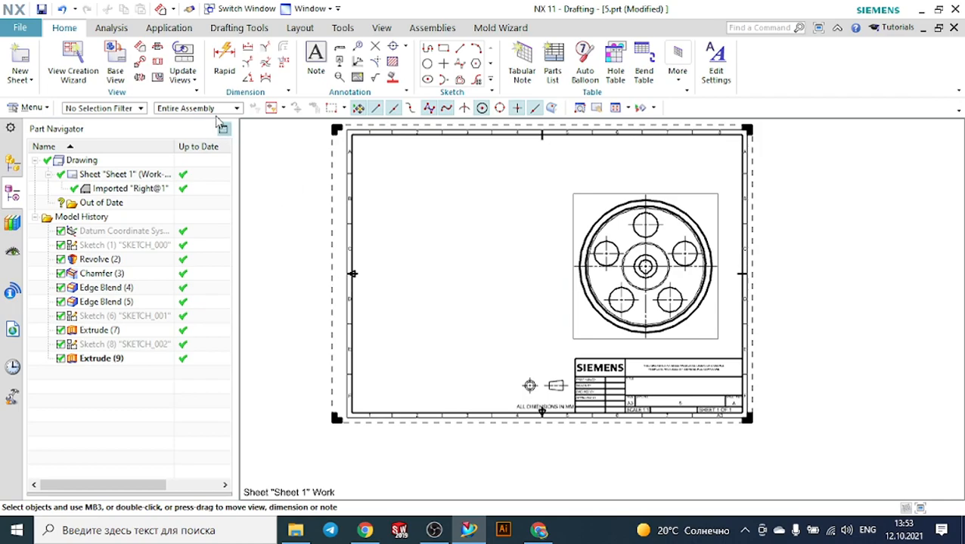
Step: Create a dynamic Simple/Stepped section view with a vertical cut through the wheel's center, placed on the left side of the sheet
{"action": "left_click", "coordinate": [159, 61]}
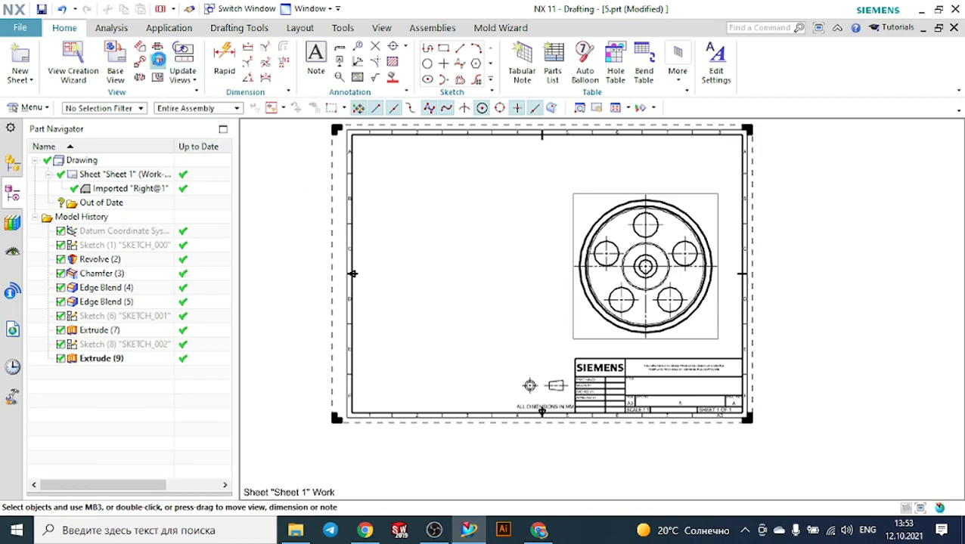
{"action": "left_click", "coordinate": [166, 53]}
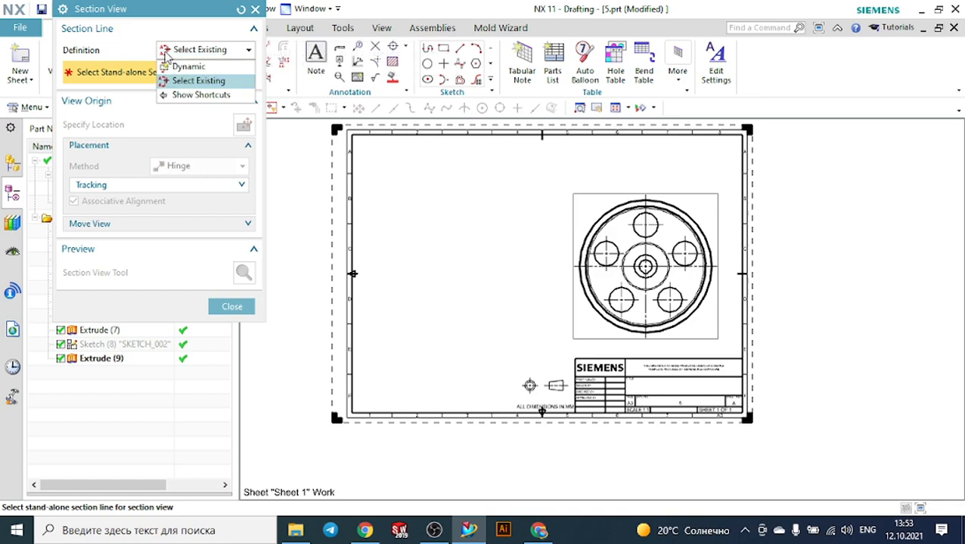
{"action": "left_click", "coordinate": [186, 67]}
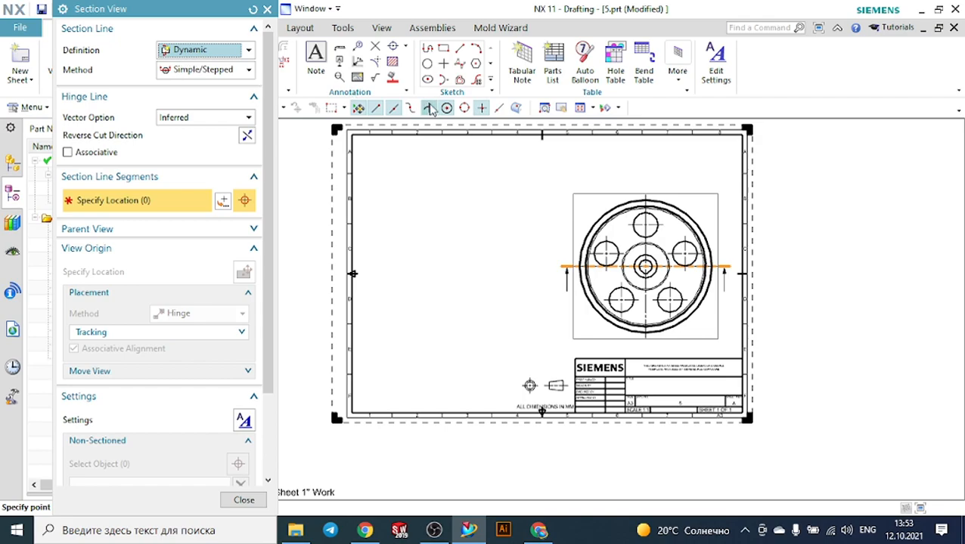
{"action": "scroll", "coordinate": [644, 263], "scroll_direction": "up", "scroll_amount": 4}
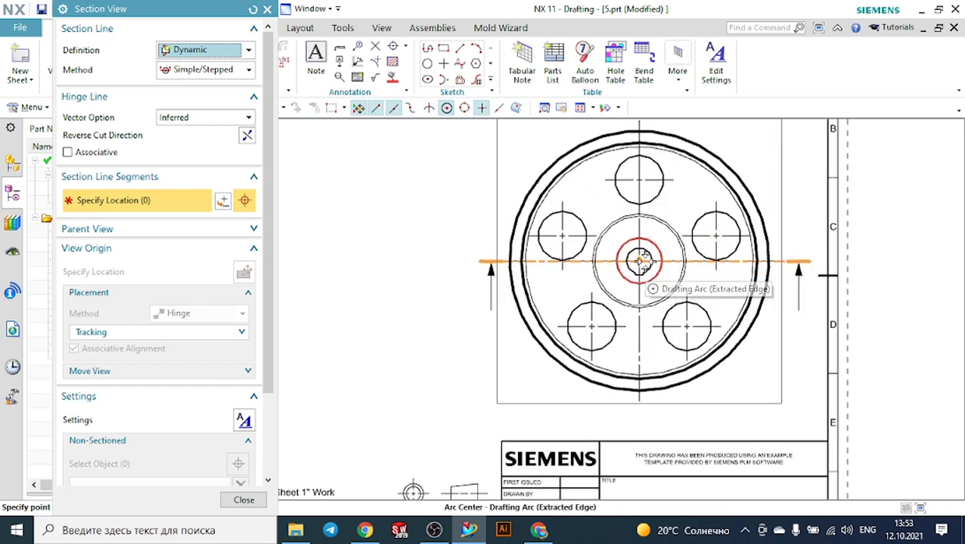
{"action": "left_click", "coordinate": [641, 261]}
{"action": "scroll", "coordinate": [641, 261], "scroll_direction": "down", "scroll_amount": 2}
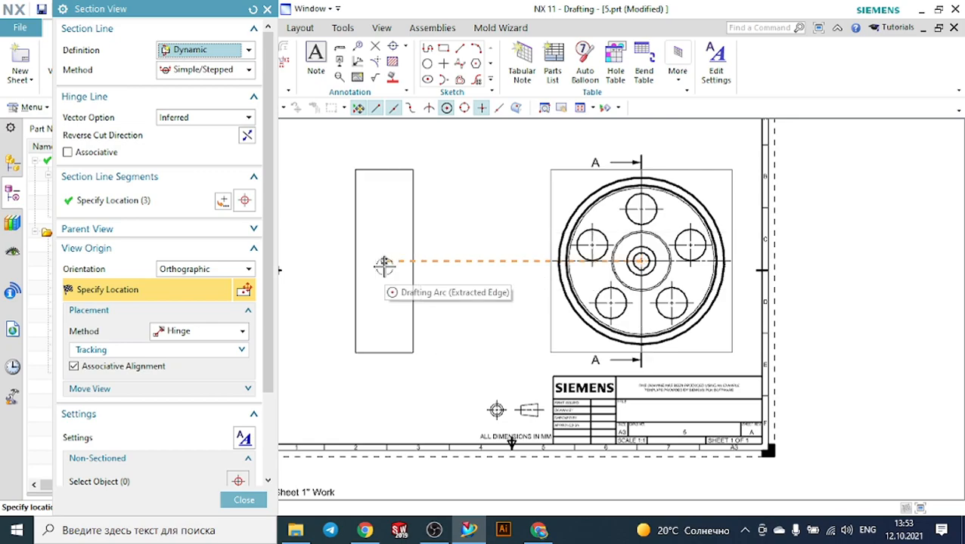
{"action": "left_click", "coordinate": [363, 262]}
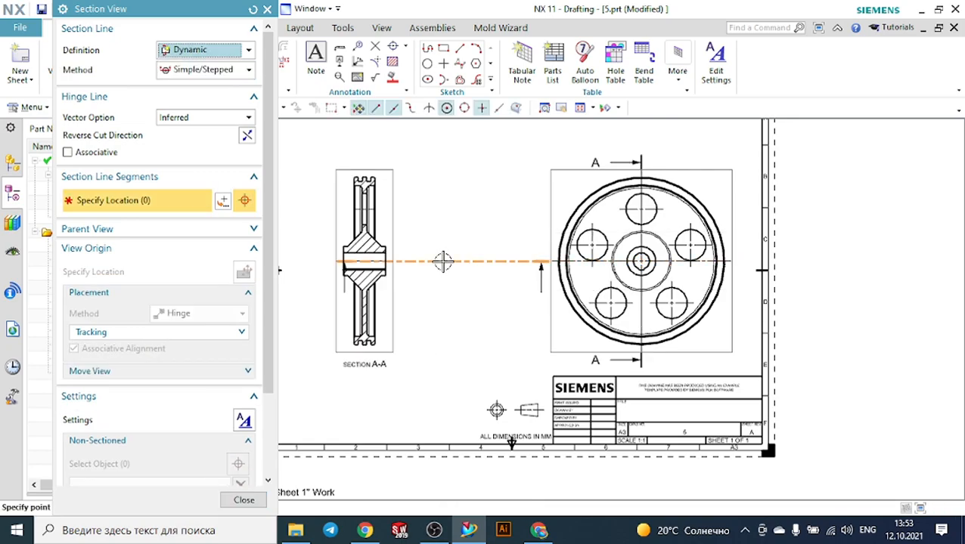
{"action": "left_click", "coordinate": [268, 9]}
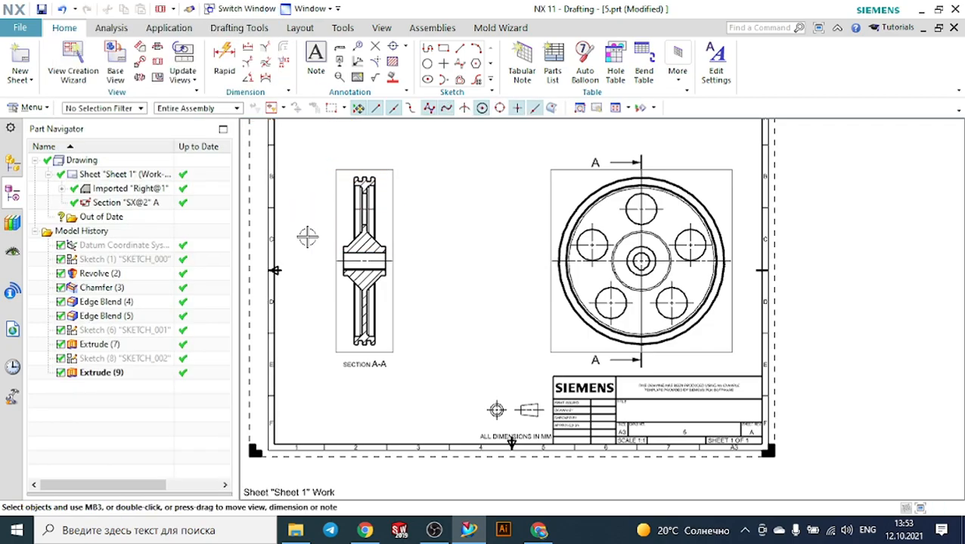
Step: Start a Rectangle by Corners detail view and frame the lower rim portion of Section A-A
{"action": "left_click", "coordinate": [143, 63]}
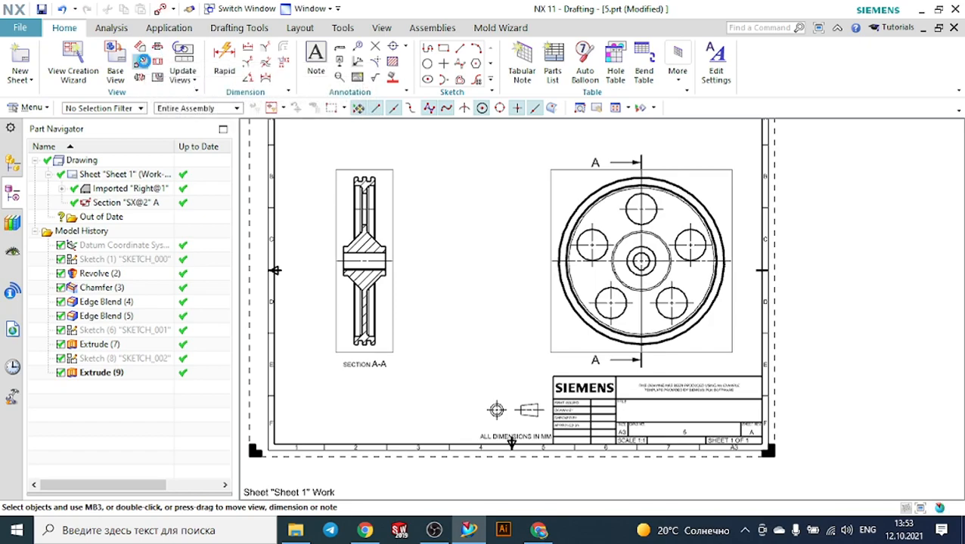
{"action": "left_click", "coordinate": [129, 53]}
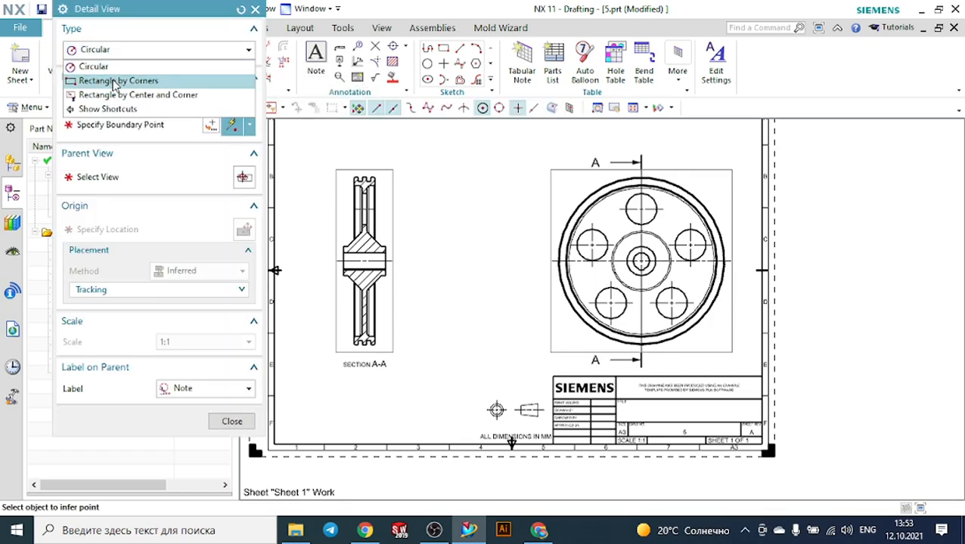
{"action": "left_click", "coordinate": [114, 80]}
{"action": "scroll", "coordinate": [382, 200], "scroll_direction": "down", "scroll_amount": 1}
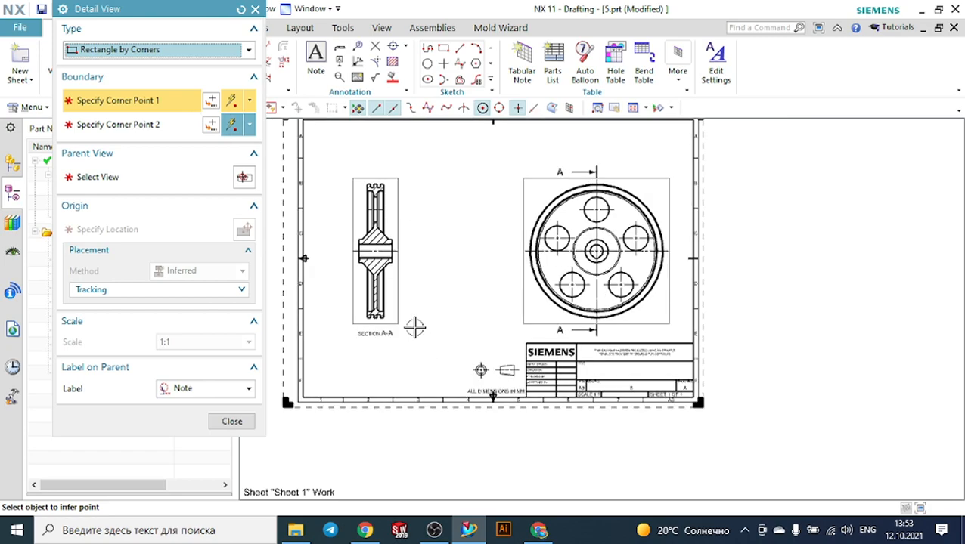
{"action": "scroll", "coordinate": [404, 340], "scroll_direction": "up", "scroll_amount": 1}
{"action": "scroll", "coordinate": [424, 345], "scroll_direction": "up", "scroll_amount": 1}
{"action": "scroll", "coordinate": [340, 251], "scroll_direction": "down", "scroll_amount": 1}
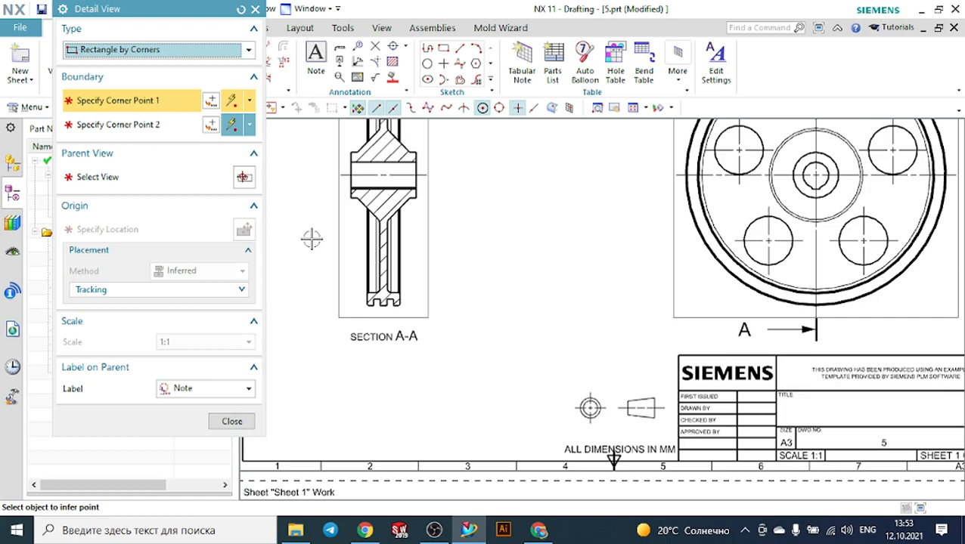
{"action": "left_click", "coordinate": [311, 239]}
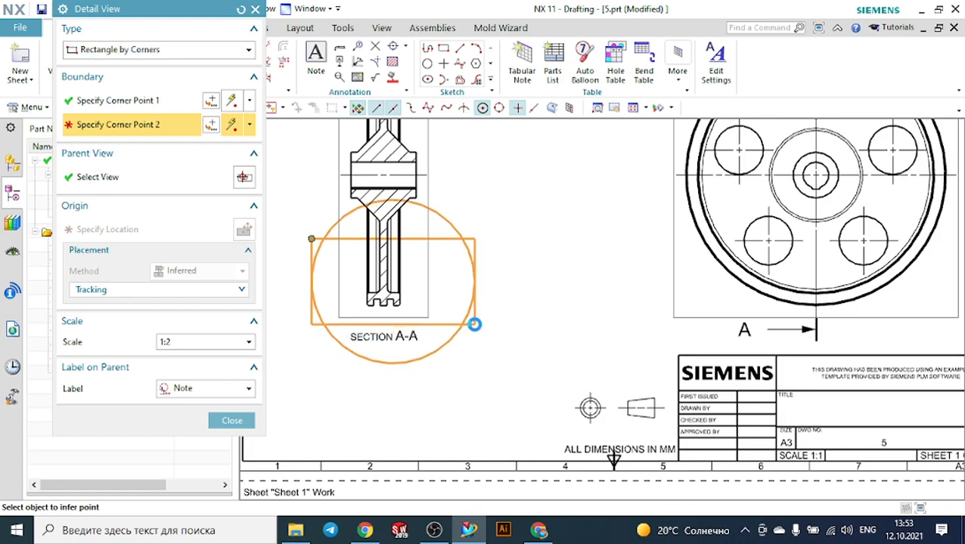
{"action": "left_click", "coordinate": [475, 323]}
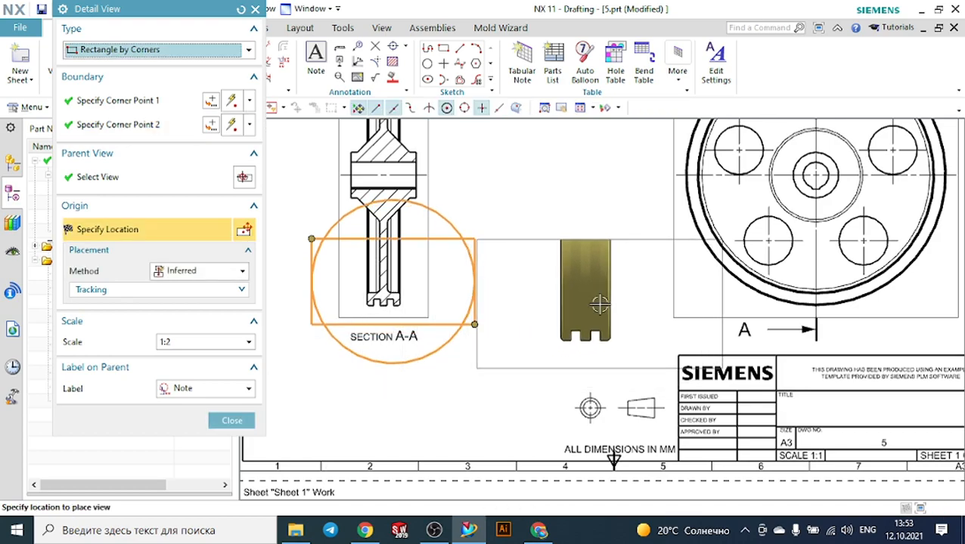
Step: Set the detail view's scale to 1:1 and place it between Section A-A and the Right view
{"action": "left_click", "coordinate": [201, 341]}
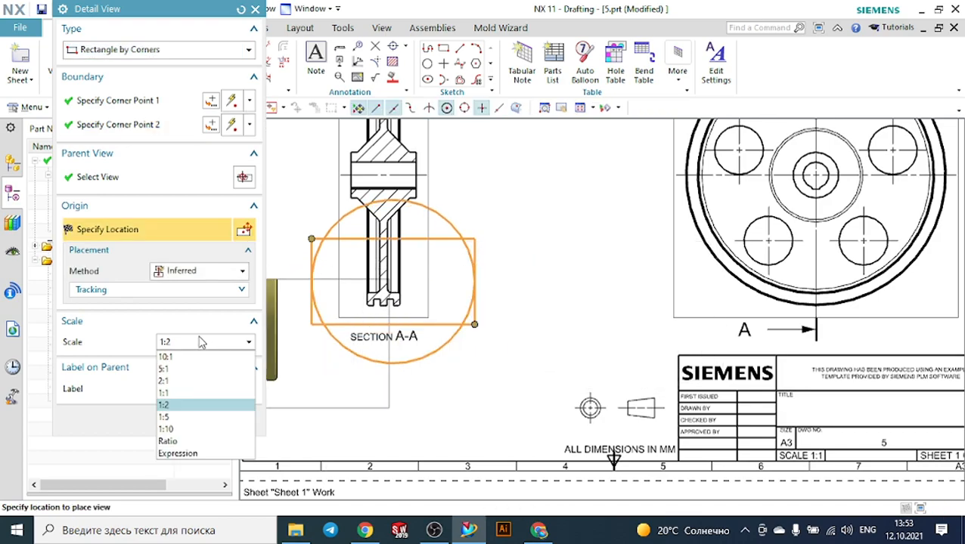
{"action": "left_click", "coordinate": [180, 394]}
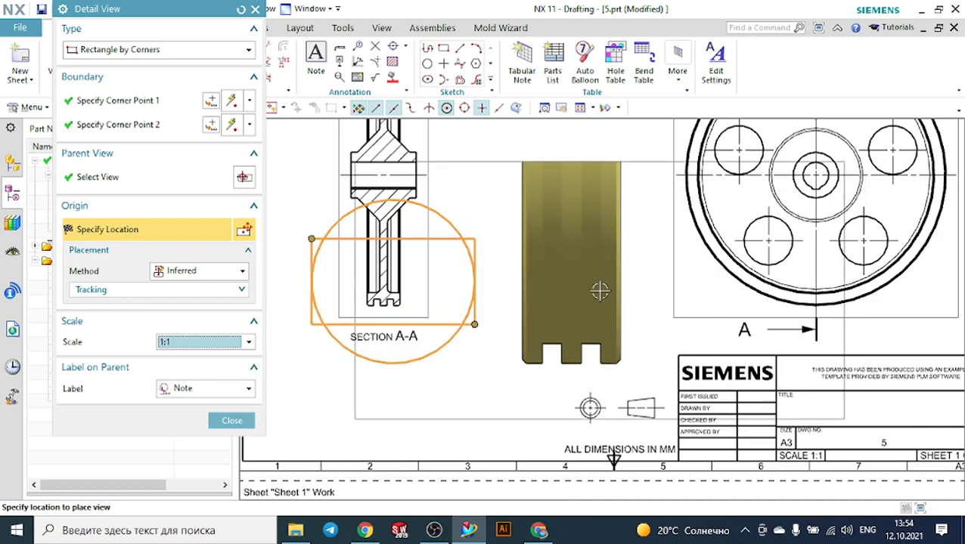
{"action": "left_click", "coordinate": [586, 289]}
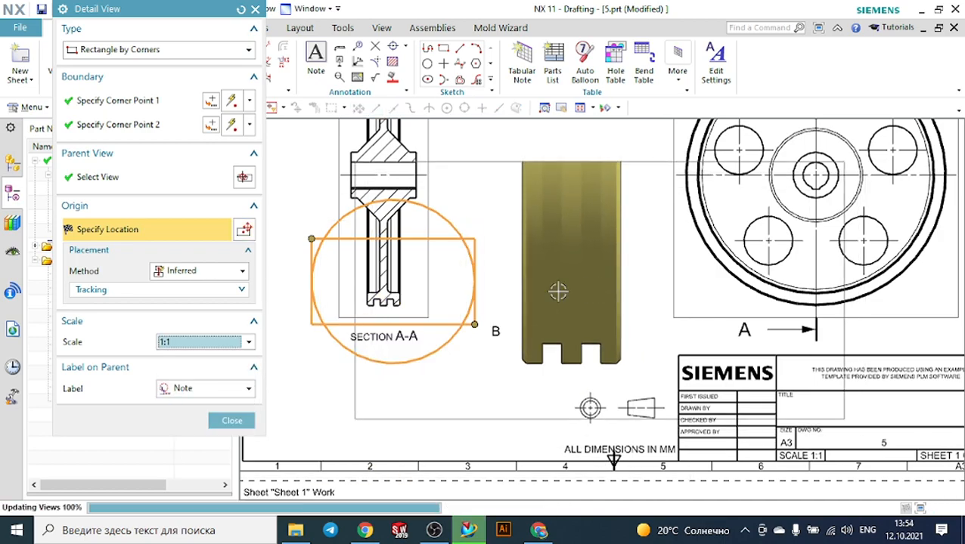
{"action": "left_click", "coordinate": [232, 420]}
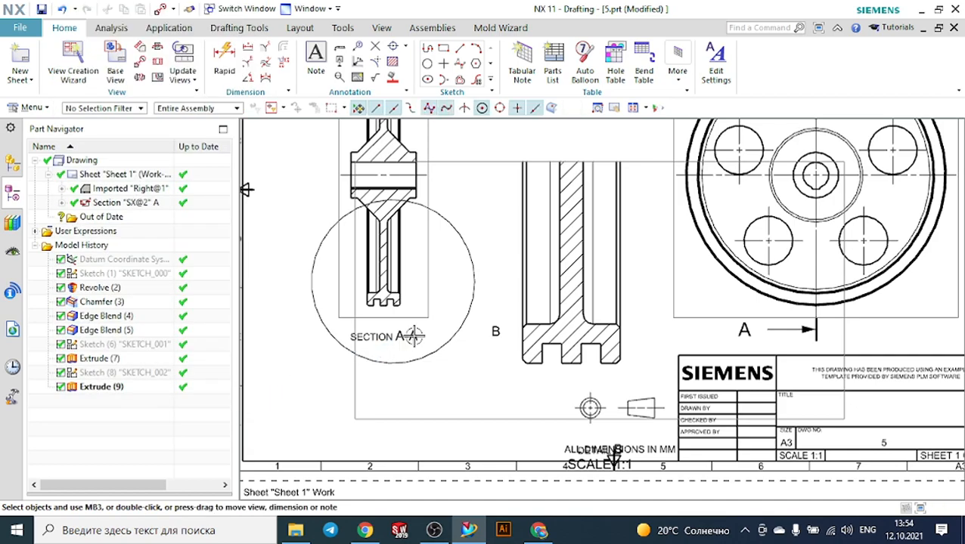
{"action": "scroll", "coordinate": [435, 337], "scroll_direction": "down", "scroll_amount": 4}
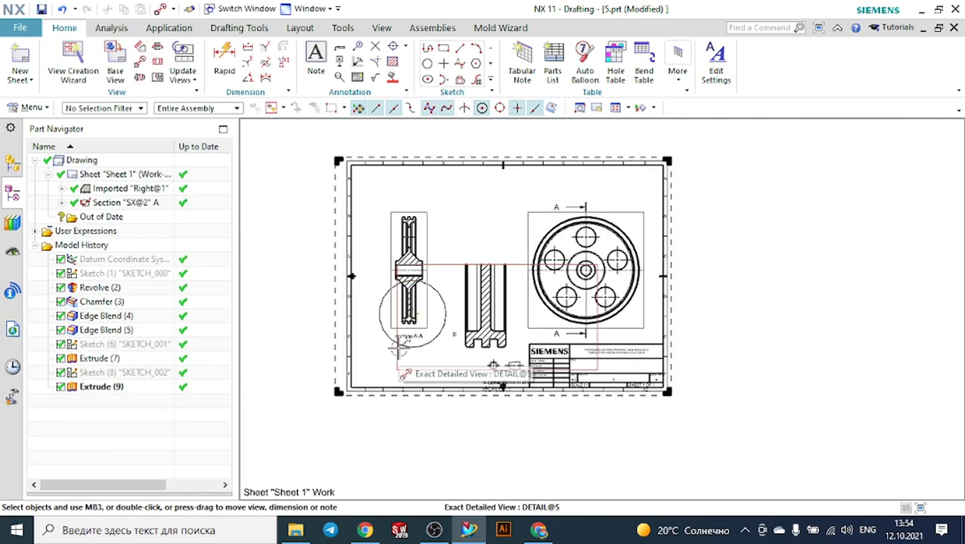
{"action": "scroll", "coordinate": [427, 384], "scroll_direction": "up", "scroll_amount": 3}
{"action": "scroll", "coordinate": [394, 366], "scroll_direction": "down", "scroll_amount": 1}
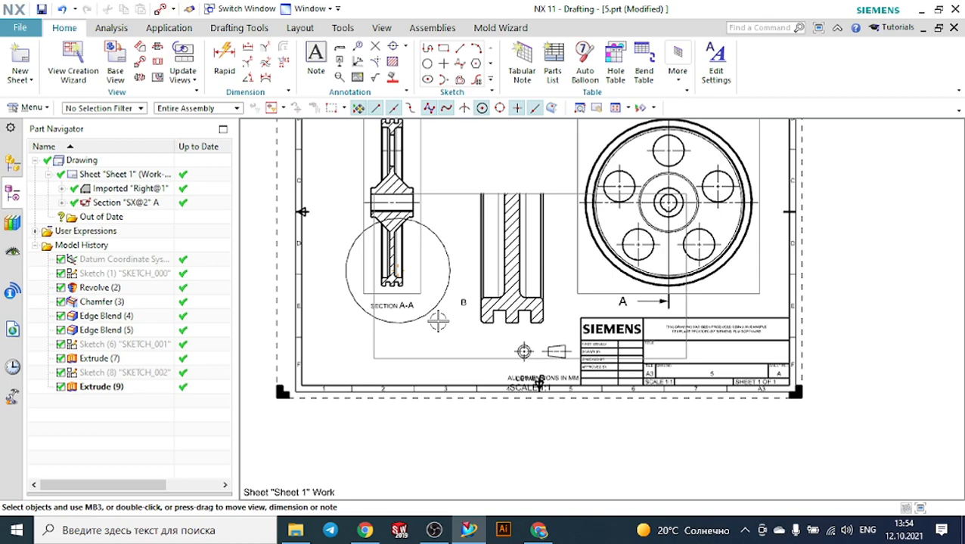
{"action": "scroll", "coordinate": [439, 321], "scroll_direction": "down", "scroll_amount": 1}
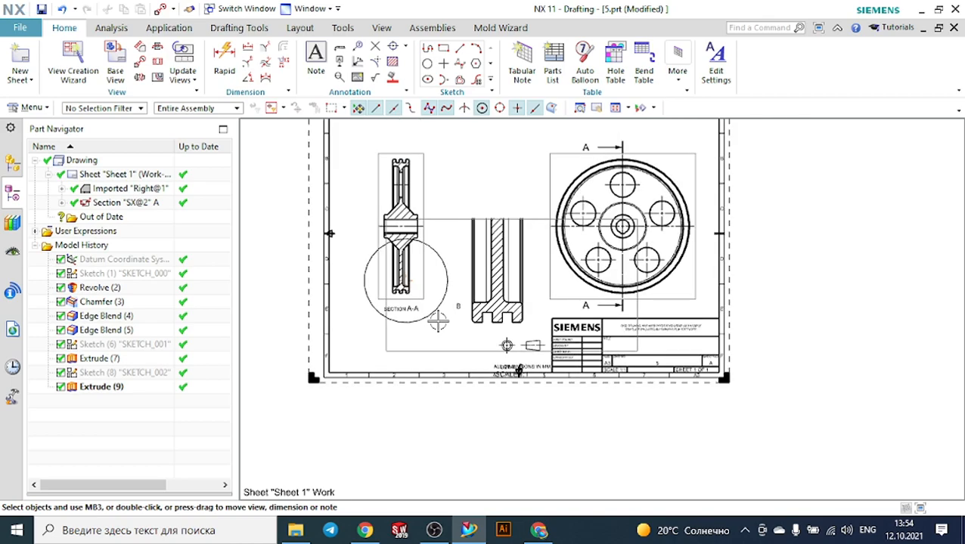
{"action": "scroll", "coordinate": [437, 306], "scroll_direction": "down", "scroll_amount": 2}
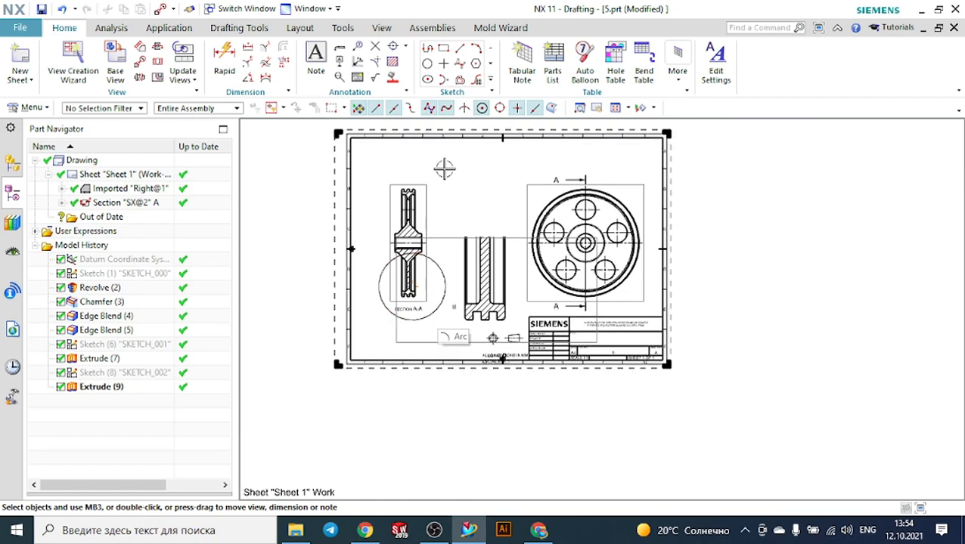
Step: Add a diametral dimension to the uppermost lightening hole in the Right view, placing it above and outside the wheel
{"action": "scroll", "coordinate": [447, 163], "scroll_direction": "up", "scroll_amount": 1}
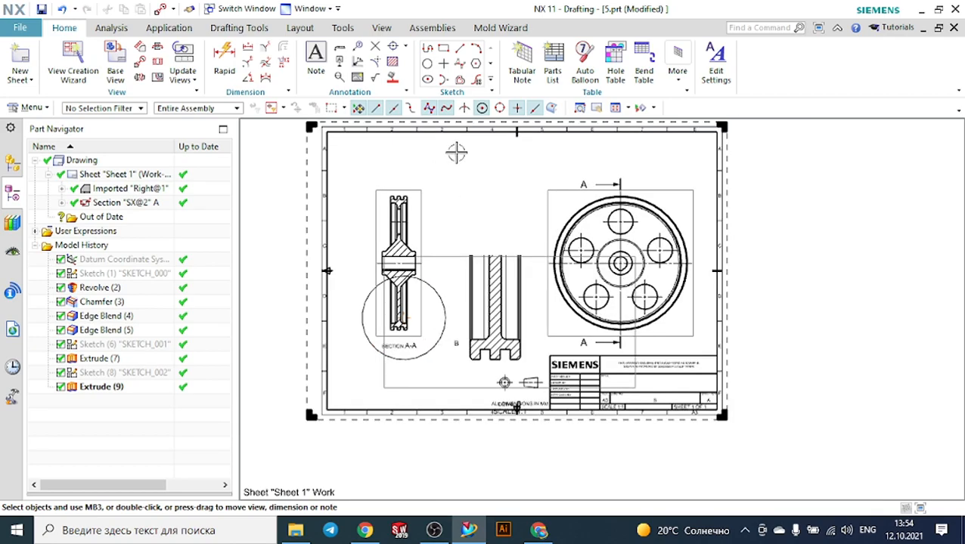
{"action": "left_click", "coordinate": [248, 63]}
{"action": "scroll", "coordinate": [657, 196], "scroll_direction": "up", "scroll_amount": 2}
{"action": "scroll", "coordinate": [657, 196], "scroll_direction": "up", "scroll_amount": 1}
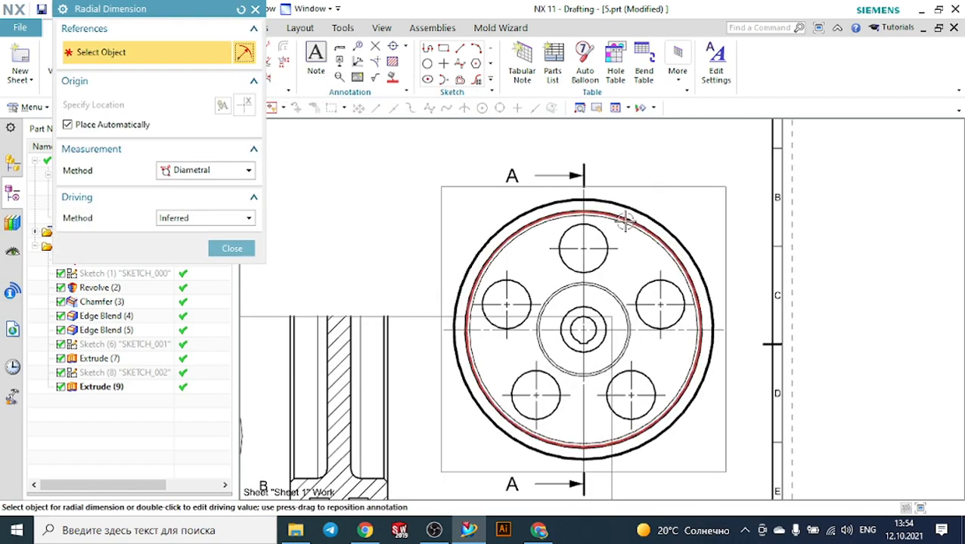
{"action": "left_click", "coordinate": [649, 204]}
{"action": "scroll", "coordinate": [649, 204], "scroll_direction": "down", "scroll_amount": 3}
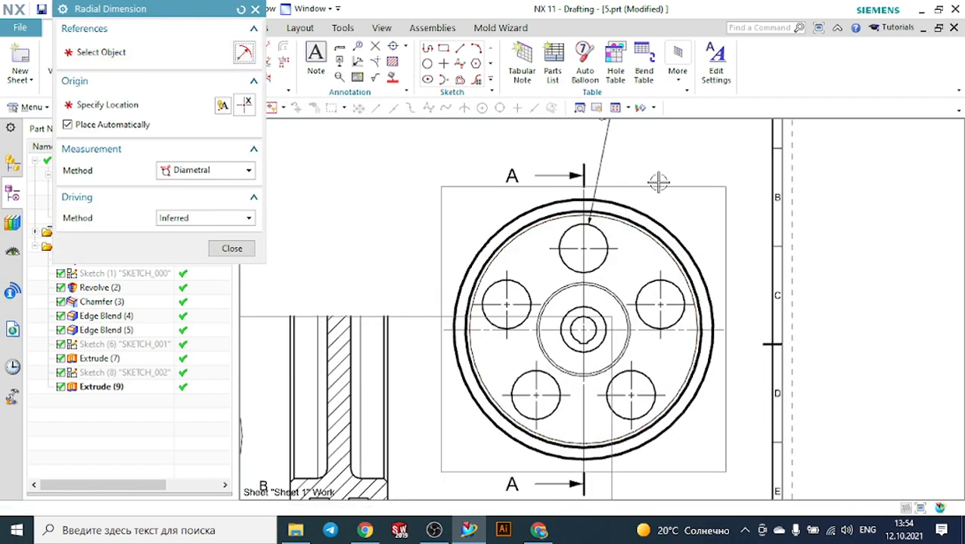
{"action": "left_click", "coordinate": [646, 180]}
{"action": "left_click", "coordinate": [231, 248]}
{"action": "scroll", "coordinate": [679, 186], "scroll_direction": "up", "scroll_amount": 3}
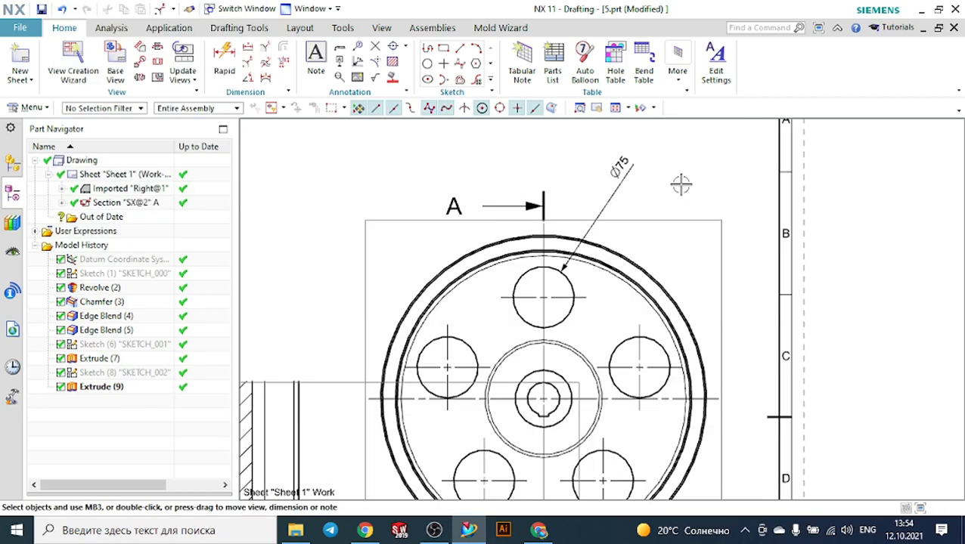
{"action": "left_click", "coordinate": [621, 166]}
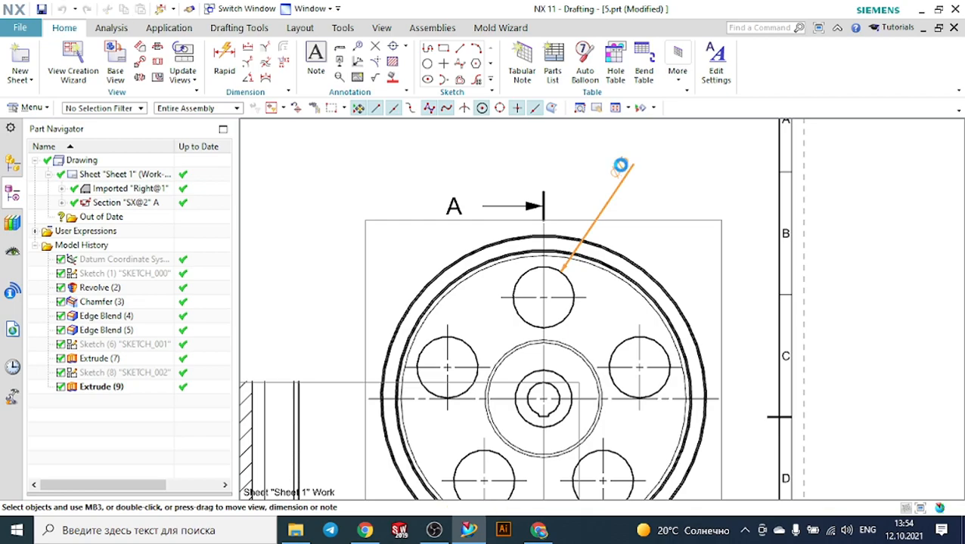
{"action": "double_click", "coordinate": [620, 162]}
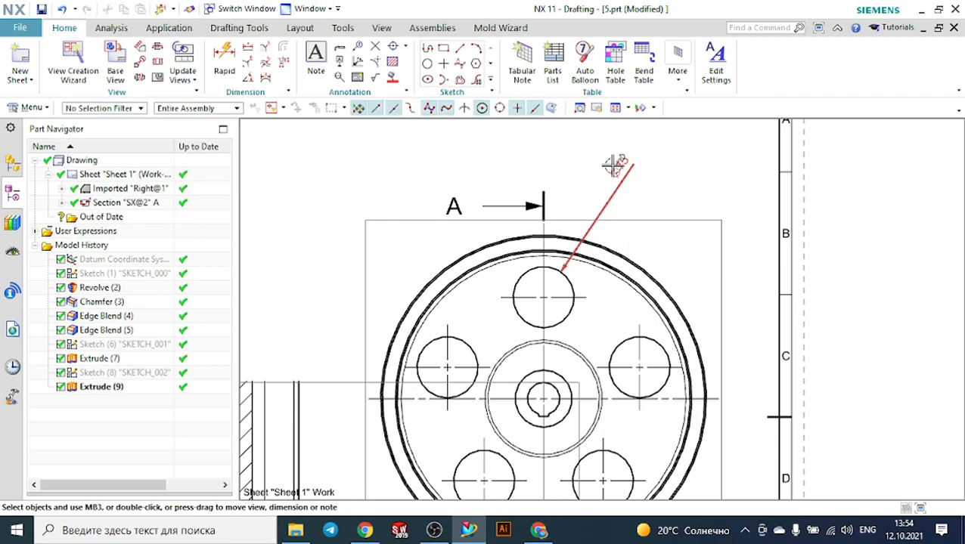
{"action": "left_click", "coordinate": [621, 165]}
{"action": "right_click", "coordinate": [622, 172]}
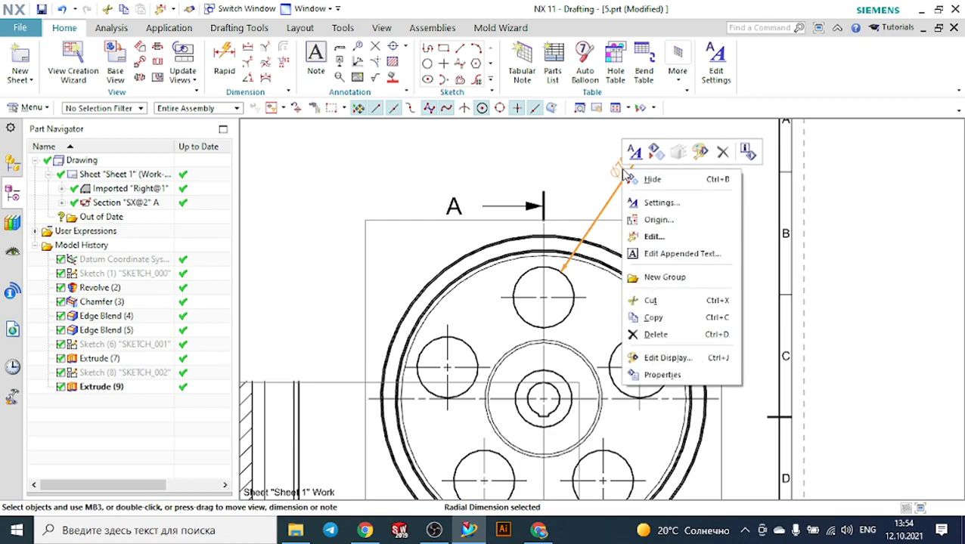
{"action": "left_click", "coordinate": [651, 236]}
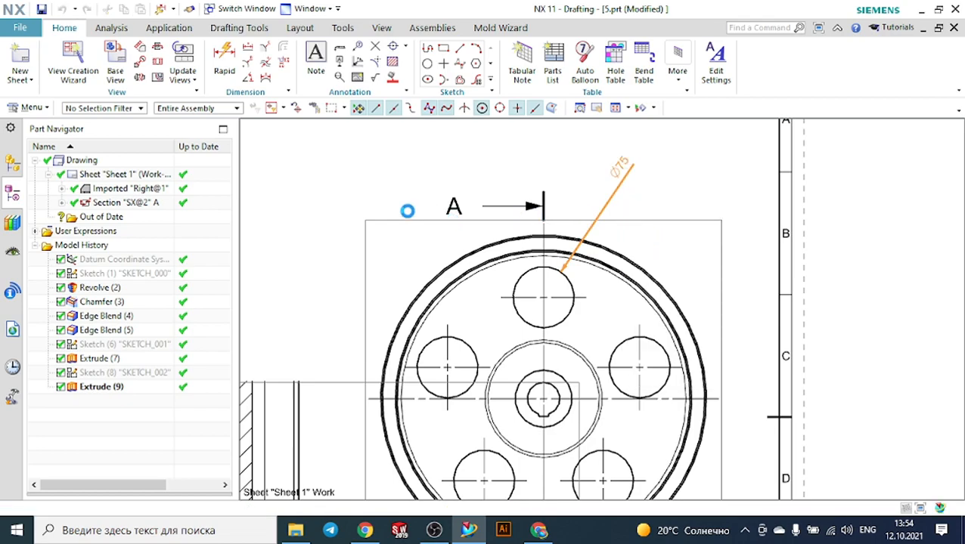
{"action": "left_click", "coordinate": [231, 231]}
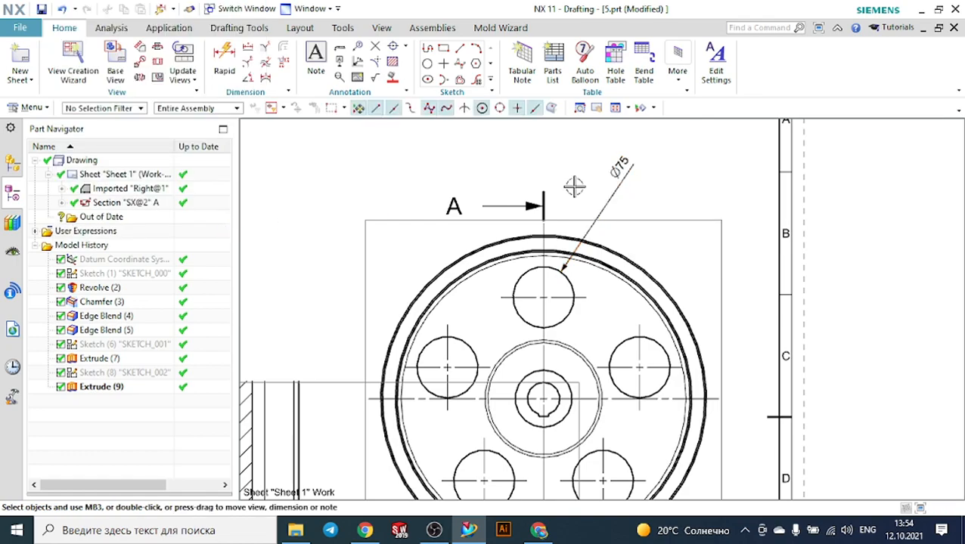
Step: Set the dimension text height of the lightening hole's diameter dimension to 6
{"action": "right_click", "coordinate": [620, 167]}
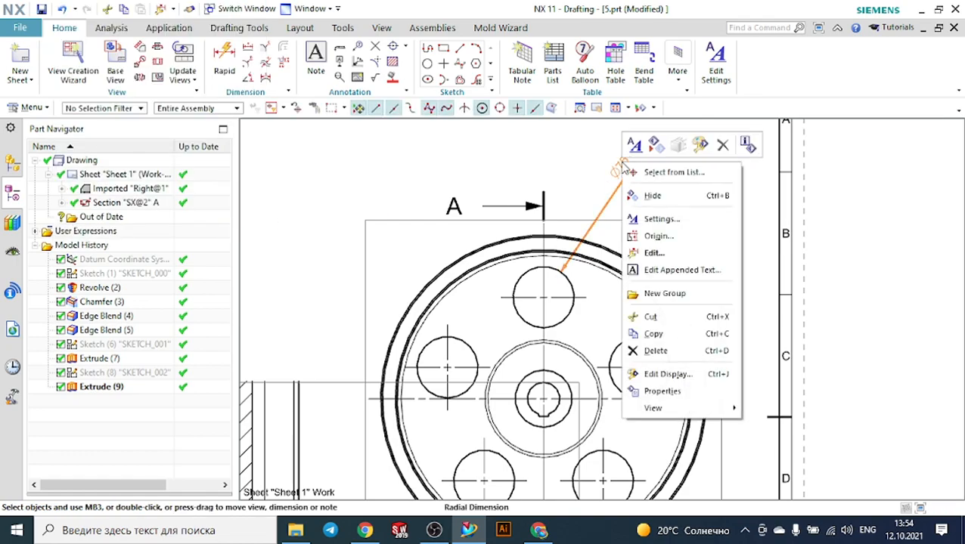
{"action": "left_click", "coordinate": [662, 218]}
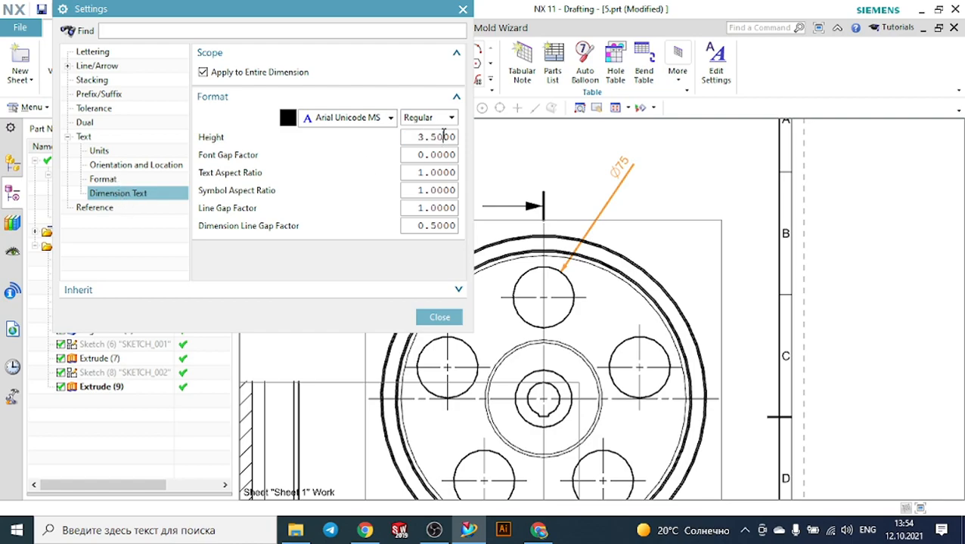
{"action": "double_click", "coordinate": [443, 136]}
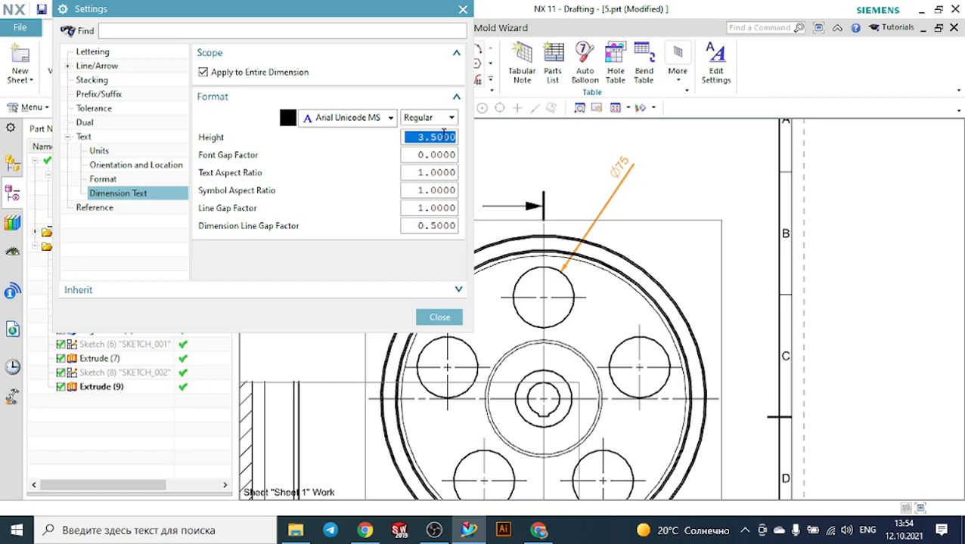
{"action": "type", "text": "6"}
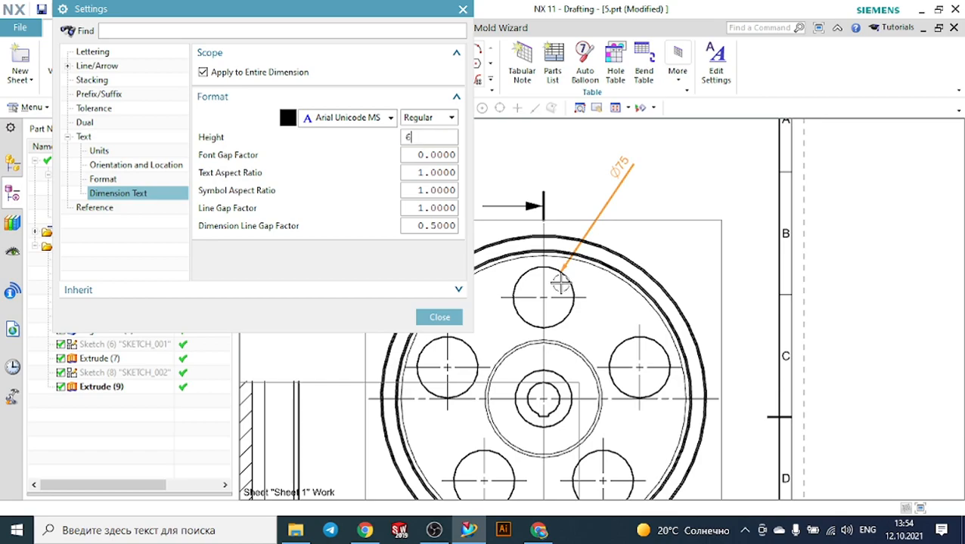
{"action": "left_click", "coordinate": [439, 317]}
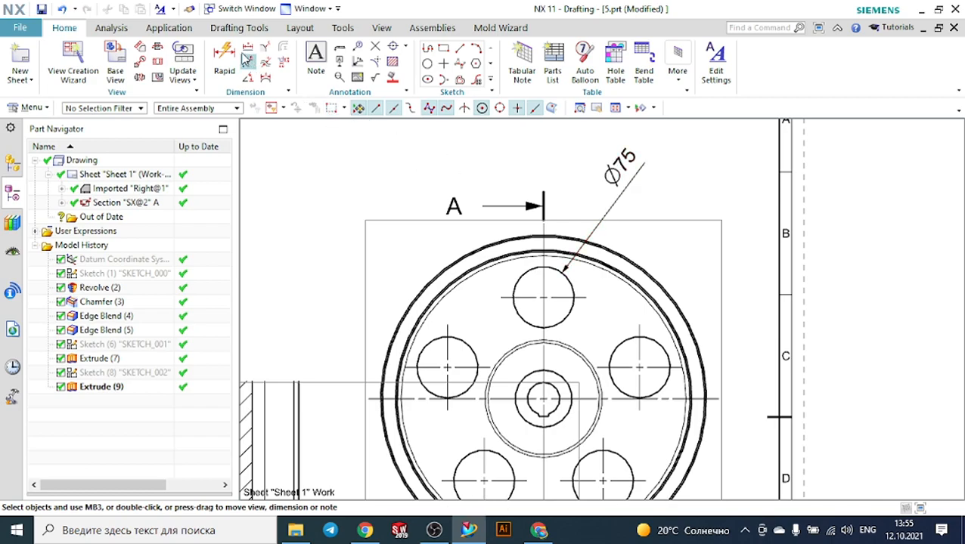
Step: Add a diametral dimension to the wheel's outer circle in the Right view, placing it outside the wheel beside the hole's dimension
{"action": "scroll", "coordinate": [693, 268], "scroll_direction": "down", "scroll_amount": 4}
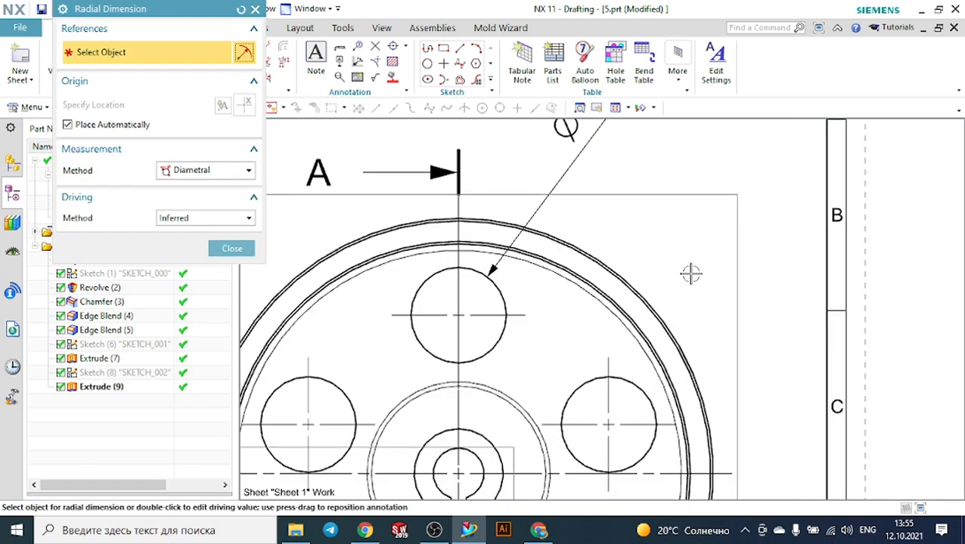
{"action": "left_click", "coordinate": [633, 310]}
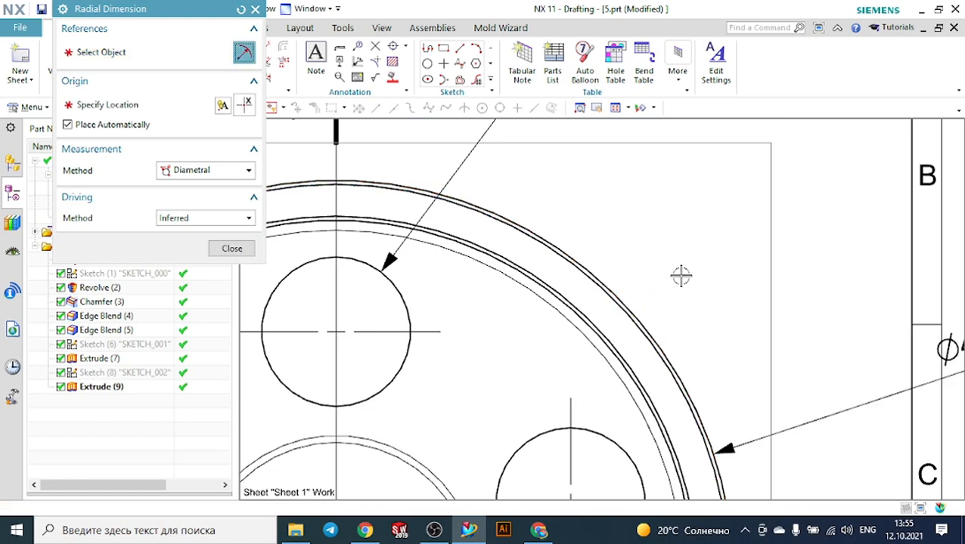
{"action": "scroll", "coordinate": [696, 274], "scroll_direction": "up", "scroll_amount": 5}
{"action": "mouse_move", "coordinate": [771, 290]}
{"action": "left_mouse_down"}
{"action": "mouse_move", "coordinate": [726, 269]}
{"action": "mouse_move", "coordinate": [717, 187]}
{"action": "mouse_move", "coordinate": [719, 204]}
{"action": "left_mouse_up"}
{"action": "scroll", "coordinate": [726, 198], "scroll_direction": "down", "scroll_amount": 3}
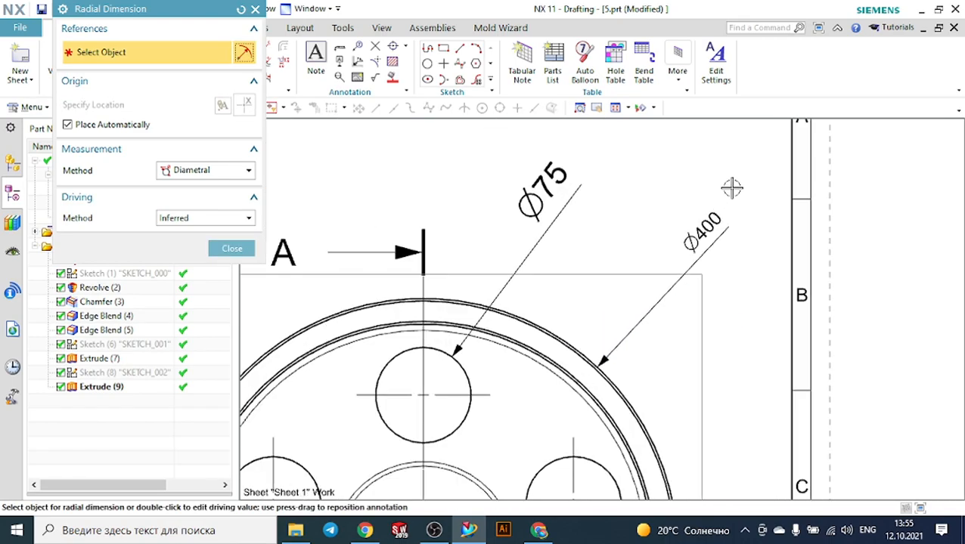
{"action": "right_click", "coordinate": [717, 224]}
{"action": "left_click", "coordinate": [226, 248]}
{"action": "scroll", "coordinate": [715, 208], "scroll_direction": "up", "scroll_amount": 3}
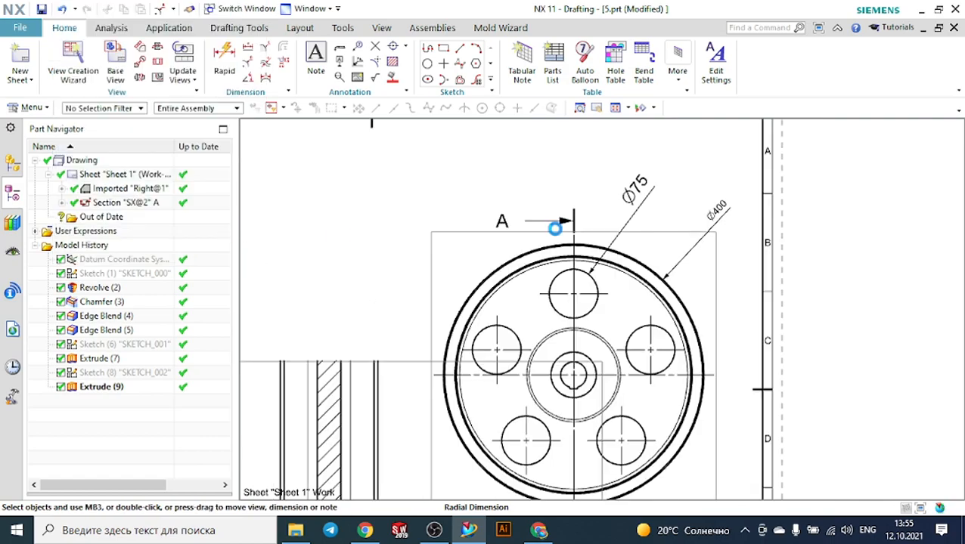
Step: Set the dimension text height of the wheel's outer diameter dimension to 6
{"action": "right_click", "coordinate": [709, 216]}
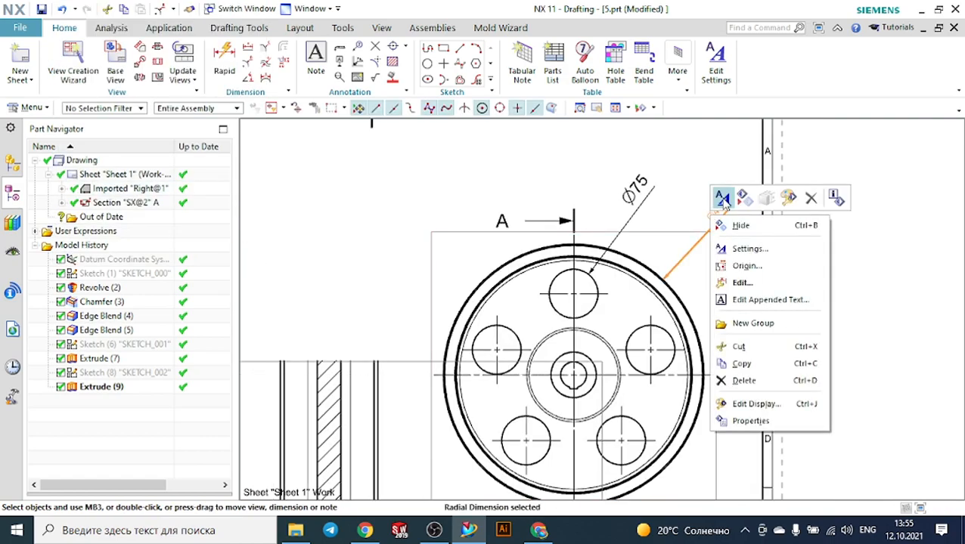
{"action": "left_click", "coordinate": [723, 199]}
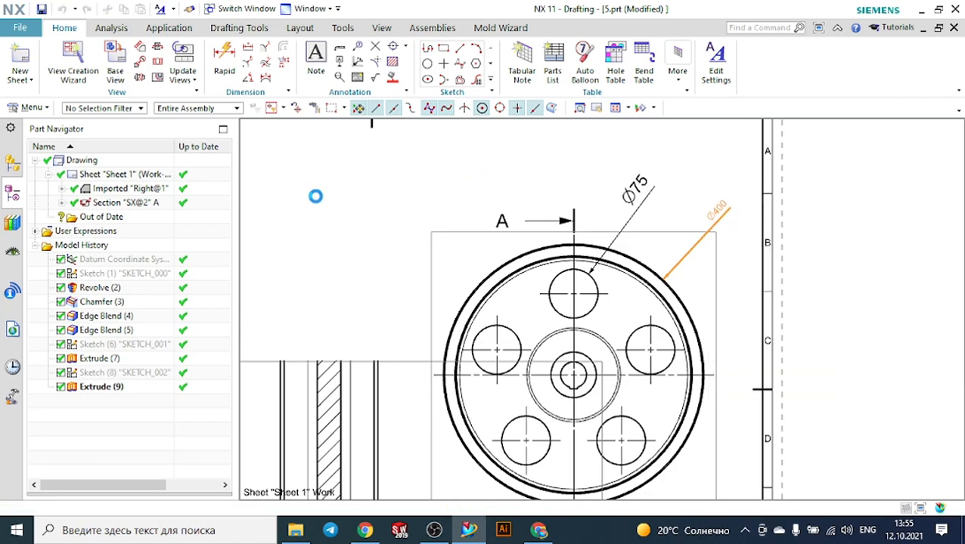
{"action": "double_click", "coordinate": [424, 138]}
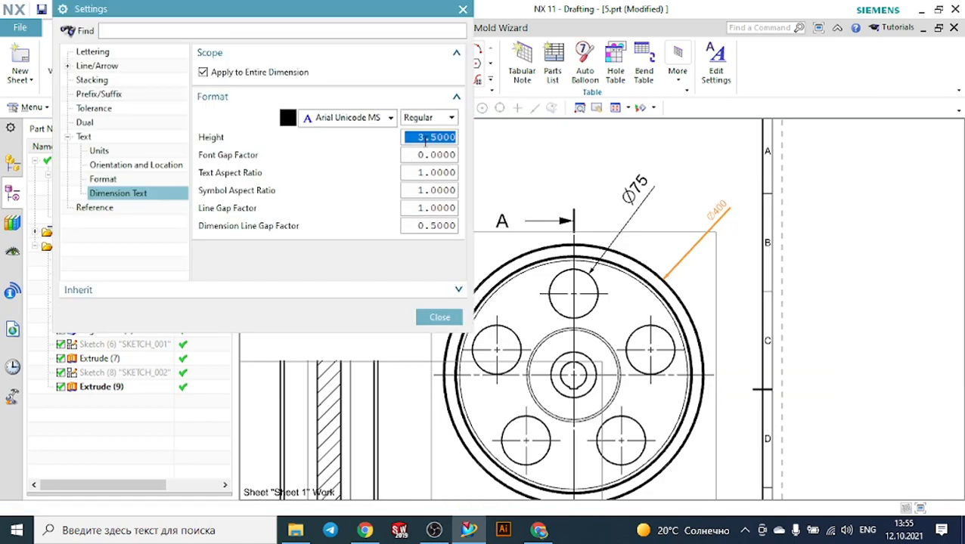
{"action": "type", "text": "6"}
{"action": "key", "text": "Return"}
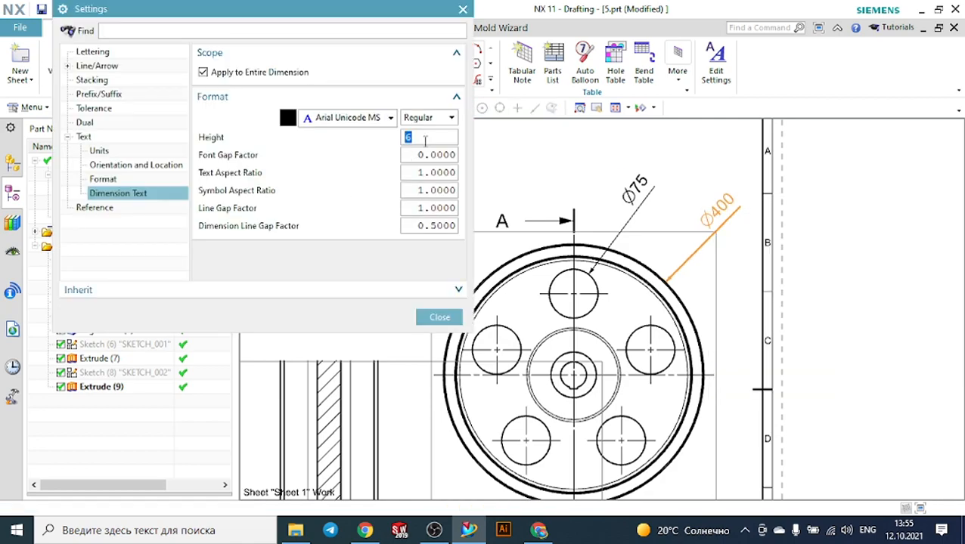
{"action": "left_click", "coordinate": [456, 318]}
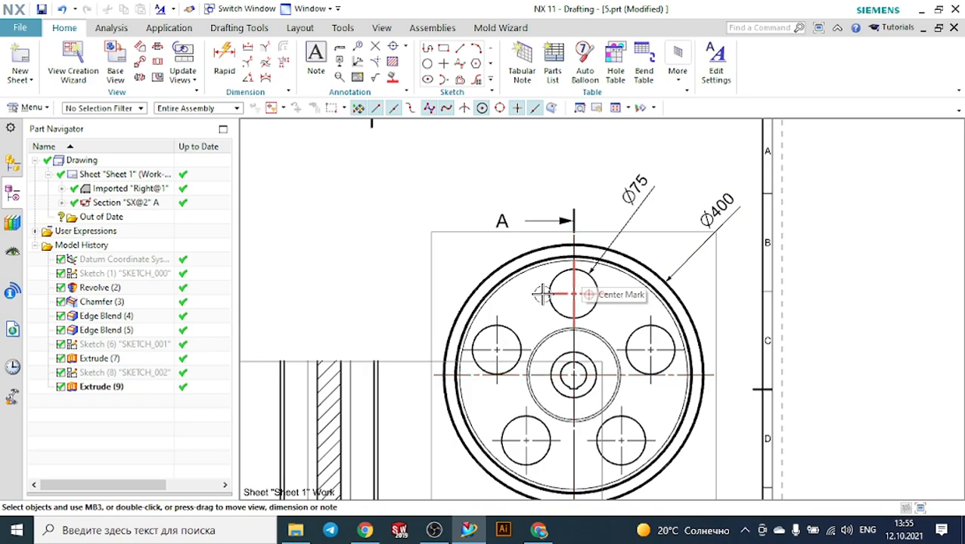
Step: Add a vertical linear dimension between the wheel's center and the uppermost hole's center, placed to the left of the Right view
{"action": "scroll", "coordinate": [578, 276], "scroll_direction": "down", "scroll_amount": 2}
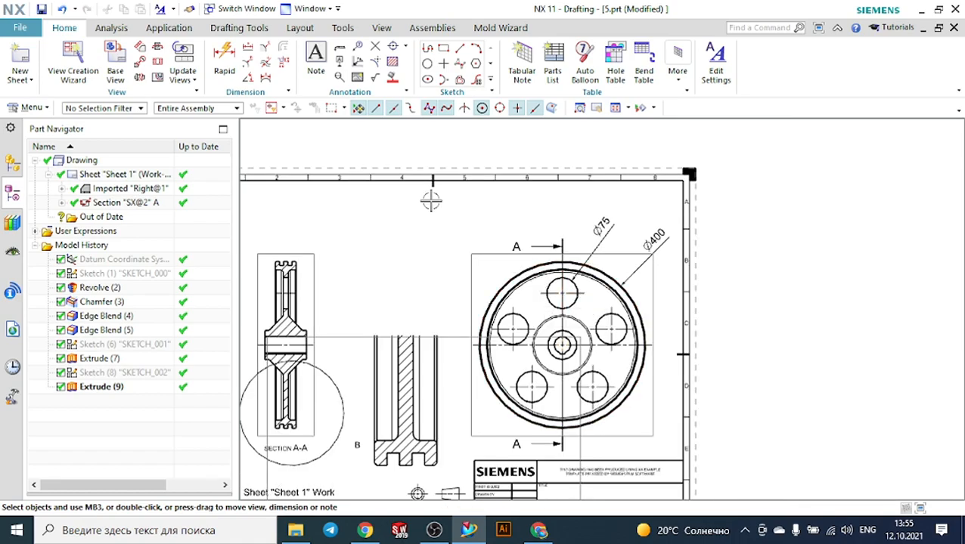
{"action": "left_click", "coordinate": [278, 67]}
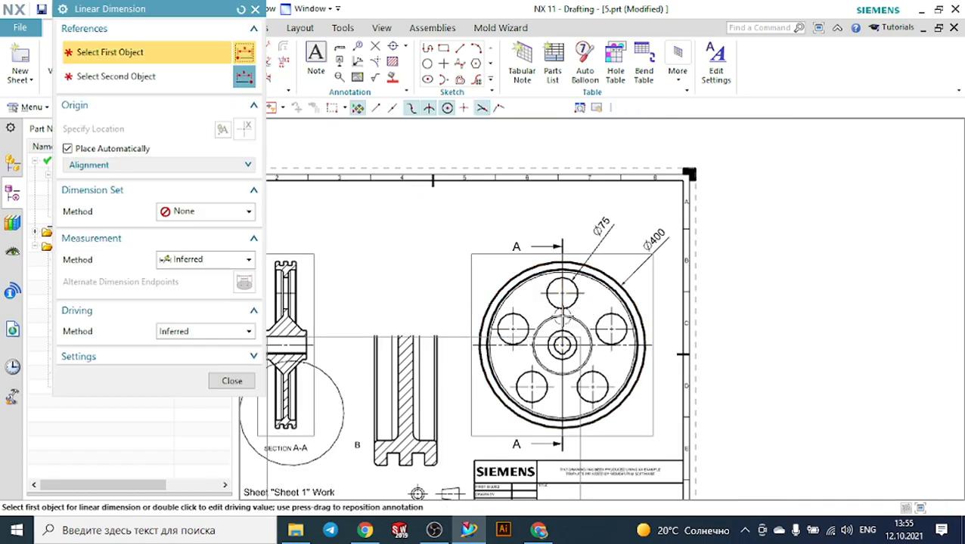
{"action": "scroll", "coordinate": [561, 321], "scroll_direction": "up", "scroll_amount": 2}
{"action": "left_click", "coordinate": [561, 327]}
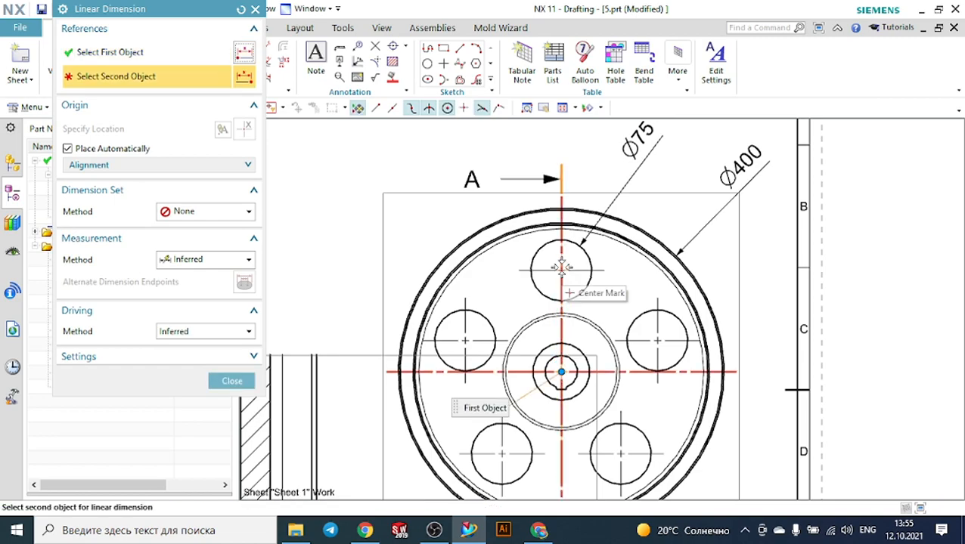
{"action": "left_click", "coordinate": [562, 268]}
{"action": "left_click", "coordinate": [771, 312]}
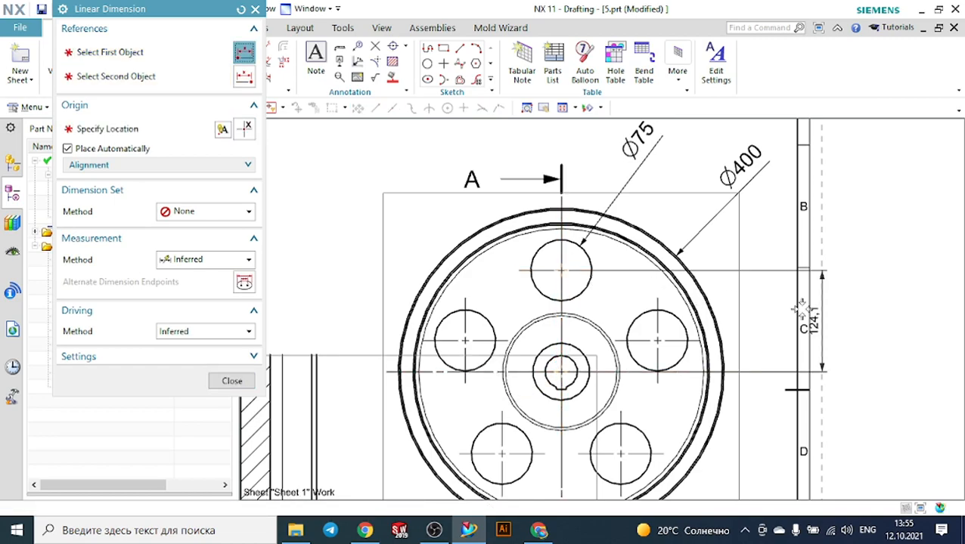
{"action": "scroll", "coordinate": [827, 306], "scroll_direction": "down", "scroll_amount": 2}
{"action": "mouse_move", "coordinate": [747, 303]}
{"action": "left_mouse_down"}
{"action": "mouse_move", "coordinate": [401, 276]}
{"action": "mouse_move", "coordinate": [425, 267]}
{"action": "mouse_move", "coordinate": [431, 303]}
{"action": "left_mouse_up"}
{"action": "scroll", "coordinate": [431, 306], "scroll_direction": "up", "scroll_amount": 3}
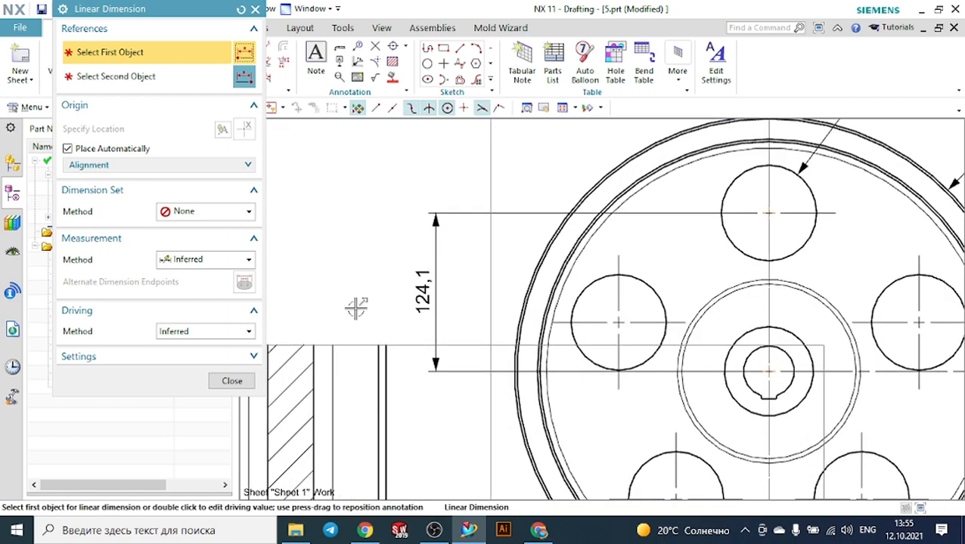
{"action": "left_click", "coordinate": [232, 380]}
Step: Set the dimension text height of the vertical center-to-center dimension to 6
{"action": "scroll", "coordinate": [375, 313], "scroll_direction": "down", "scroll_amount": 3}
{"action": "scroll", "coordinate": [394, 302], "scroll_direction": "up", "scroll_amount": 4}
{"action": "left_click", "coordinate": [468, 247]}
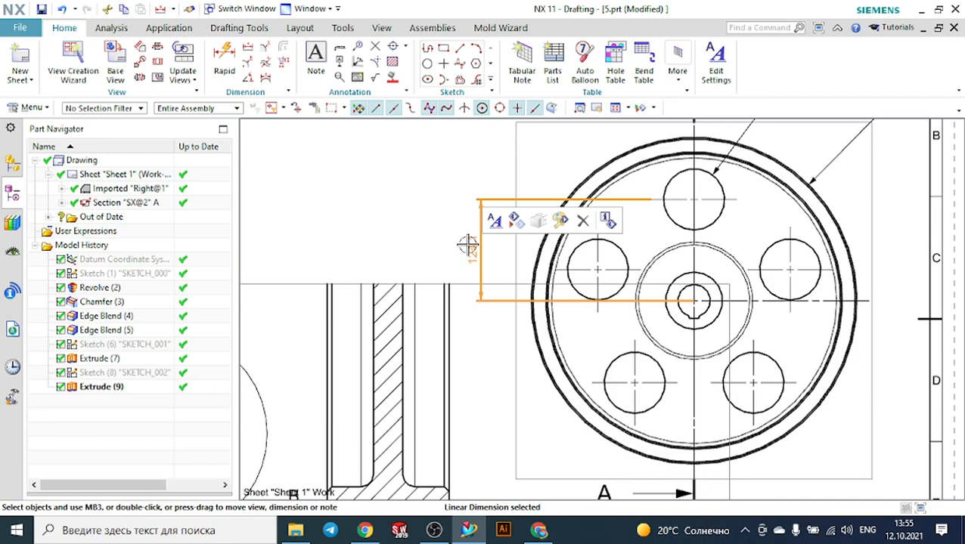
{"action": "left_click", "coordinate": [497, 222]}
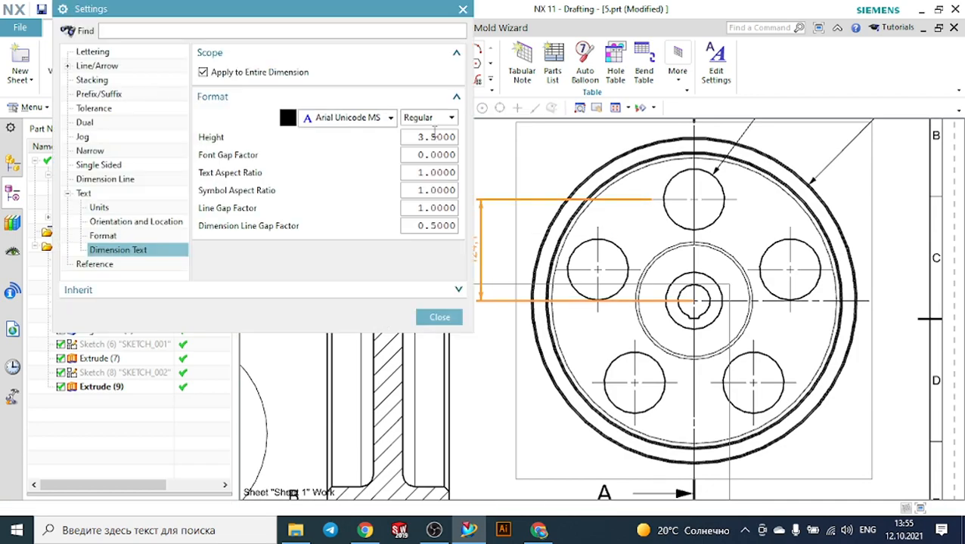
{"action": "left_click", "coordinate": [434, 137]}
{"action": "type", "text": "6"}
{"action": "key", "text": "Return"}
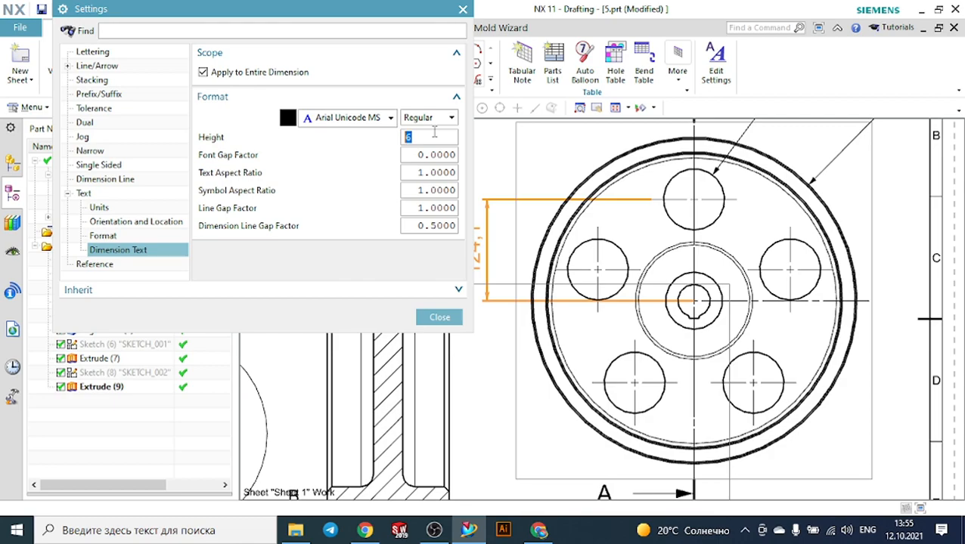
{"action": "left_click", "coordinate": [439, 317]}
Step: Add a vertical linear dimension across the rim's thickness in detail view B and place it to the right of the view
{"action": "scroll", "coordinate": [597, 193], "scroll_direction": "down", "scroll_amount": 4}
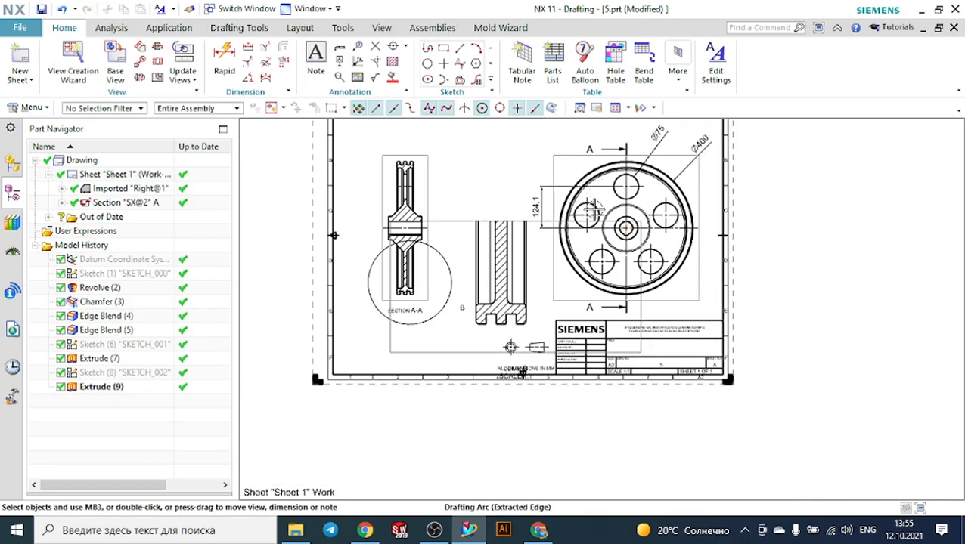
{"action": "scroll", "coordinate": [439, 381], "scroll_direction": "up", "scroll_amount": 2}
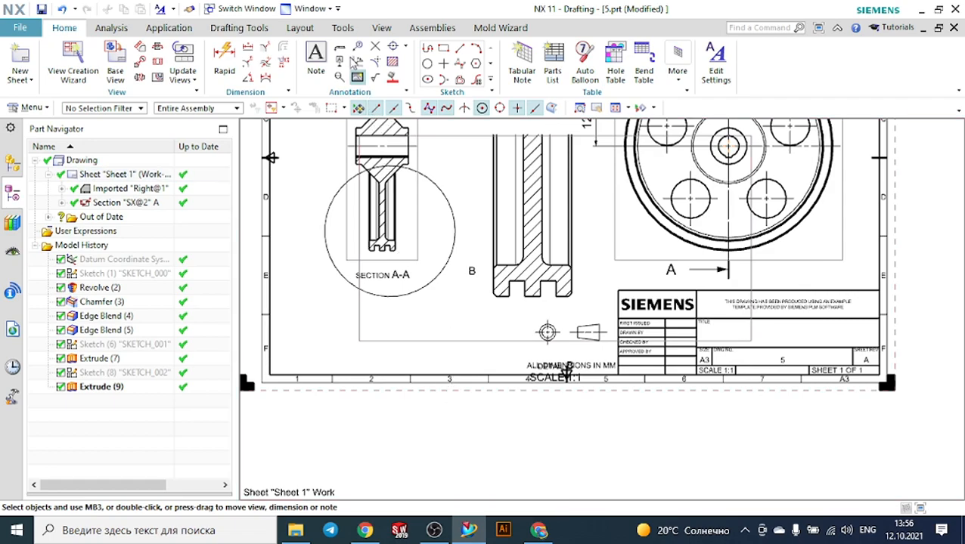
{"action": "left_click", "coordinate": [247, 47]}
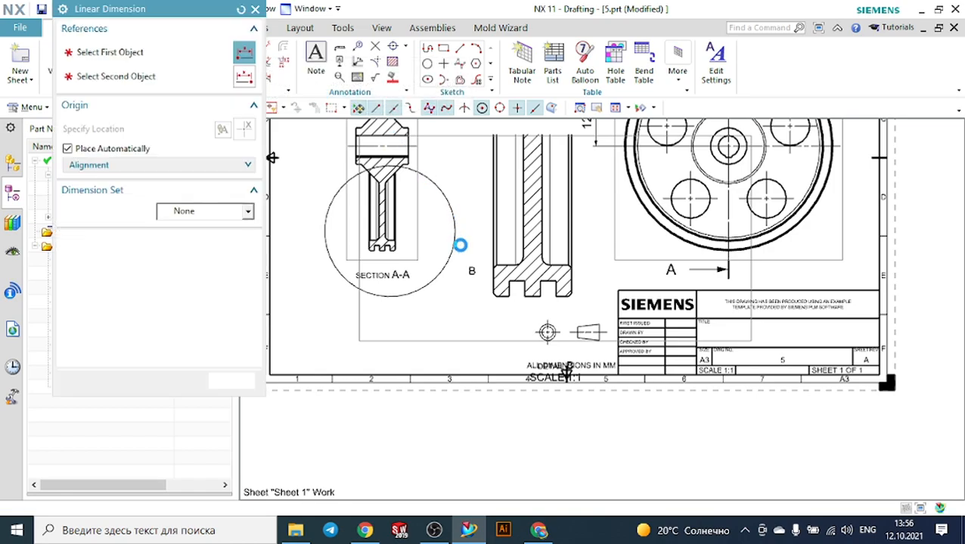
{"action": "scroll", "coordinate": [543, 340], "scroll_direction": "up", "scroll_amount": 3}
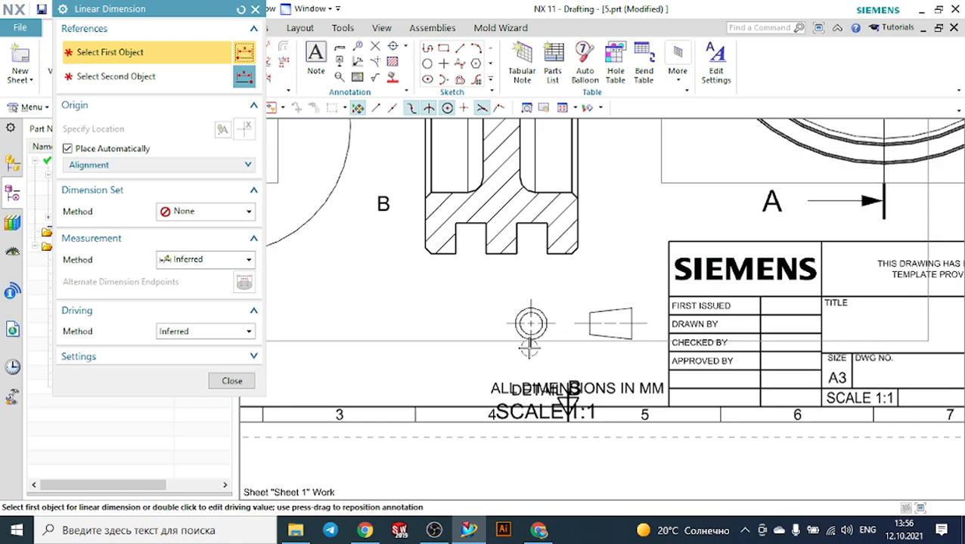
{"action": "scroll", "coordinate": [539, 345], "scroll_direction": "up", "scroll_amount": 1}
{"action": "left_click", "coordinate": [421, 230]}
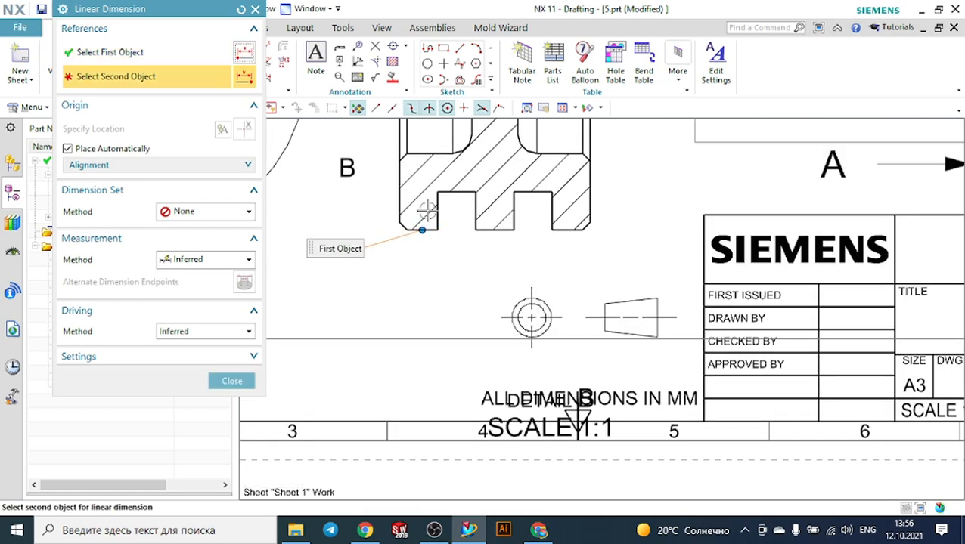
{"action": "left_click", "coordinate": [430, 154]}
{"action": "scroll", "coordinate": [510, 224], "scroll_direction": "down", "scroll_amount": 5}
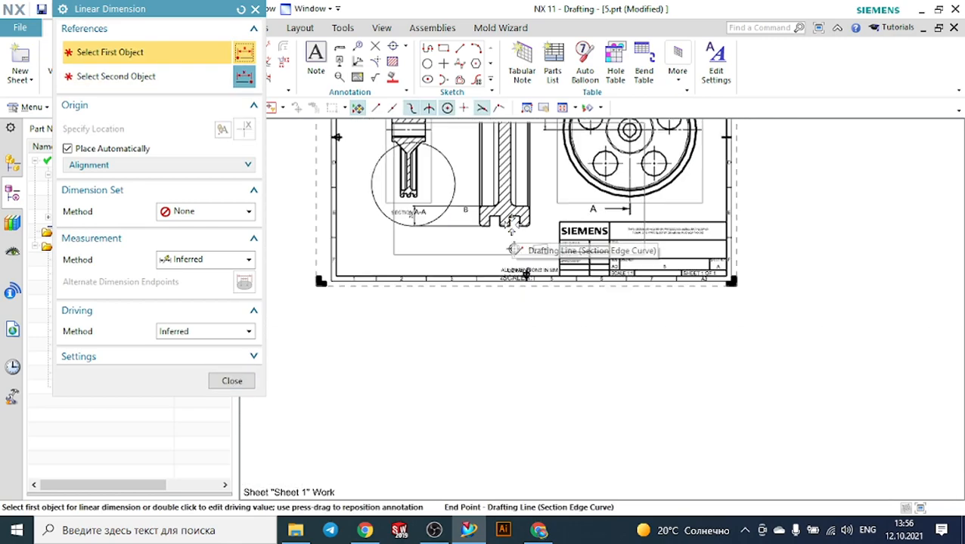
{"action": "scroll", "coordinate": [370, 204], "scroll_direction": "up", "scroll_amount": 3}
{"action": "scroll", "coordinate": [470, 232], "scroll_direction": "up", "scroll_amount": 2}
{"action": "left_click_drag", "start_coordinate": [577, 229], "coordinate": [842, 216]}
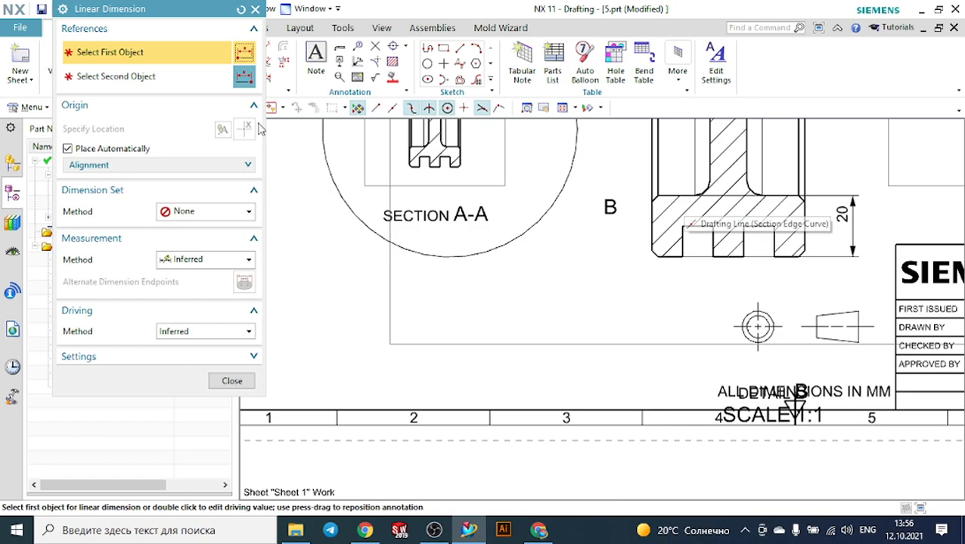
{"action": "left_click", "coordinate": [255, 9]}
Step: Change the text orientation of the rim thickness dimension in detail view B to horizontal
{"action": "scroll", "coordinate": [843, 214], "scroll_direction": "down", "scroll_amount": 1}
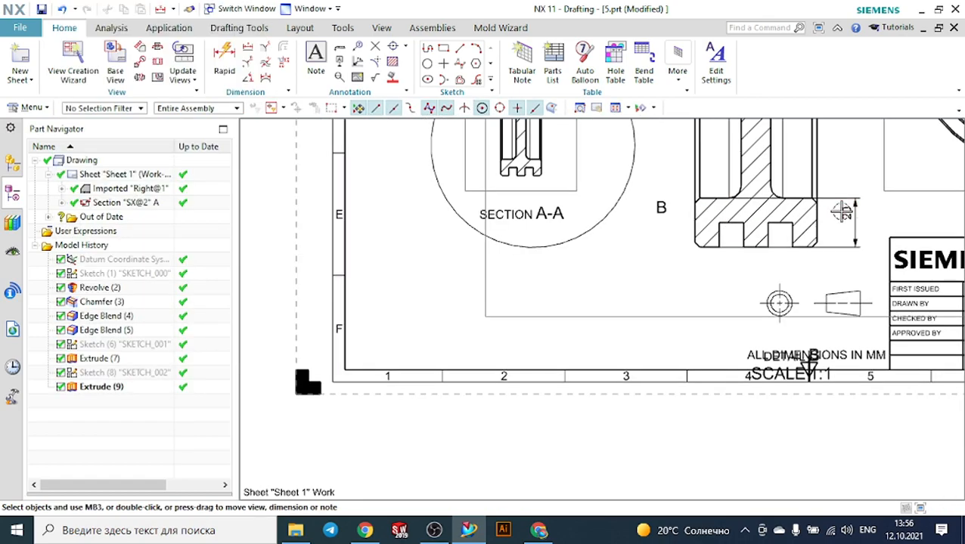
{"action": "double_click", "coordinate": [844, 214]}
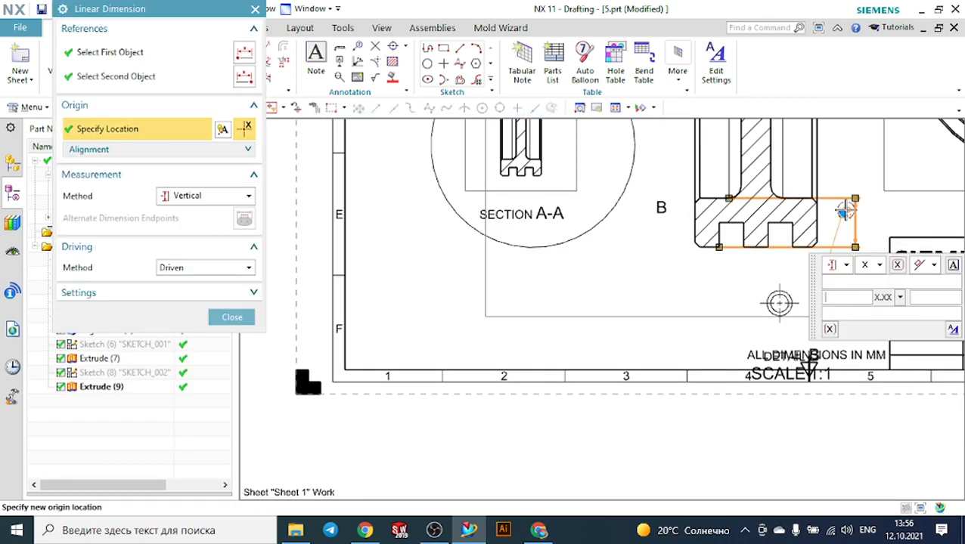
{"action": "left_click", "coordinate": [935, 268]}
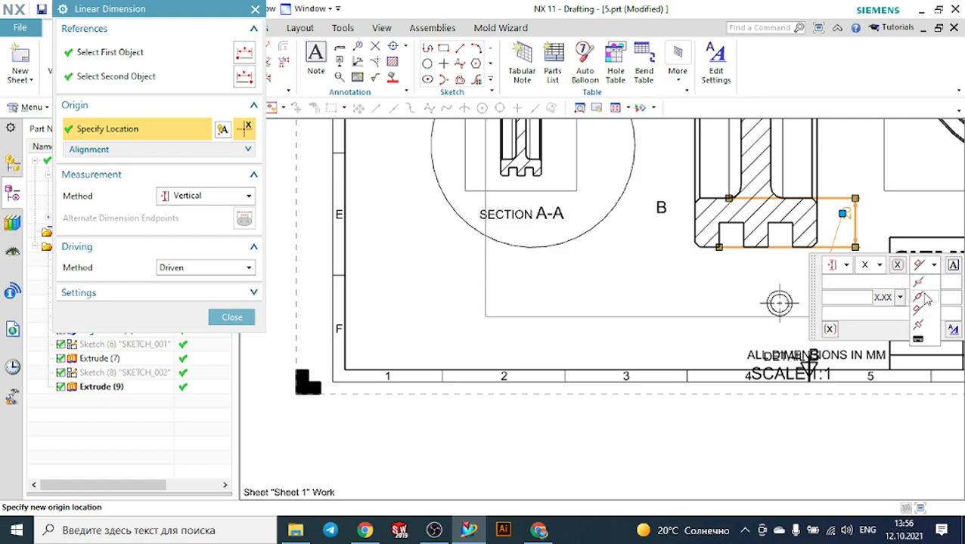
{"action": "left_click", "coordinate": [927, 298]}
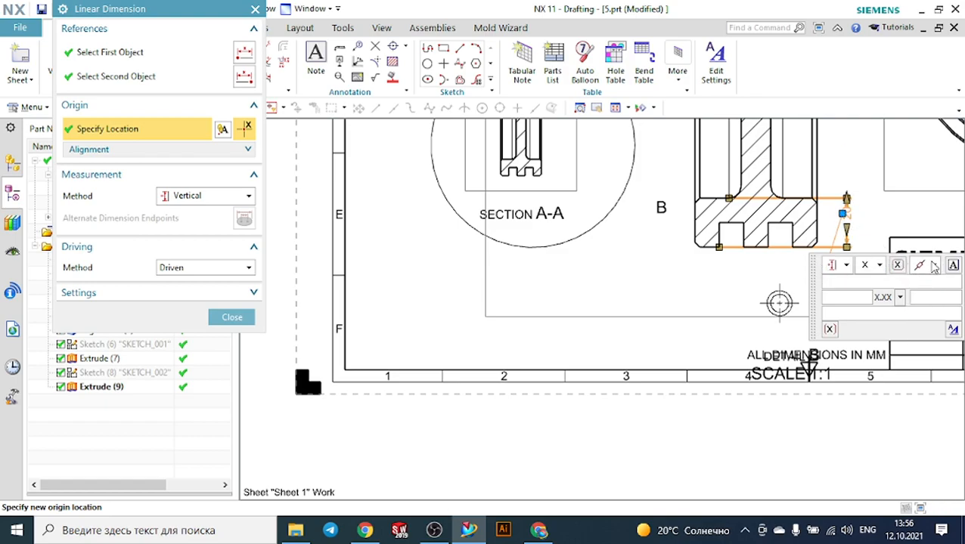
{"action": "left_click", "coordinate": [934, 267]}
{"action": "left_click", "coordinate": [915, 312]}
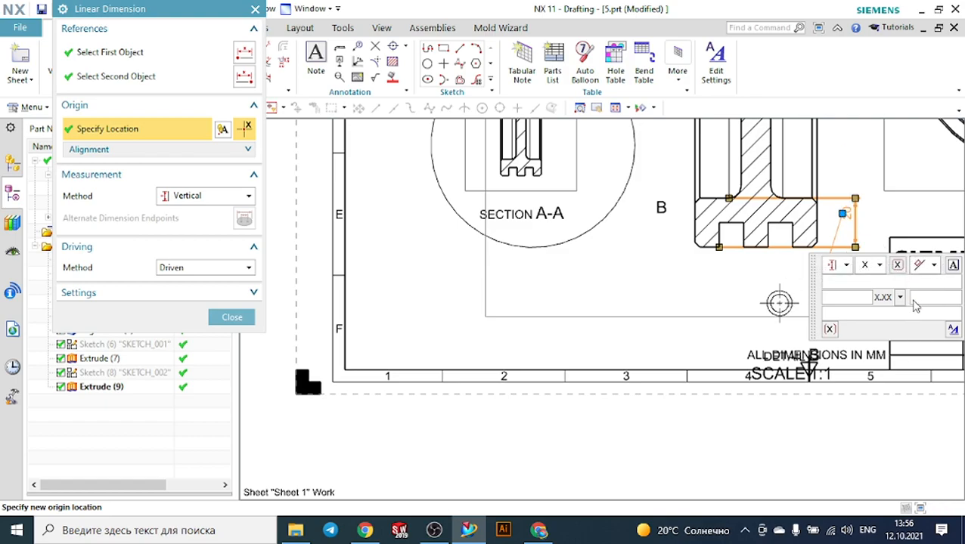
{"action": "left_click", "coordinate": [934, 267]}
{"action": "left_click", "coordinate": [933, 290]}
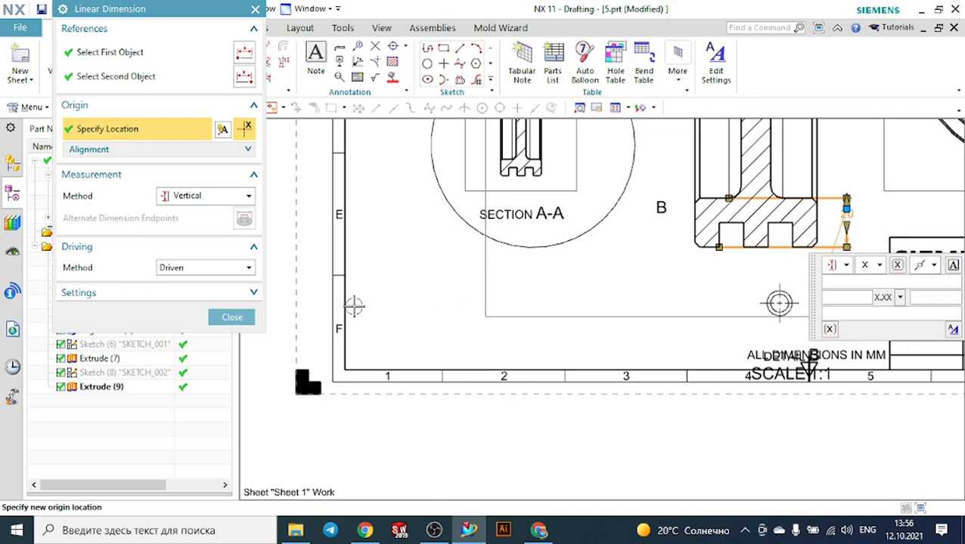
{"action": "left_click", "coordinate": [232, 317]}
Step: Move the rim thickness dimension's text down to the middle of its dimension line, between the two arrows
{"action": "scroll", "coordinate": [351, 267], "scroll_direction": "down", "scroll_amount": 2}
{"action": "scroll", "coordinate": [823, 209], "scroll_direction": "up", "scroll_amount": 5}
{"action": "scroll", "coordinate": [763, 264], "scroll_direction": "up", "scroll_amount": 1}
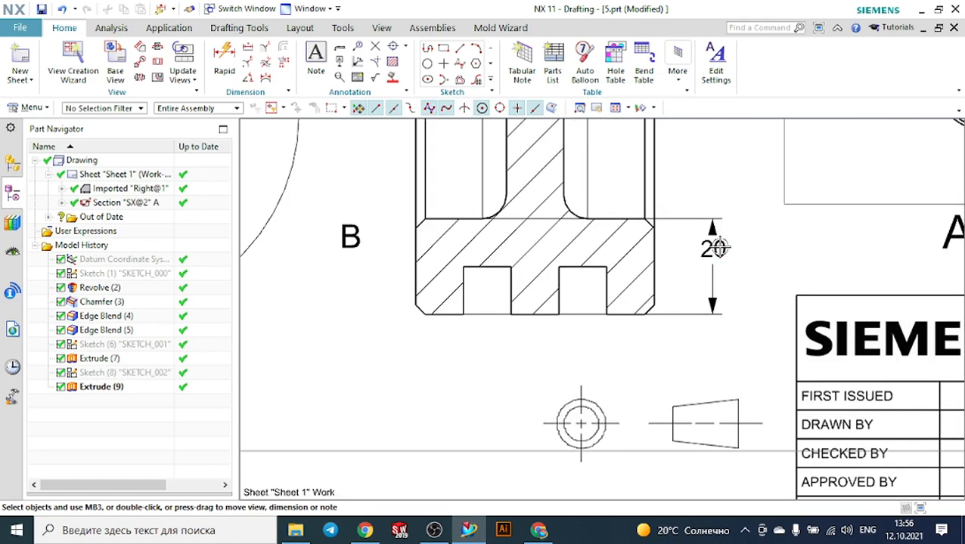
{"action": "left_click_drag", "start_coordinate": [718, 255], "coordinate": [719, 267]}
{"action": "double_click", "coordinate": [719, 266]}
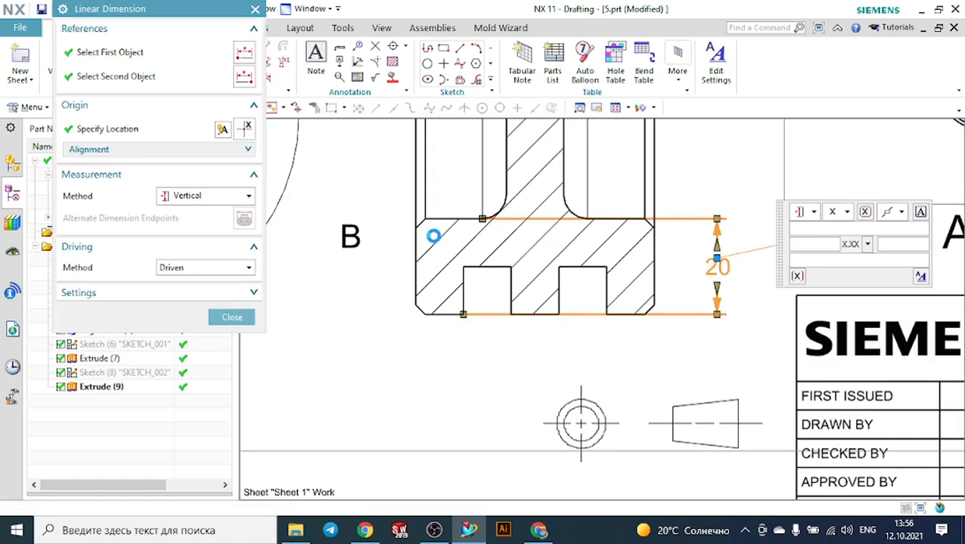
{"action": "left_click", "coordinate": [244, 318]}
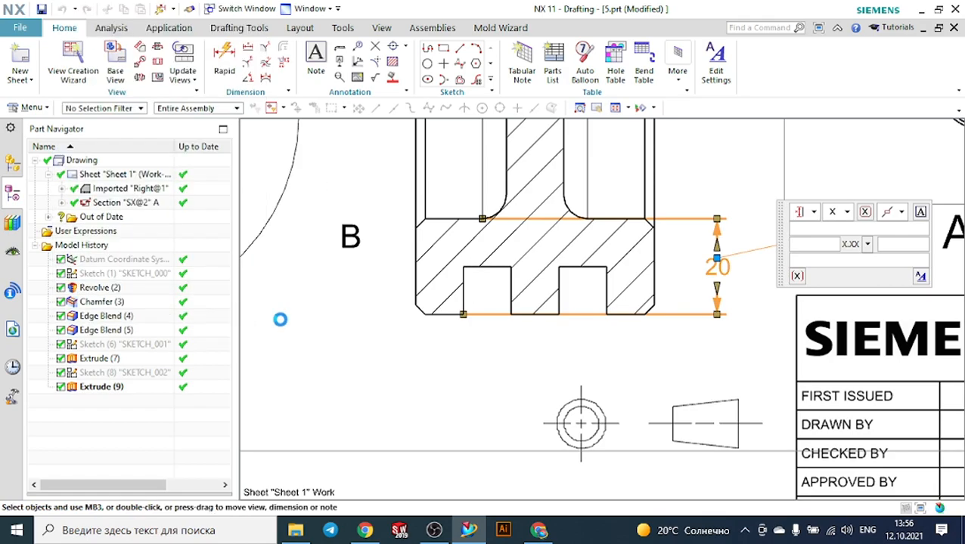
Step: Set the dimension text height of the rim thickness dimension to 6
{"action": "left_click", "coordinate": [732, 258]}
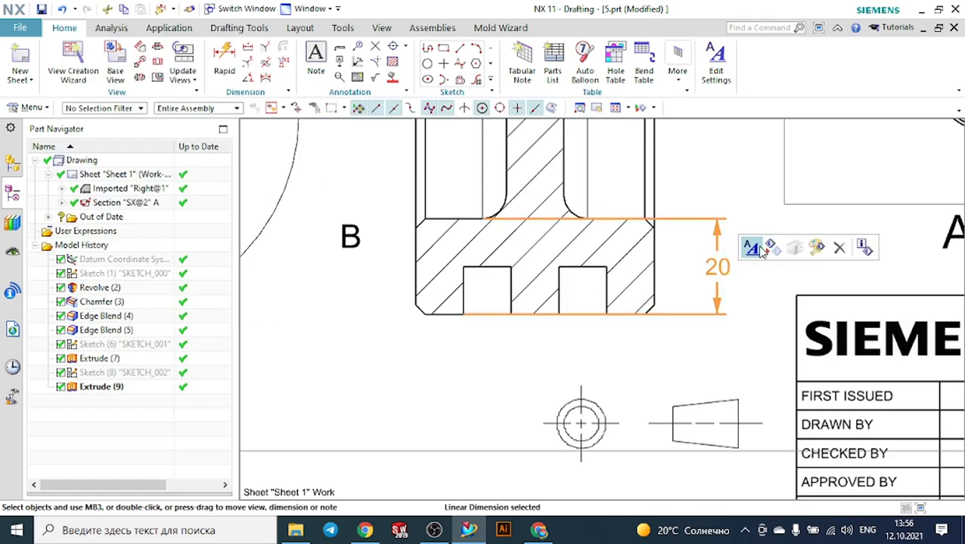
{"action": "left_click", "coordinate": [753, 248]}
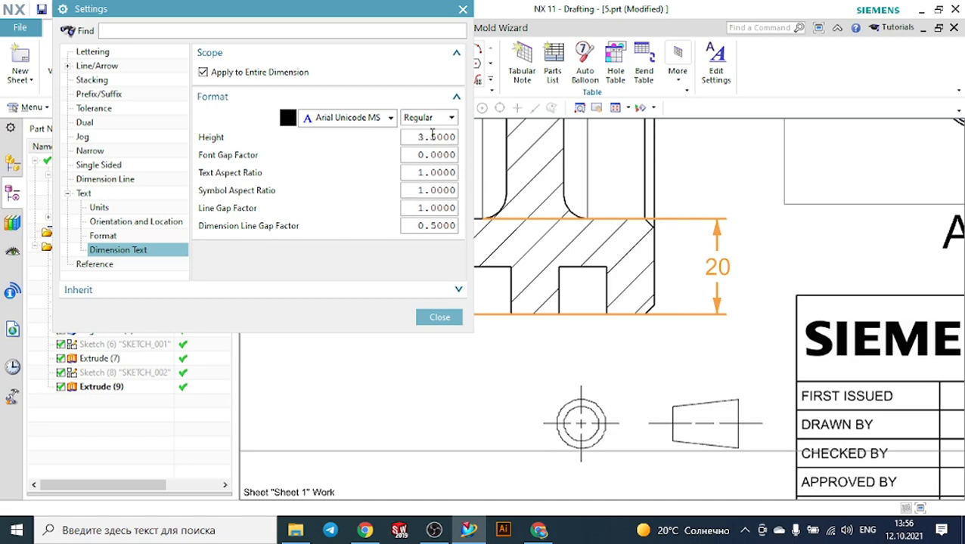
{"action": "double_click", "coordinate": [433, 137]}
{"action": "type", "text": "6"}
{"action": "key", "text": "Return"}
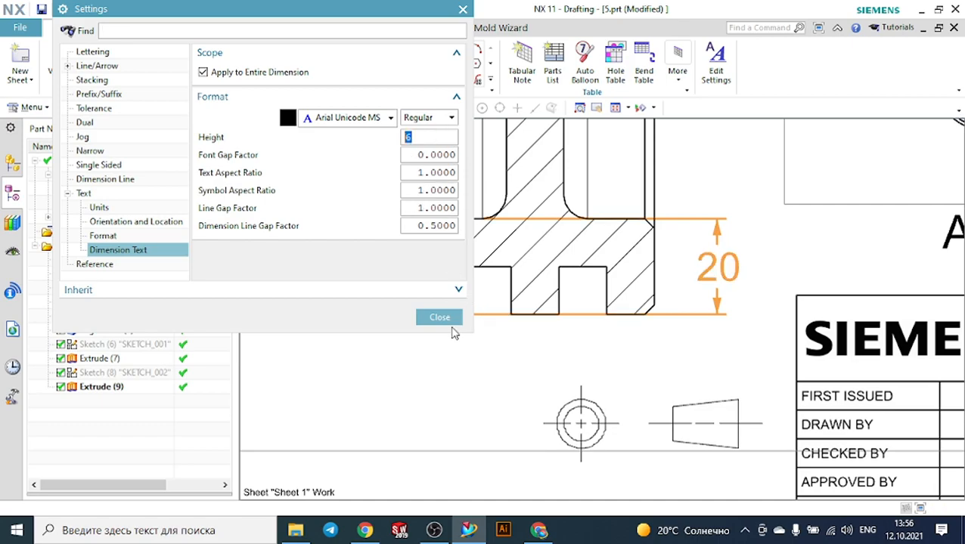
{"action": "left_click", "coordinate": [441, 317]}
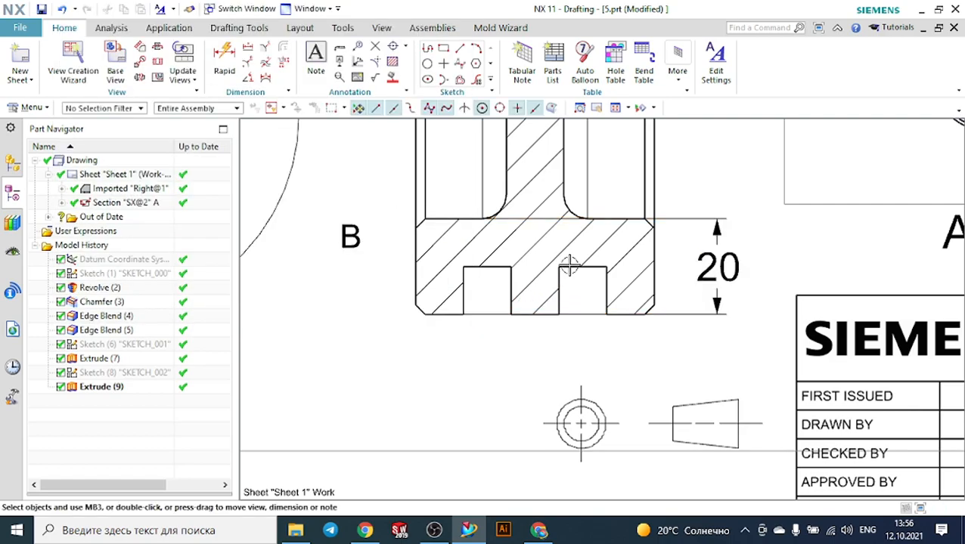
Step: Add a rapid dimension across the left groove's width in detail view B, below the rim with its text left of the extension lines
{"action": "left_click", "coordinate": [224, 57]}
{"action": "scroll", "coordinate": [498, 302], "scroll_direction": "up", "scroll_amount": 1}
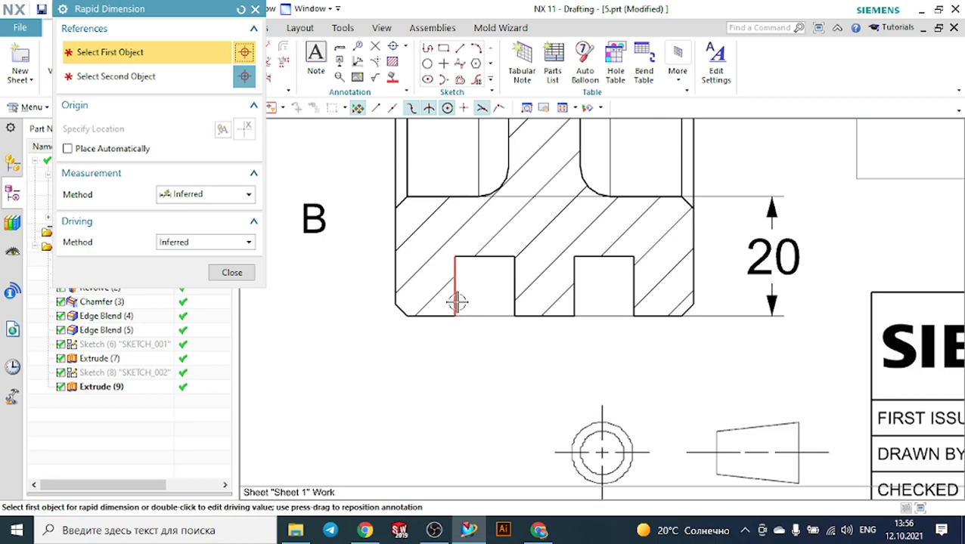
{"action": "left_click", "coordinate": [505, 295]}
{"action": "left_click", "coordinate": [514, 283]}
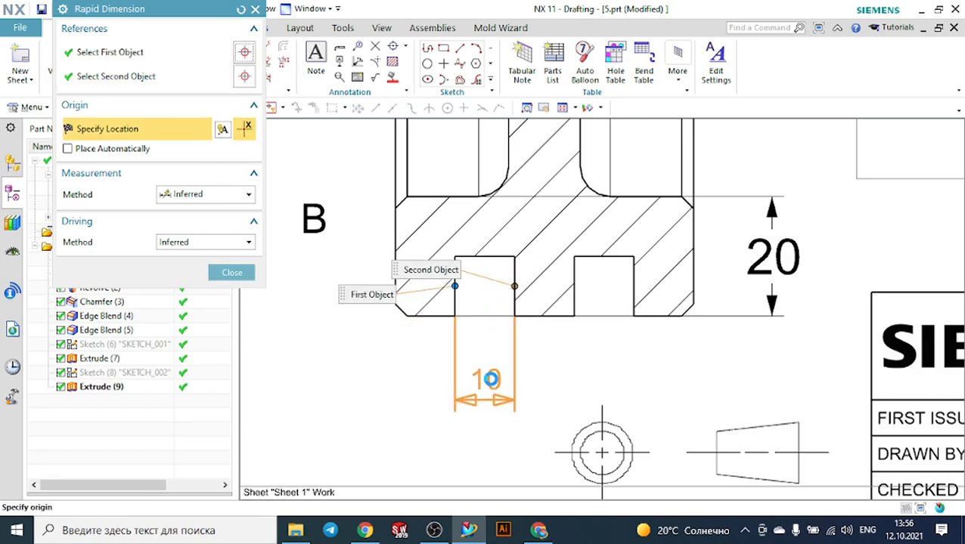
{"action": "left_click", "coordinate": [490, 379]}
{"action": "left_click_drag", "start_coordinate": [490, 381], "coordinate": [407, 384]}
{"action": "left_click", "coordinate": [231, 272]}
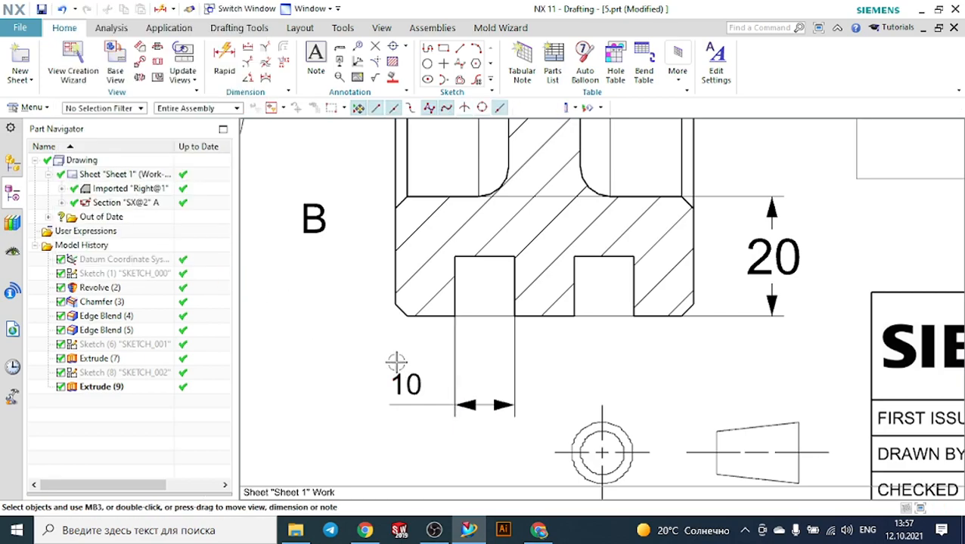
Step: Set the dimension text height of the groove width dimension to 6
{"action": "left_click", "coordinate": [408, 369]}
{"action": "left_click", "coordinate": [436, 346]}
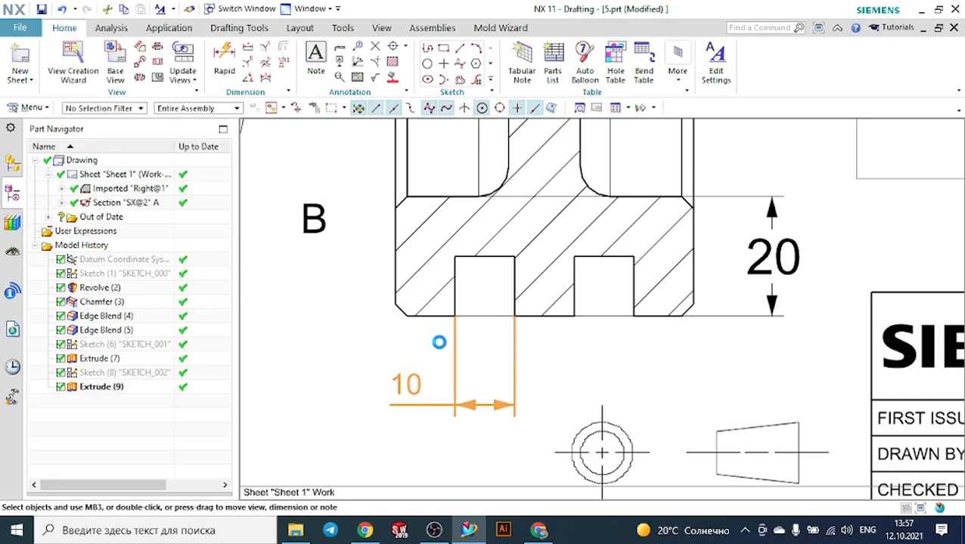
{"action": "double_click", "coordinate": [430, 138]}
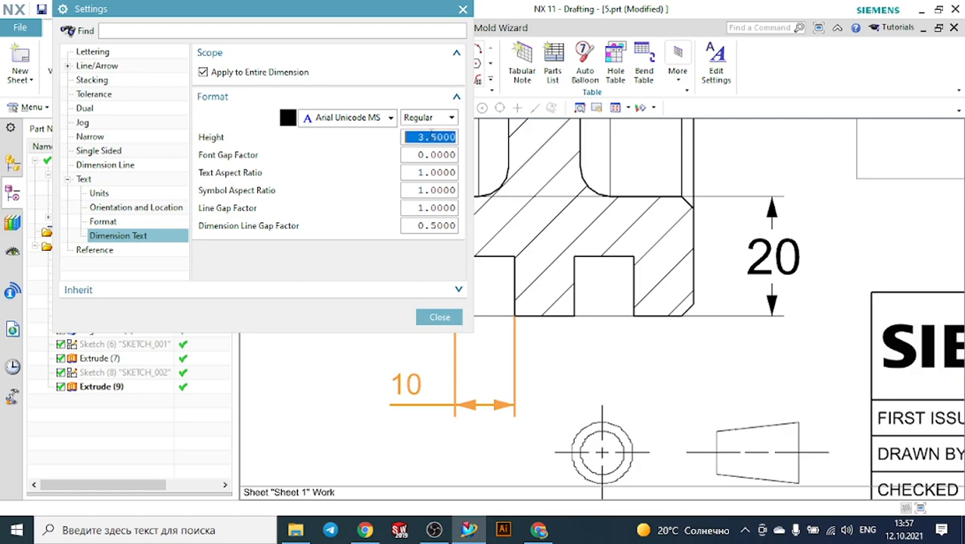
{"action": "type", "text": "6"}
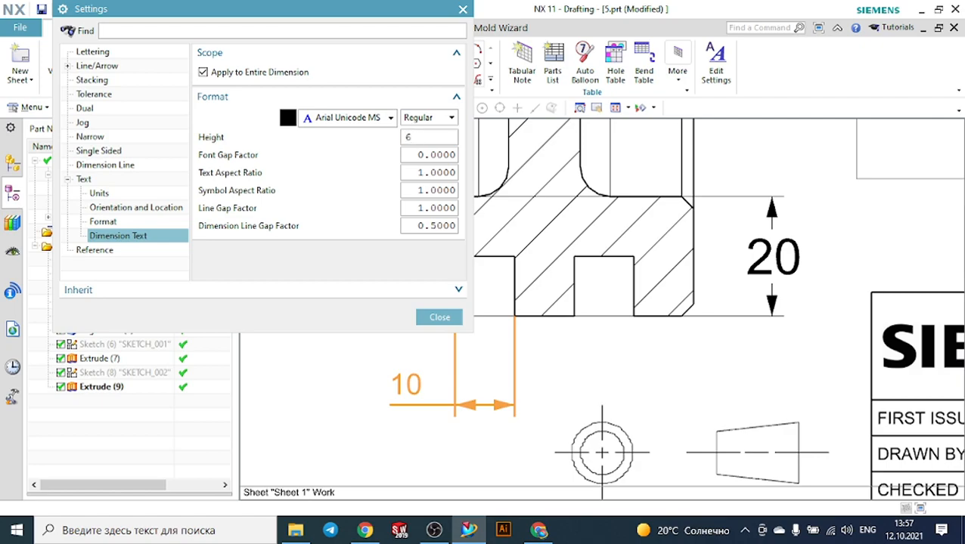
{"action": "key", "text": "Return"}
{"action": "left_click", "coordinate": [440, 316]}
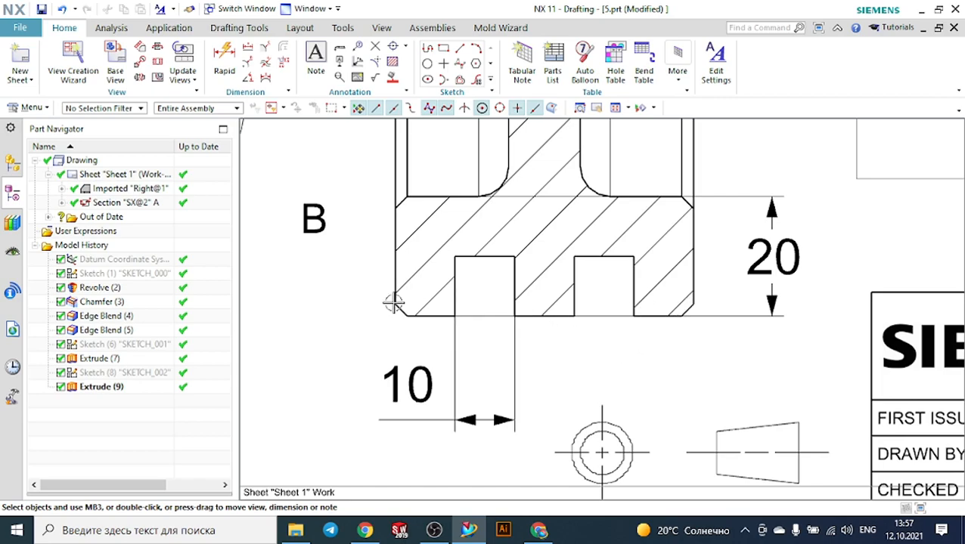
{"action": "left_click", "coordinate": [283, 62]}
{"action": "scroll", "coordinate": [417, 318], "scroll_direction": "up", "scroll_amount": 2}
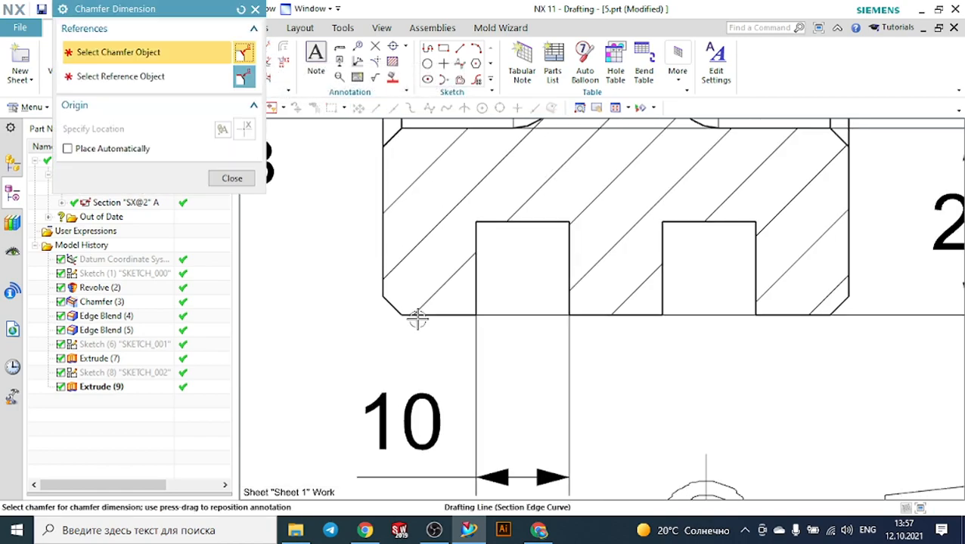
{"action": "left_click", "coordinate": [417, 318]}
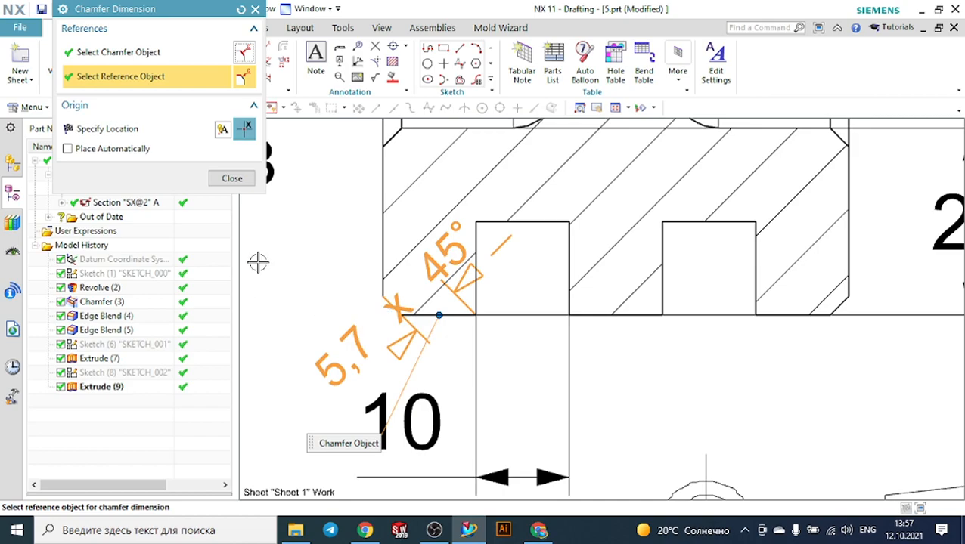
{"action": "scroll", "coordinate": [278, 189], "scroll_direction": "down", "scroll_amount": 3}
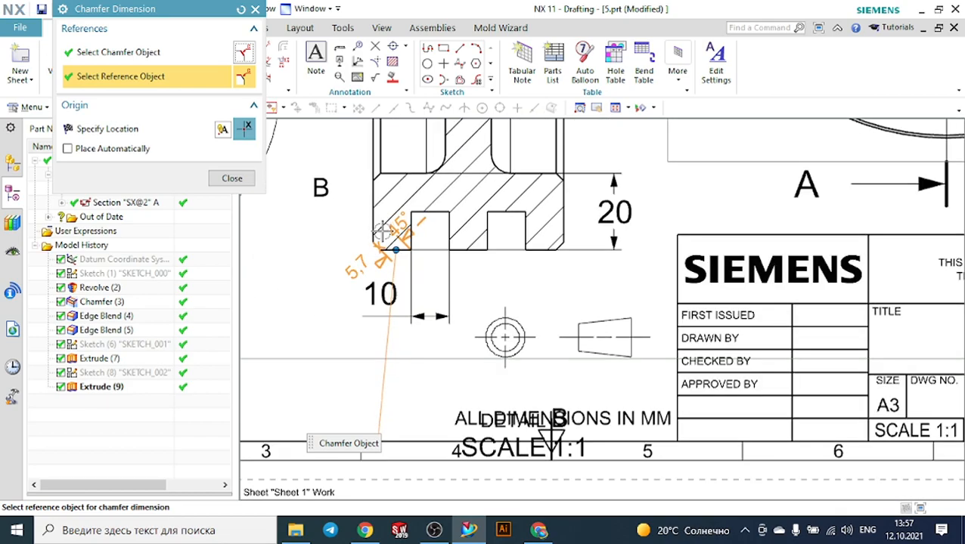
{"action": "left_click", "coordinate": [232, 179]}
Step: Add a chamfer dimension to the rim's lower-left chamfer in detail view B and place it vertically to the left of the view
{"action": "scroll", "coordinate": [355, 152], "scroll_direction": "up", "scroll_amount": 2}
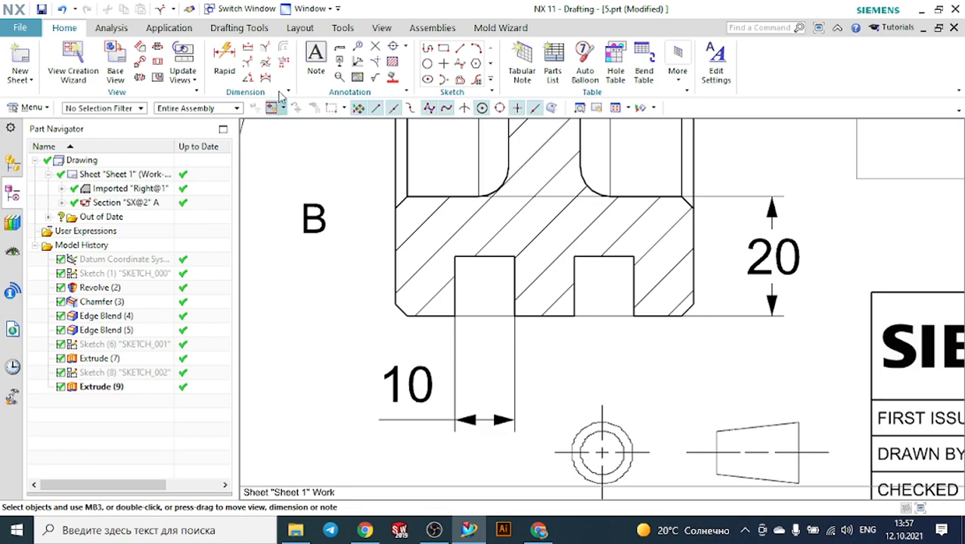
{"action": "scroll", "coordinate": [424, 304], "scroll_direction": "up", "scroll_amount": 3}
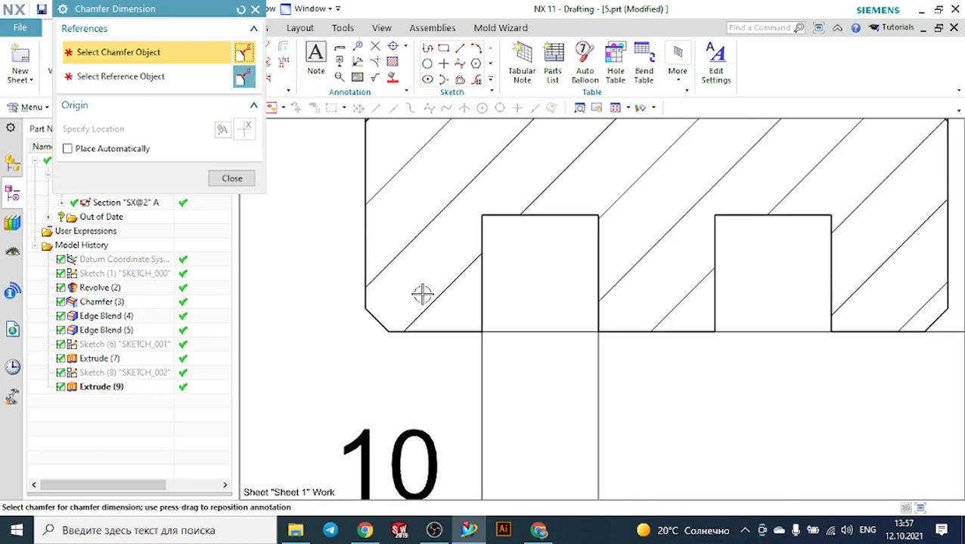
{"action": "scroll", "coordinate": [422, 296], "scroll_direction": "down", "scroll_amount": 2}
{"action": "scroll", "coordinate": [373, 365], "scroll_direction": "up", "scroll_amount": 4}
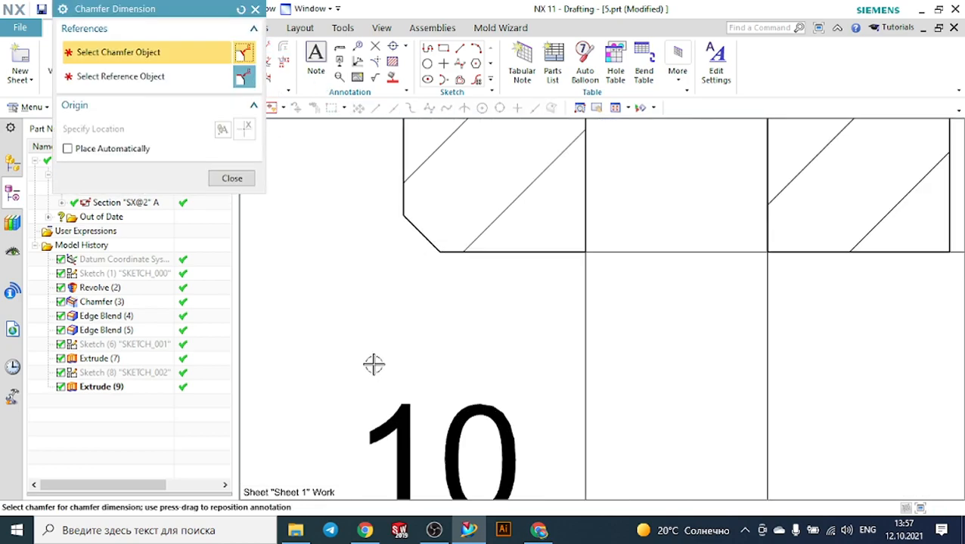
{"action": "left_click", "coordinate": [455, 163]}
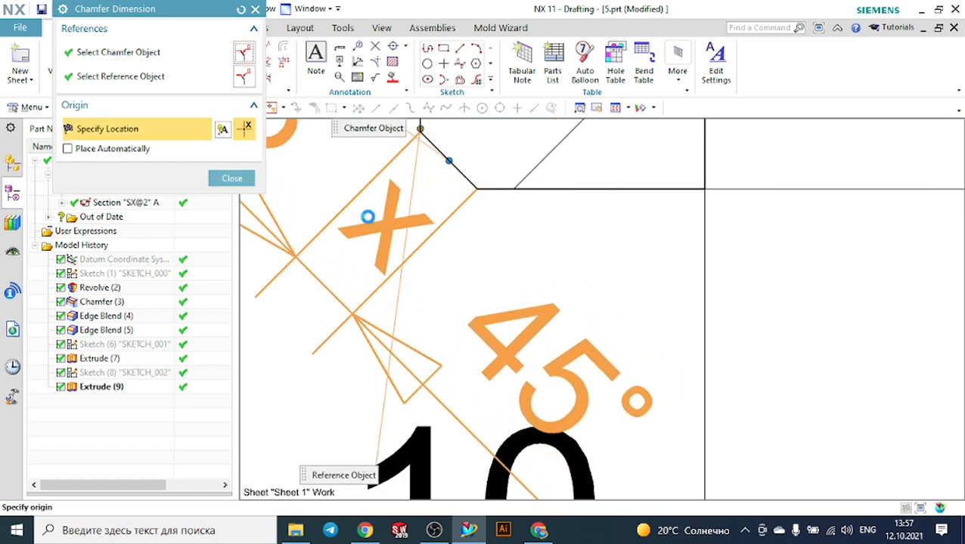
{"action": "scroll", "coordinate": [295, 202], "scroll_direction": "down", "scroll_amount": 4}
{"action": "left_click", "coordinate": [262, 198]}
{"action": "scroll", "coordinate": [431, 215], "scroll_direction": "down", "scroll_amount": 3}
{"action": "left_click_drag", "start_coordinate": [363, 180], "coordinate": [293, 180]}
{"action": "left_click", "coordinate": [232, 178]}
{"action": "scroll", "coordinate": [373, 260], "scroll_direction": "down", "scroll_amount": 2}
{"action": "scroll", "coordinate": [373, 260], "scroll_direction": "up", "scroll_amount": 3}
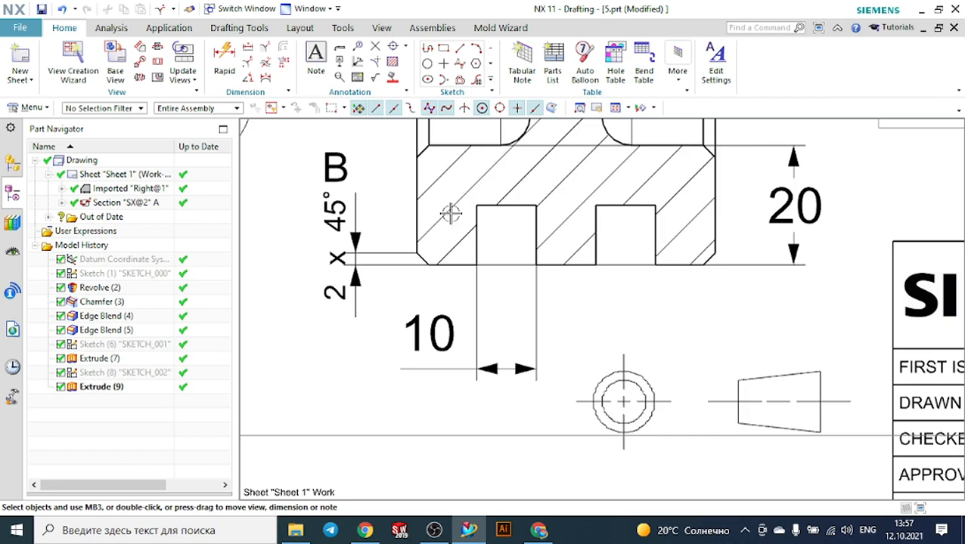
Step: Add a radial dimension to the right fillet between web and rim in detail view B, with its text to the upper right
{"action": "scroll", "coordinate": [597, 205], "scroll_direction": "down", "scroll_amount": 3}
{"action": "scroll", "coordinate": [628, 189], "scroll_direction": "up", "scroll_amount": 4}
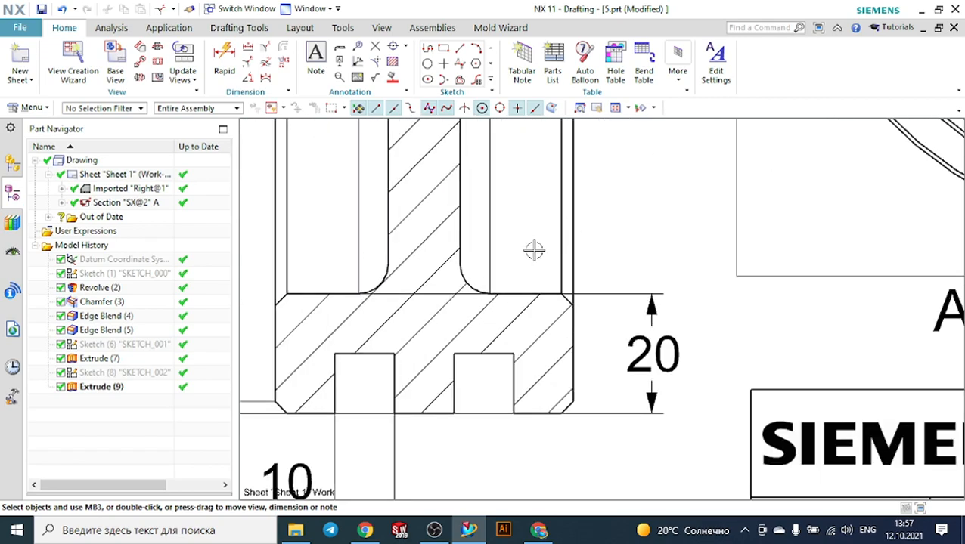
{"action": "left_click", "coordinate": [249, 63]}
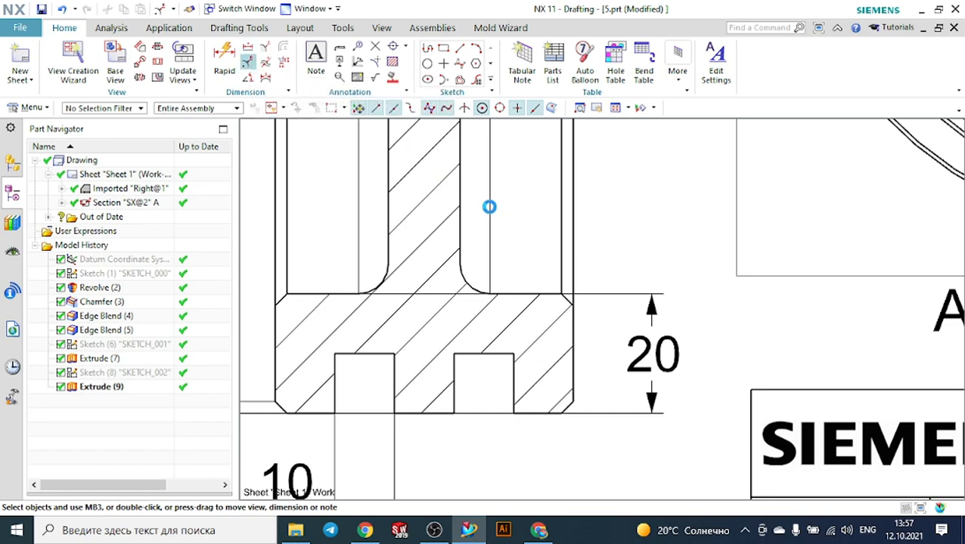
{"action": "left_click", "coordinate": [471, 278]}
{"action": "left_click", "coordinate": [492, 346]}
{"action": "left_click_drag", "start_coordinate": [491, 346], "coordinate": [645, 179]}
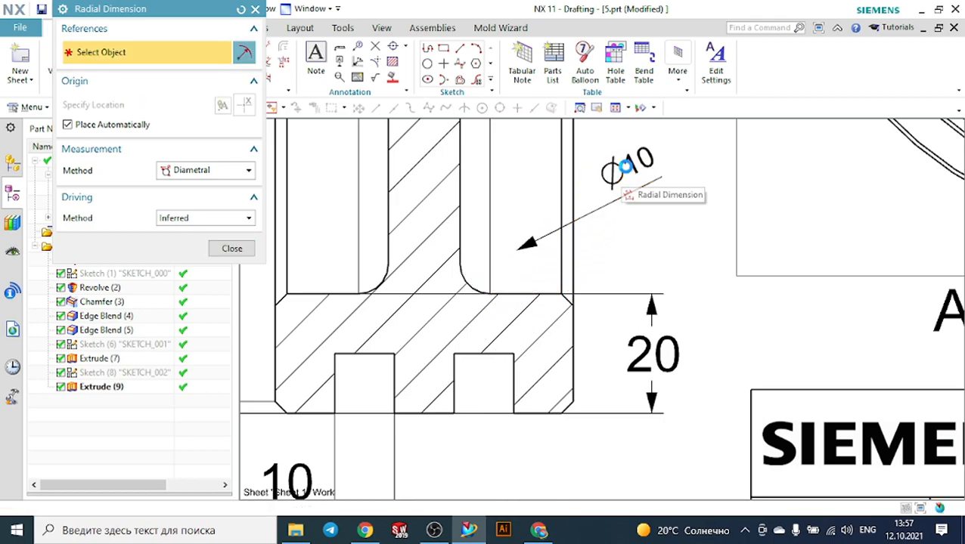
{"action": "left_click", "coordinate": [245, 251]}
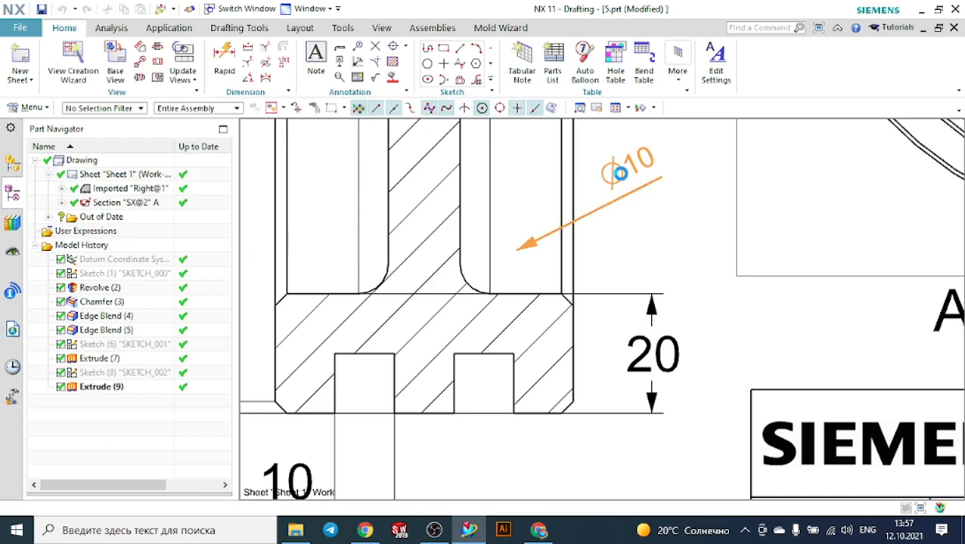
Step: Change the fillet dimension's measurement method to Radial, give it horizontal text at the leader's end, and move it outside the view's right edge
{"action": "double_click", "coordinate": [620, 167]}
{"action": "left_click", "coordinate": [672, 217]}
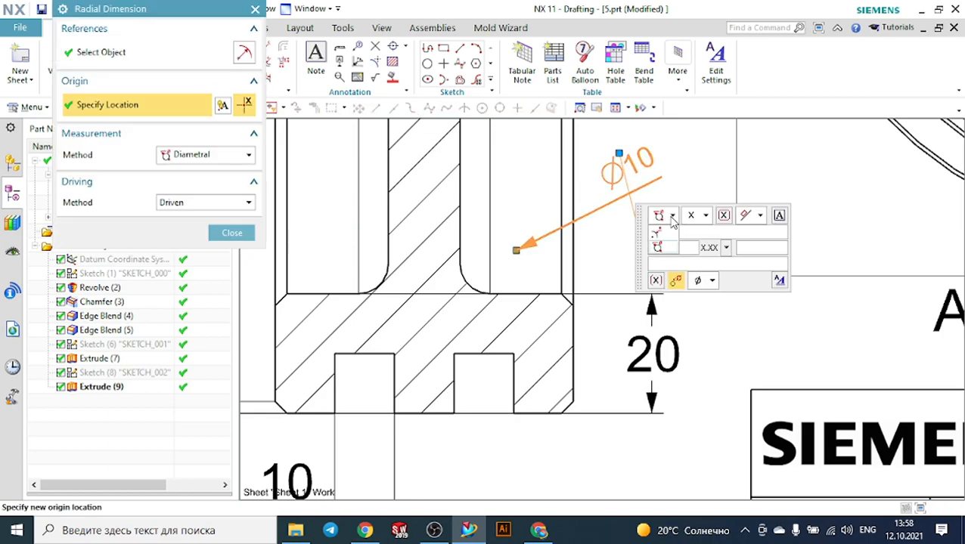
{"action": "left_click", "coordinate": [661, 237]}
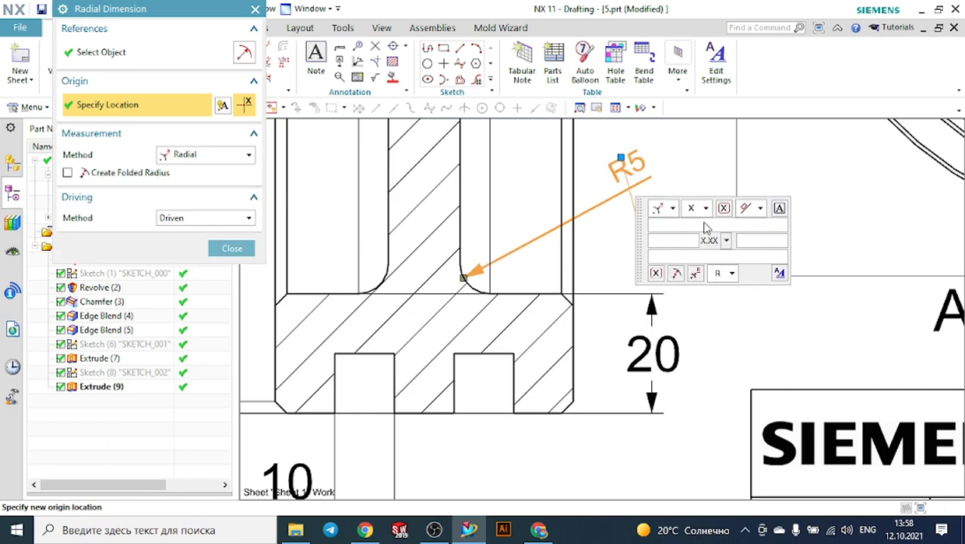
{"action": "left_click", "coordinate": [760, 209]}
{"action": "left_click", "coordinate": [758, 229]}
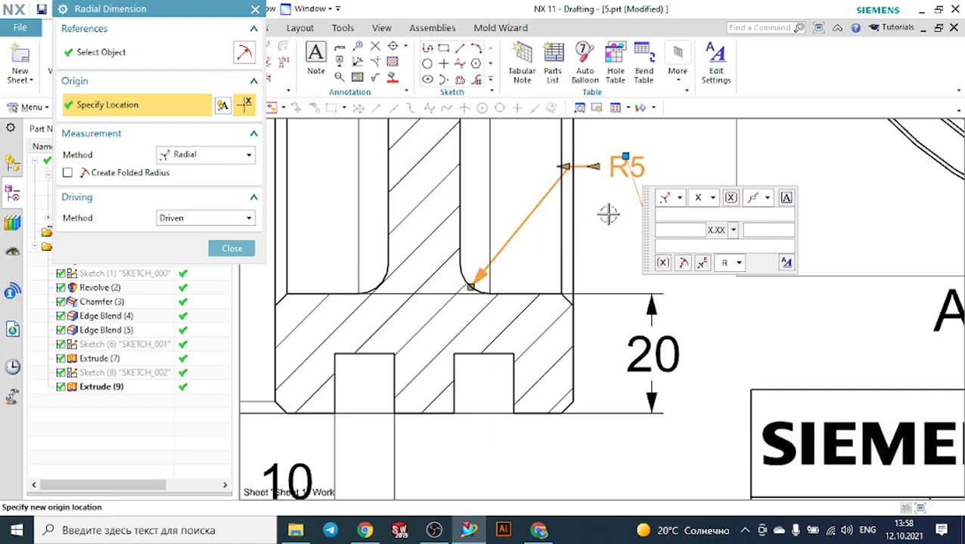
{"action": "left_click_drag", "start_coordinate": [629, 168], "coordinate": [666, 212]}
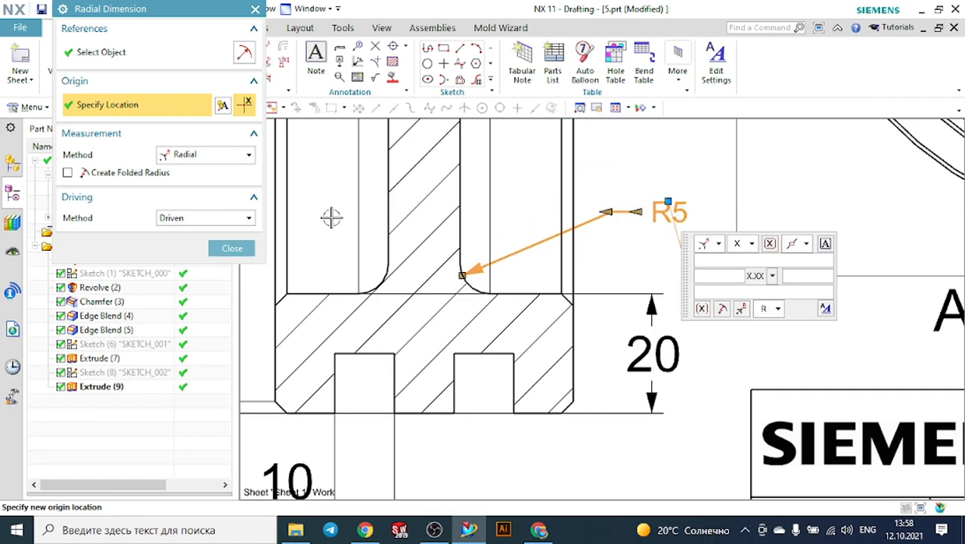
{"action": "left_click", "coordinate": [232, 248]}
Step: Set the dimension text height of the fillet radius dimension to 6
{"action": "scroll", "coordinate": [572, 223], "scroll_direction": "down", "scroll_amount": 2}
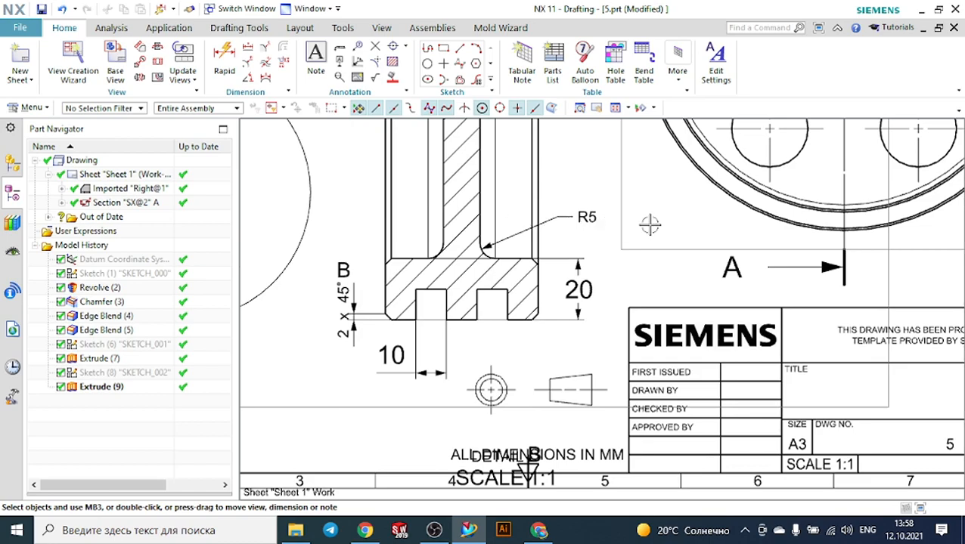
{"action": "scroll", "coordinate": [589, 216], "scroll_direction": "up", "scroll_amount": 2}
{"action": "left_click", "coordinate": [583, 220]}
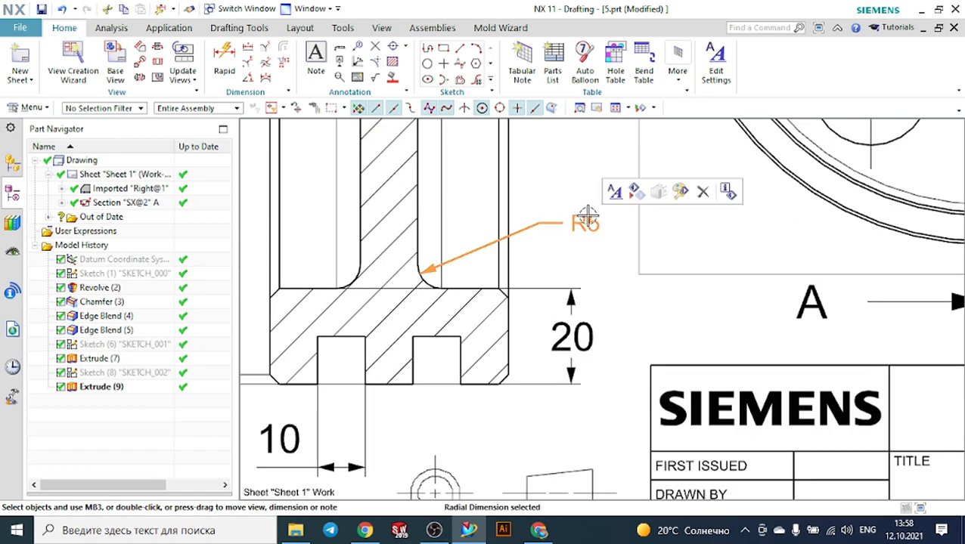
{"action": "left_click", "coordinate": [634, 192]}
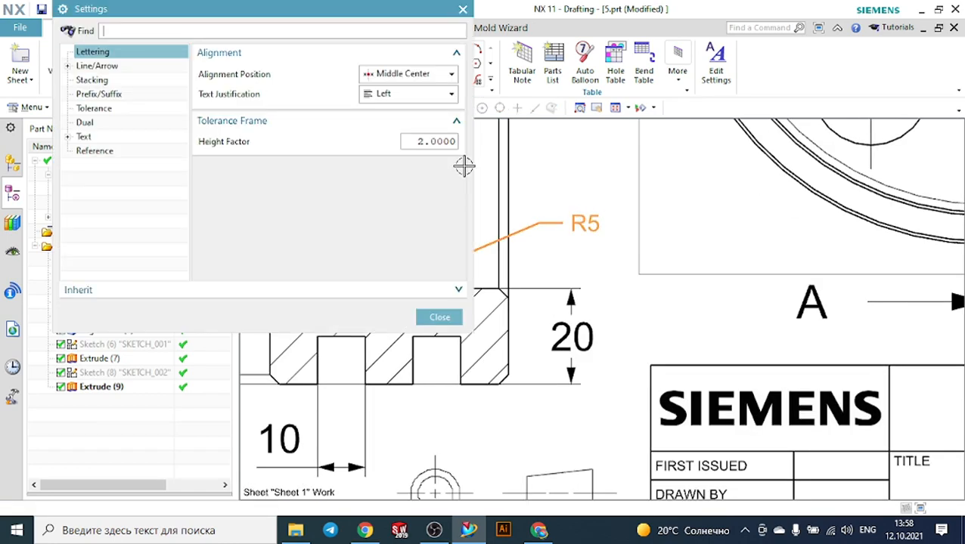
{"action": "left_click", "coordinate": [84, 140]}
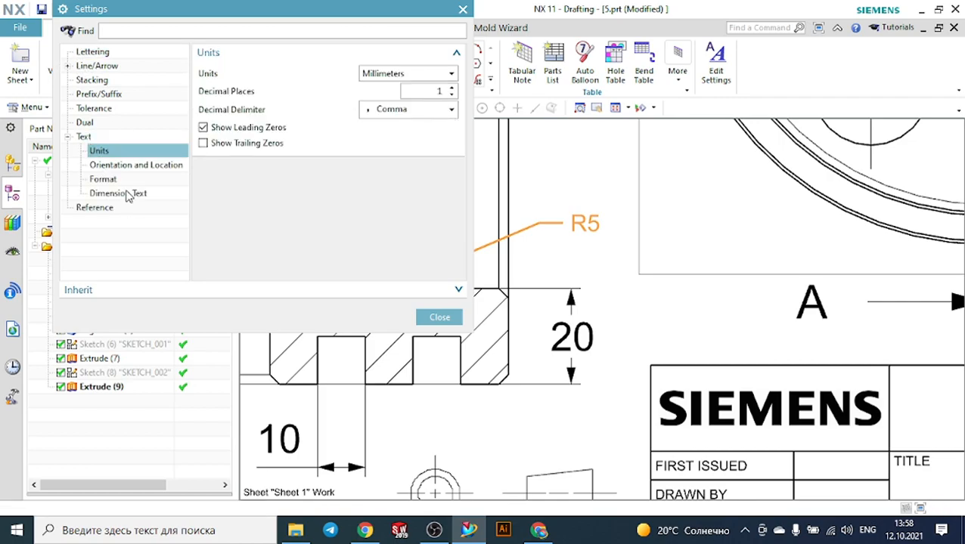
{"action": "left_click", "coordinate": [127, 194]}
{"action": "left_click", "coordinate": [441, 137]}
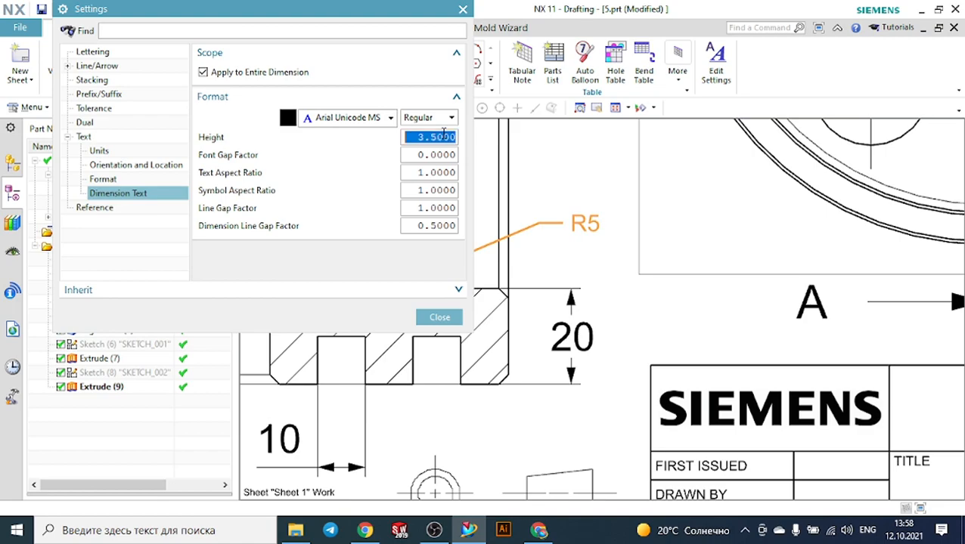
{"action": "type", "text": "6"}
{"action": "key", "text": "Return"}
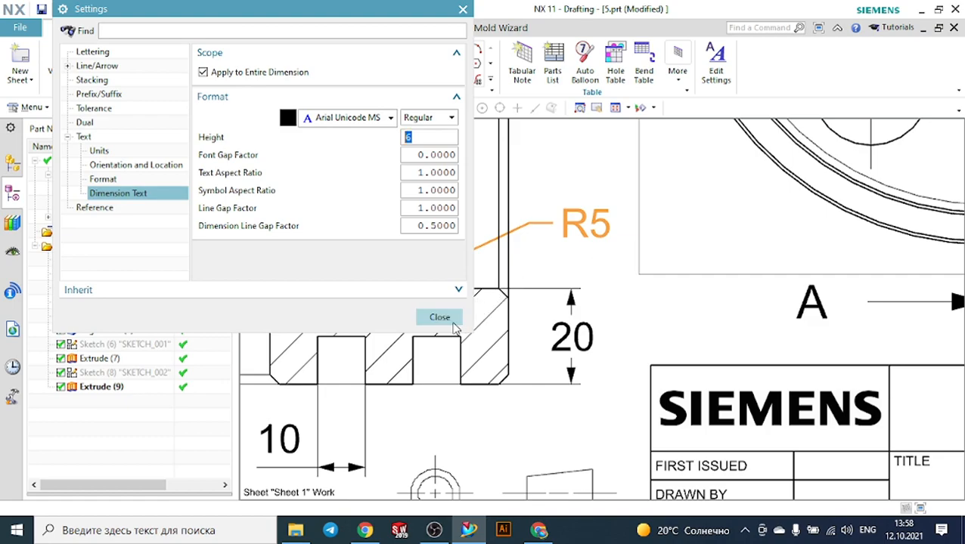
{"action": "left_click", "coordinate": [439, 317]}
Step: Set the chamfer dimension's text height to 6 and move the detail label B left, clear of the chamfer text
{"action": "scroll", "coordinate": [680, 257], "scroll_direction": "down", "scroll_amount": 2}
{"action": "scroll", "coordinate": [671, 262], "scroll_direction": "up", "scroll_amount": 1}
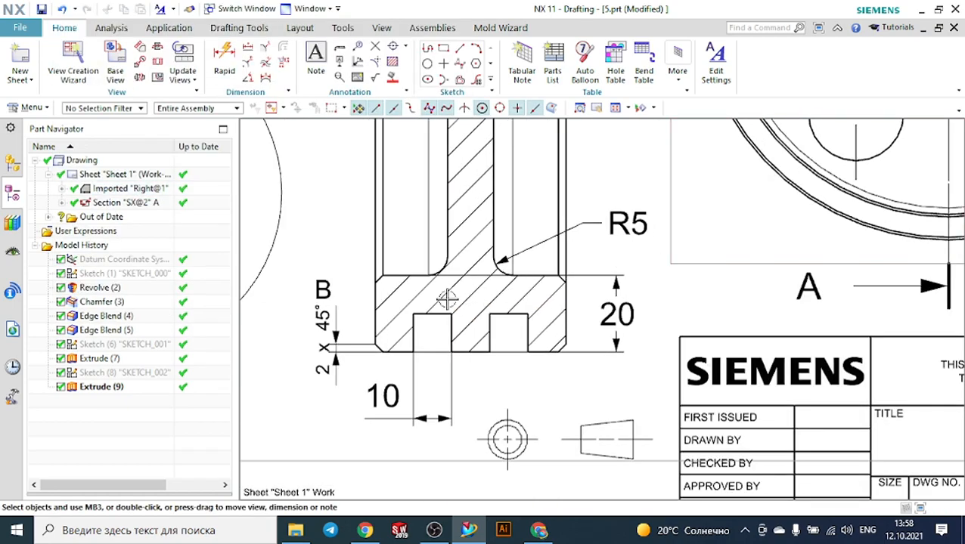
{"action": "left_click", "coordinate": [320, 320]}
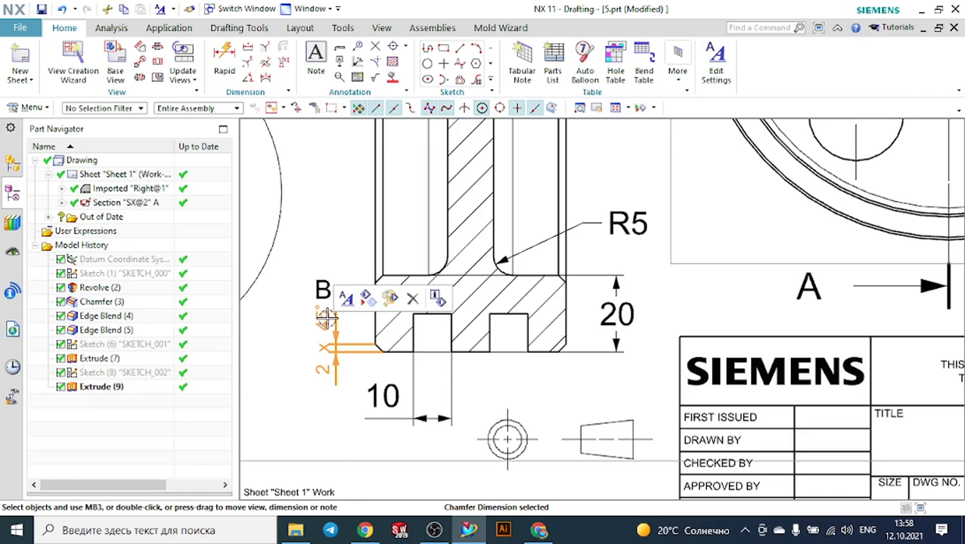
{"action": "left_click", "coordinate": [346, 299]}
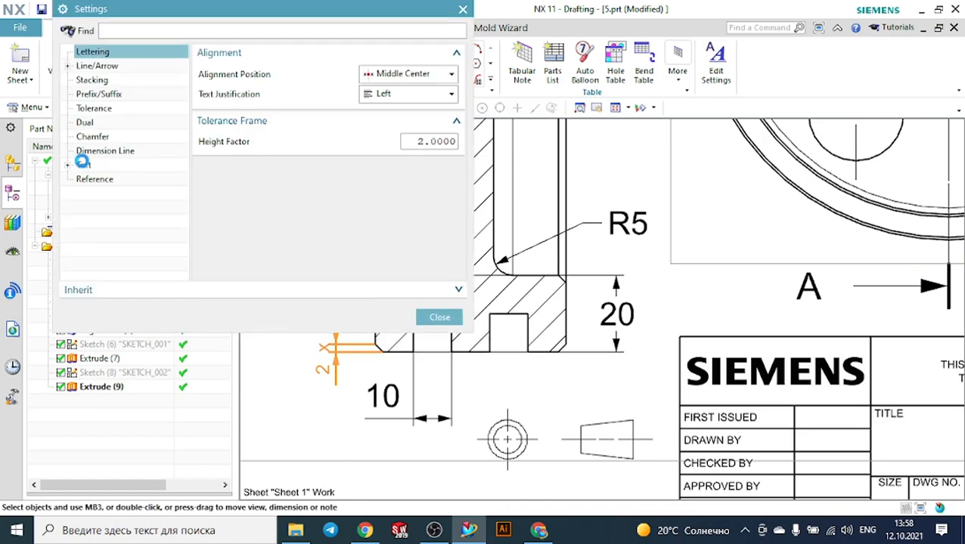
{"action": "left_click", "coordinate": [83, 165]}
{"action": "left_click", "coordinate": [141, 220]}
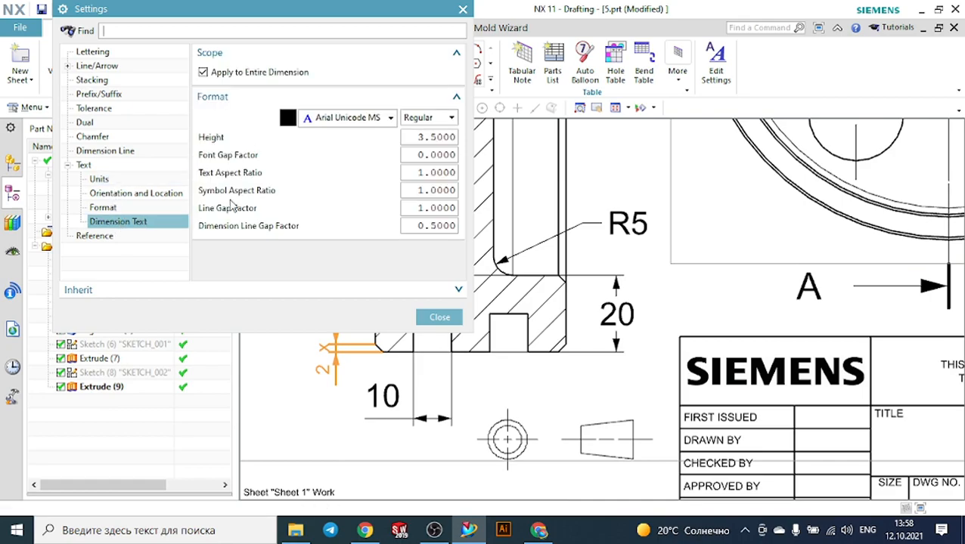
{"action": "double_click", "coordinate": [431, 139]}
{"action": "type", "text": "6"}
{"action": "key", "text": "Return"}
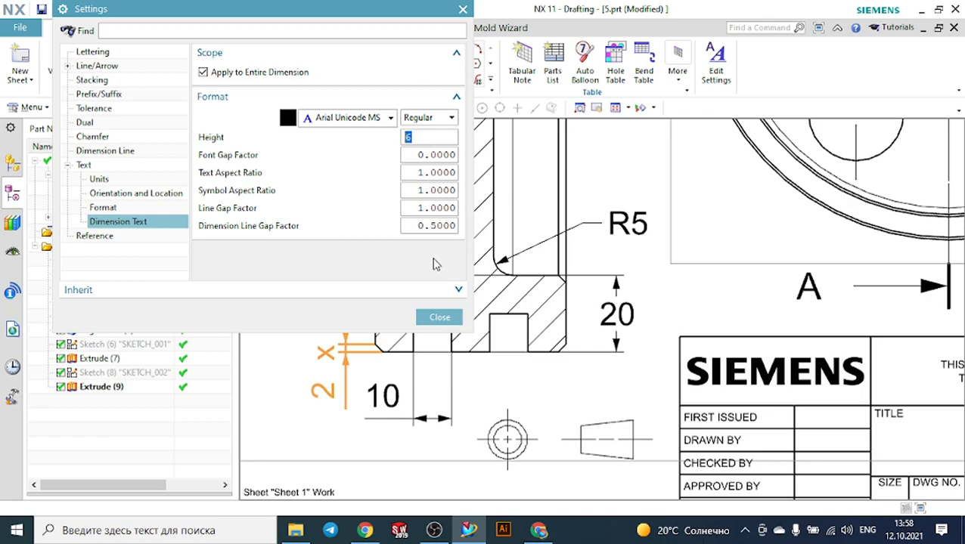
{"action": "left_click", "coordinate": [446, 316]}
{"action": "scroll", "coordinate": [446, 305], "scroll_direction": "down", "scroll_amount": 1}
{"action": "mouse_move", "coordinate": [365, 302]}
{"action": "left_mouse_down"}
{"action": "mouse_move", "coordinate": [335, 282]}
{"action": "mouse_move", "coordinate": [351, 292]}
{"action": "left_mouse_up"}
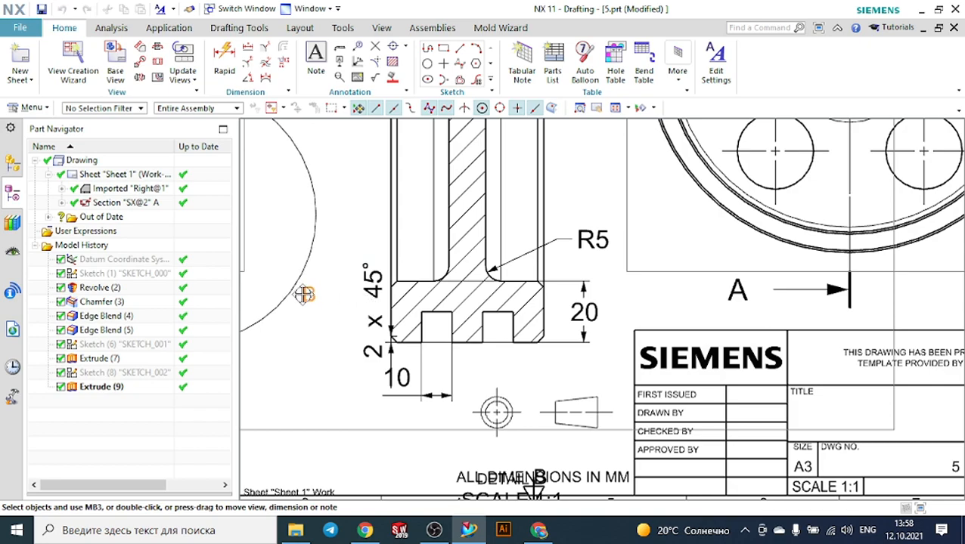
Step: Add a rapid dimension from the rim's lower edge to the hub axis in section A-A, placed left of the view
{"action": "scroll", "coordinate": [427, 297], "scroll_direction": "down", "scroll_amount": 3}
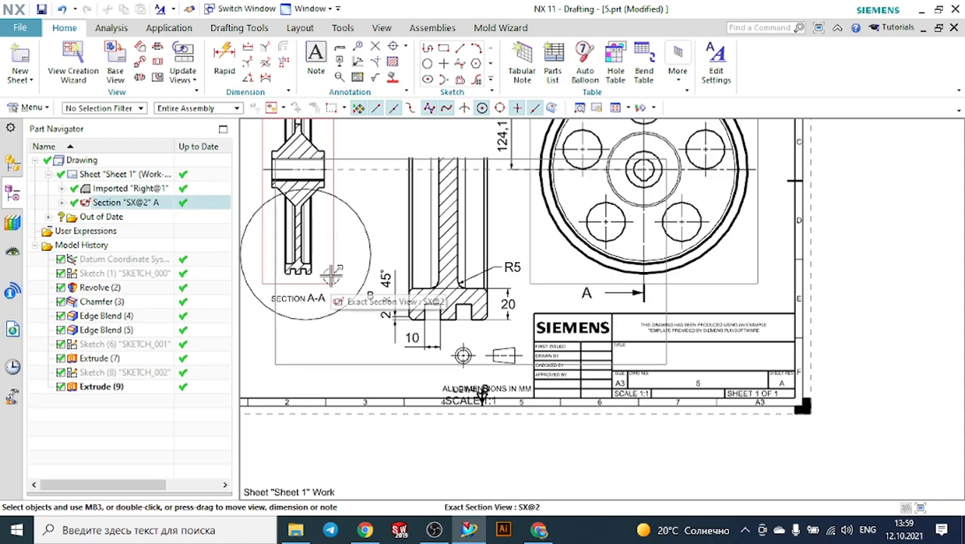
{"action": "scroll", "coordinate": [511, 262], "scroll_direction": "down", "scroll_amount": 3}
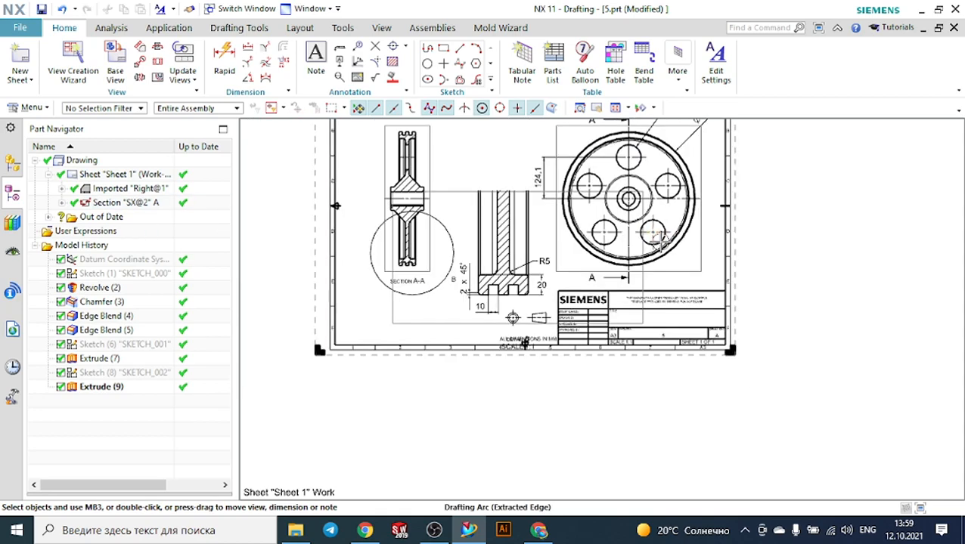
{"action": "scroll", "coordinate": [386, 205], "scroll_direction": "up", "scroll_amount": 4}
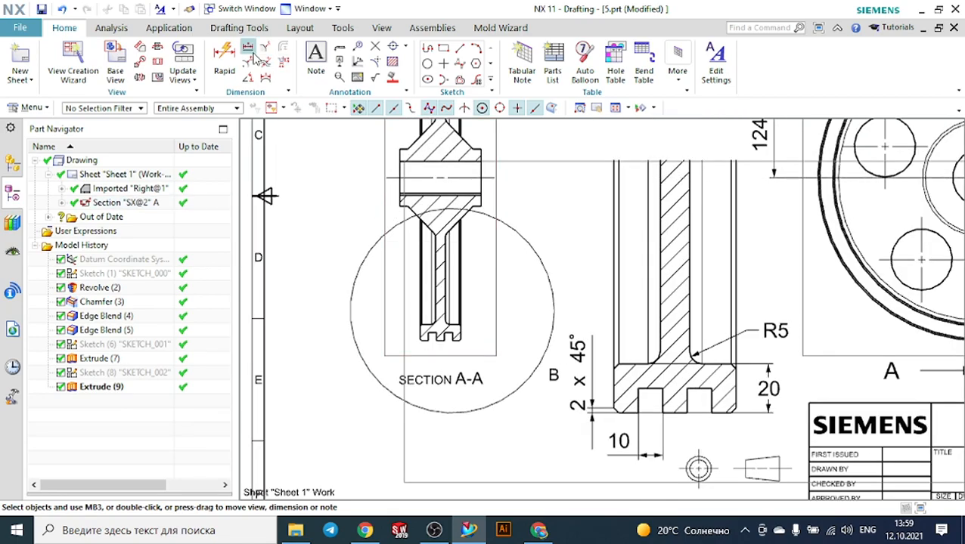
{"action": "left_click", "coordinate": [224, 61]}
{"action": "scroll", "coordinate": [422, 333], "scroll_direction": "up", "scroll_amount": 5}
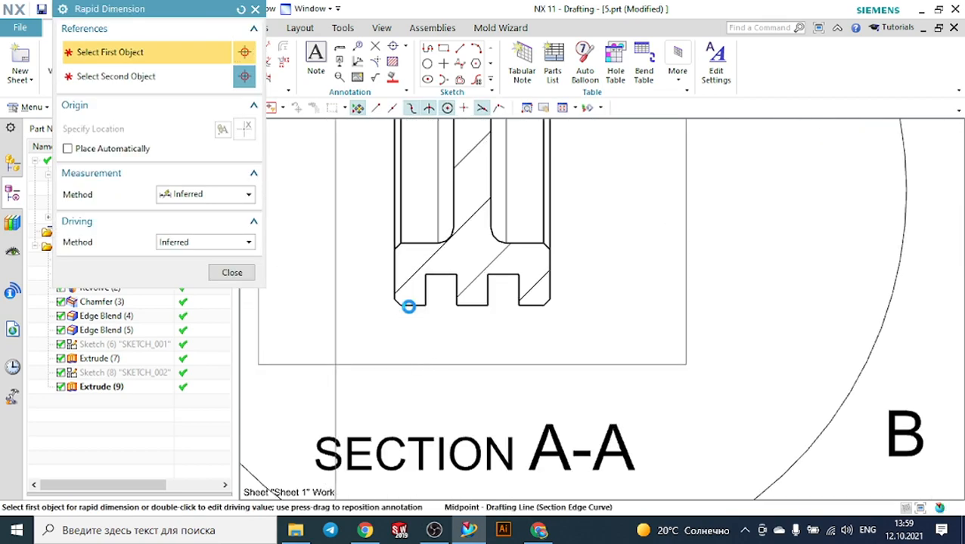
{"action": "left_click", "coordinate": [404, 308]}
{"action": "scroll", "coordinate": [452, 341], "scroll_direction": "down", "scroll_amount": 5}
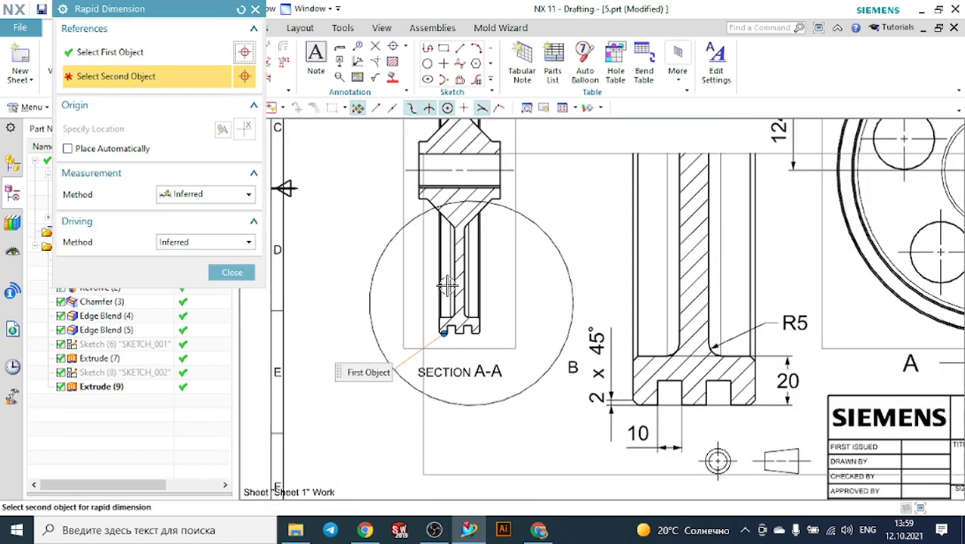
{"action": "left_click", "coordinate": [416, 171]}
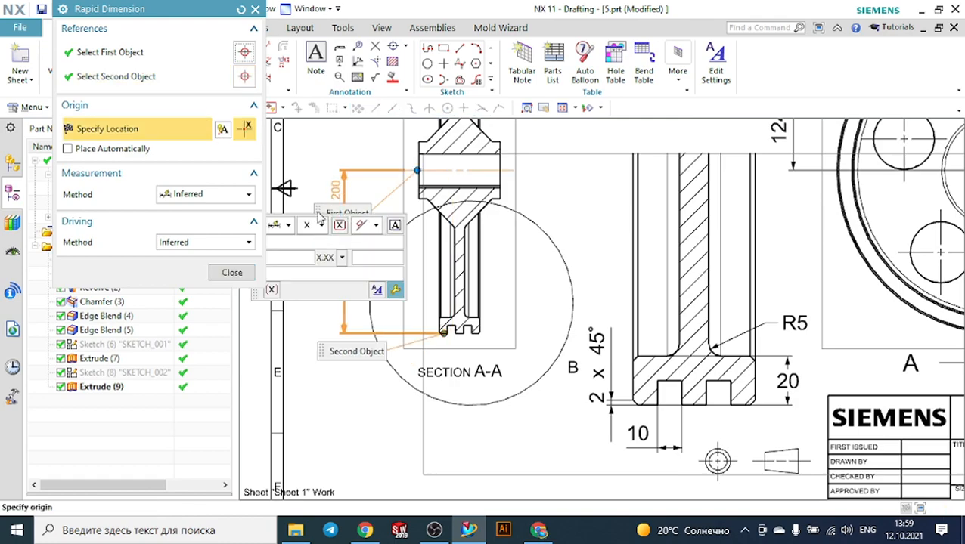
{"action": "left_click", "coordinate": [318, 193]}
{"action": "scroll", "coordinate": [325, 189], "scroll_direction": "down", "scroll_amount": 2}
{"action": "left_click_drag", "start_coordinate": [328, 187], "coordinate": [327, 235]}
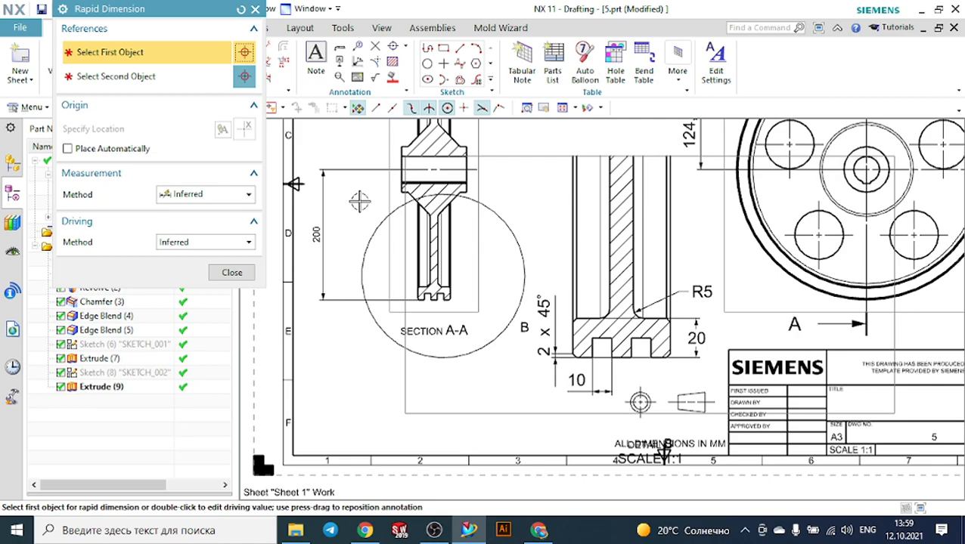
Step: Add a rapid dimension from the hub's lower edge to its axis in section A-A, placed just left of the hub
{"action": "scroll", "coordinate": [388, 189], "scroll_direction": "up", "scroll_amount": 2}
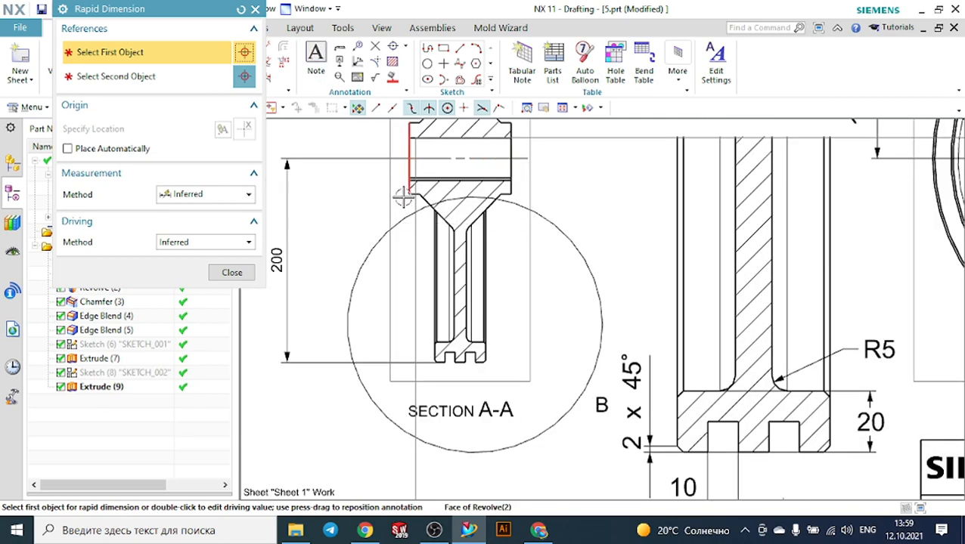
{"action": "left_click", "coordinate": [406, 192]}
{"action": "left_click", "coordinate": [432, 157]}
{"action": "left_click", "coordinate": [327, 178]}
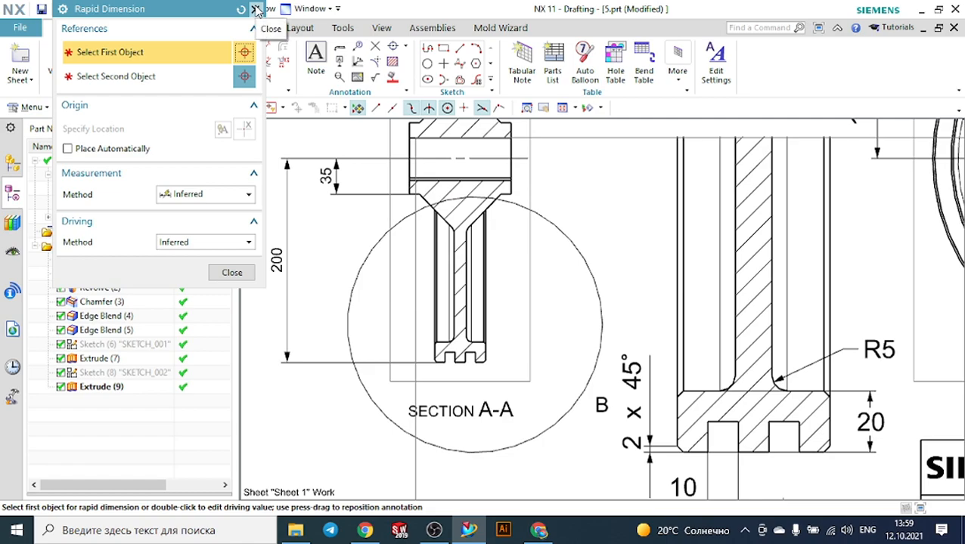
{"action": "left_click", "coordinate": [256, 10]}
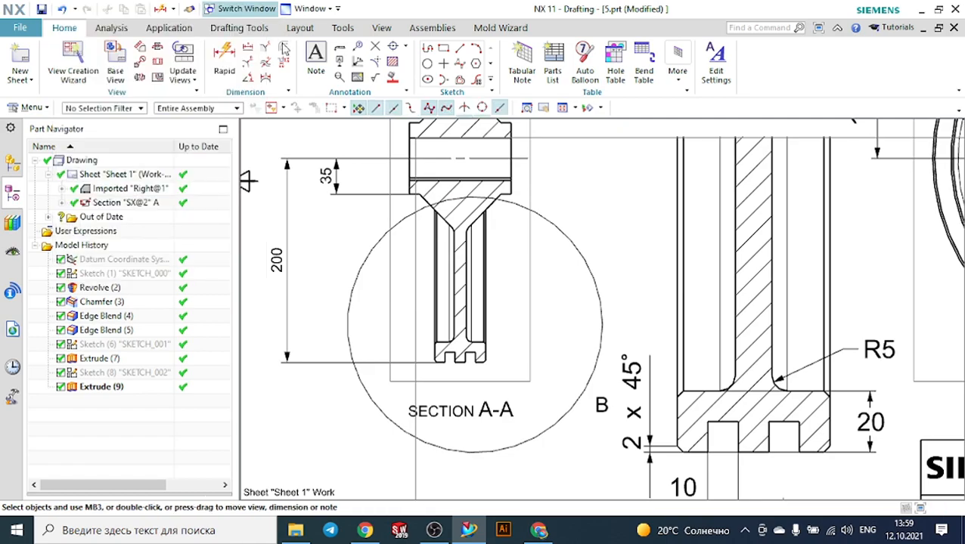
Step: Delete both vertical dimensions, hub radius and rim radius, from section view A-A
{"action": "left_click", "coordinate": [328, 173]}
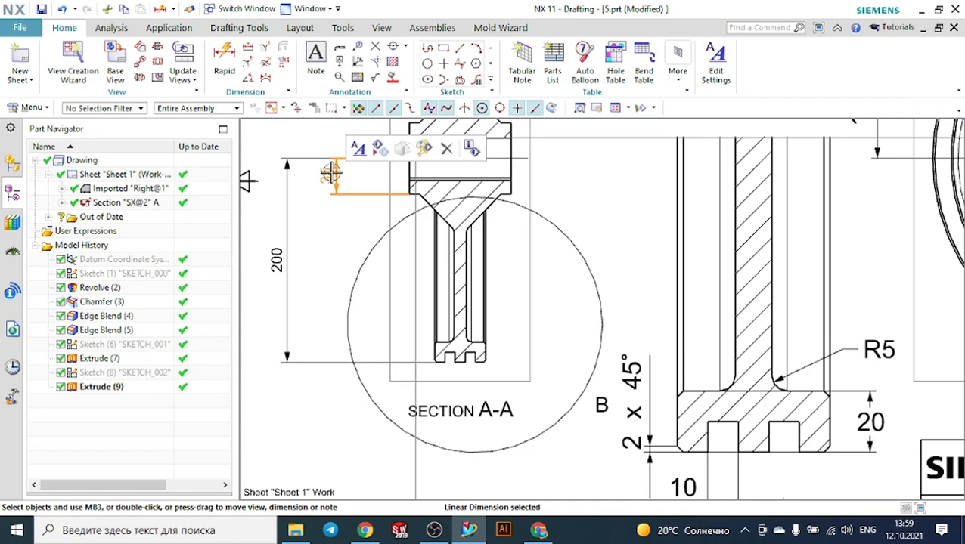
{"action": "left_click", "coordinate": [445, 148]}
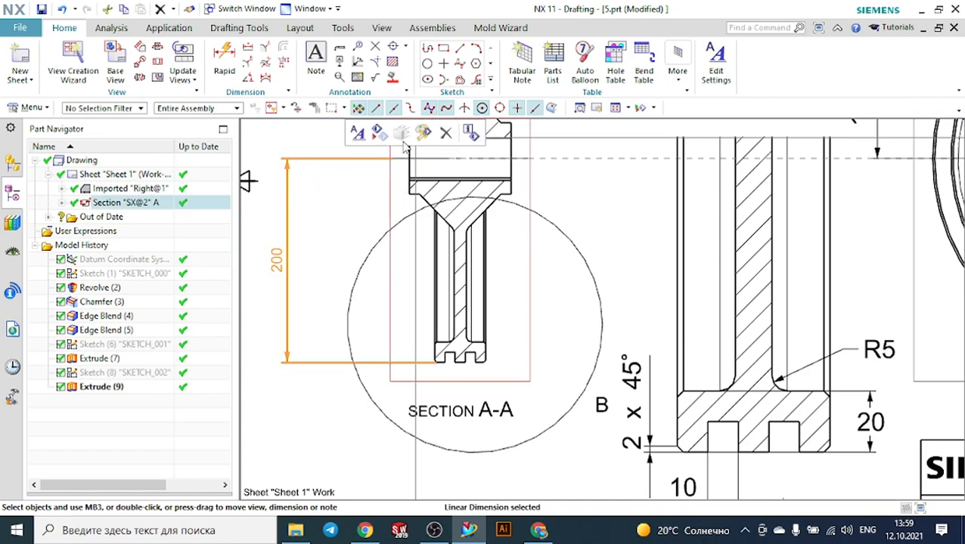
{"action": "left_click", "coordinate": [446, 134]}
Step: Try a baseline set of linear dimensions in section A-A, from the hub axis to the bore edge at the hub's left face
{"action": "scroll", "coordinate": [456, 148], "scroll_direction": "down", "scroll_amount": 1}
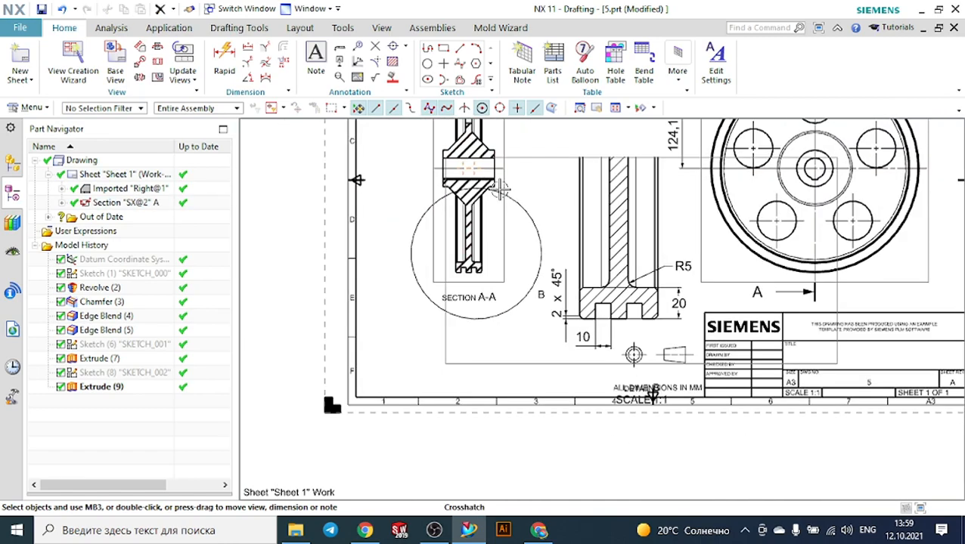
{"action": "scroll", "coordinate": [459, 129], "scroll_direction": "down", "scroll_amount": 1}
{"action": "scroll", "coordinate": [469, 134], "scroll_direction": "up", "scroll_amount": 1}
{"action": "scroll", "coordinate": [468, 133], "scroll_direction": "down", "scroll_amount": 1}
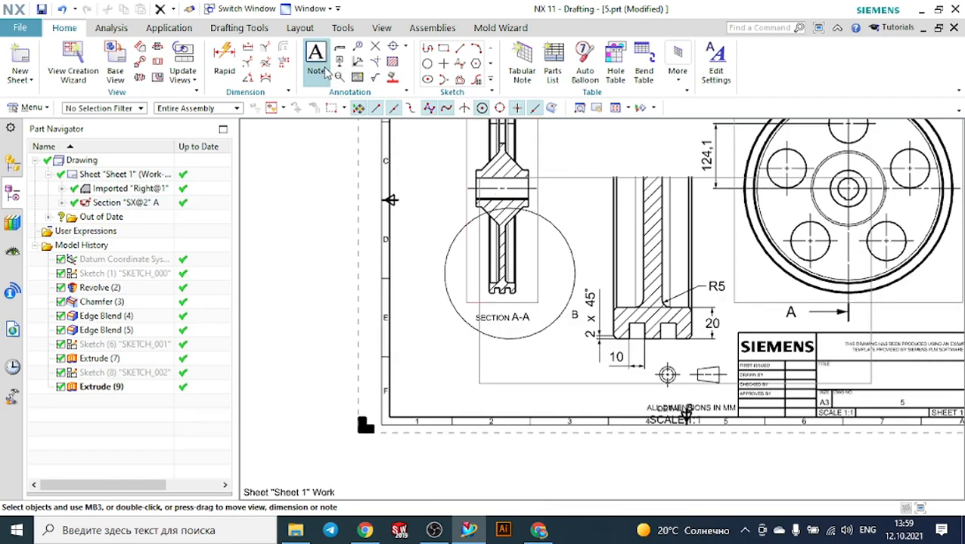
{"action": "left_click", "coordinate": [249, 49]}
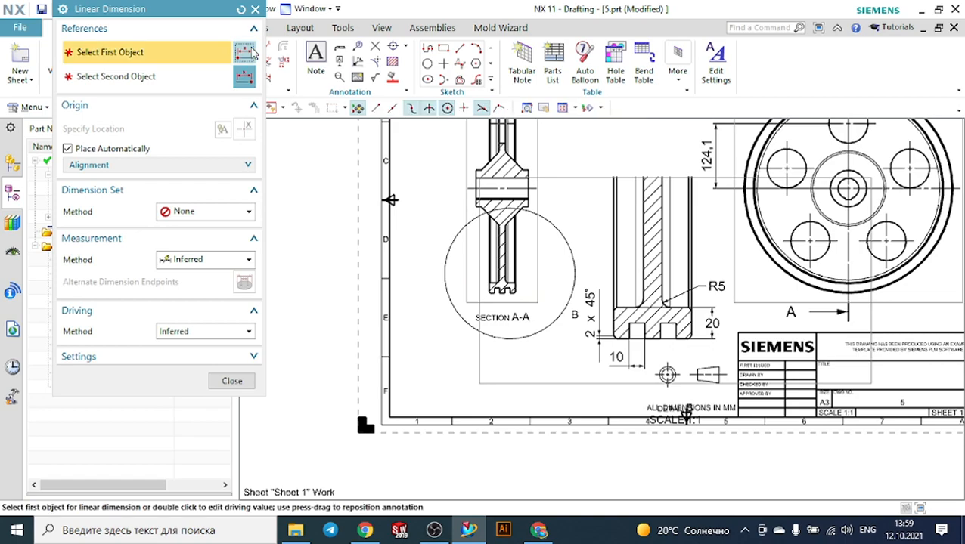
{"action": "left_click", "coordinate": [198, 212]}
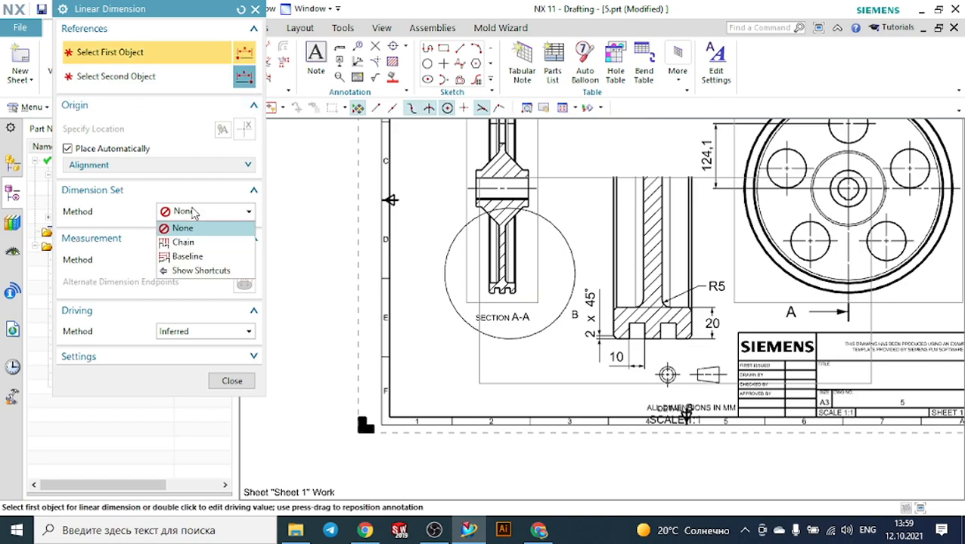
{"action": "left_click", "coordinate": [194, 256]}
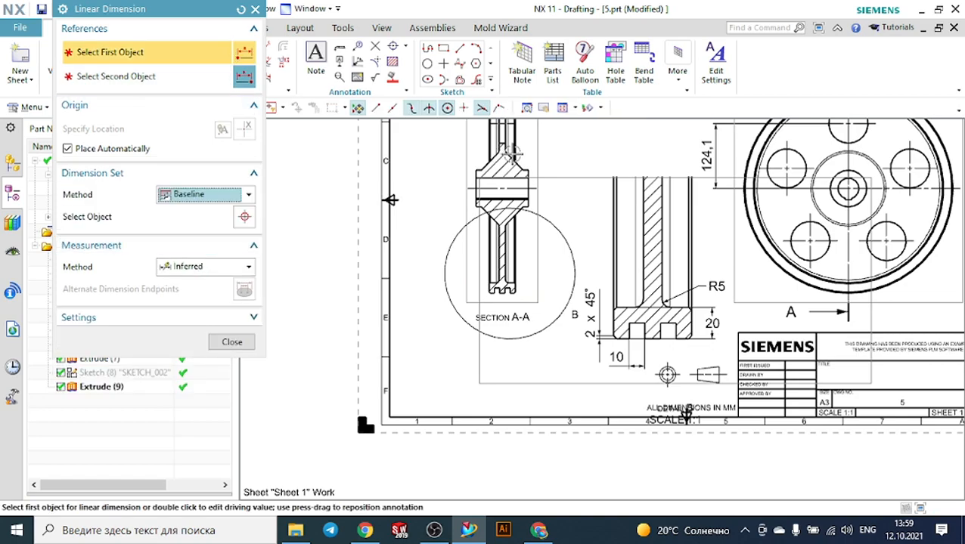
{"action": "scroll", "coordinate": [511, 154], "scroll_direction": "up", "scroll_amount": 2}
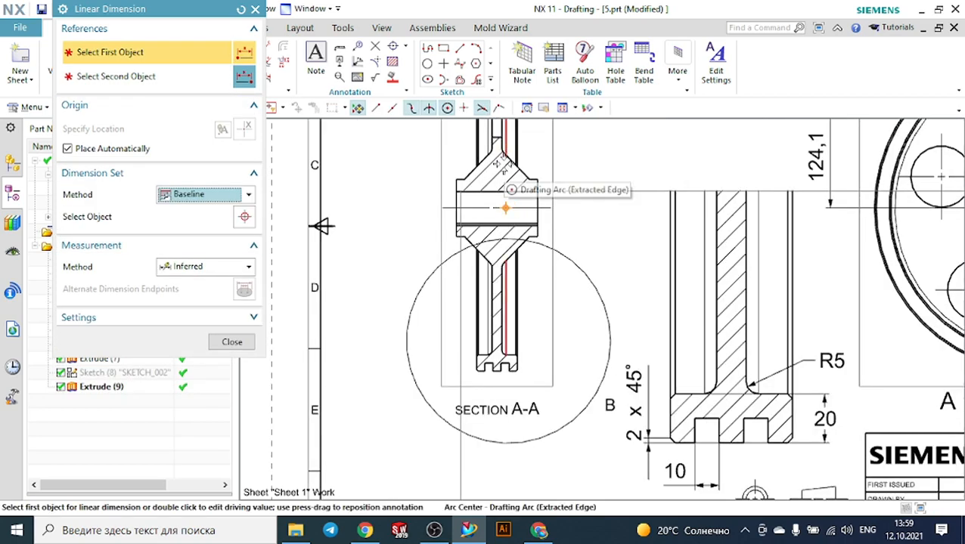
{"action": "left_click", "coordinate": [497, 208]}
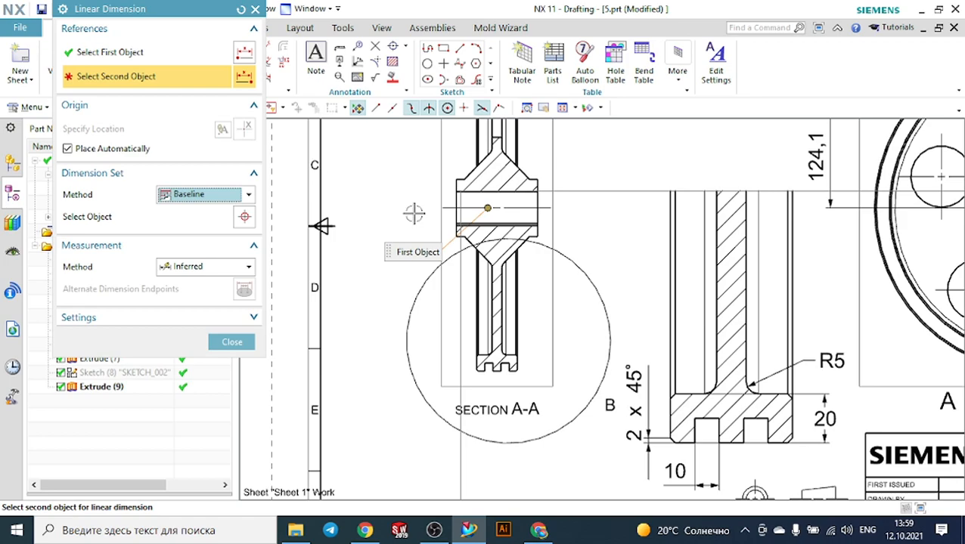
{"action": "scroll", "coordinate": [456, 227], "scroll_direction": "up", "scroll_amount": 2}
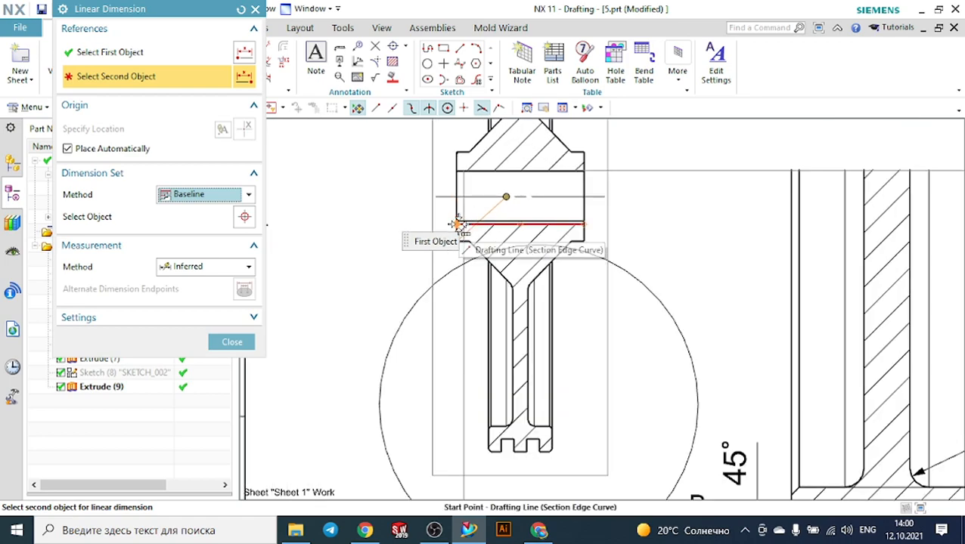
{"action": "scroll", "coordinate": [456, 223], "scroll_direction": "up", "scroll_amount": 2}
{"action": "scroll", "coordinate": [464, 207], "scroll_direction": "down", "scroll_amount": 4}
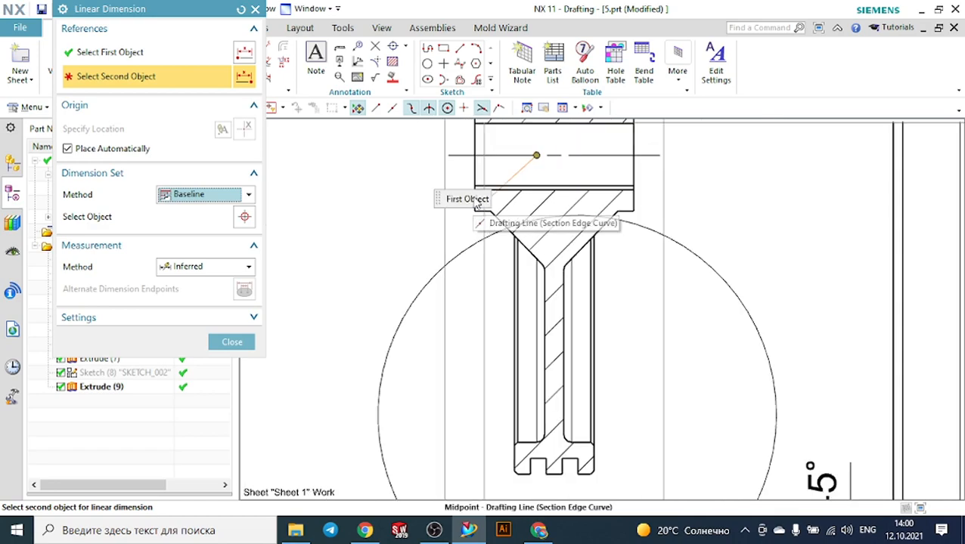
{"action": "scroll", "coordinate": [463, 200], "scroll_direction": "up", "scroll_amount": 2}
{"action": "scroll", "coordinate": [472, 201], "scroll_direction": "up", "scroll_amount": 1}
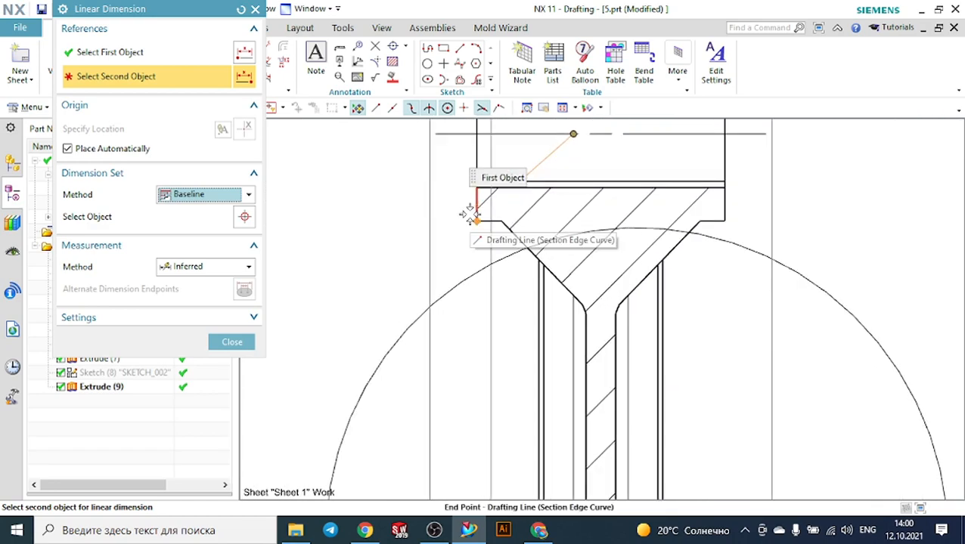
{"action": "scroll", "coordinate": [475, 210], "scroll_direction": "up", "scroll_amount": 2}
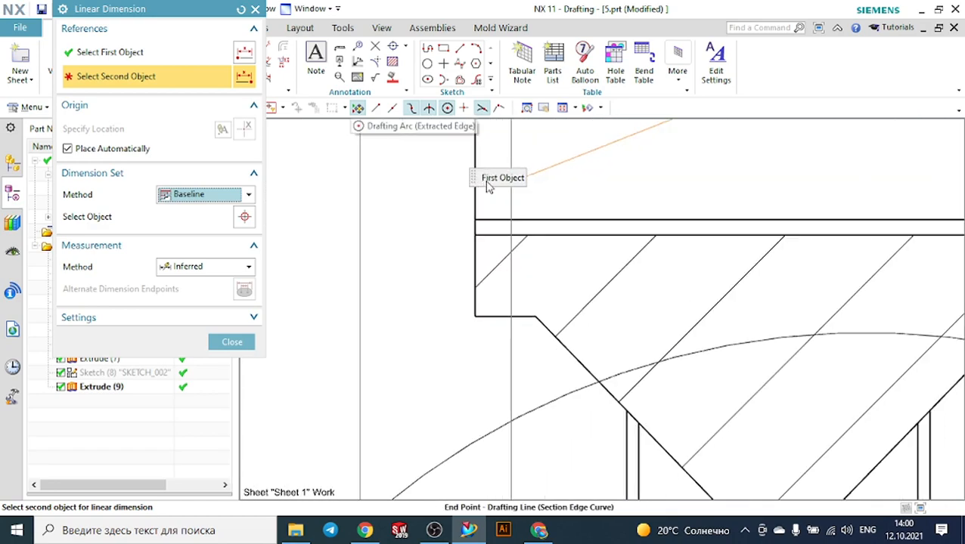
{"action": "left_click", "coordinate": [478, 220]}
{"action": "scroll", "coordinate": [475, 231], "scroll_direction": "down", "scroll_amount": 4}
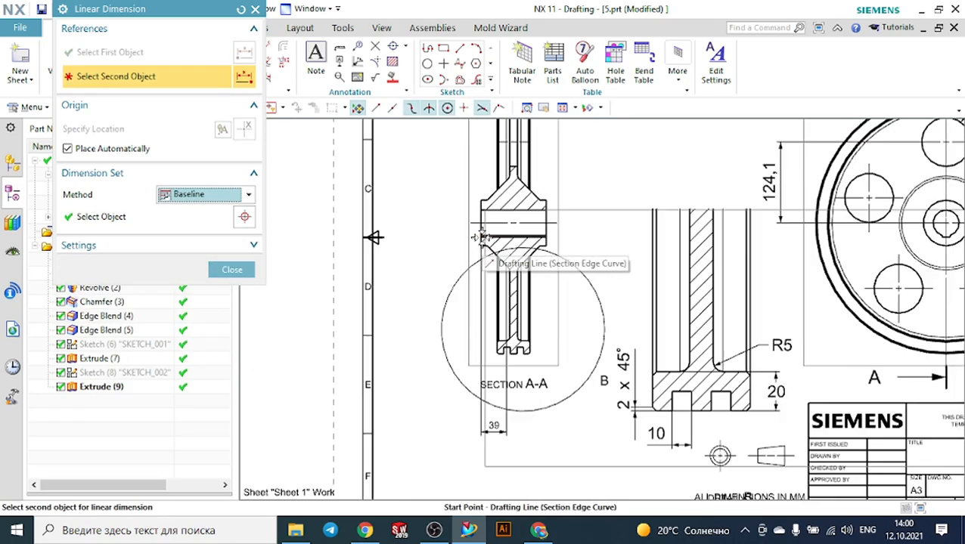
Step: Try to extend the baseline set to the hub's lower-left corner in section A-A, and finish the linear dimension command
{"action": "scroll", "coordinate": [467, 250], "scroll_direction": "up", "scroll_amount": 1}
{"action": "scroll", "coordinate": [472, 246], "scroll_direction": "up", "scroll_amount": 2}
{"action": "left_click", "coordinate": [493, 244]}
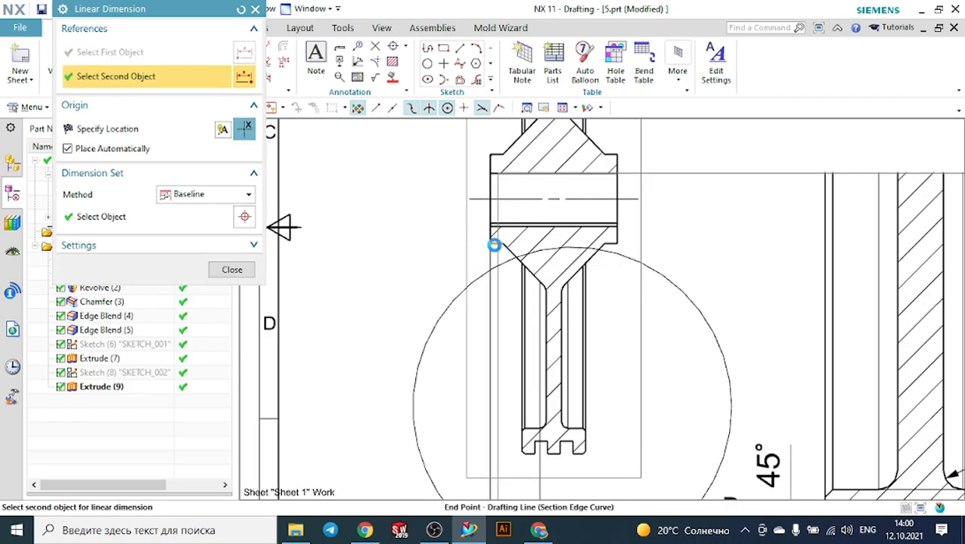
{"action": "scroll", "coordinate": [484, 241], "scroll_direction": "down", "scroll_amount": 4}
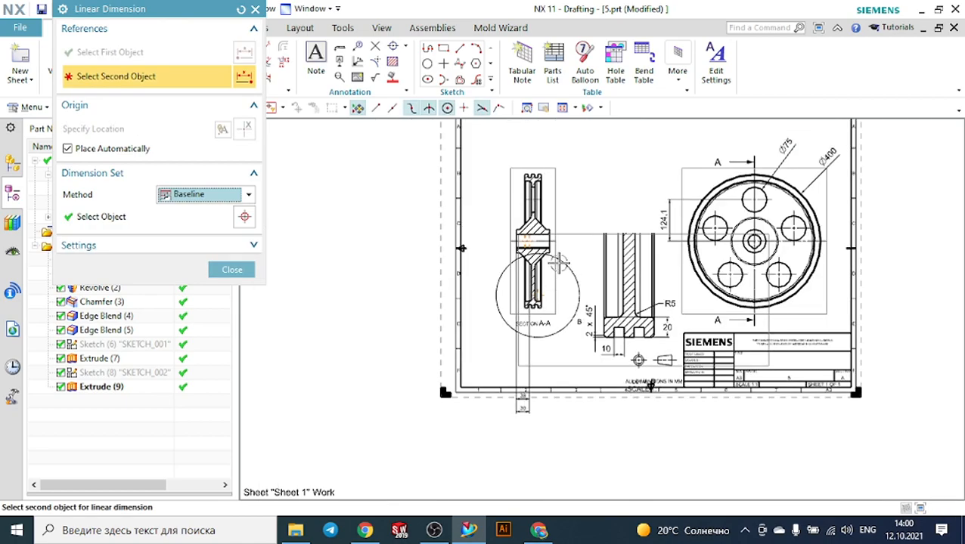
{"action": "left_click", "coordinate": [249, 271]}
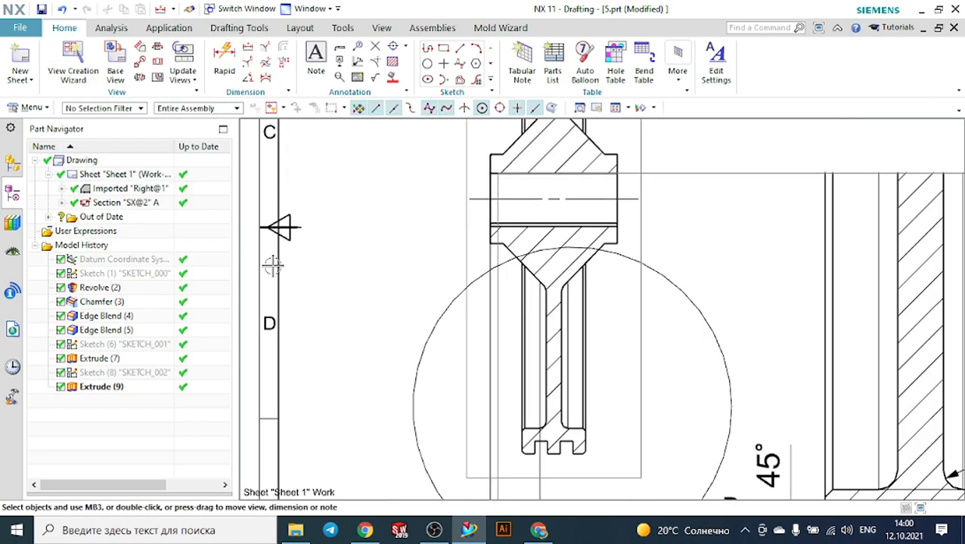
Step: Try another baseline linear dimension from the centerline's left end to the hub's lower-left corner, and remove the trial baseline dimensions
{"action": "scroll", "coordinate": [485, 266], "scroll_direction": "down", "scroll_amount": 2}
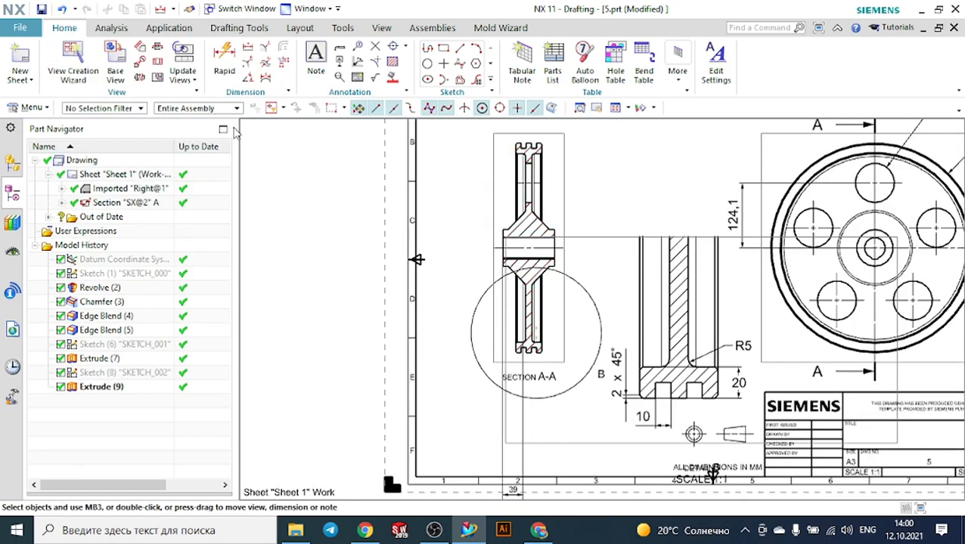
{"action": "left_click", "coordinate": [246, 48]}
{"action": "scroll", "coordinate": [499, 255], "scroll_direction": "up", "scroll_amount": 2}
{"action": "scroll", "coordinate": [493, 224], "scroll_direction": "up", "scroll_amount": 1}
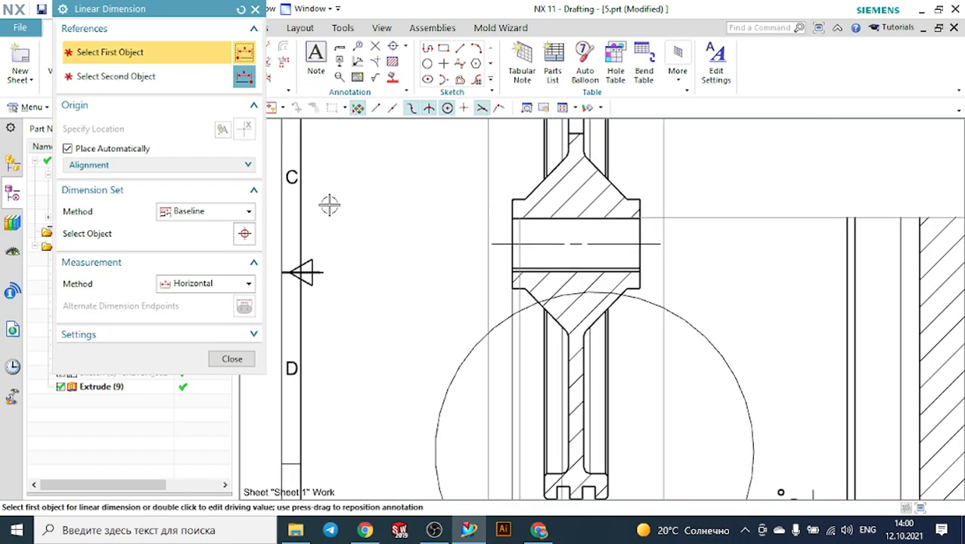
{"action": "left_click", "coordinate": [503, 241]}
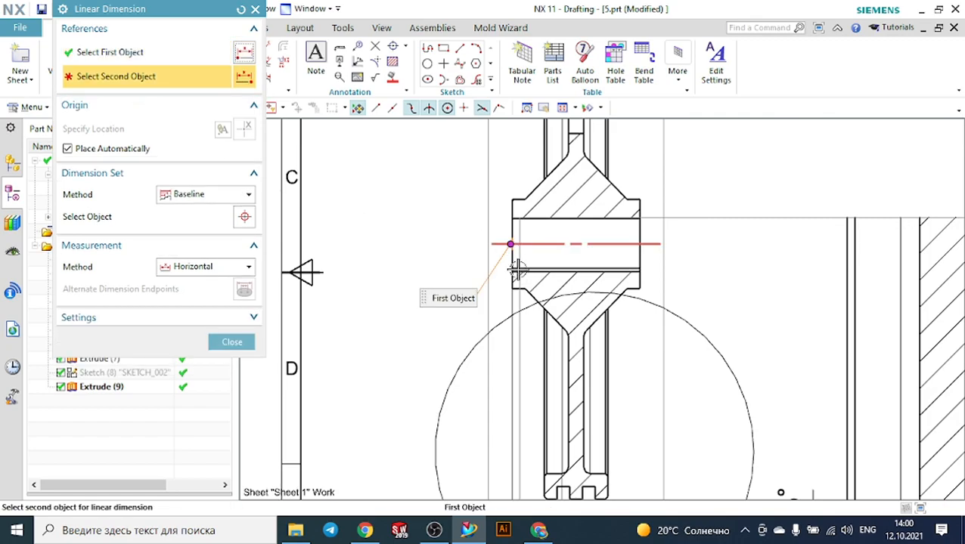
{"action": "scroll", "coordinate": [516, 280], "scroll_direction": "up", "scroll_amount": 2}
{"action": "left_click", "coordinate": [508, 290]}
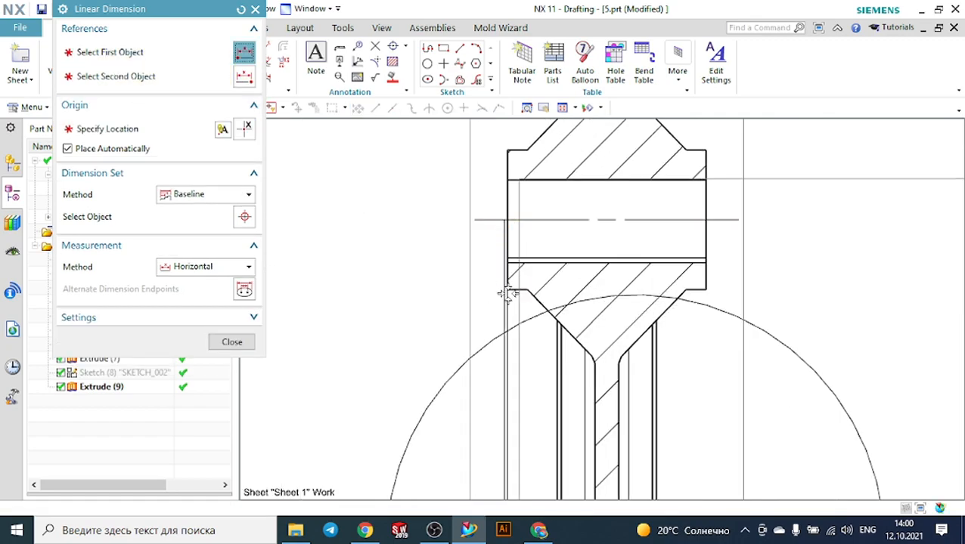
{"action": "scroll", "coordinate": [511, 284], "scroll_direction": "down", "scroll_amount": 5}
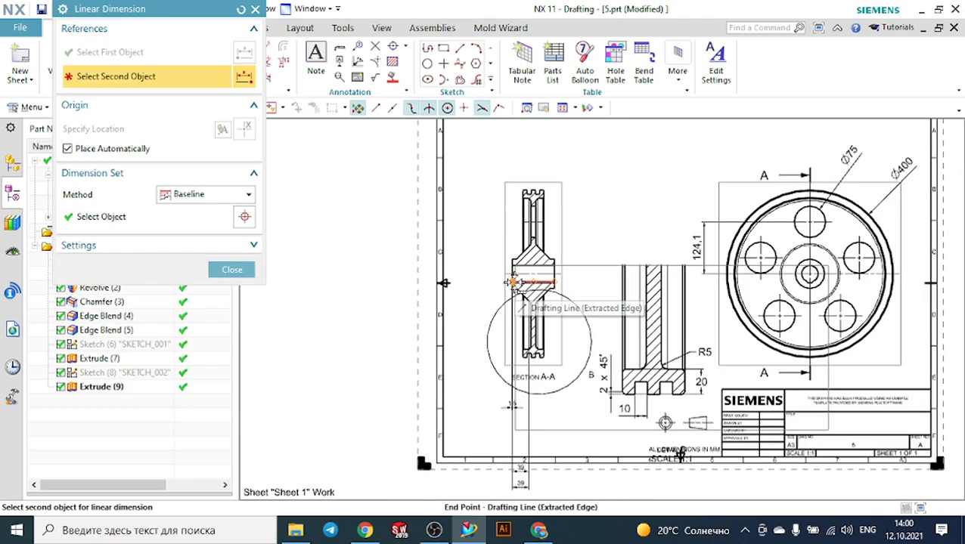
{"action": "key", "text": "Escape"}
{"action": "scroll", "coordinate": [513, 278], "scroll_direction": "up", "scroll_amount": 5}
{"action": "scroll", "coordinate": [520, 279], "scroll_direction": "down", "scroll_amount": 1}
{"action": "scroll", "coordinate": [520, 279], "scroll_direction": "down", "scroll_amount": 6}
{"action": "scroll", "coordinate": [514, 257], "scroll_direction": "up", "scroll_amount": 2}
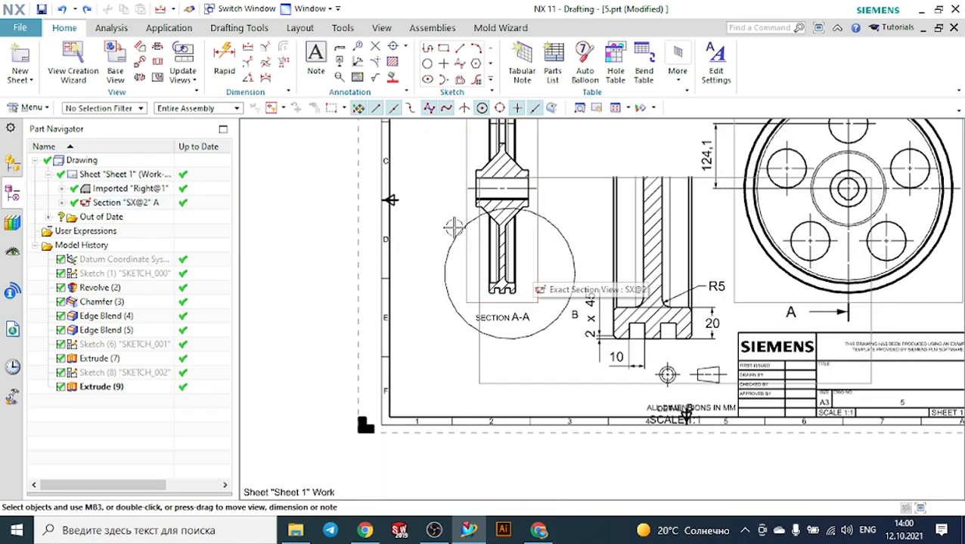
Step: Add a vertical rapid dimension from the hub axis to the rim's lower outer edge in section A-A, placed left of the view
{"action": "left_click", "coordinate": [224, 47]}
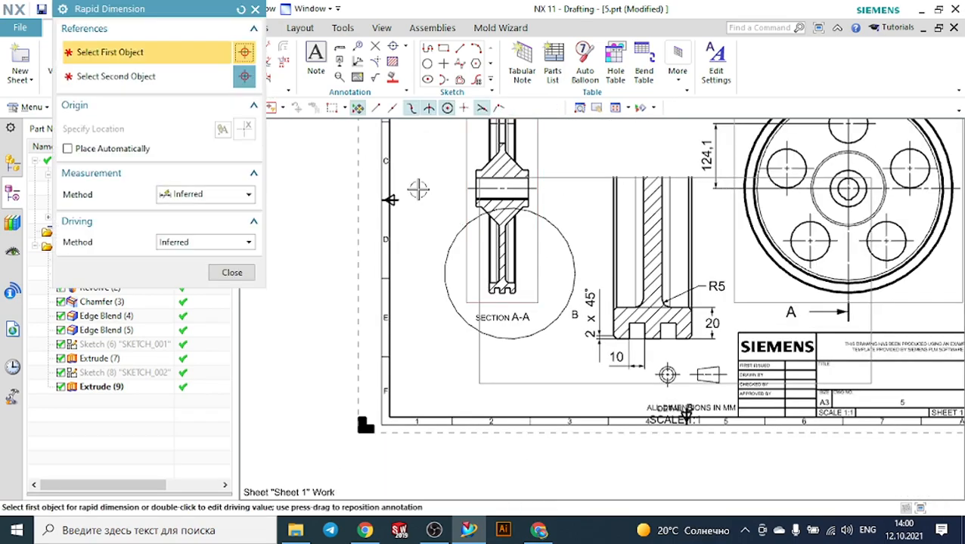
{"action": "scroll", "coordinate": [437, 193], "scroll_direction": "up", "scroll_amount": 2}
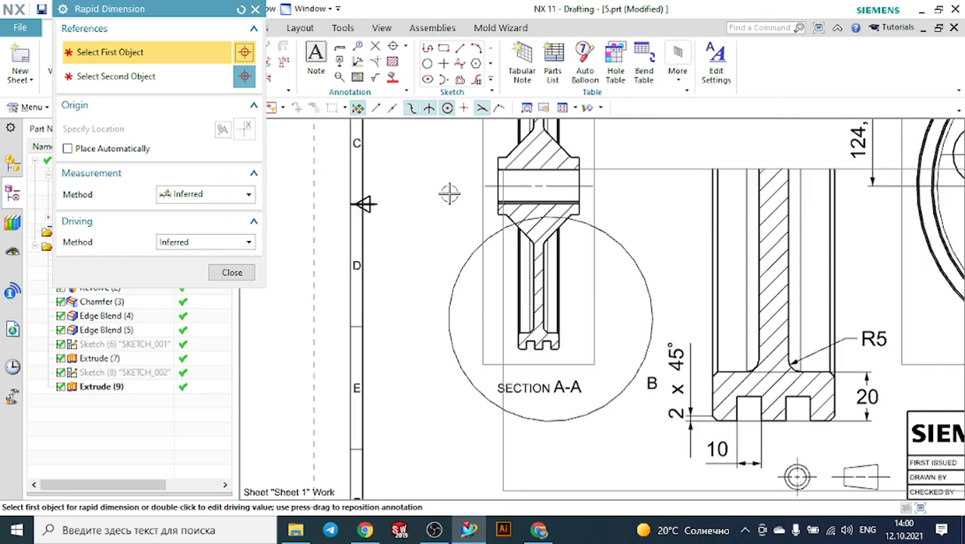
{"action": "scroll", "coordinate": [537, 185], "scroll_direction": "up", "scroll_amount": 2}
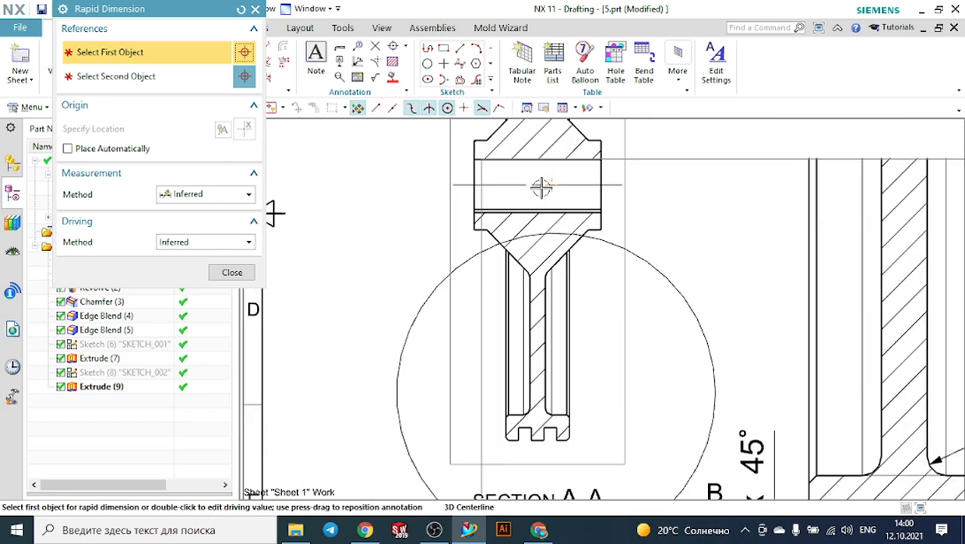
{"action": "left_click", "coordinate": [514, 183]}
{"action": "scroll", "coordinate": [487, 216], "scroll_direction": "down", "scroll_amount": 1}
{"action": "scroll", "coordinate": [517, 424], "scroll_direction": "up", "scroll_amount": 3}
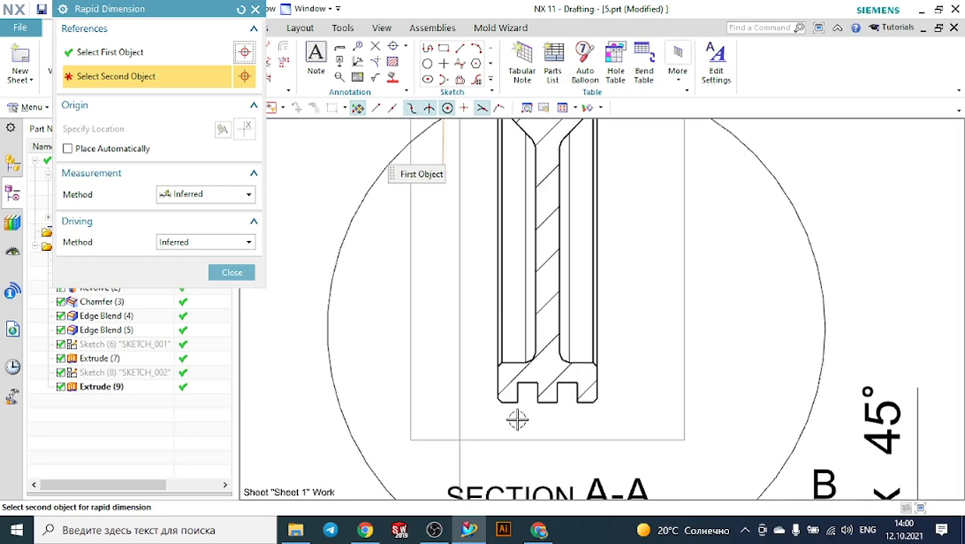
{"action": "left_click", "coordinate": [514, 400]}
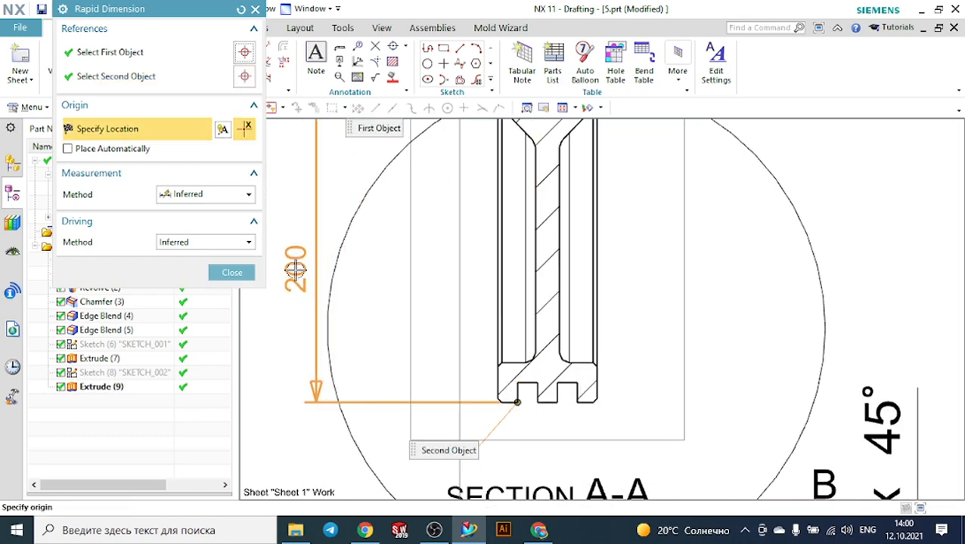
{"action": "left_click", "coordinate": [288, 193]}
{"action": "scroll", "coordinate": [403, 234], "scroll_direction": "down", "scroll_amount": 1}
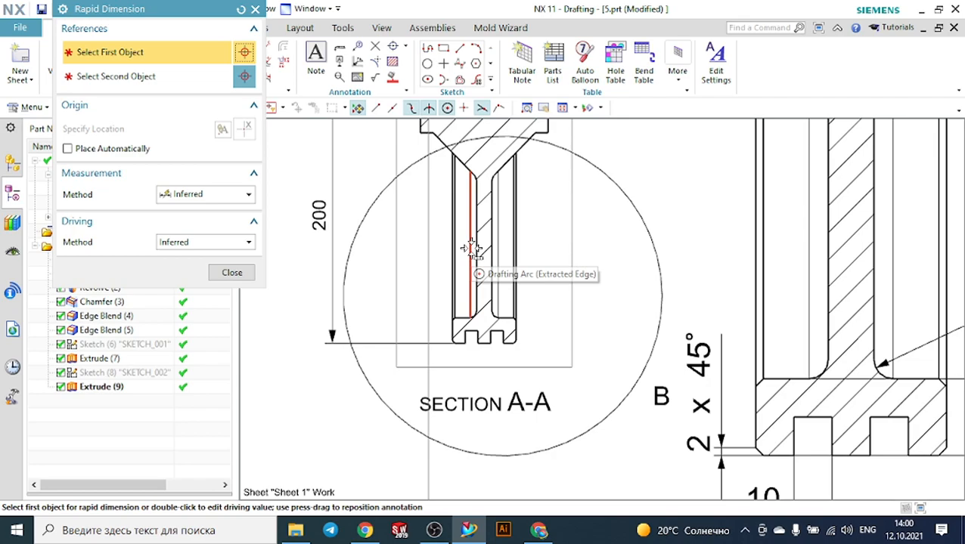
Step: Add a vertical rapid dimension from the hub axis to the rim's inner edge in section A-A, placed left of the view
{"action": "scroll", "coordinate": [474, 248], "scroll_direction": "down", "scroll_amount": 3}
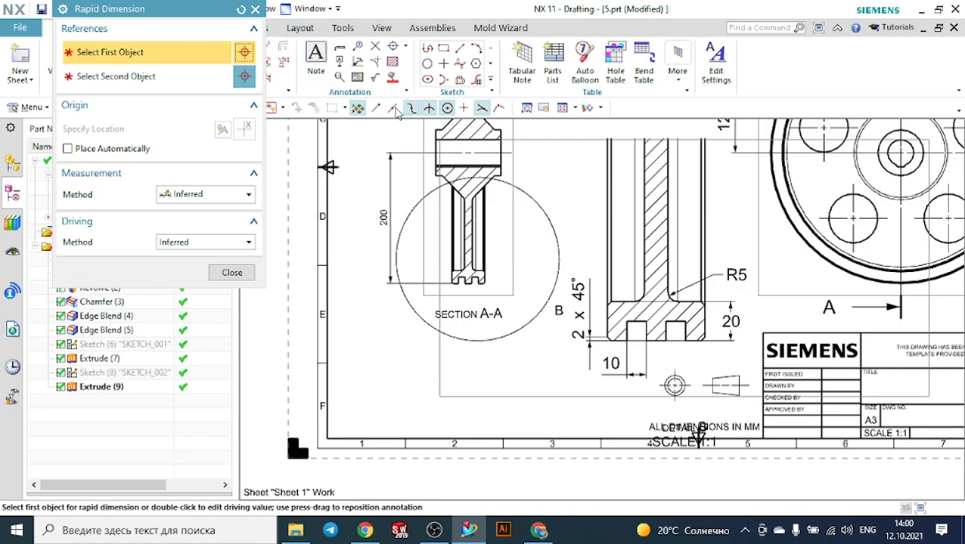
{"action": "left_click", "coordinate": [458, 257]}
{"action": "scroll", "coordinate": [429, 246], "scroll_direction": "up", "scroll_amount": 4}
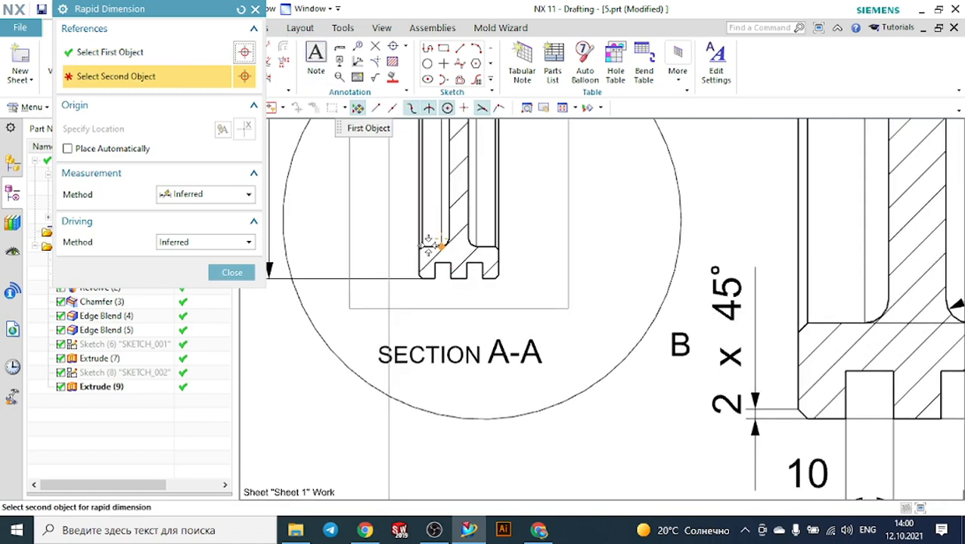
{"action": "left_click", "coordinate": [426, 245]}
{"action": "scroll", "coordinate": [426, 246], "scroll_direction": "down", "scroll_amount": 3}
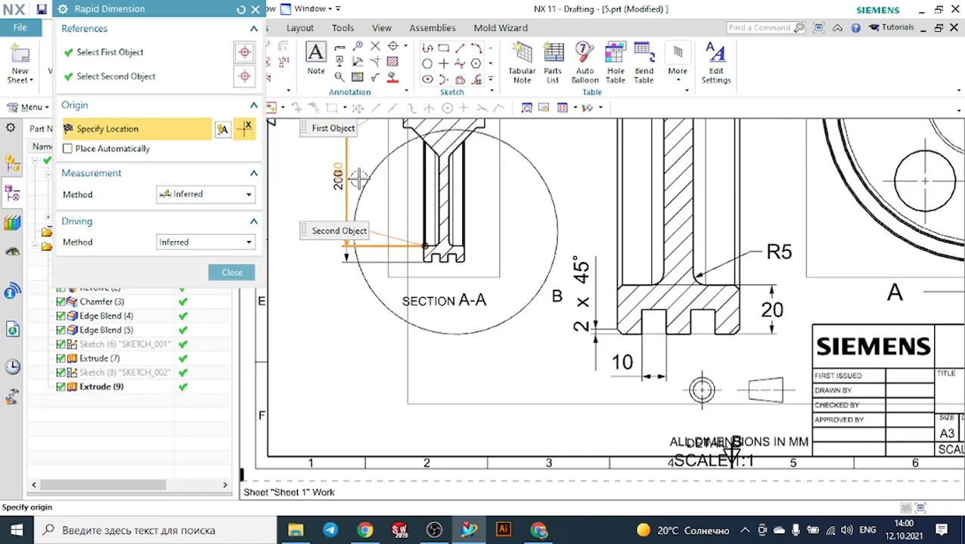
{"action": "mouse_move", "coordinate": [362, 178]}
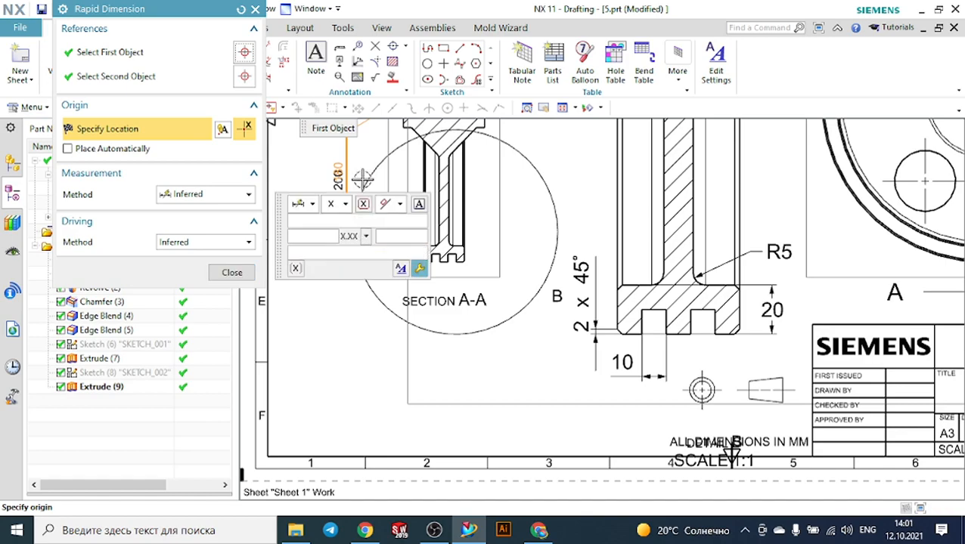
{"action": "left_click", "coordinate": [299, 167]}
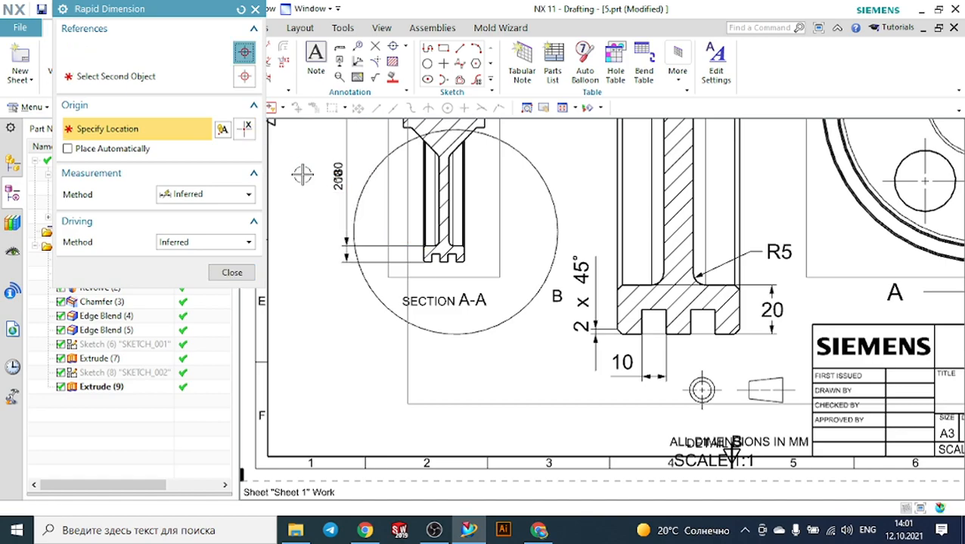
{"action": "left_click", "coordinate": [232, 272]}
Step: Separate the two overlapping vertical dimensions of section A-A, moving the outer-edge one farther left and the inner-edge one between it and the view
{"action": "scroll", "coordinate": [321, 167], "scroll_direction": "down", "scroll_amount": 3}
{"action": "scroll", "coordinate": [390, 181], "scroll_direction": "up", "scroll_amount": 4}
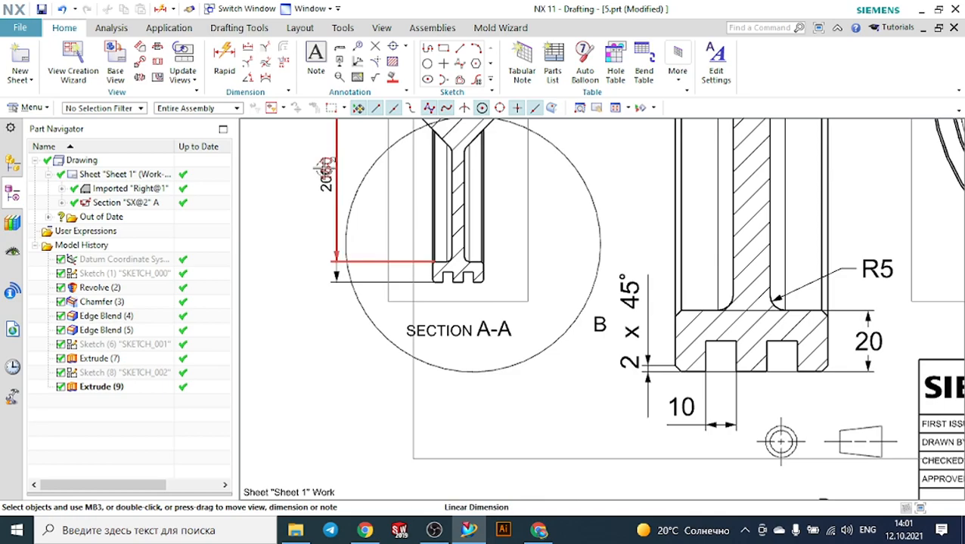
{"action": "left_click_drag", "start_coordinate": [328, 177], "coordinate": [260, 157]}
{"action": "left_click_drag", "start_coordinate": [359, 164], "coordinate": [317, 159]}
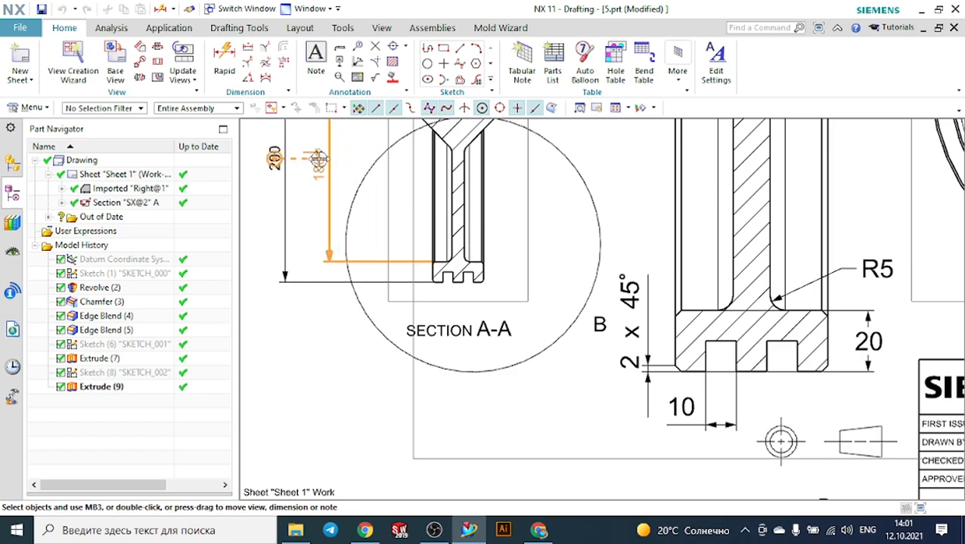
{"action": "scroll", "coordinate": [392, 228], "scroll_direction": "down", "scroll_amount": 2}
{"action": "scroll", "coordinate": [398, 235], "scroll_direction": "down", "scroll_amount": 1}
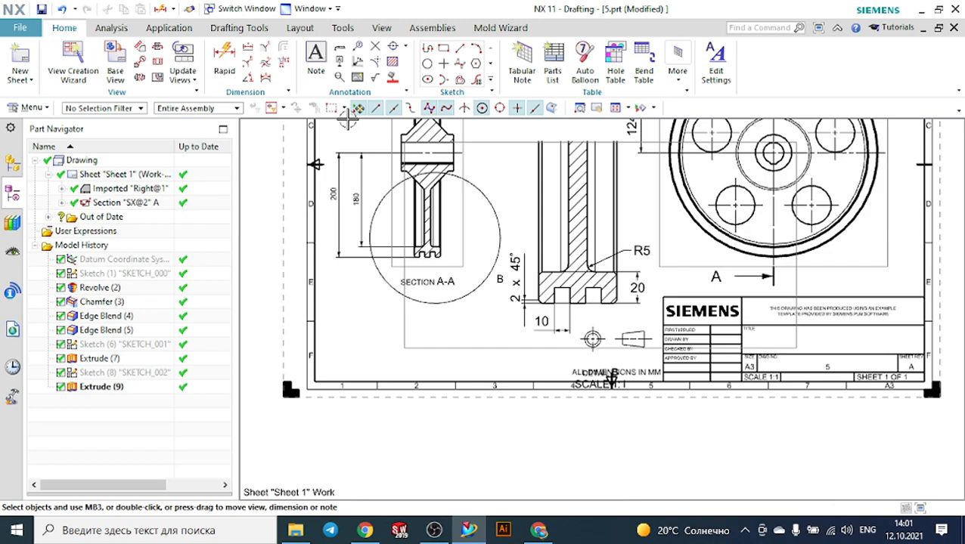
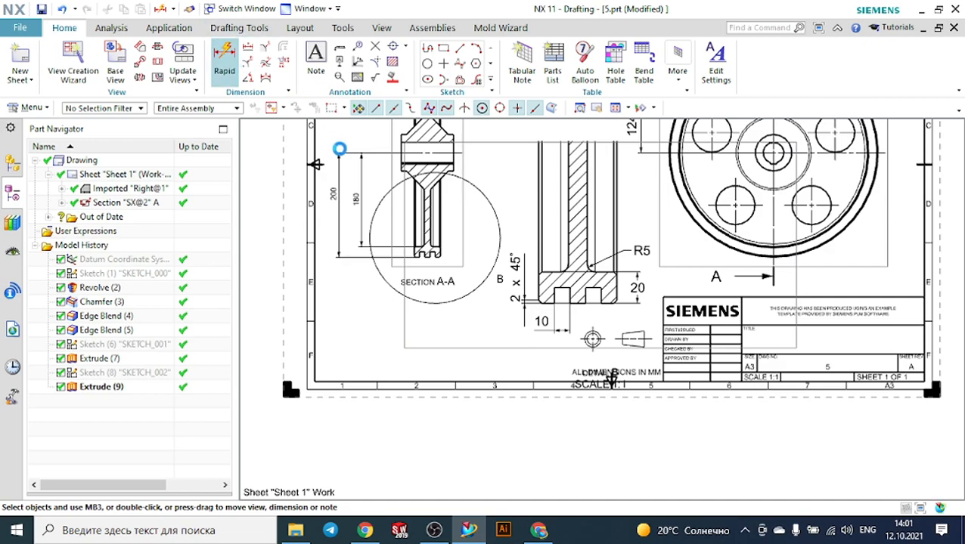
Step: Add a horizontal rapid dimension across the rim's full width in section A-A, placed above the view
{"action": "scroll", "coordinate": [512, 315], "scroll_direction": "down", "scroll_amount": 2}
{"action": "scroll", "coordinate": [446, 127], "scroll_direction": "up", "scroll_amount": 2}
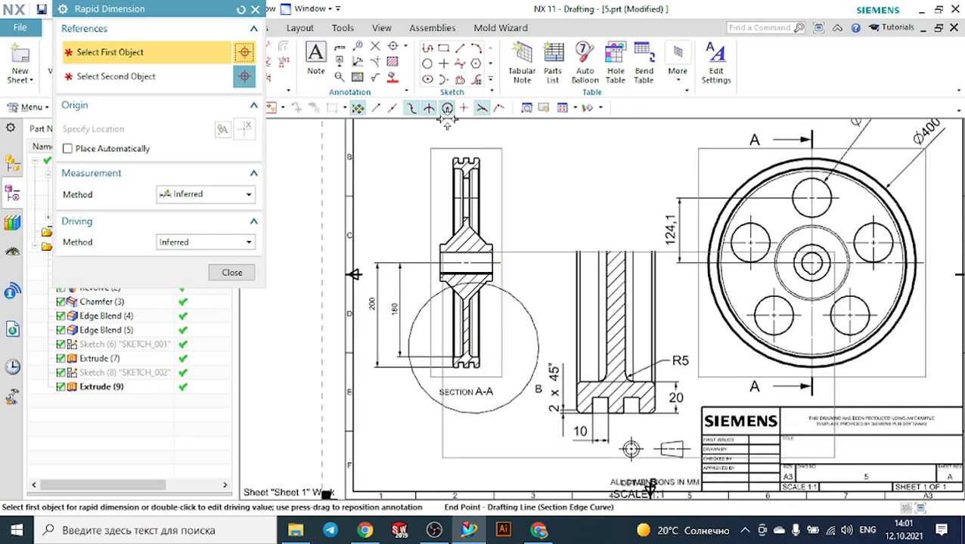
{"action": "scroll", "coordinate": [446, 126], "scroll_direction": "up", "scroll_amount": 3}
{"action": "left_click", "coordinate": [457, 228]}
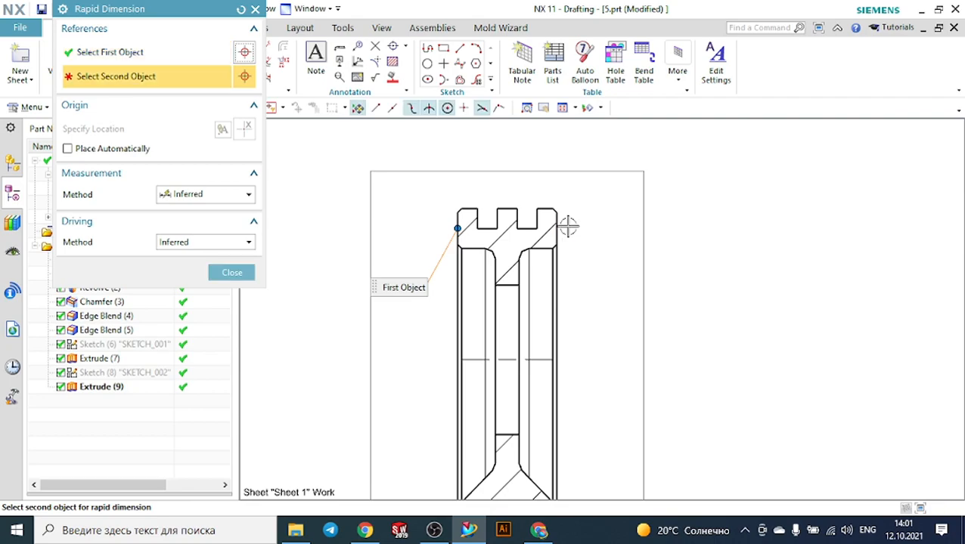
{"action": "left_click", "coordinate": [555, 226]}
{"action": "left_click", "coordinate": [516, 138]}
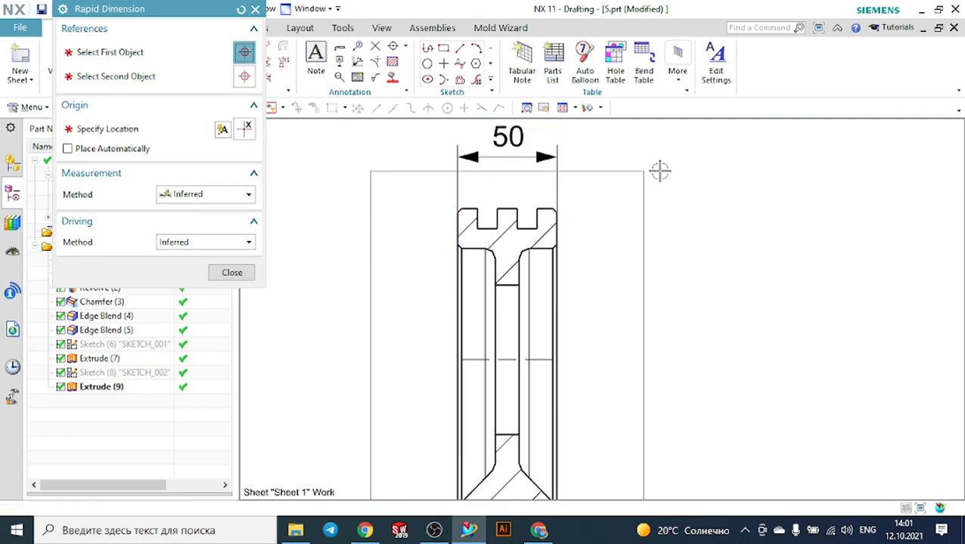
Step: Add a vertical rapid dimension from the hub's lower-left corner to the hub axis in section A-A, left of the view in line with the 180 dimension
{"action": "scroll", "coordinate": [752, 193], "scroll_direction": "down", "scroll_amount": 4}
{"action": "scroll", "coordinate": [672, 350], "scroll_direction": "up", "scroll_amount": 4}
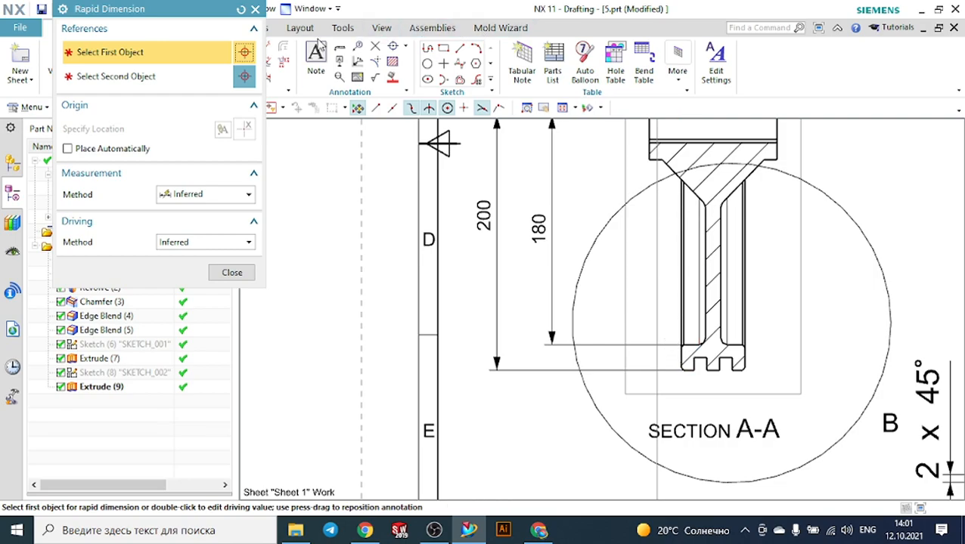
{"action": "scroll", "coordinate": [645, 191], "scroll_direction": "down", "scroll_amount": 1}
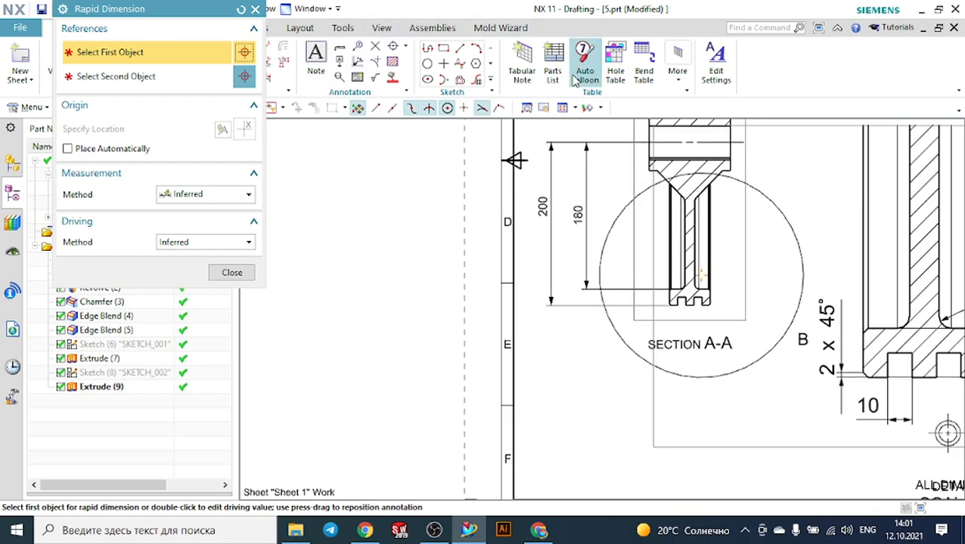
{"action": "scroll", "coordinate": [647, 138], "scroll_direction": "up", "scroll_amount": 1}
{"action": "left_click", "coordinate": [648, 189]}
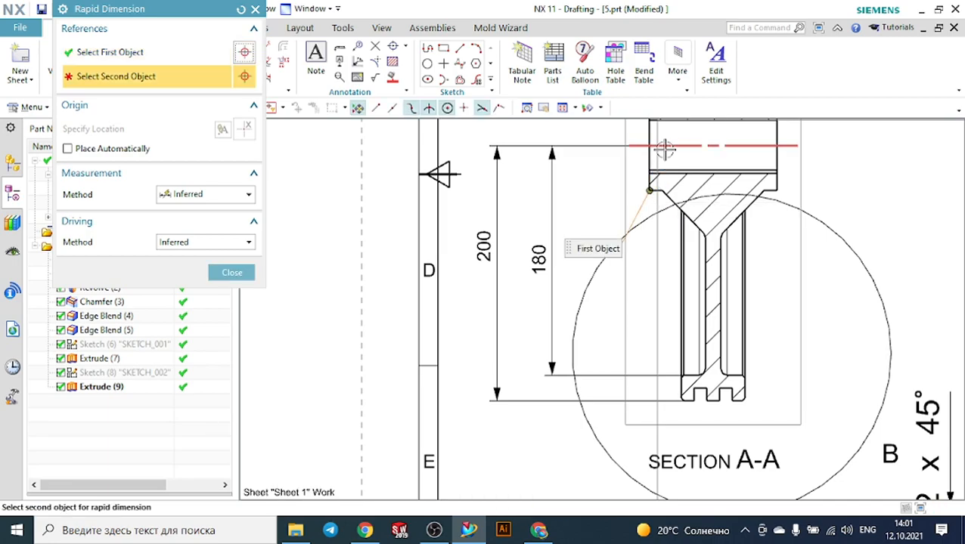
{"action": "left_click", "coordinate": [647, 146]}
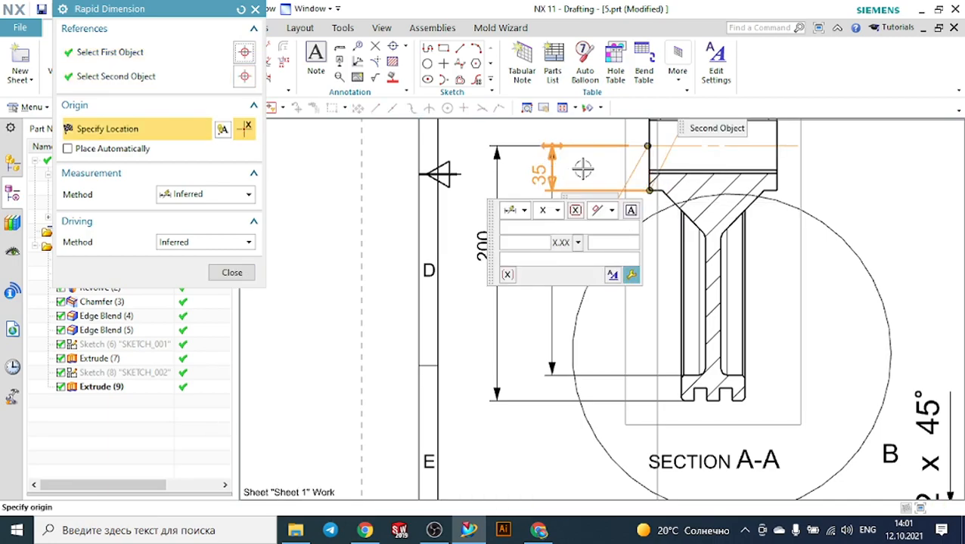
{"action": "left_click", "coordinate": [577, 166]}
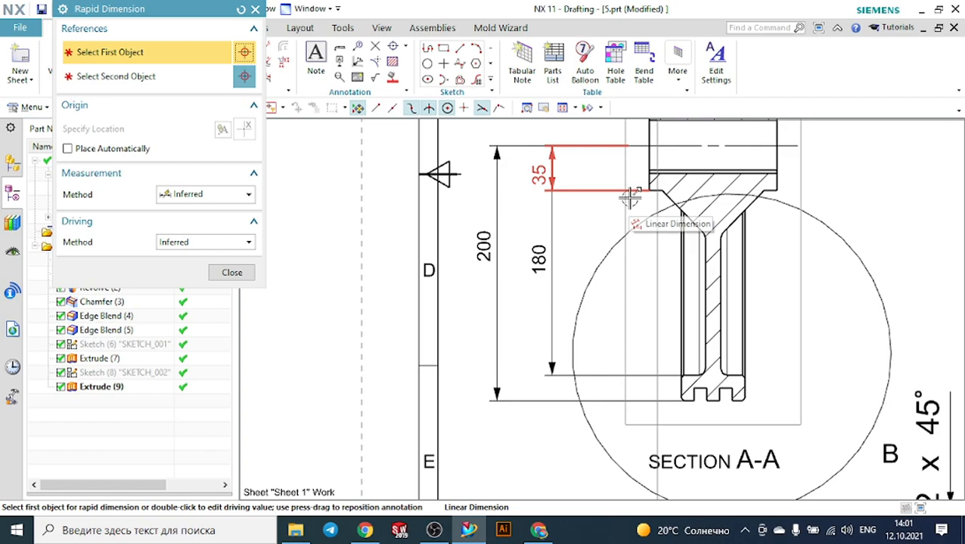
{"action": "scroll", "coordinate": [667, 163], "scroll_direction": "up", "scroll_amount": 2}
{"action": "left_click", "coordinate": [674, 167]}
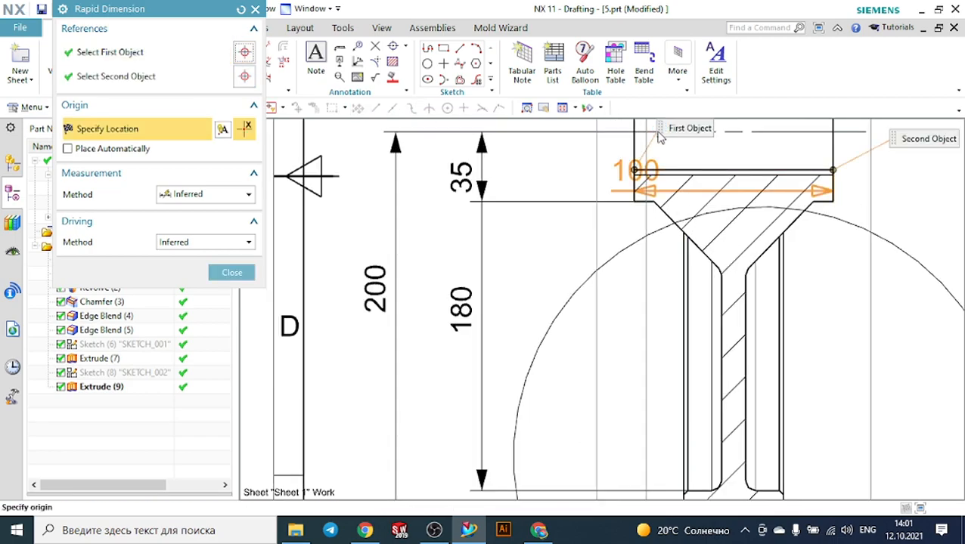
{"action": "left_click", "coordinate": [647, 133]}
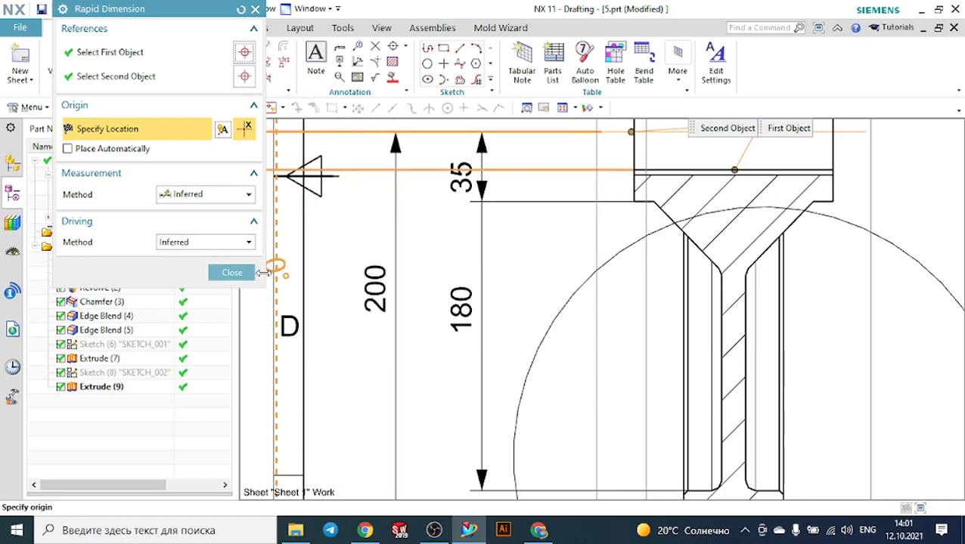
{"action": "left_click", "coordinate": [235, 272]}
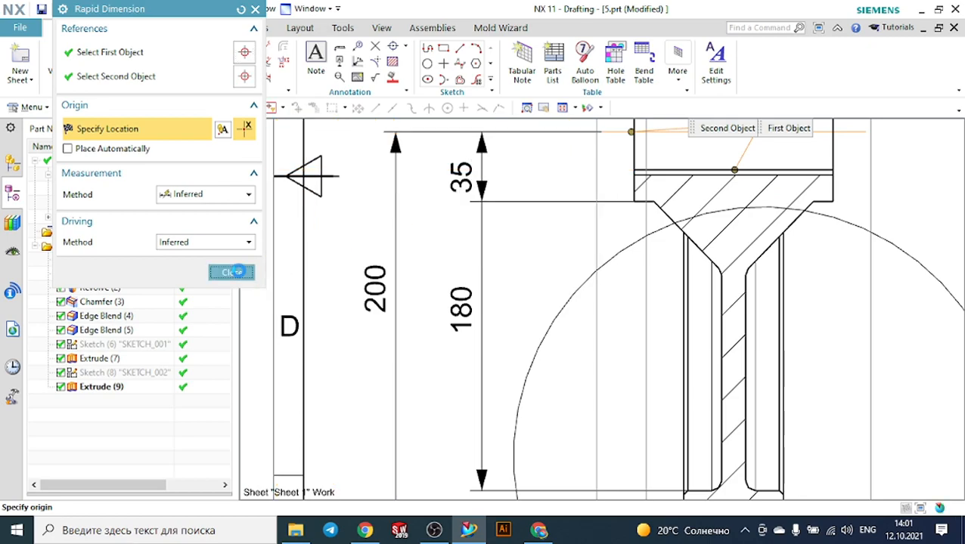
{"action": "scroll", "coordinate": [544, 232], "scroll_direction": "down", "scroll_amount": 4}
{"action": "scroll", "coordinate": [693, 166], "scroll_direction": "up", "scroll_amount": 2}
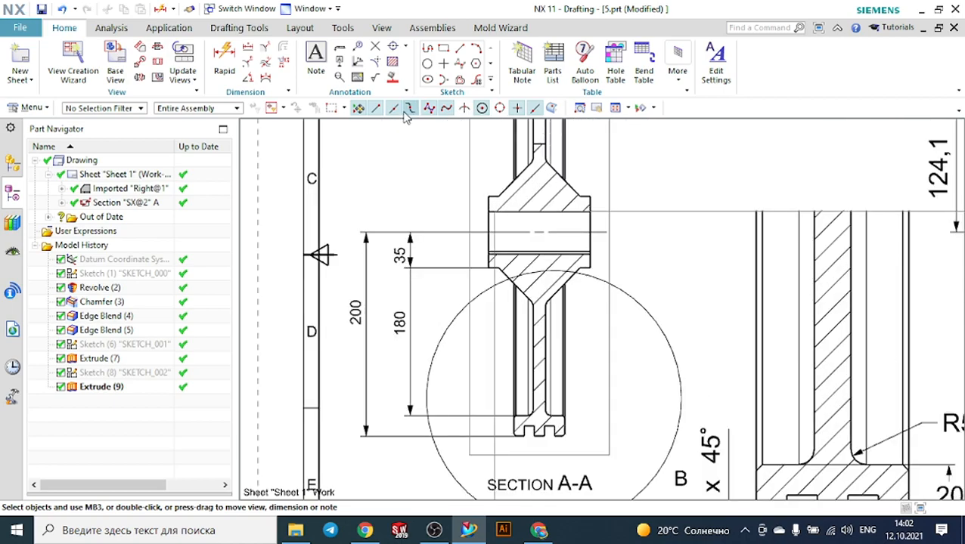
{"action": "left_click", "coordinate": [224, 61]}
{"action": "scroll", "coordinate": [582, 234], "scroll_direction": "up", "scroll_amount": 3}
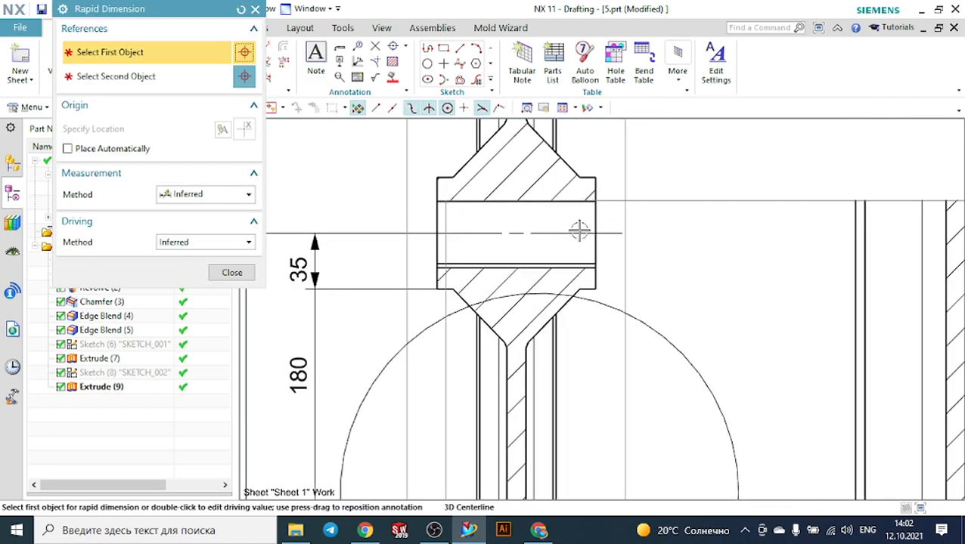
{"action": "left_click", "coordinate": [567, 270]}
{"action": "left_click", "coordinate": [624, 234]}
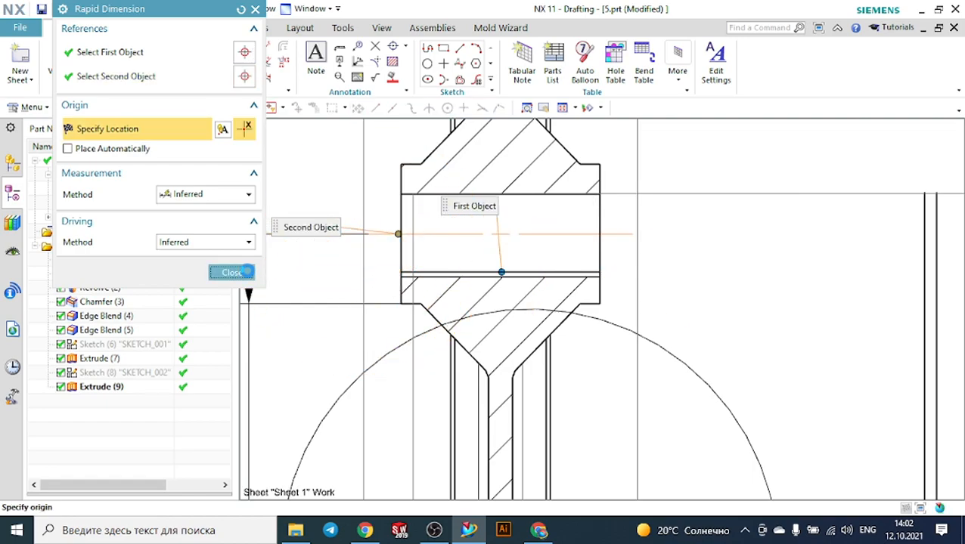
{"action": "left_click", "coordinate": [269, 262]}
{"action": "left_click", "coordinate": [232, 272]}
{"action": "scroll", "coordinate": [257, 272], "scroll_direction": "down", "scroll_amount": 3}
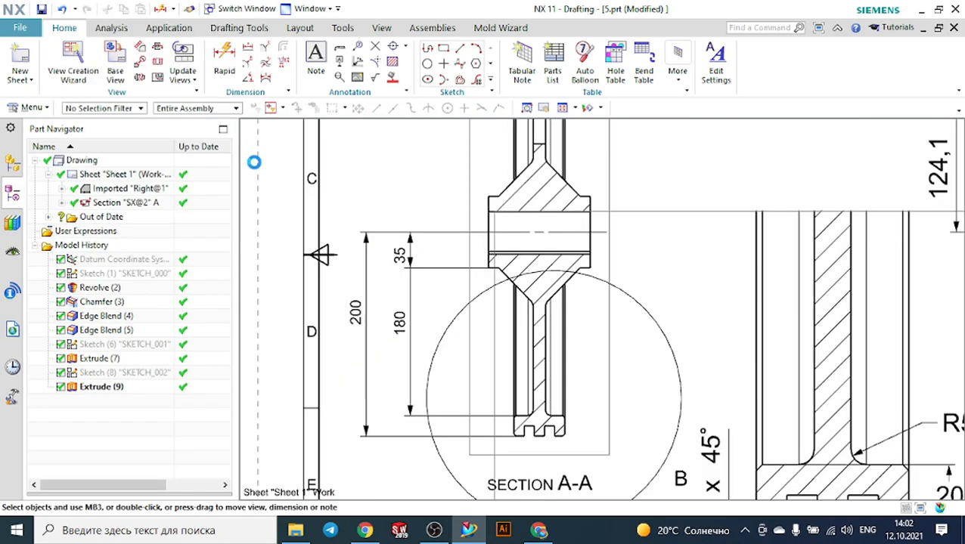
{"action": "left_click", "coordinate": [248, 47]}
{"action": "left_click", "coordinate": [252, 9]}
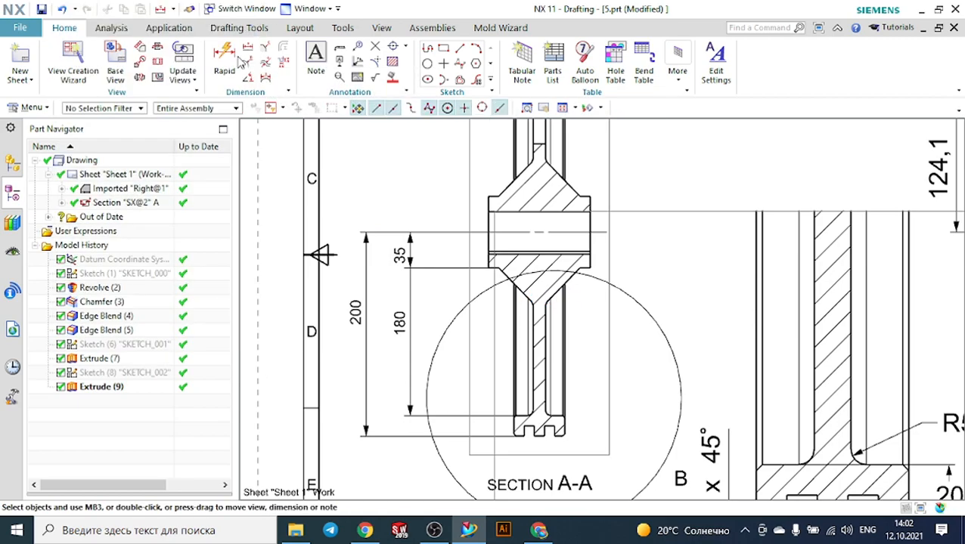
Step: Try a vertical rapid dimension from the fillet between hub cone and web to the hub axis in section A-A, placed right of the view
{"action": "left_click", "coordinate": [225, 59]}
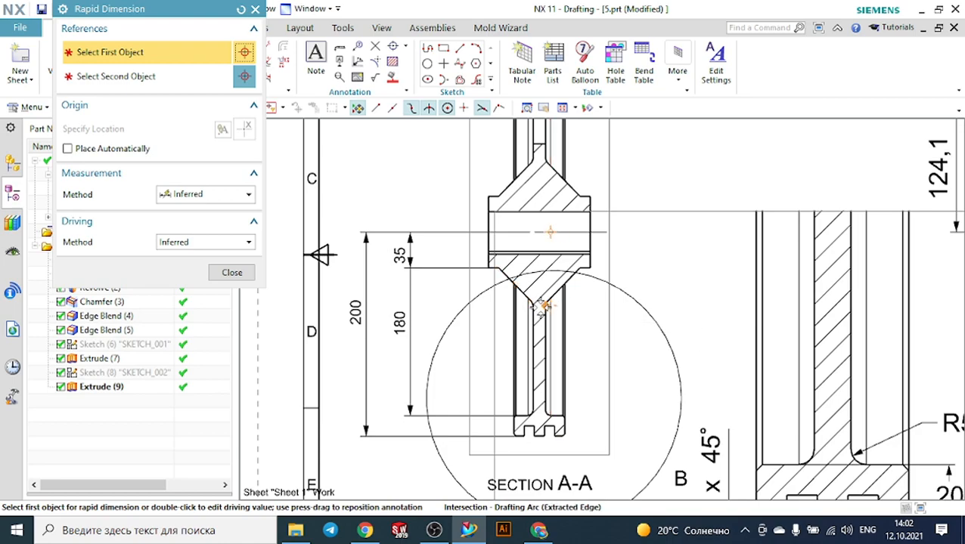
{"action": "scroll", "coordinate": [529, 295], "scroll_direction": "up", "scroll_amount": 5}
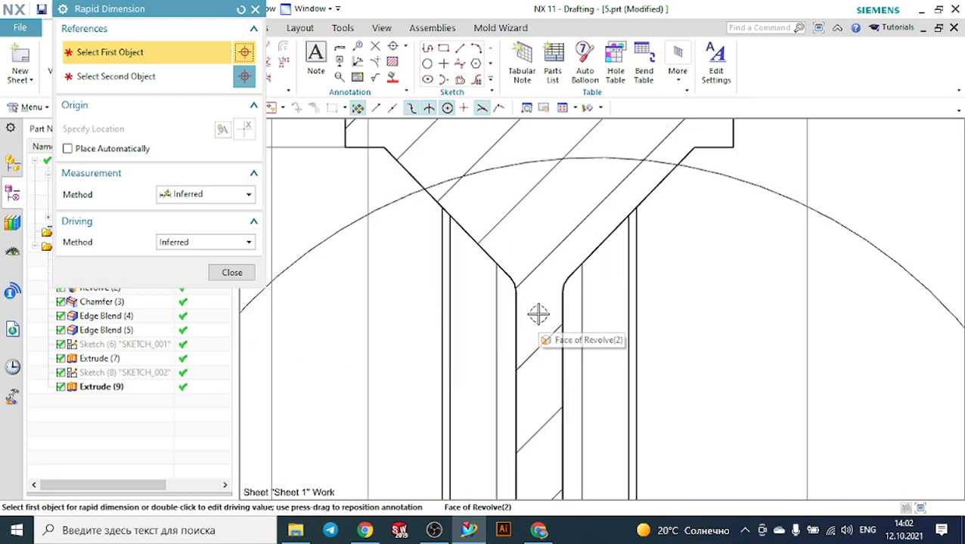
{"action": "right_click", "coordinate": [506, 268]}
{"action": "left_click", "coordinate": [520, 275]}
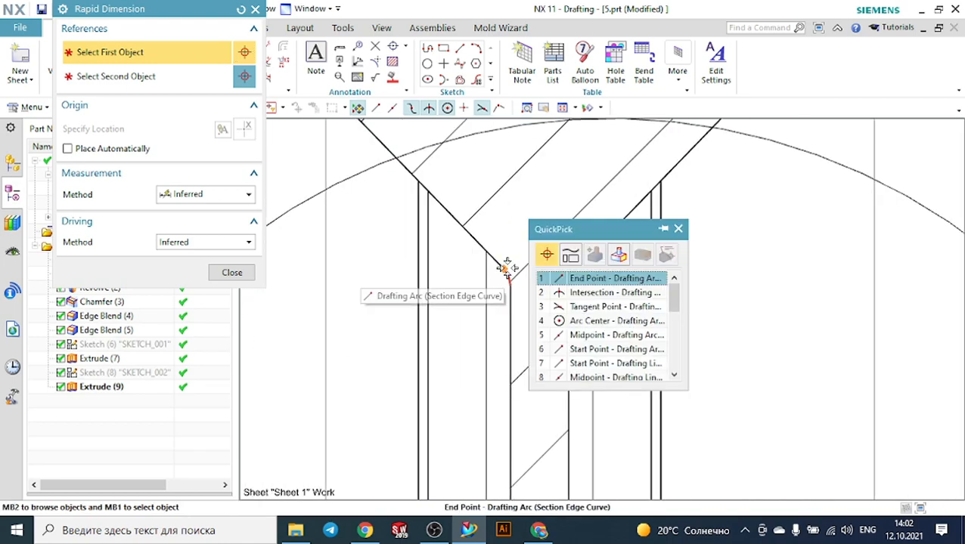
{"action": "left_click", "coordinate": [577, 279]}
{"action": "scroll", "coordinate": [574, 278], "scroll_direction": "down", "scroll_amount": 4}
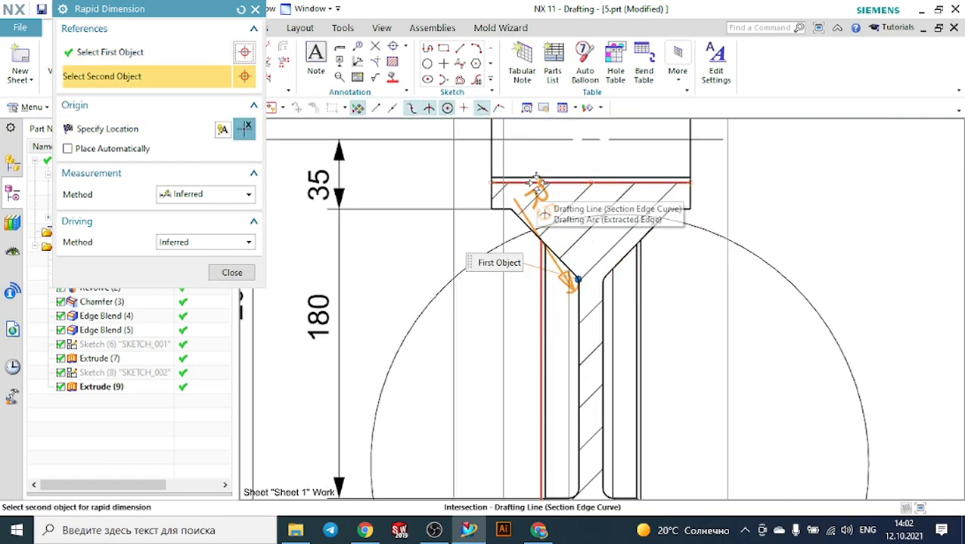
{"action": "left_click", "coordinate": [539, 142]}
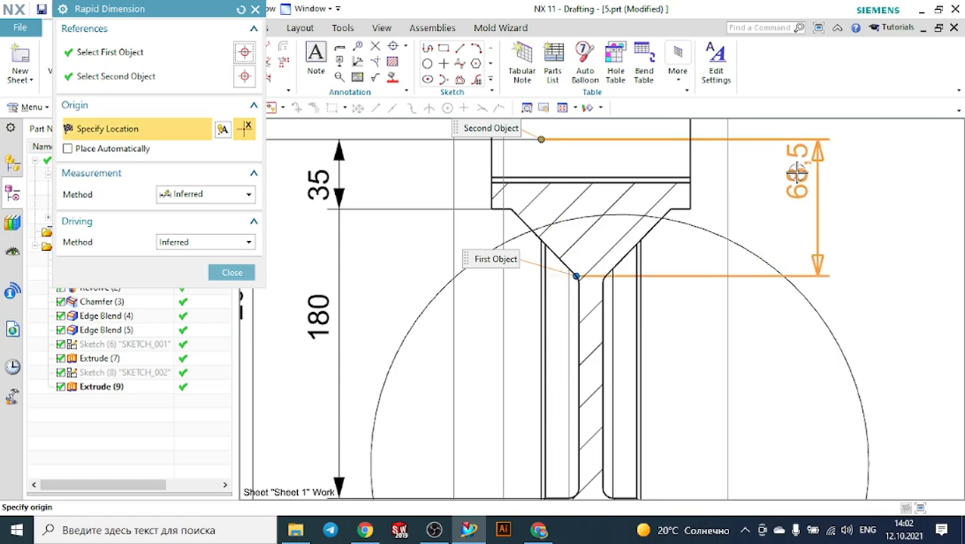
{"action": "left_click", "coordinate": [839, 176]}
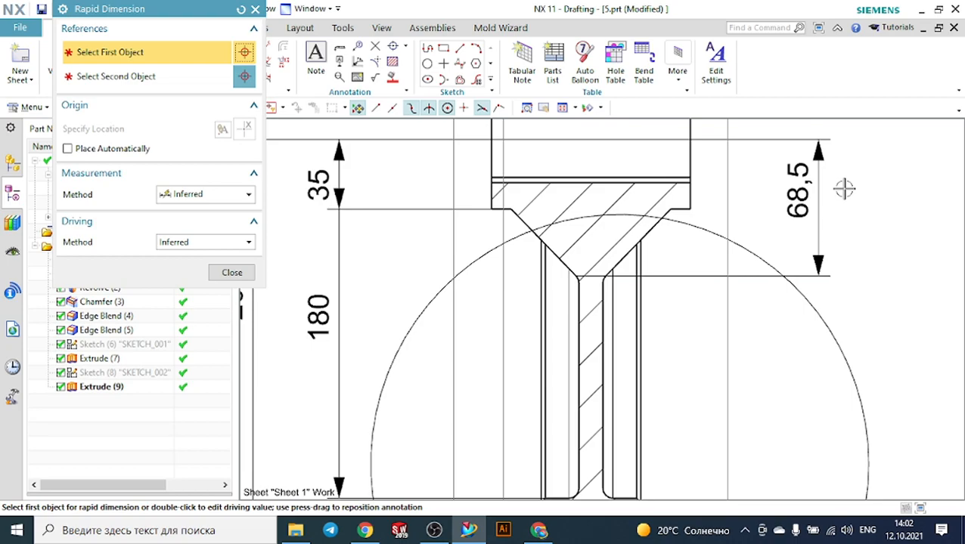
Step: Leave the Rapid Dimension command and delete the trial vertical dimension right of section A-A
{"action": "left_click", "coordinate": [800, 183]}
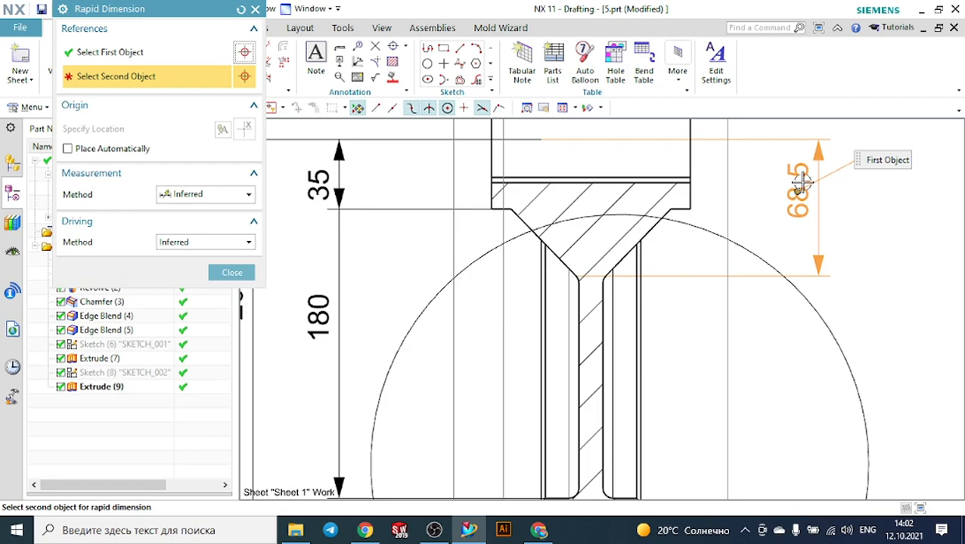
{"action": "left_click", "coordinate": [234, 273]}
{"action": "left_click", "coordinate": [788, 175]}
{"action": "key", "text": "Delete"}
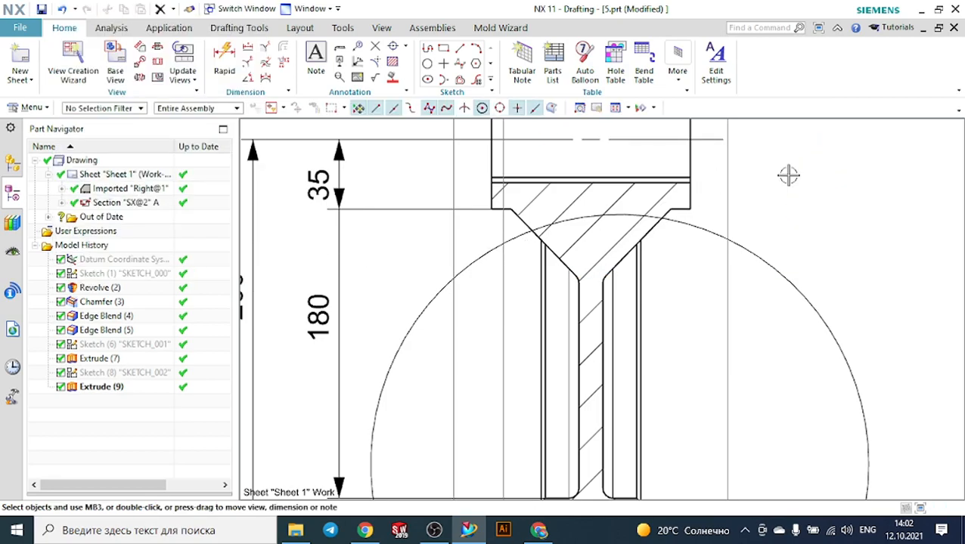
Step: Add a vertical rapid dimension from the left hub-to-web fillet to the bore's lower edge in section A-A, placed right of the view
{"action": "left_click", "coordinate": [225, 64]}
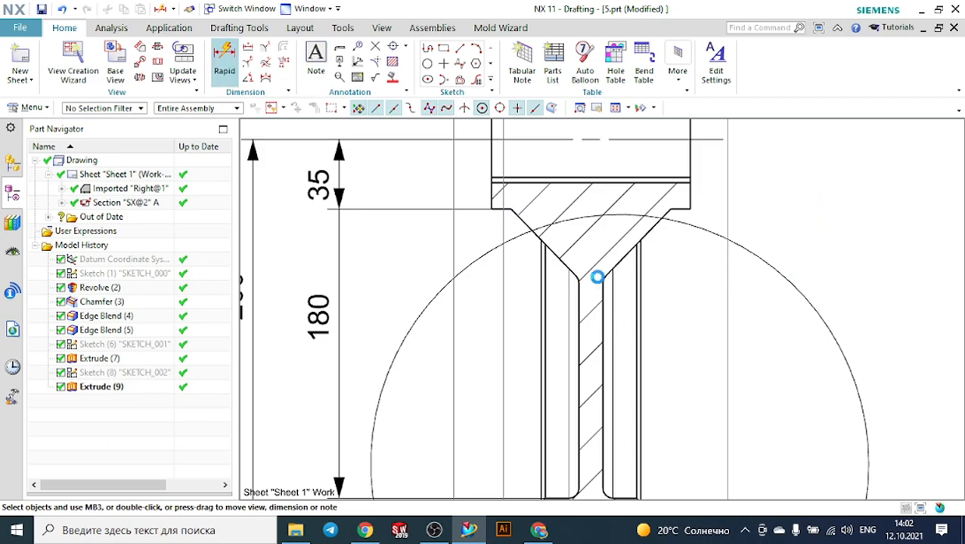
{"action": "scroll", "coordinate": [593, 282], "scroll_direction": "up", "scroll_amount": 4}
{"action": "scroll", "coordinate": [582, 291], "scroll_direction": "up", "scroll_amount": 3}
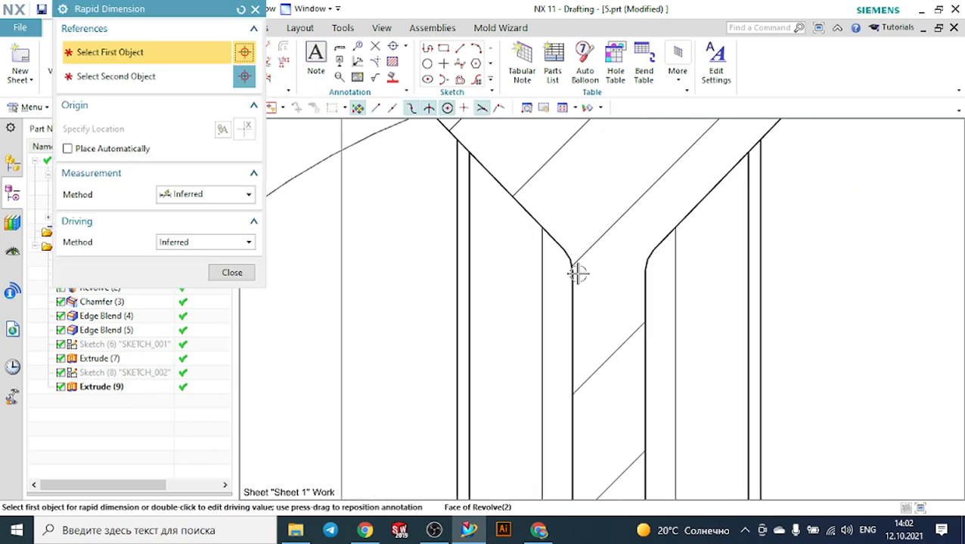
{"action": "right_click", "coordinate": [568, 256]}
{"action": "left_click", "coordinate": [582, 264]}
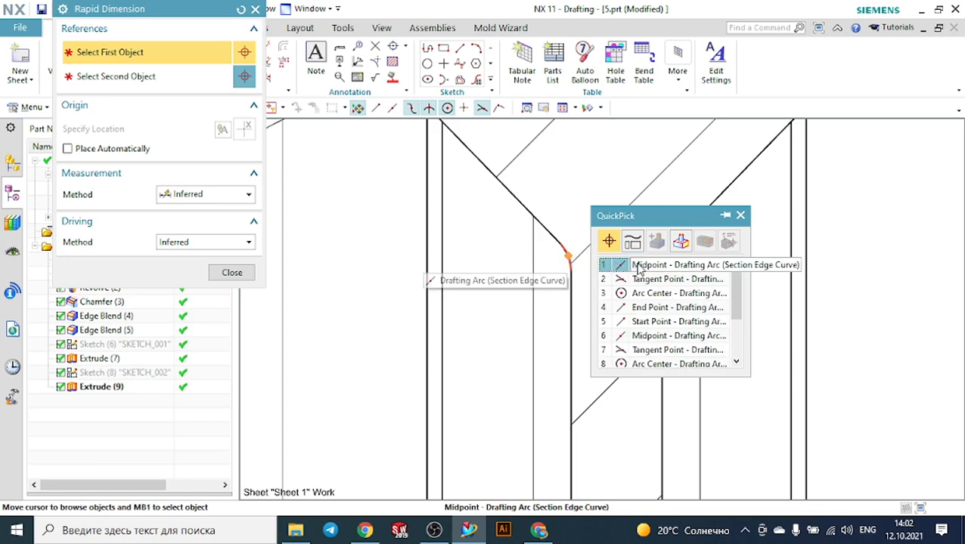
{"action": "left_click", "coordinate": [645, 314]}
{"action": "scroll", "coordinate": [642, 308], "scroll_direction": "down", "scroll_amount": 5}
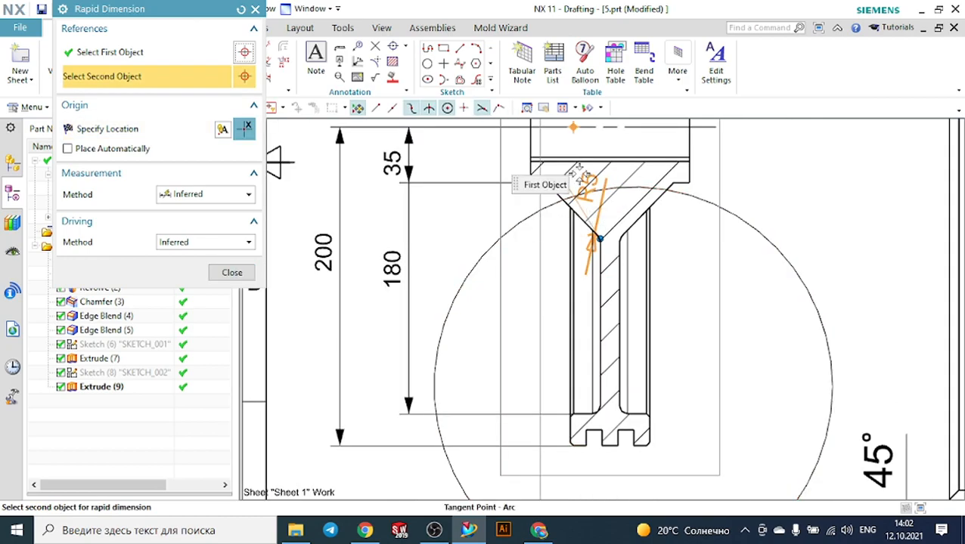
{"action": "scroll", "coordinate": [580, 174], "scroll_direction": "up", "scroll_amount": 2}
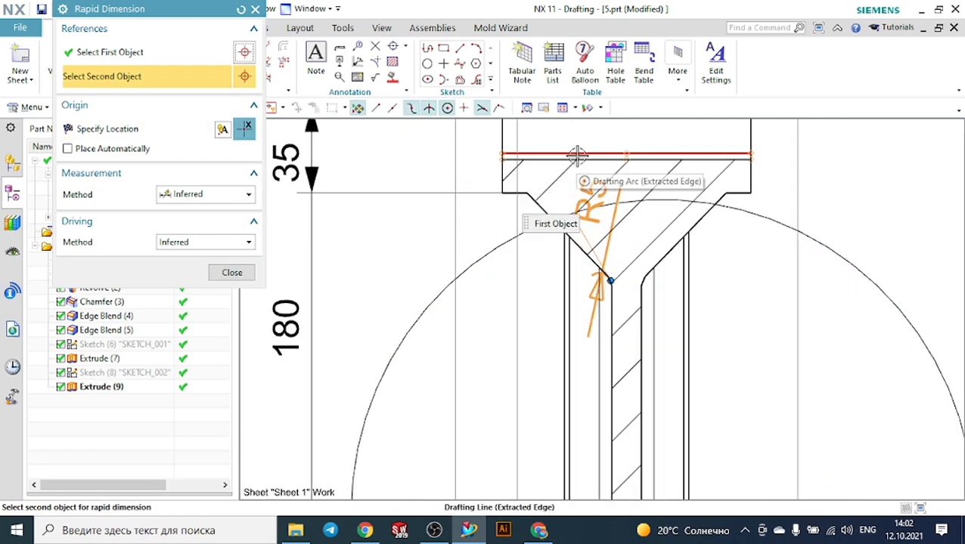
{"action": "left_click", "coordinate": [623, 154]}
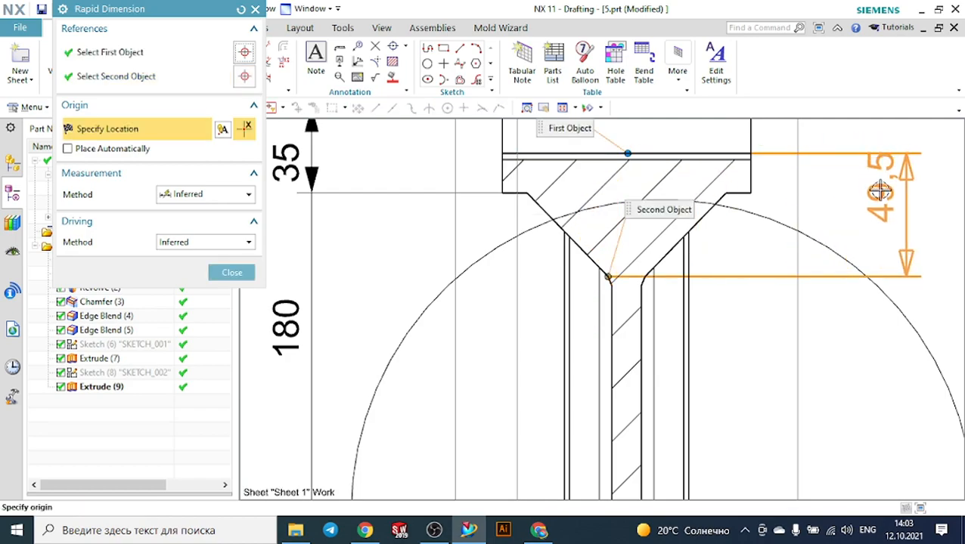
{"action": "left_click", "coordinate": [881, 198]}
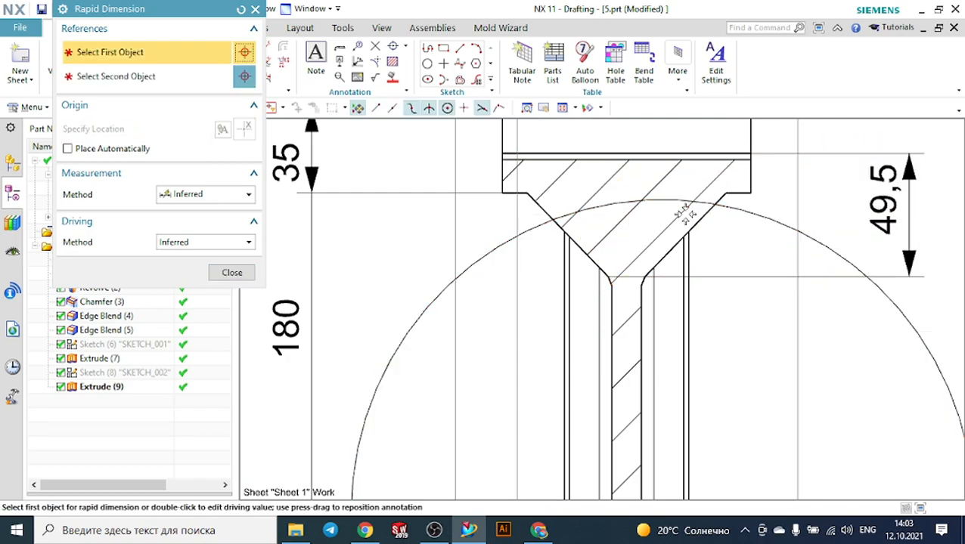
{"action": "scroll", "coordinate": [695, 212], "scroll_direction": "down", "scroll_amount": 5}
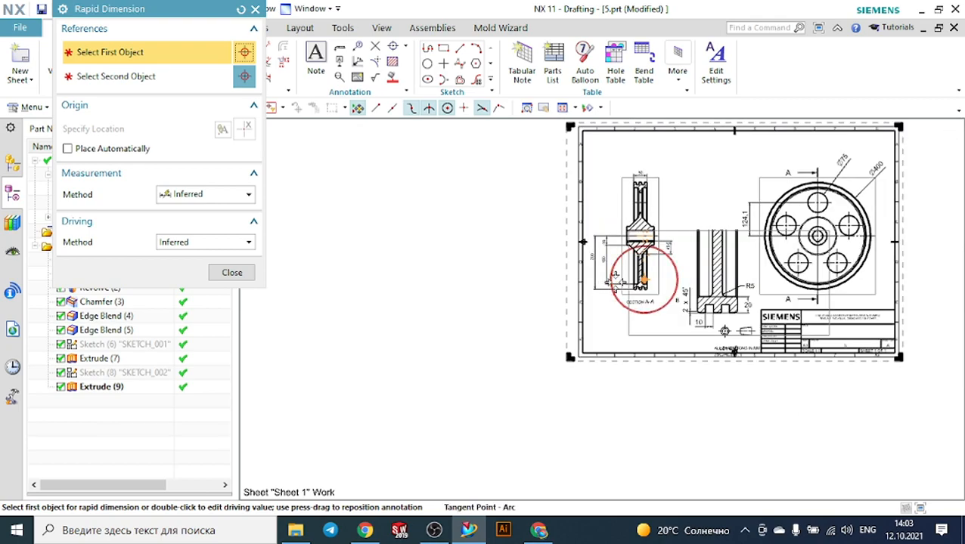
{"action": "scroll", "coordinate": [777, 244], "scroll_direction": "up", "scroll_amount": 3}
{"action": "scroll", "coordinate": [777, 244], "scroll_direction": "down", "scroll_amount": 2}
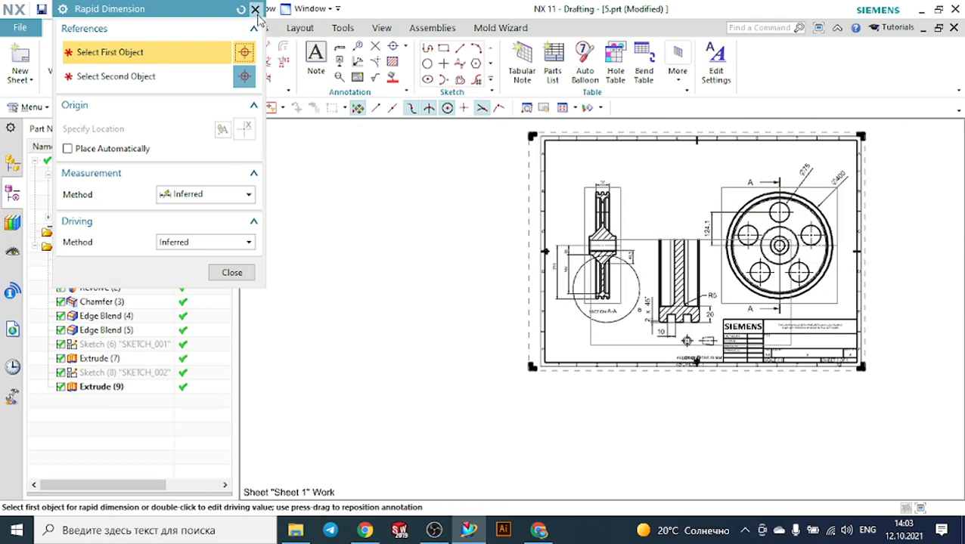
{"action": "left_click", "coordinate": [255, 9]}
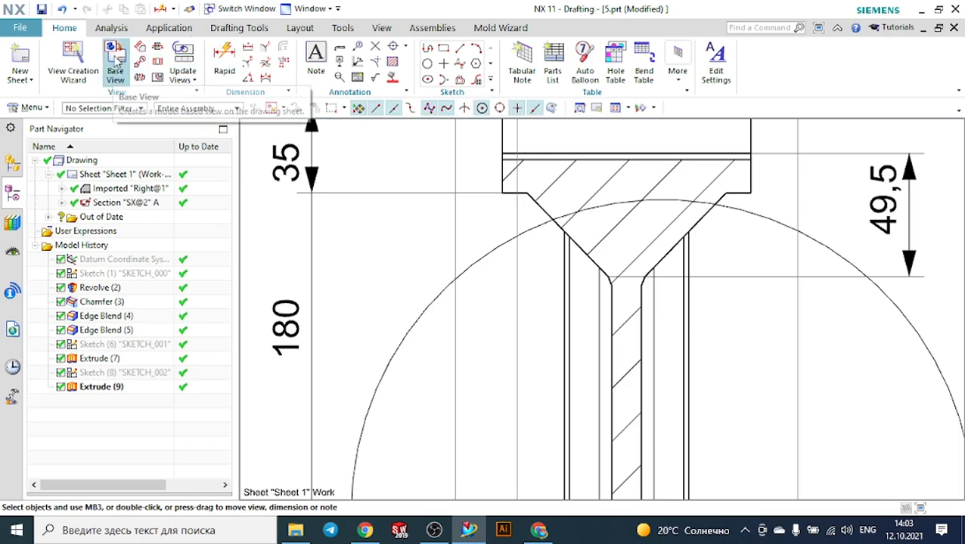
Step: Place an Isometric base view at scale 1:5 above the detail view, between section A-A and the Right view, without any projected view
{"action": "left_click", "coordinate": [114, 67]}
{"action": "scroll", "coordinate": [498, 149], "scroll_direction": "up", "scroll_amount": 10}
{"action": "scroll", "coordinate": [233, 353], "scroll_direction": "down", "scroll_amount": 3}
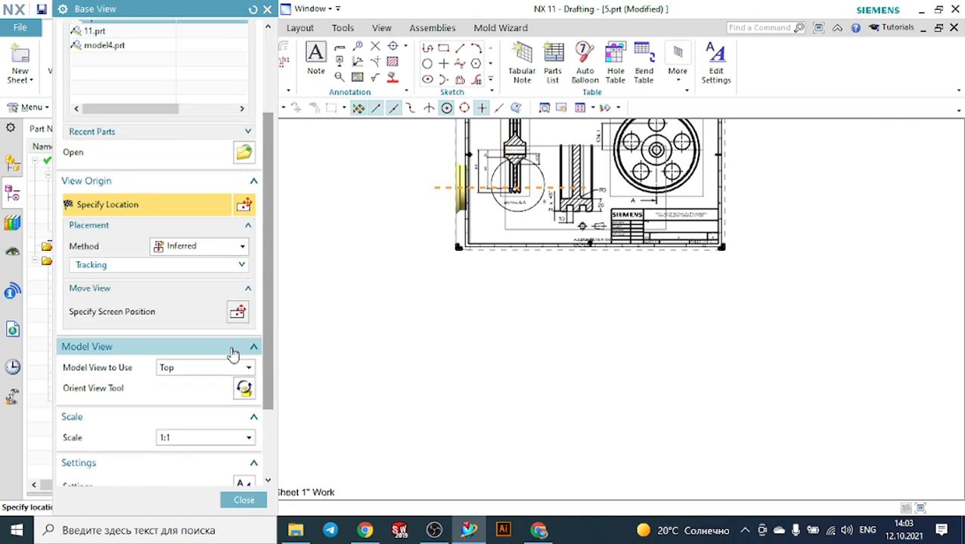
{"action": "left_click", "coordinate": [200, 369]}
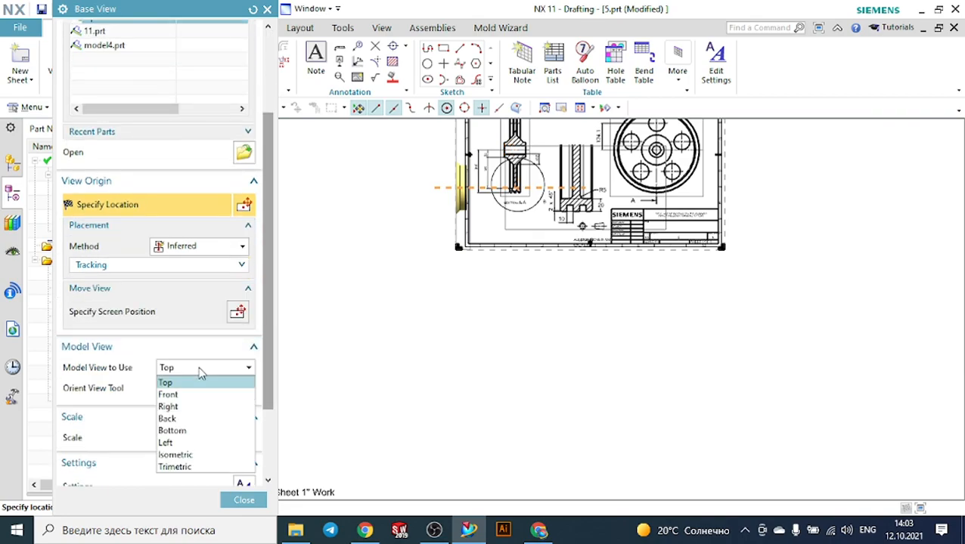
{"action": "left_click", "coordinate": [175, 454]}
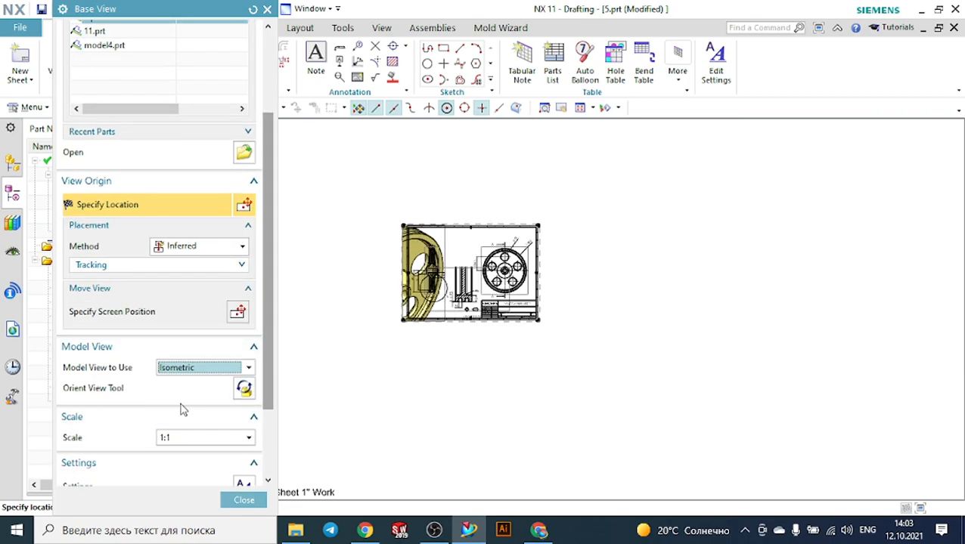
{"action": "left_click", "coordinate": [170, 440]}
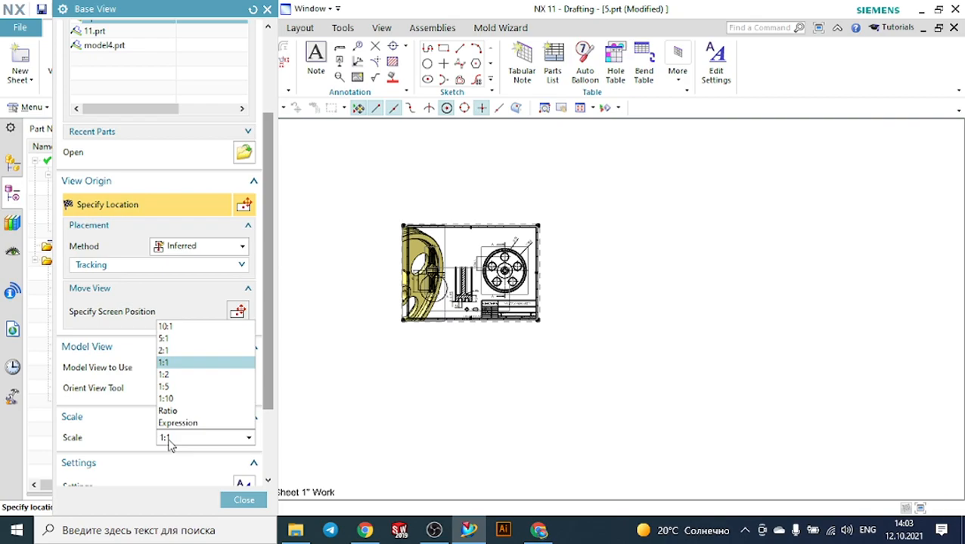
{"action": "left_click", "coordinate": [167, 374]}
{"action": "scroll", "coordinate": [462, 237], "scroll_direction": "up", "scroll_amount": 3}
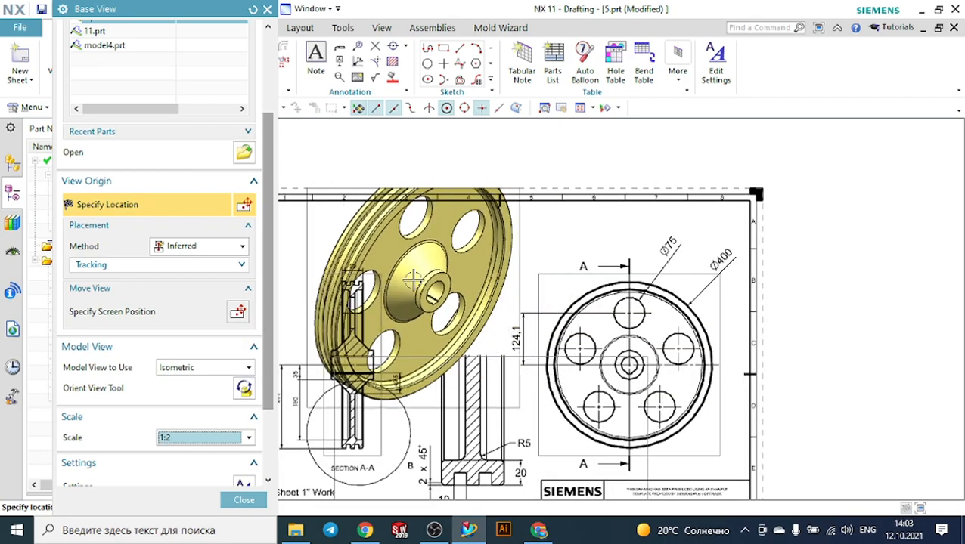
{"action": "left_click", "coordinate": [211, 442]}
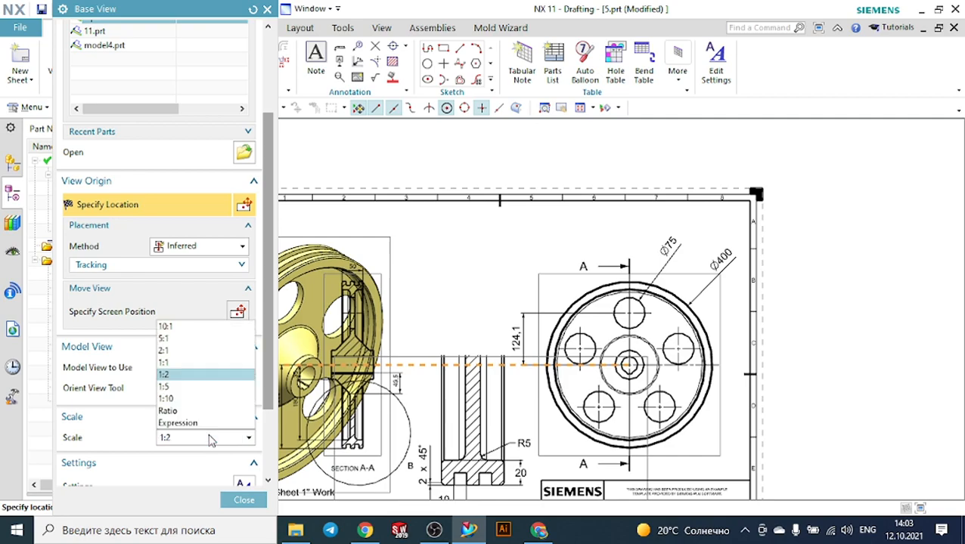
{"action": "left_click", "coordinate": [169, 386]}
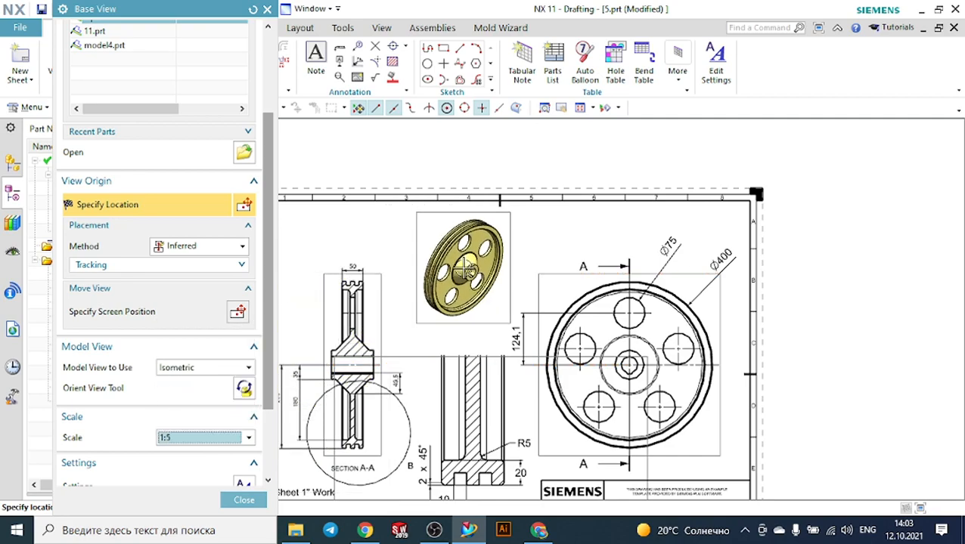
{"action": "left_click", "coordinate": [461, 268]}
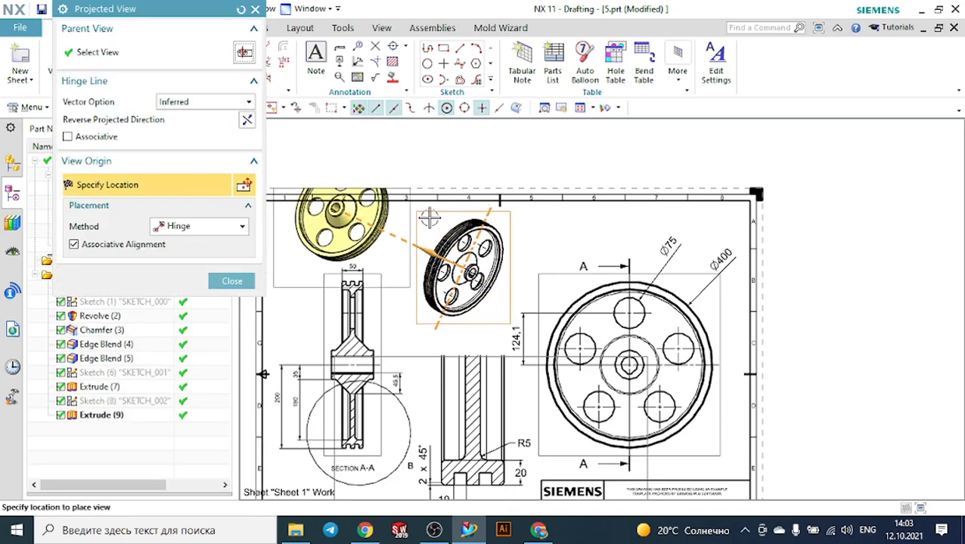
{"action": "left_click", "coordinate": [232, 282]}
{"action": "key", "text": "ctrl+f"}
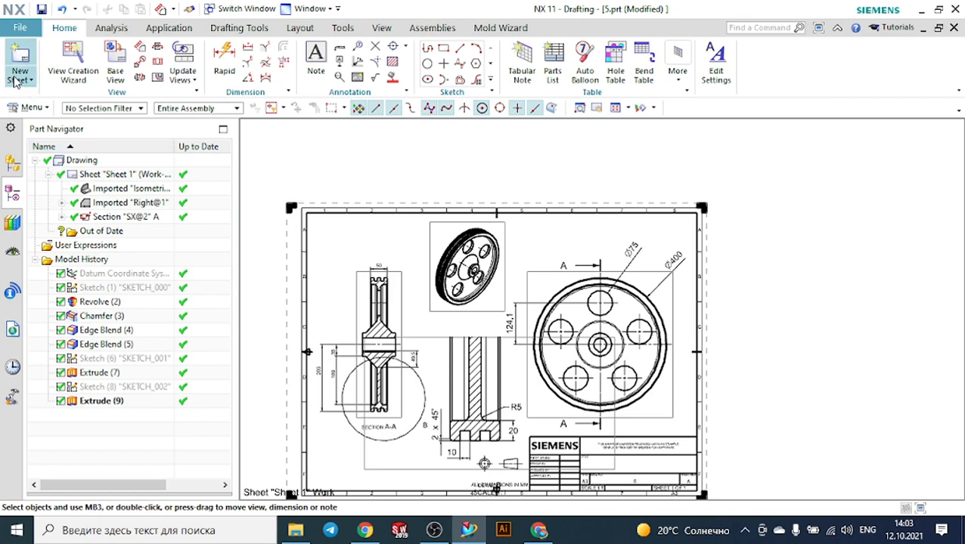
Step: Turn off the display of view borders in the view workflow settings of the Drafting Preferences
{"action": "left_click", "coordinate": [28, 107]}
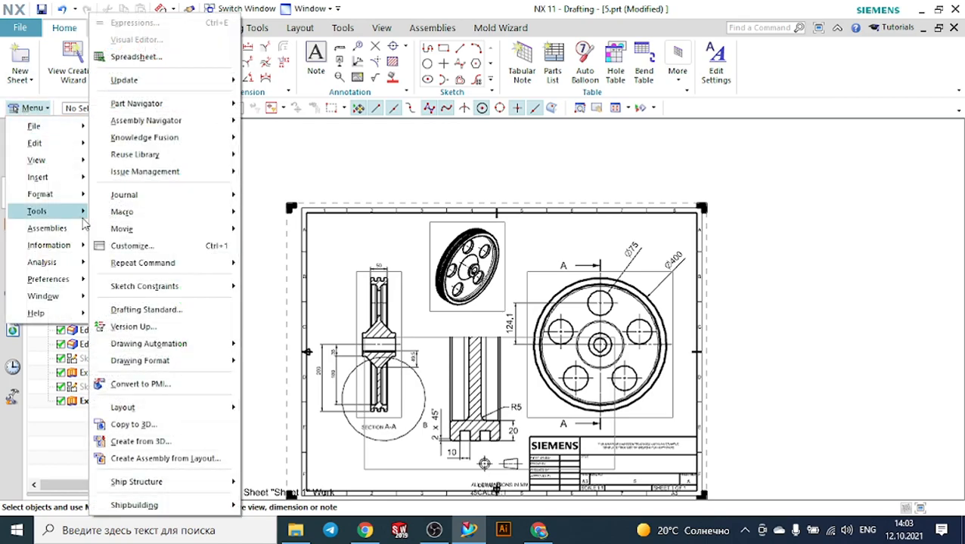
{"action": "mouse_move", "coordinate": [68, 281]}
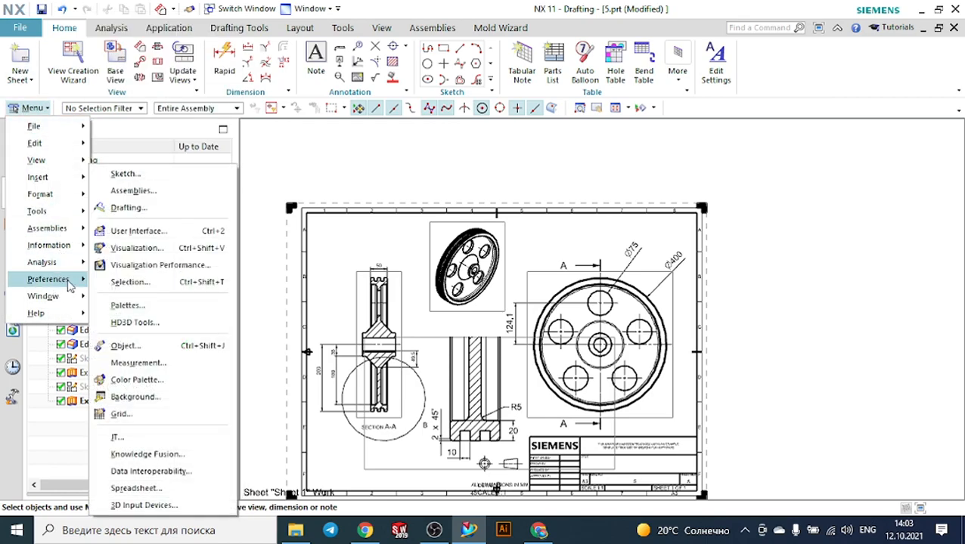
{"action": "left_click", "coordinate": [141, 209]}
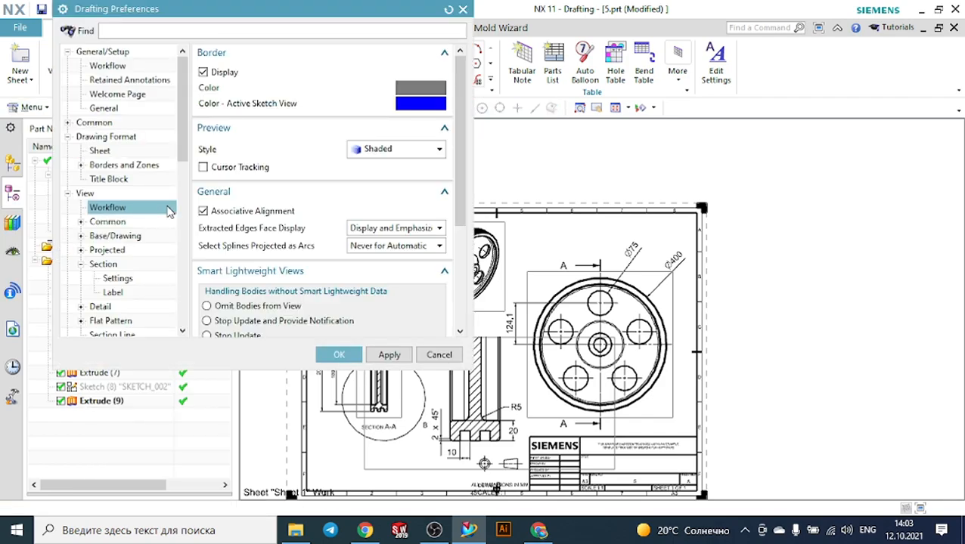
{"action": "left_click", "coordinate": [118, 67]}
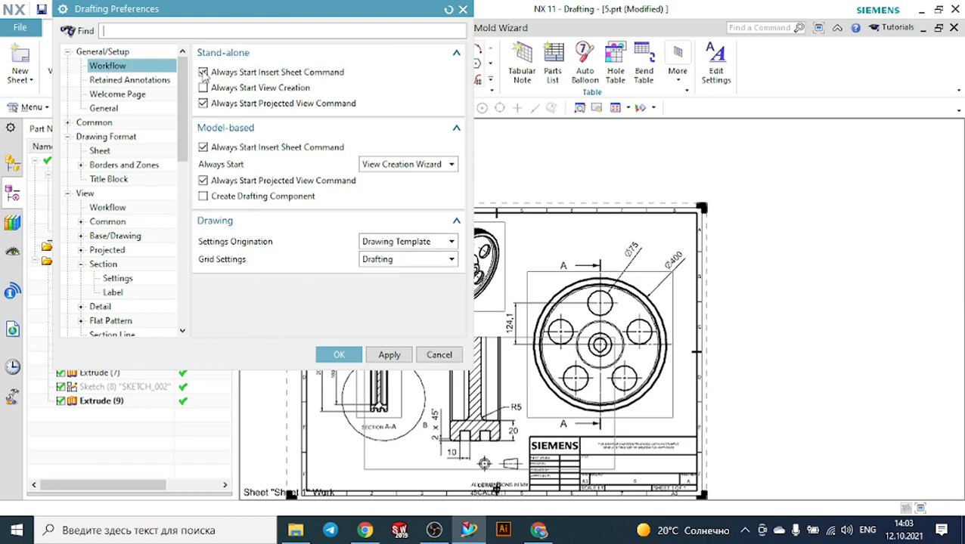
{"action": "left_click", "coordinate": [122, 210]}
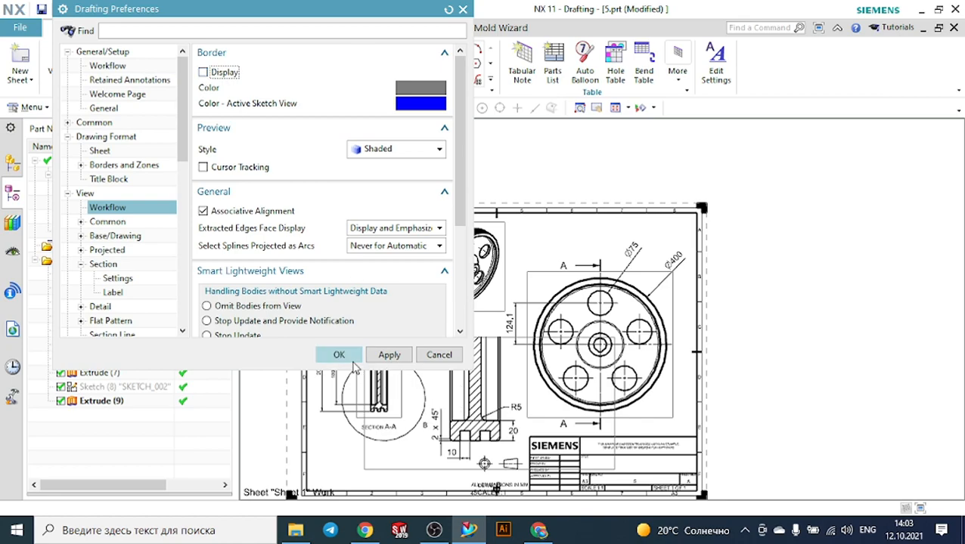
{"action": "left_click", "coordinate": [341, 355]}
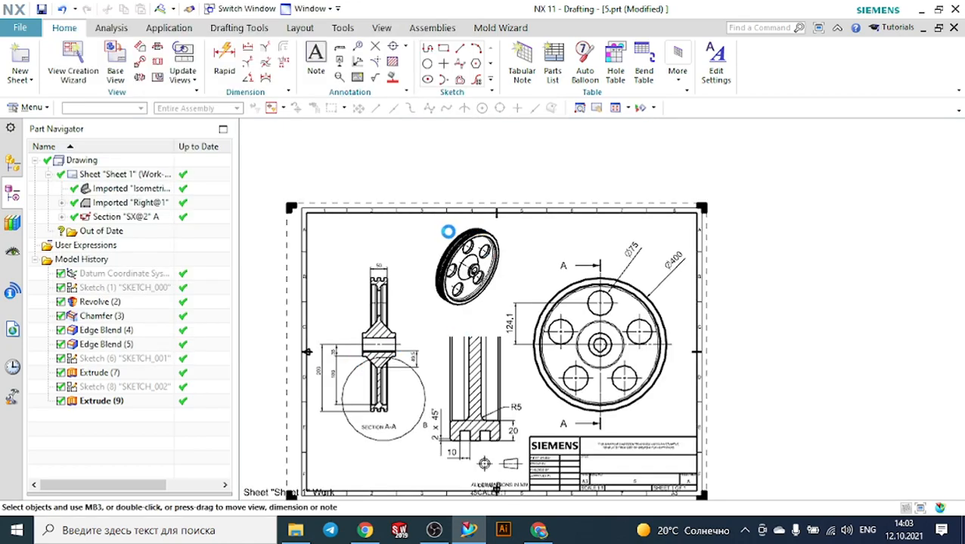
Step: Set the isometric view's shading rendering style to Fully Shaded
{"action": "scroll", "coordinate": [447, 232], "scroll_direction": "up", "scroll_amount": 4}
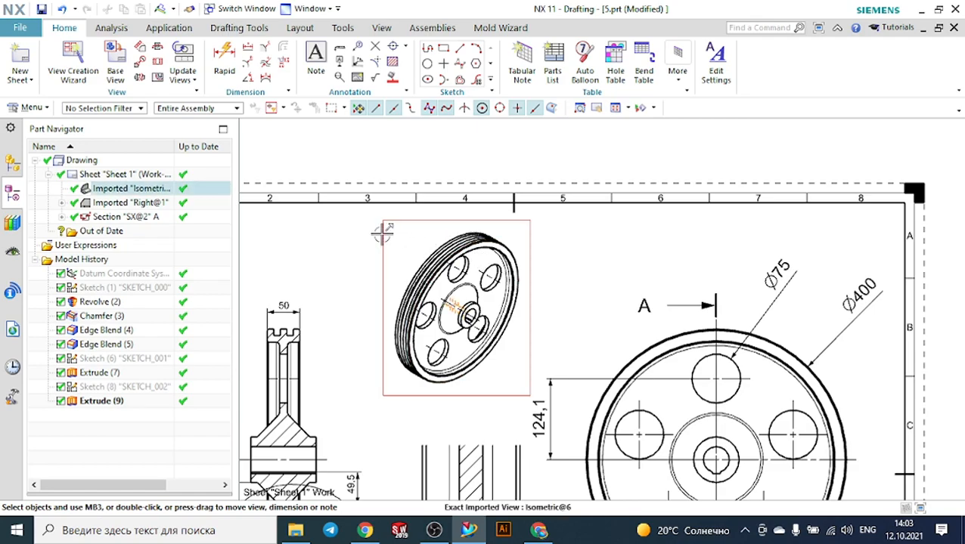
{"action": "left_click", "coordinate": [381, 235]}
{"action": "left_click", "coordinate": [405, 211]}
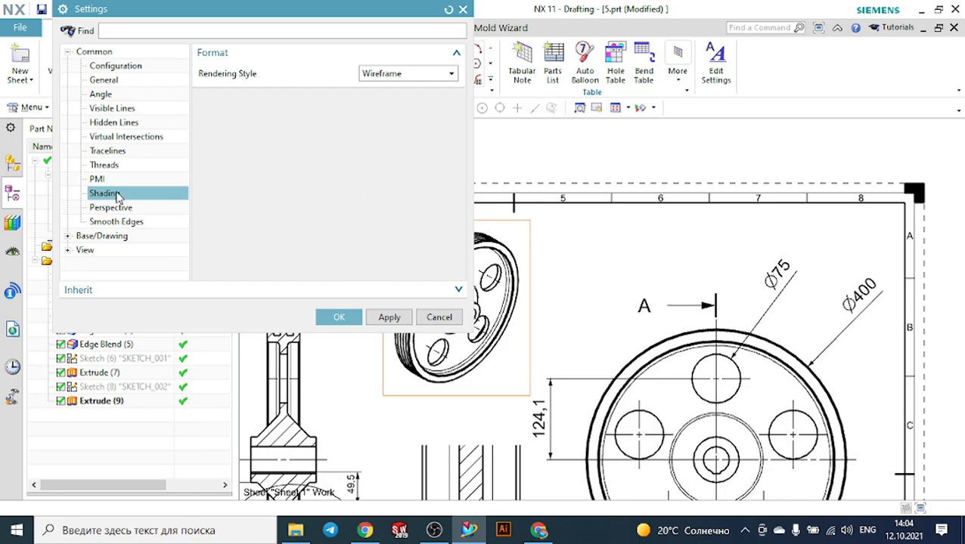
{"action": "left_click", "coordinate": [392, 73]}
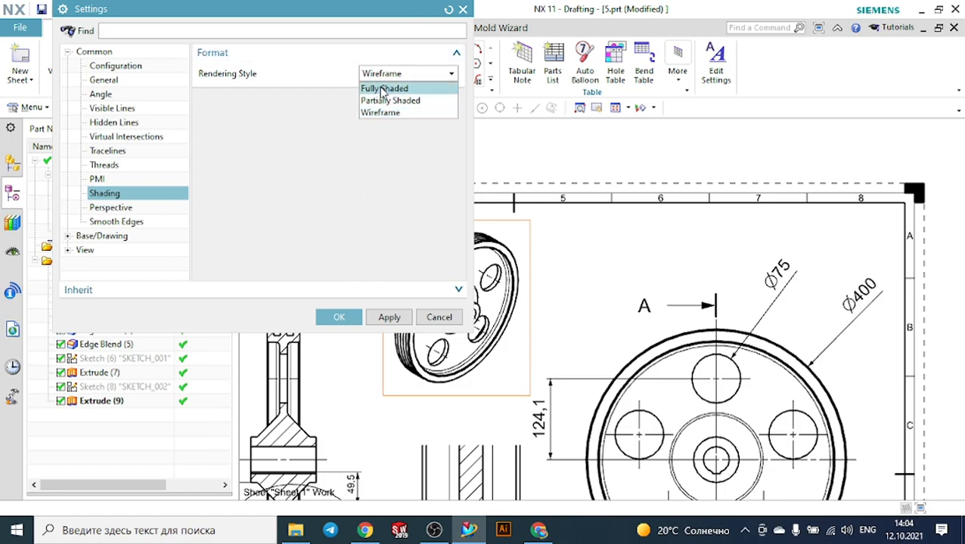
{"action": "left_click", "coordinate": [382, 89]}
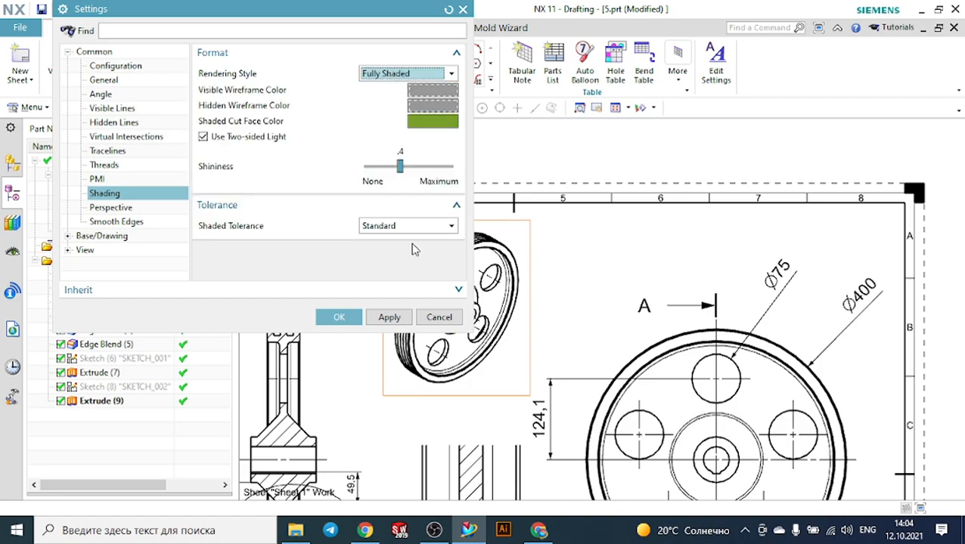
{"action": "left_click", "coordinate": [339, 317]}
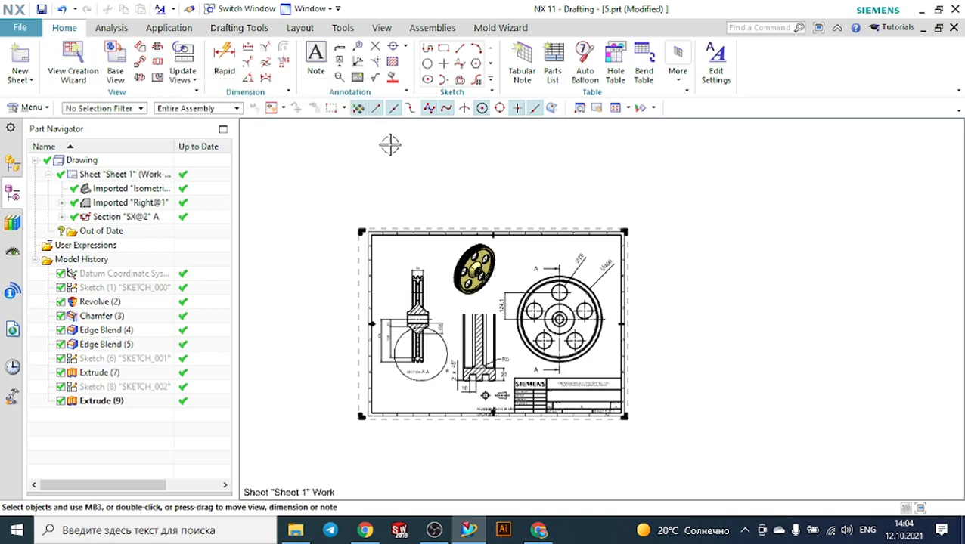
Step: Open the grooved pulley part 4 from the Extrude and revolve folder
{"action": "scroll", "coordinate": [390, 144], "scroll_direction": "down", "scroll_amount": 2}
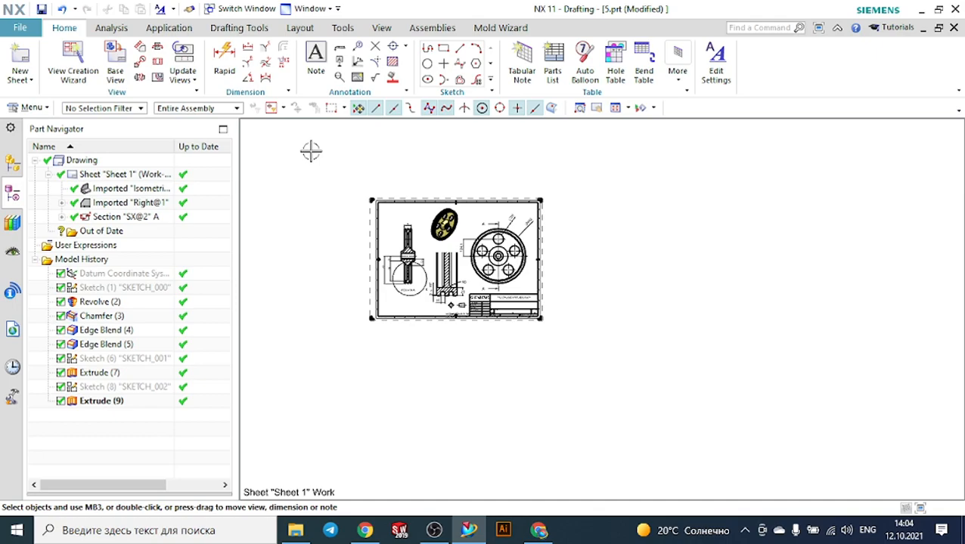
{"action": "left_click", "coordinate": [23, 28]}
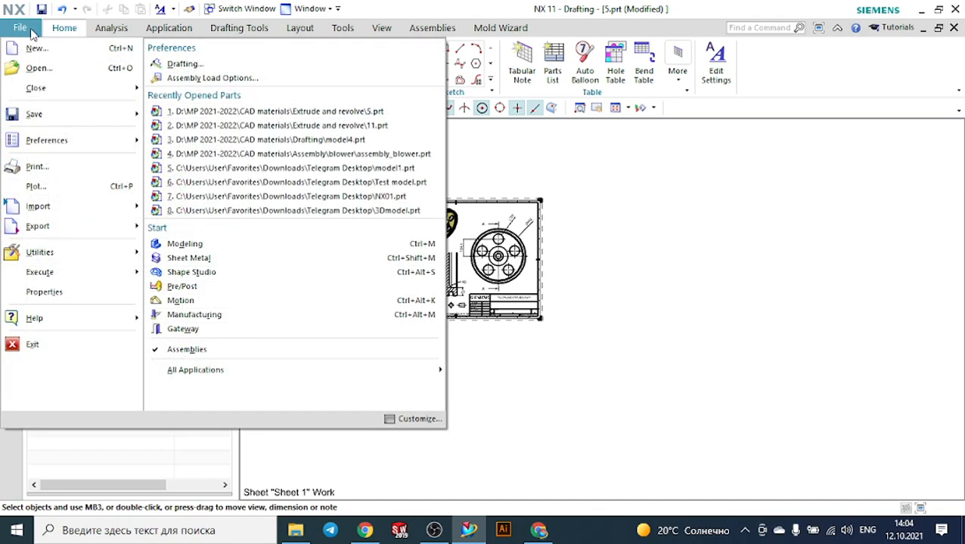
{"action": "left_click", "coordinate": [36, 67]}
{"action": "scroll", "coordinate": [412, 173], "scroll_direction": "down", "scroll_amount": 1}
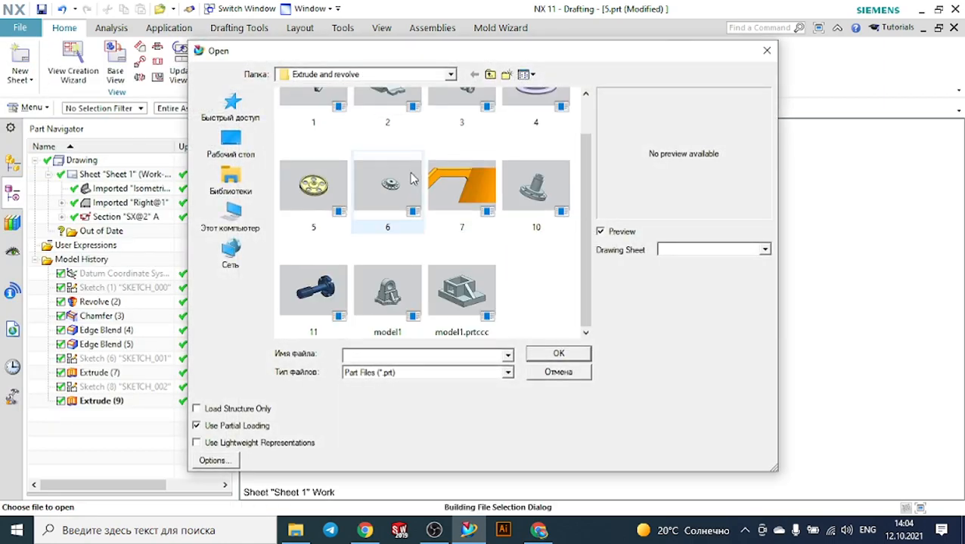
{"action": "scroll", "coordinate": [417, 185], "scroll_direction": "up", "scroll_amount": 1}
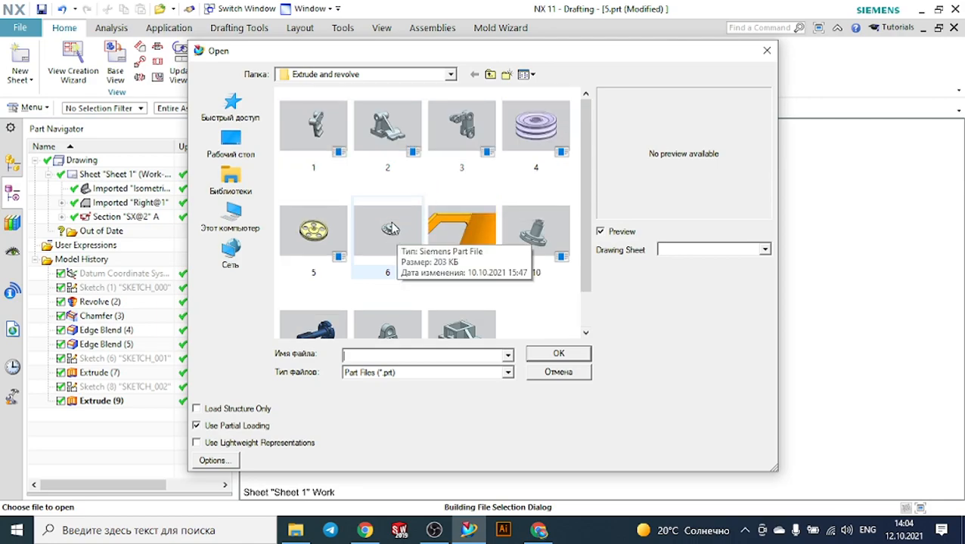
{"action": "left_click", "coordinate": [546, 130]}
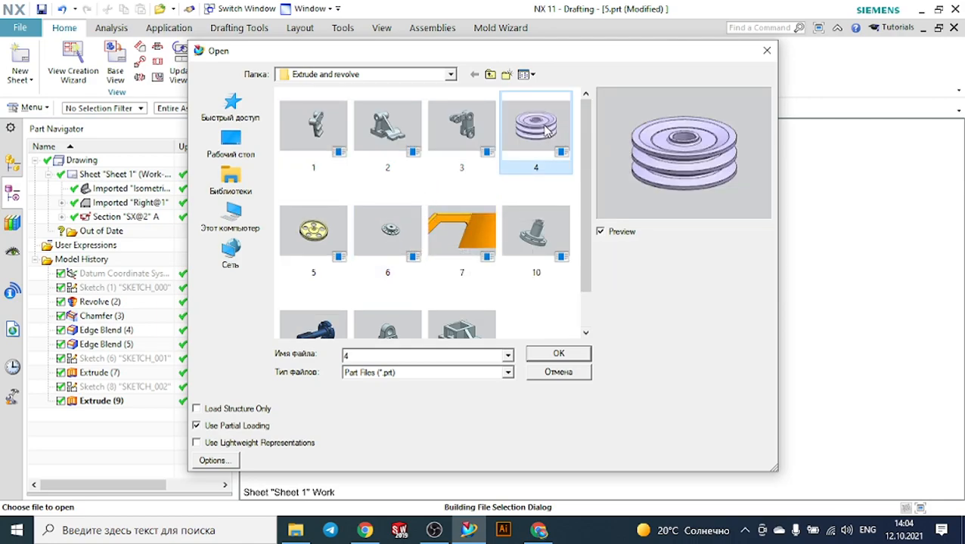
{"action": "left_click", "coordinate": [552, 356]}
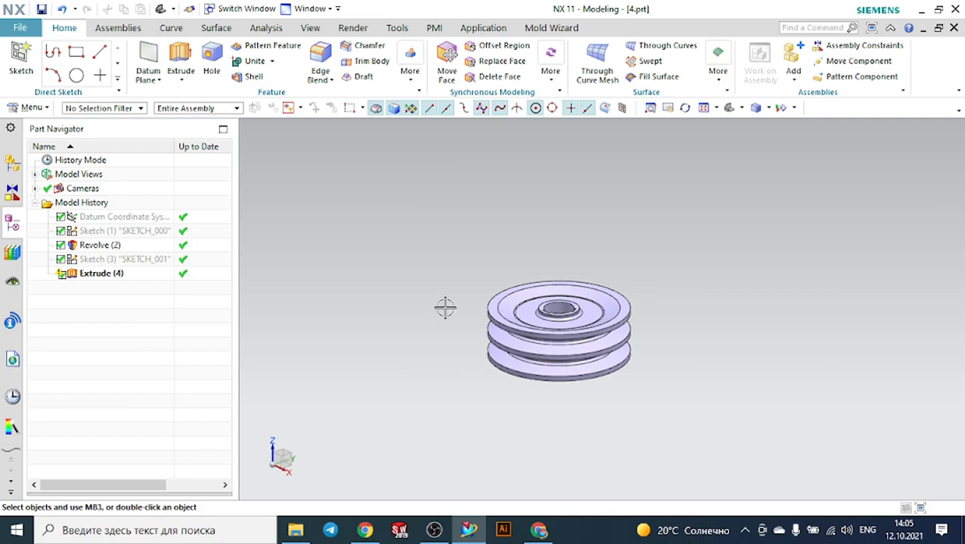
Step: Switch the part to Drafting and create an A3 template sheet, leaving the title block blank and skipping the View Creation Wizard
{"action": "middle_click_drag", "start_coordinate": [461, 288], "coordinate": [493, 291]}
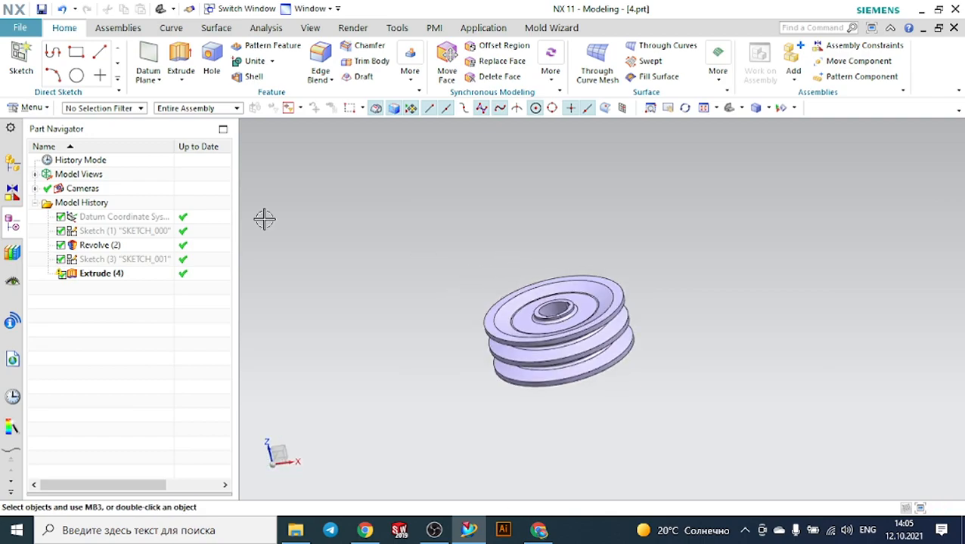
{"action": "left_click", "coordinate": [483, 27]}
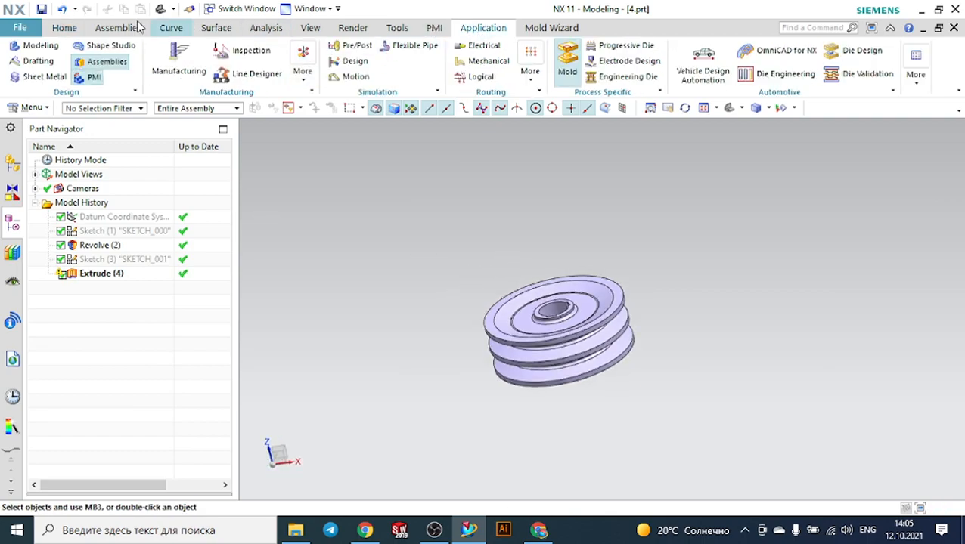
{"action": "left_click", "coordinate": [38, 61]}
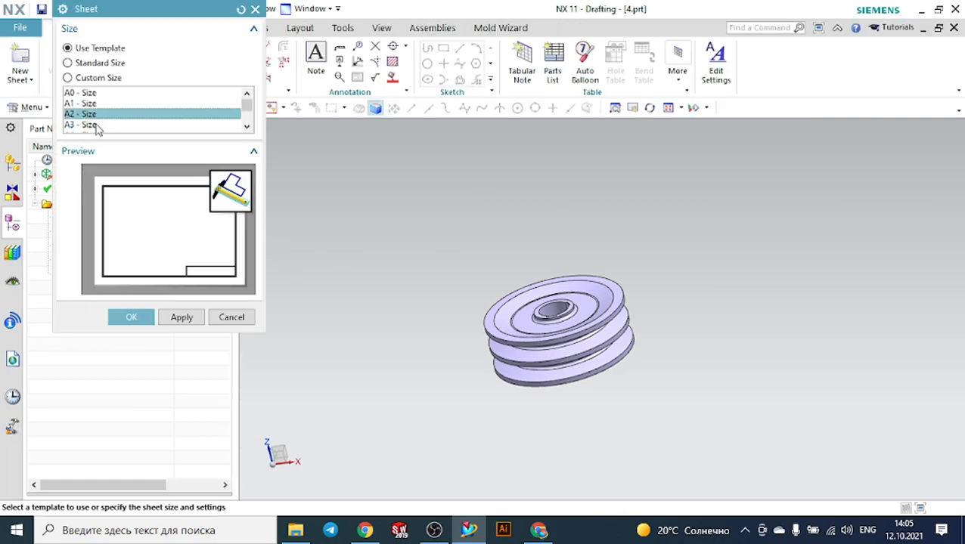
{"action": "left_click", "coordinate": [142, 314]}
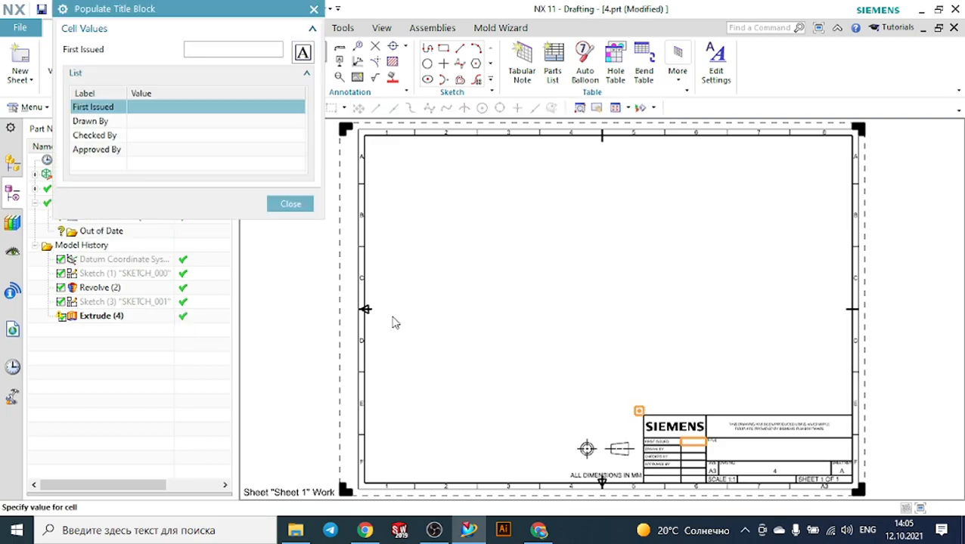
{"action": "left_click", "coordinate": [289, 204]}
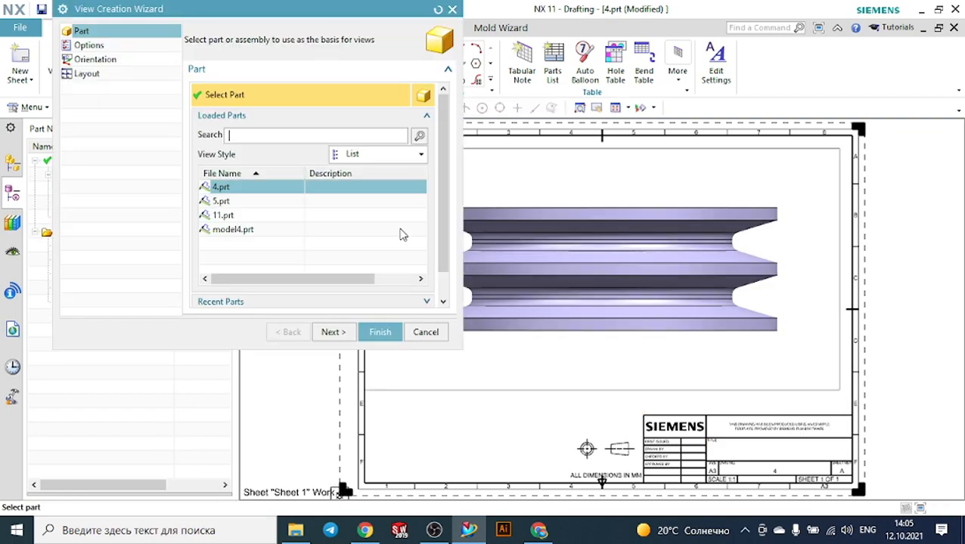
{"action": "left_click", "coordinate": [426, 333]}
Step: Place a Top base view of part 4 in the upper-left area of the sheet, without any projected view
{"action": "left_click", "coordinate": [115, 68]}
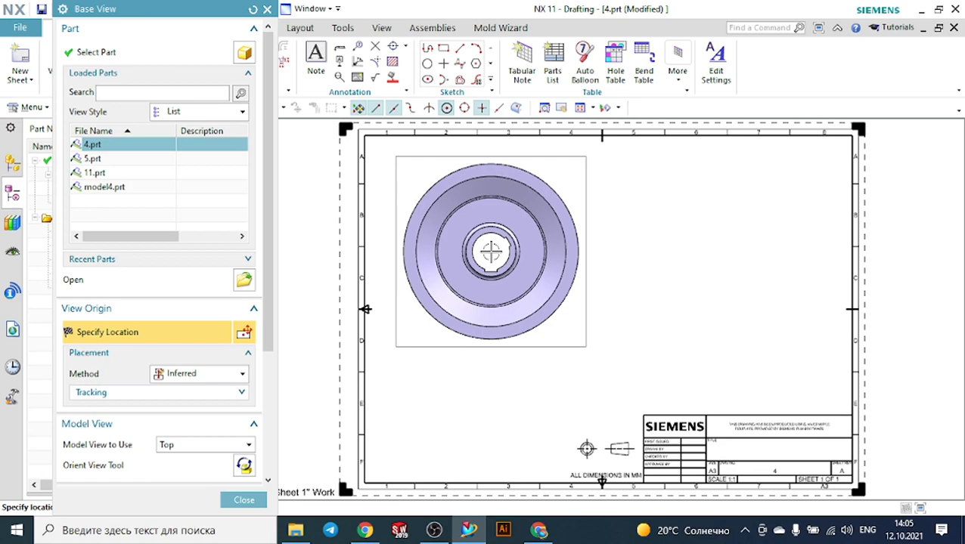
{"action": "left_click", "coordinate": [491, 252]}
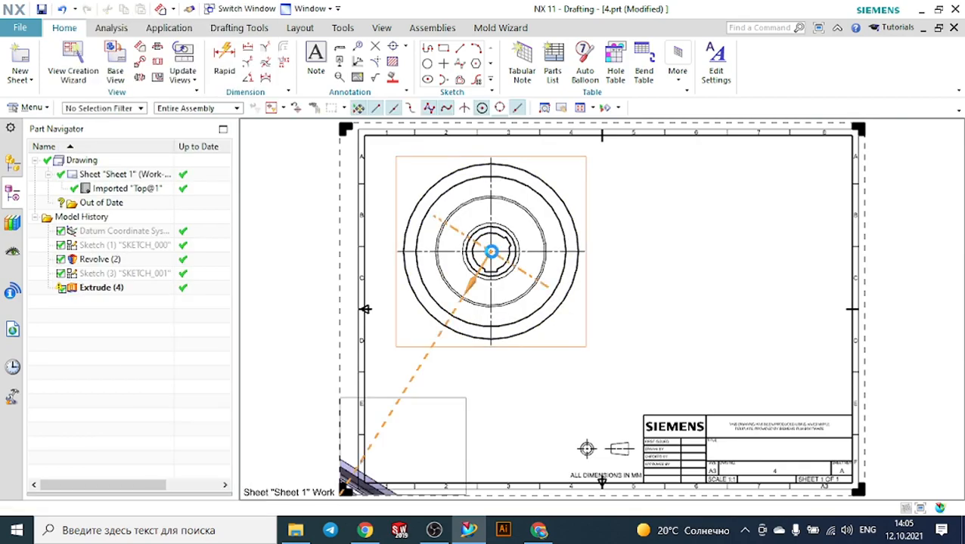
{"action": "left_click", "coordinate": [227, 280]}
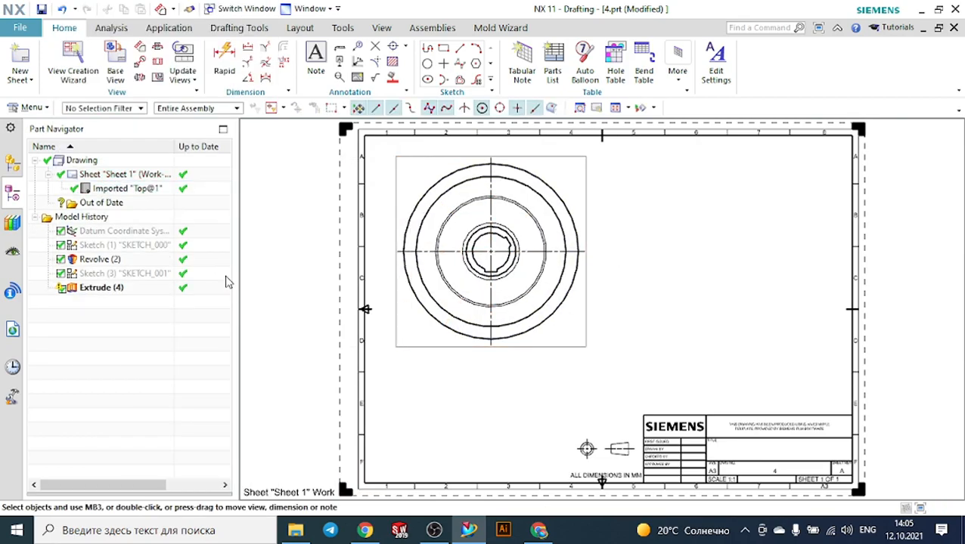
{"action": "left_click", "coordinate": [156, 63]}
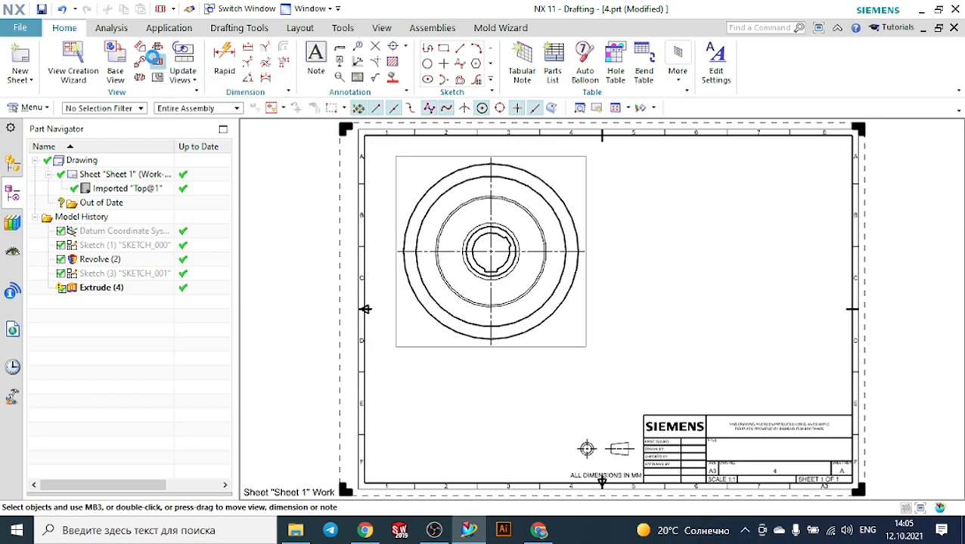
{"action": "left_click", "coordinate": [181, 53]}
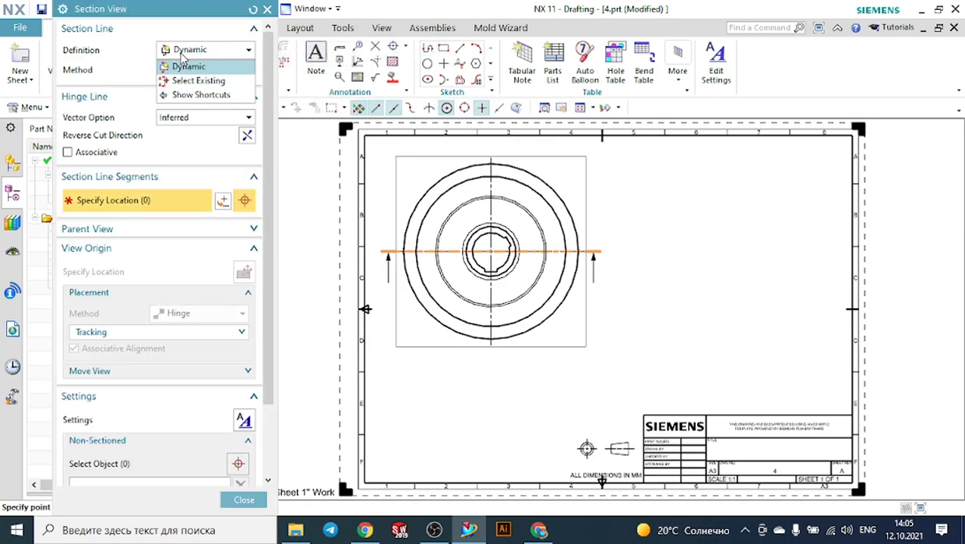
{"action": "left_click", "coordinate": [267, 10]}
{"action": "left_click", "coordinate": [267, 10]}
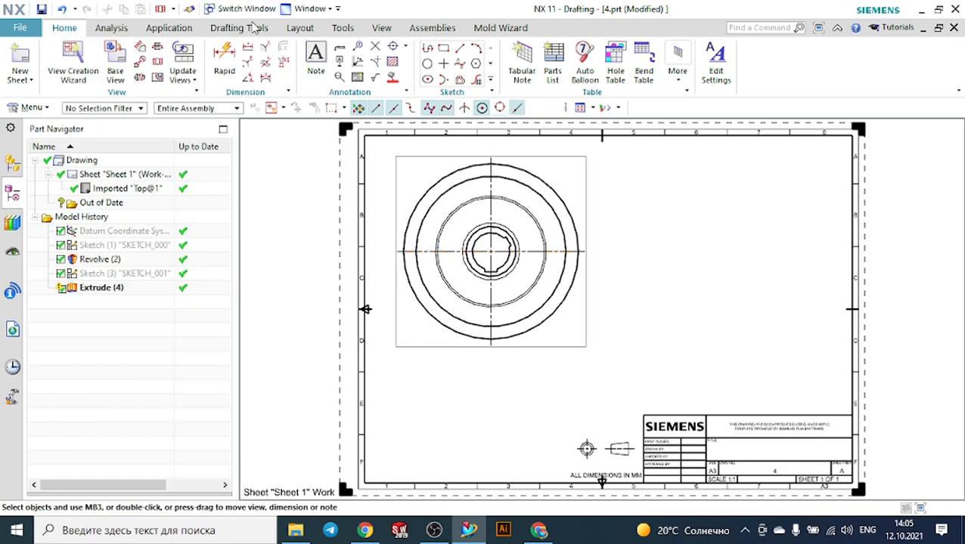
Step: Create a Half section view A-A through the pulley's bore centre and place it directly below the Top view
{"action": "left_click", "coordinate": [159, 62]}
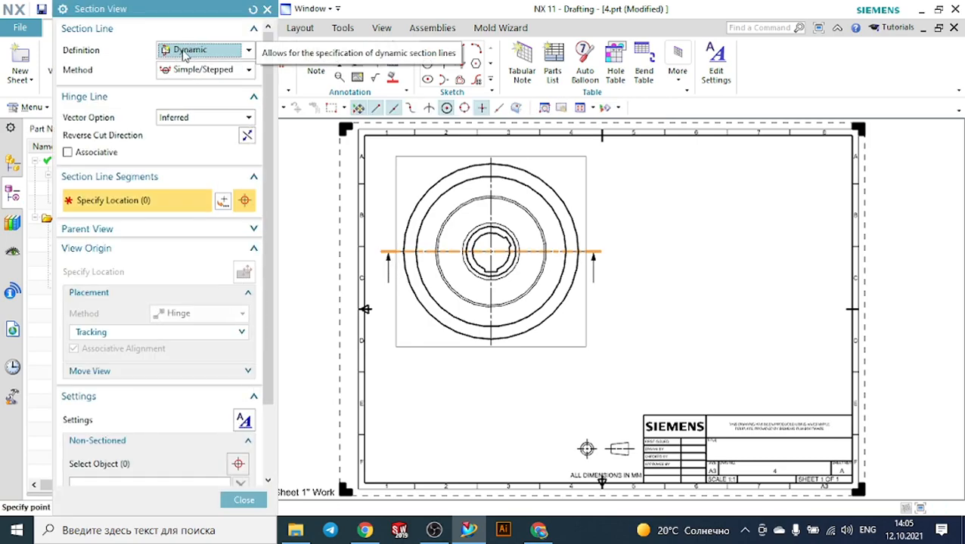
{"action": "left_click", "coordinate": [185, 72]}
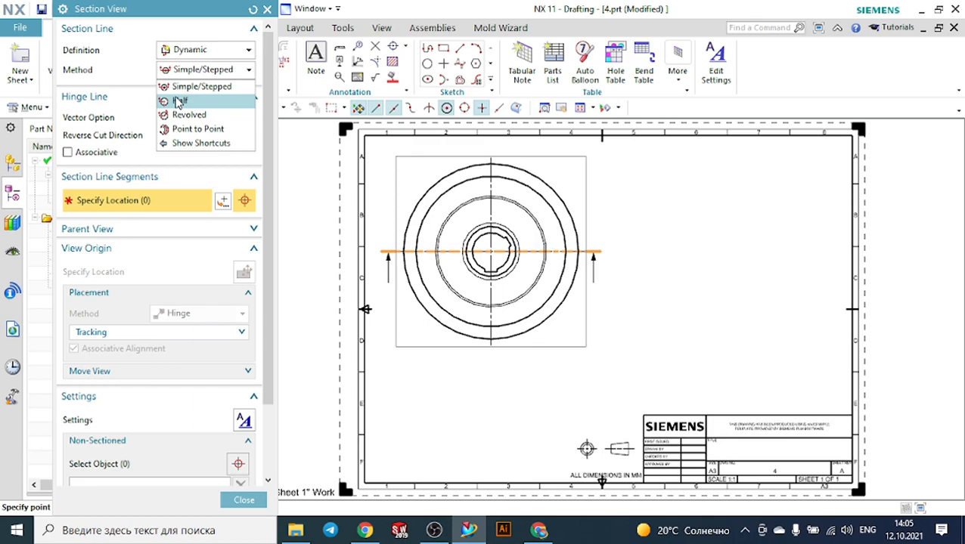
{"action": "left_click", "coordinate": [178, 101]}
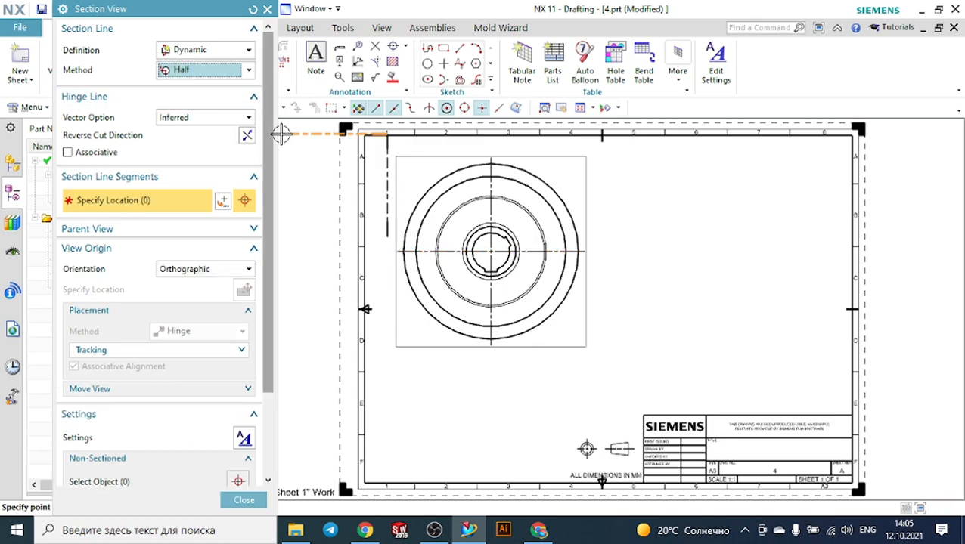
{"action": "scroll", "coordinate": [547, 251], "scroll_direction": "up", "scroll_amount": 3}
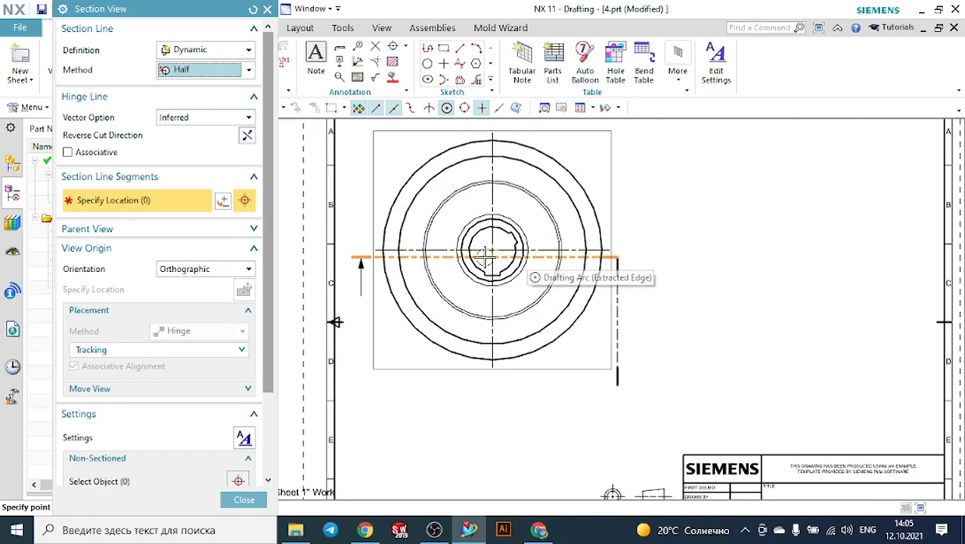
{"action": "left_click", "coordinate": [492, 248]}
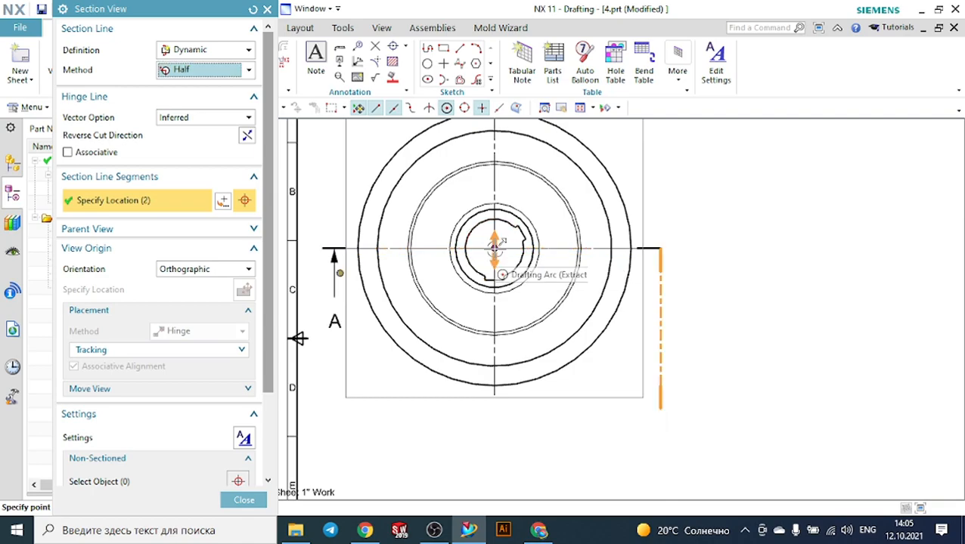
{"action": "scroll", "coordinate": [457, 296], "scroll_direction": "down", "scroll_amount": 3}
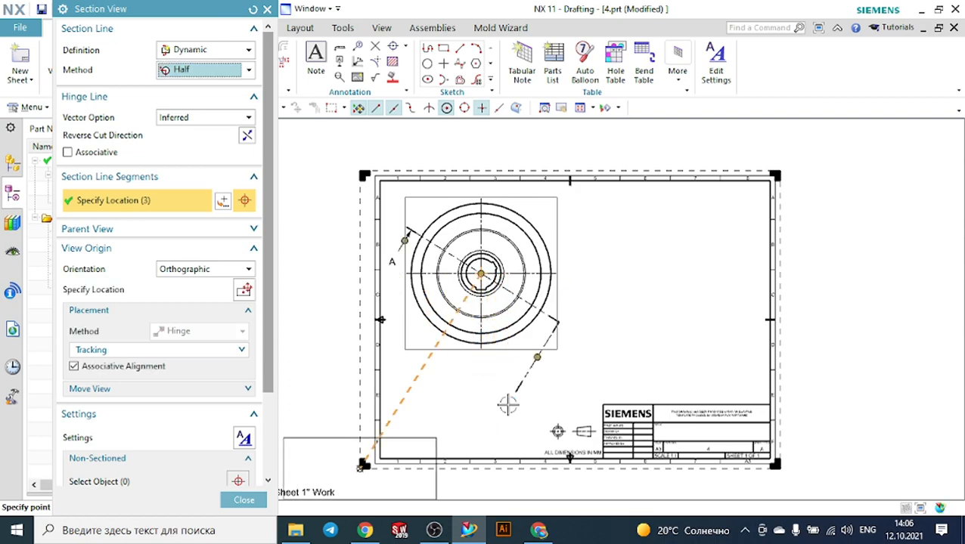
{"action": "left_click", "coordinate": [508, 404]}
{"action": "left_click", "coordinate": [473, 391]}
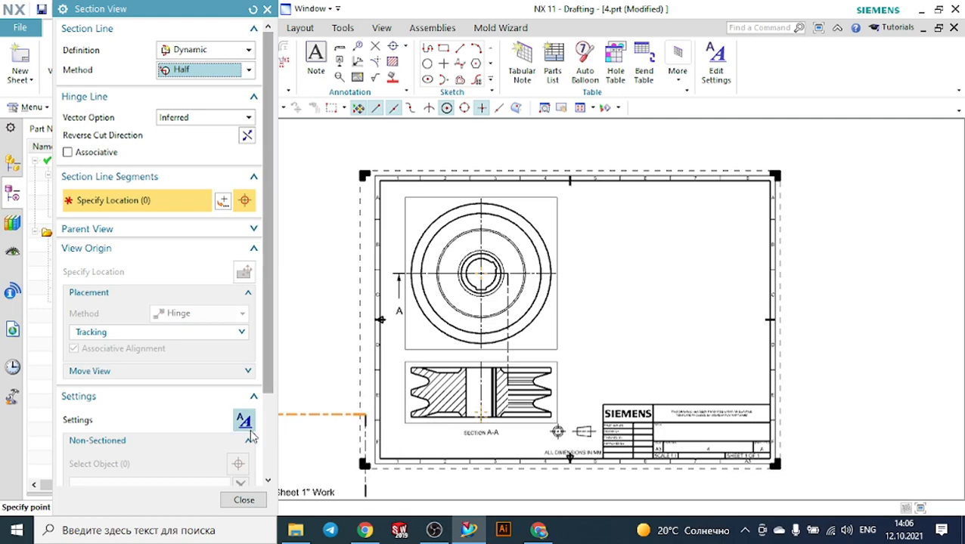
{"action": "left_click", "coordinate": [243, 499]}
Step: Delete the half section view below the Top view together with its section line
{"action": "scroll", "coordinate": [504, 342], "scroll_direction": "down", "scroll_amount": 3}
{"action": "scroll", "coordinate": [513, 341], "scroll_direction": "up", "scroll_amount": 5}
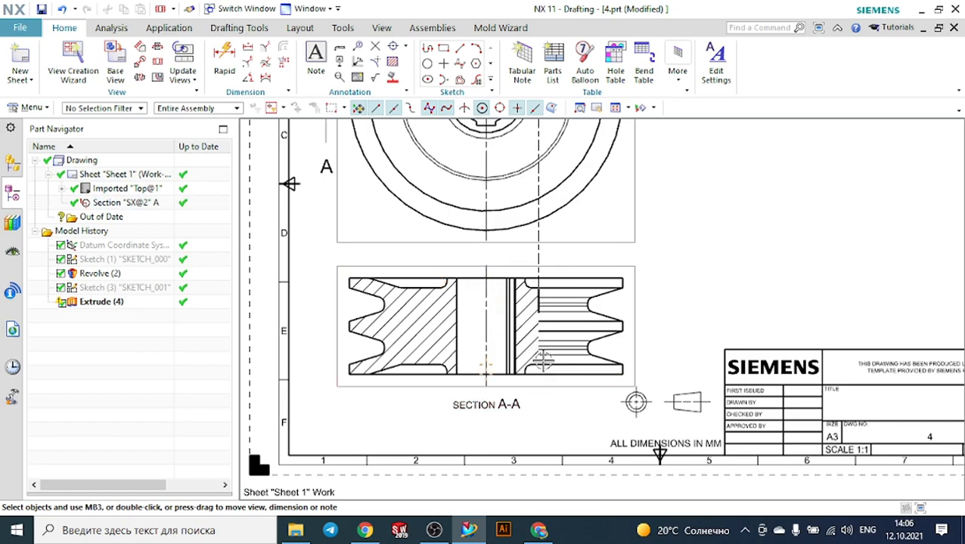
{"action": "scroll", "coordinate": [564, 319], "scroll_direction": "down", "scroll_amount": 2}
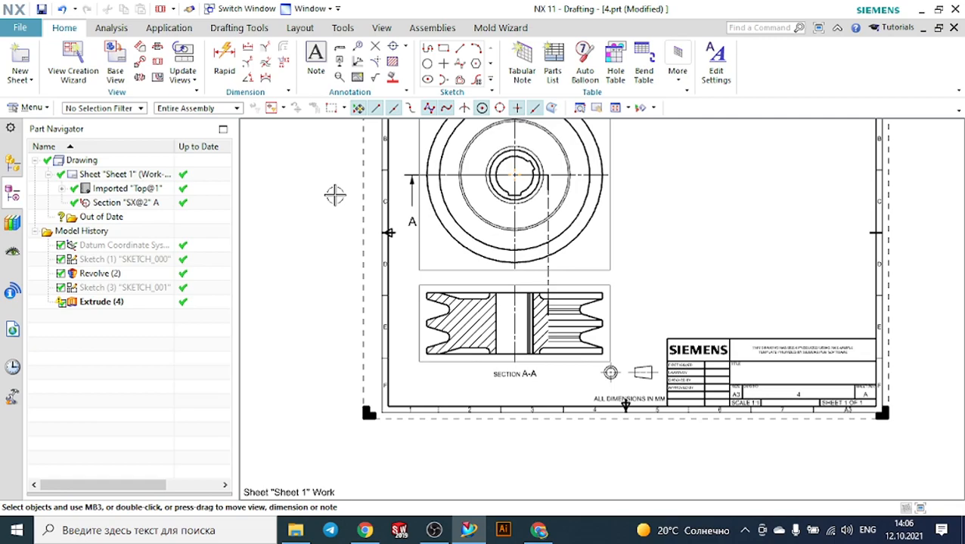
{"action": "left_click", "coordinate": [422, 287]}
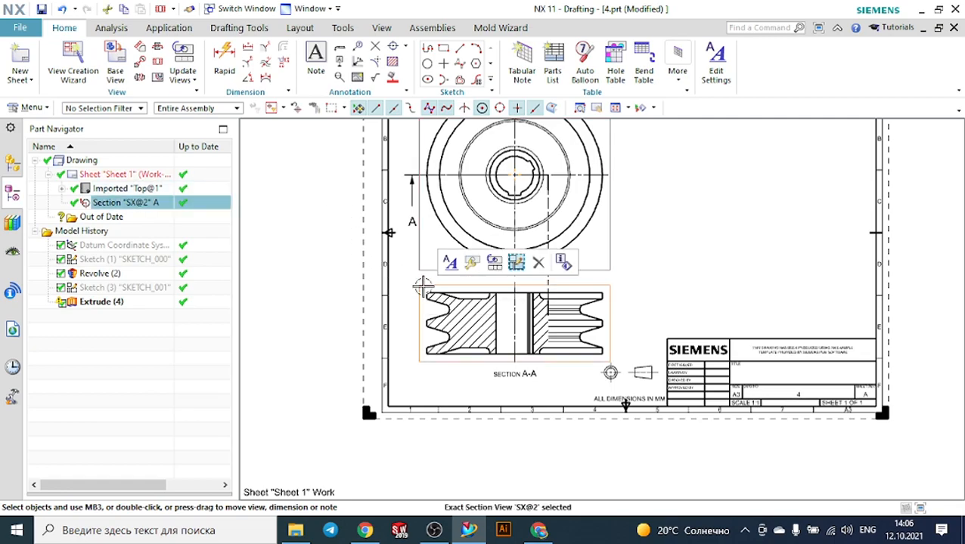
{"action": "key", "text": "Delete"}
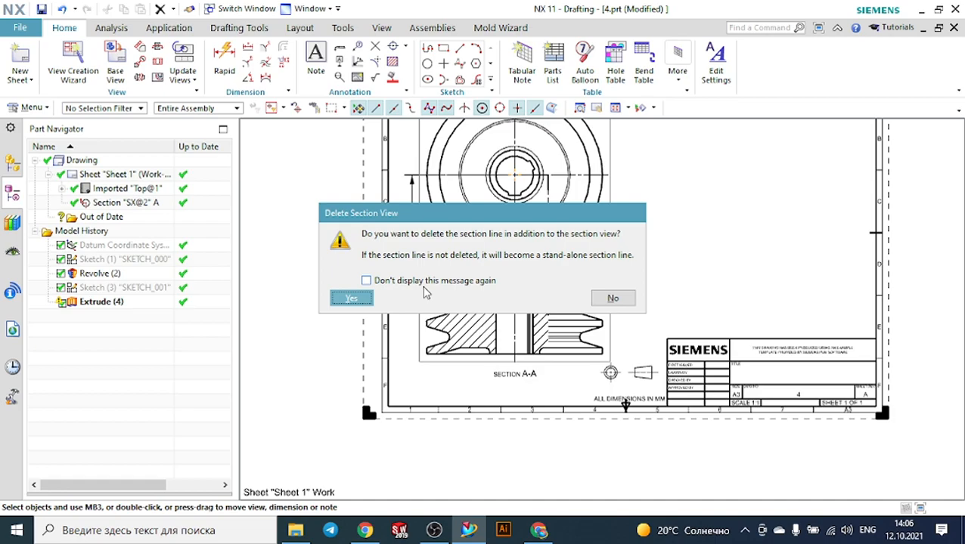
{"action": "left_click", "coordinate": [350, 298]}
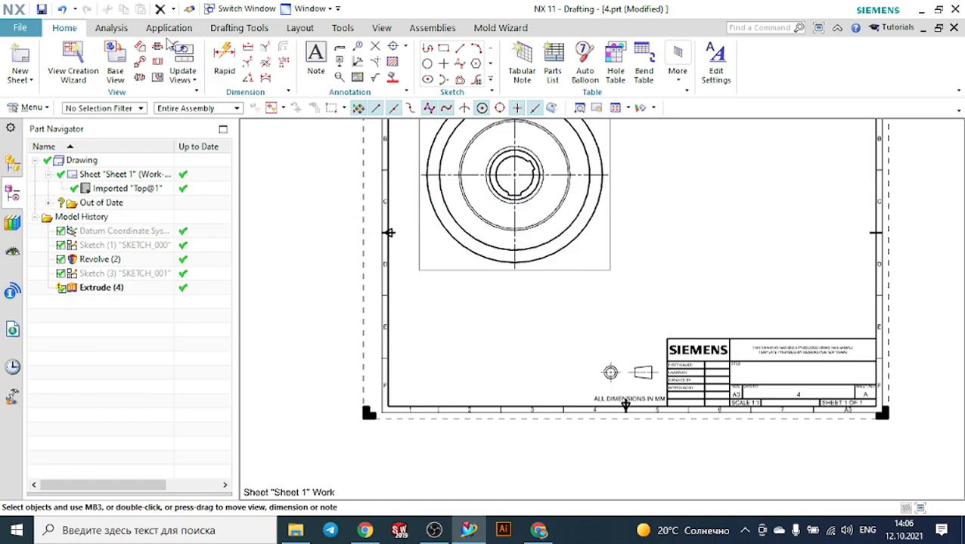
Step: Create a Half section view A-A cutting only the pulley's right half from the bore centre, placed below the Top view
{"action": "left_click", "coordinate": [157, 63]}
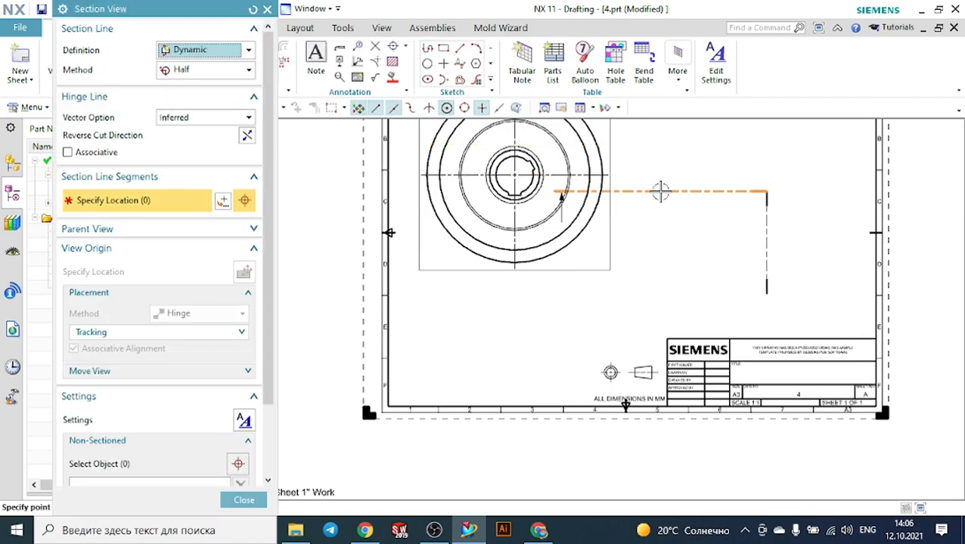
{"action": "left_click", "coordinate": [514, 175]}
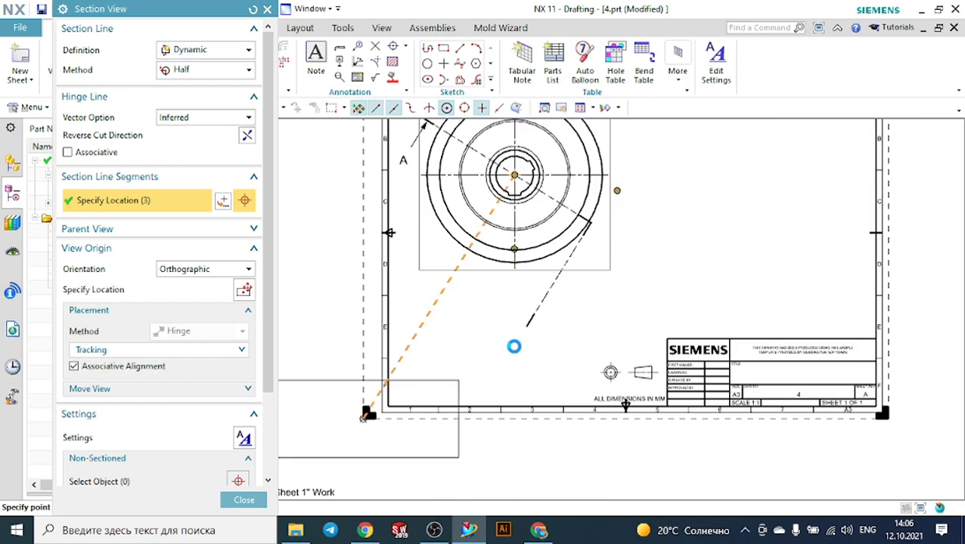
{"action": "left_click", "coordinate": [514, 346]}
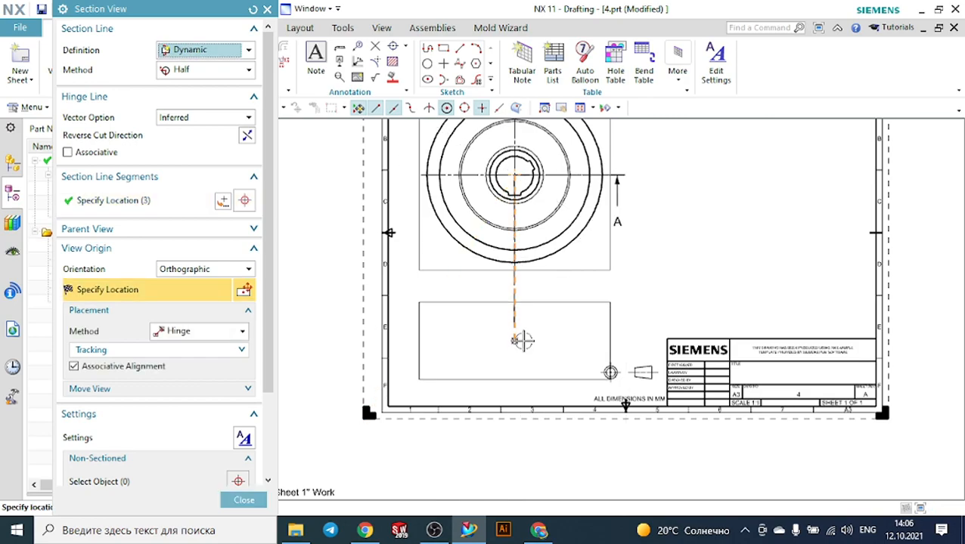
{"action": "left_click", "coordinate": [517, 338]}
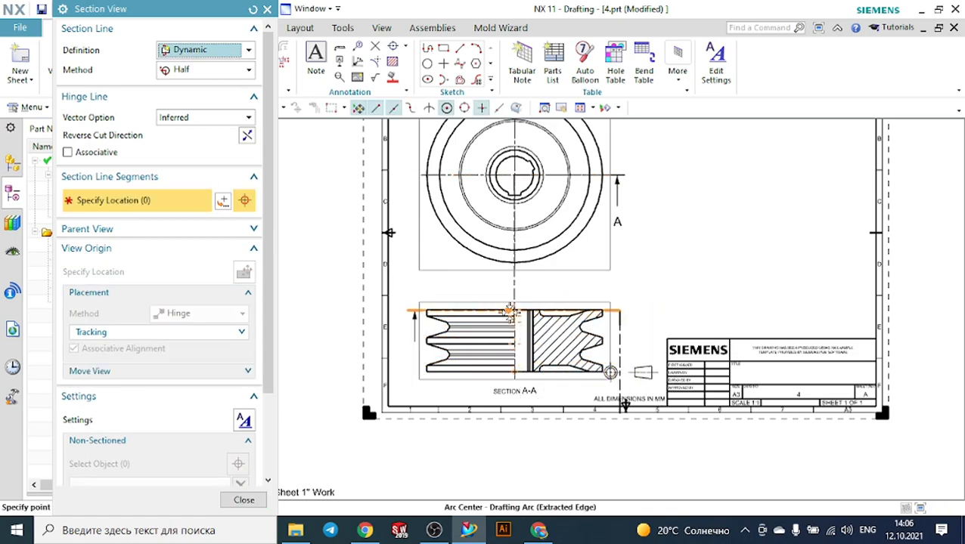
{"action": "left_click", "coordinate": [243, 501]}
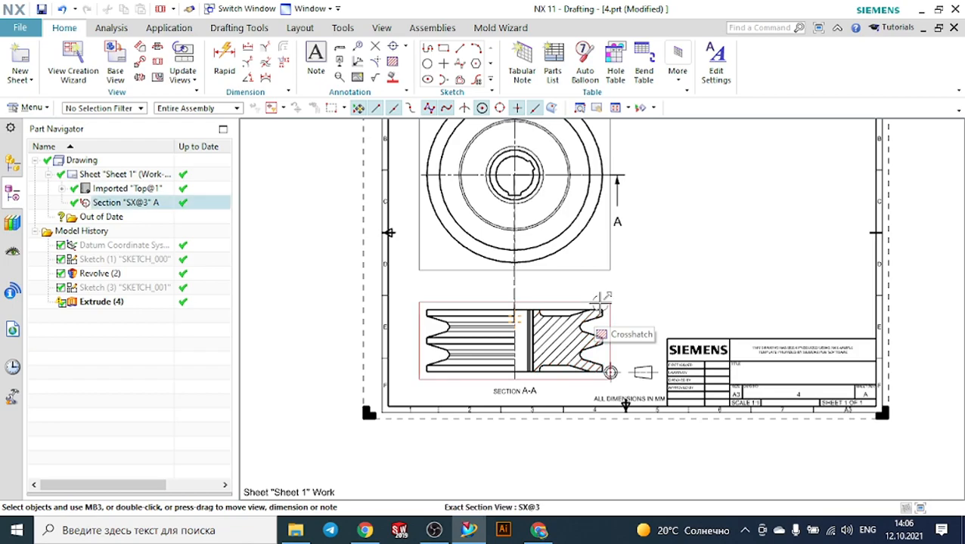
Step: Delete the right-half section view and its section line
{"action": "left_click", "coordinate": [432, 297]}
{"action": "key", "text": "Delete"}
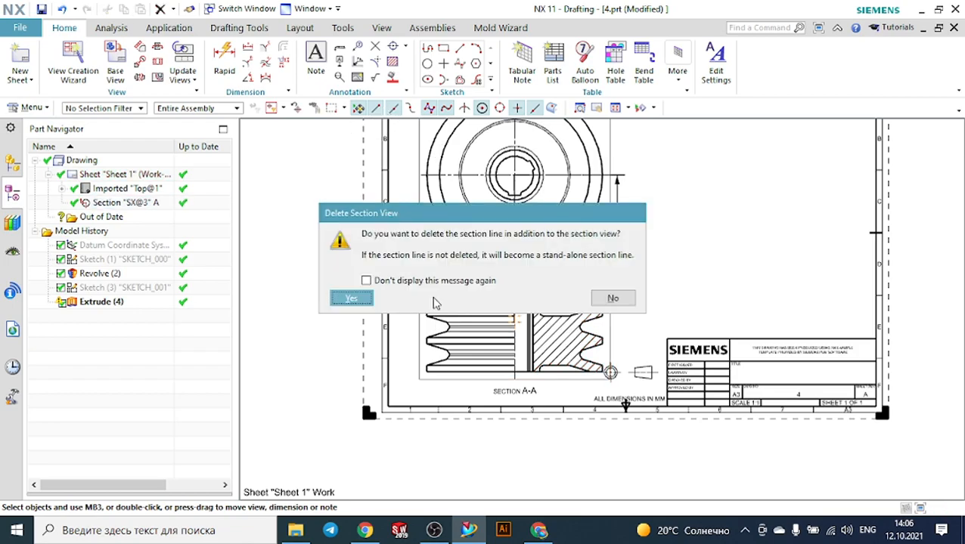
{"action": "key", "text": "Return"}
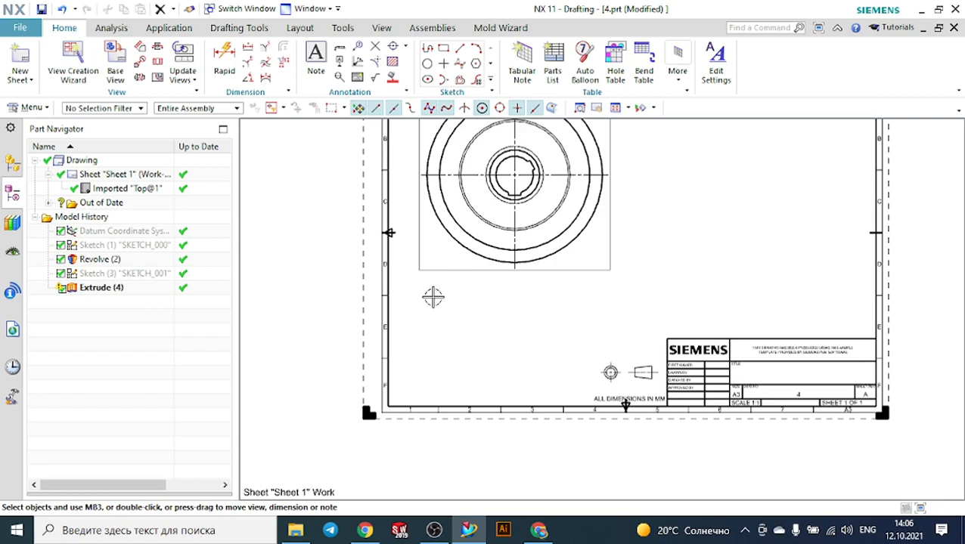
Step: Start a Revolved section view of the Top view with its rotation point at the pulley's bore centre
{"action": "left_click", "coordinate": [156, 63]}
{"action": "left_click", "coordinate": [175, 71]}
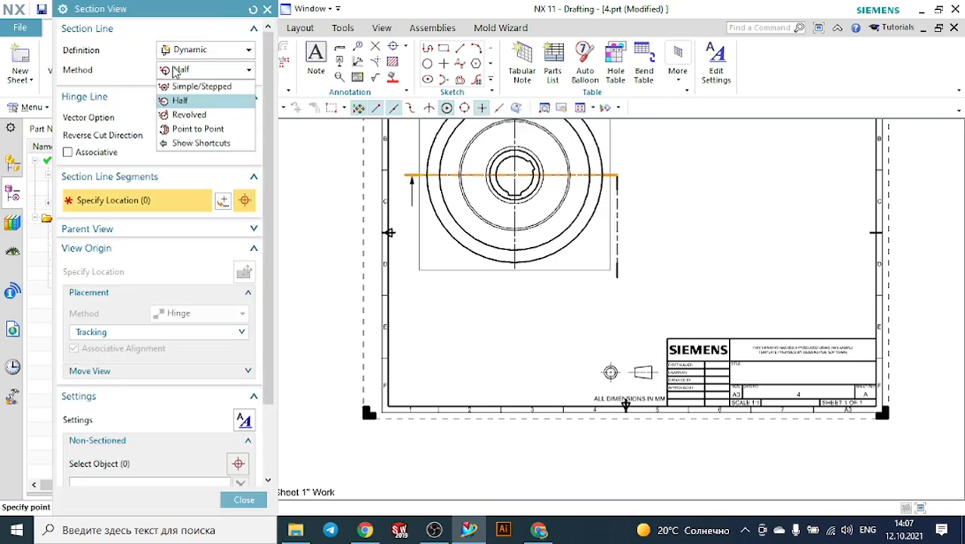
{"action": "left_click", "coordinate": [209, 115]}
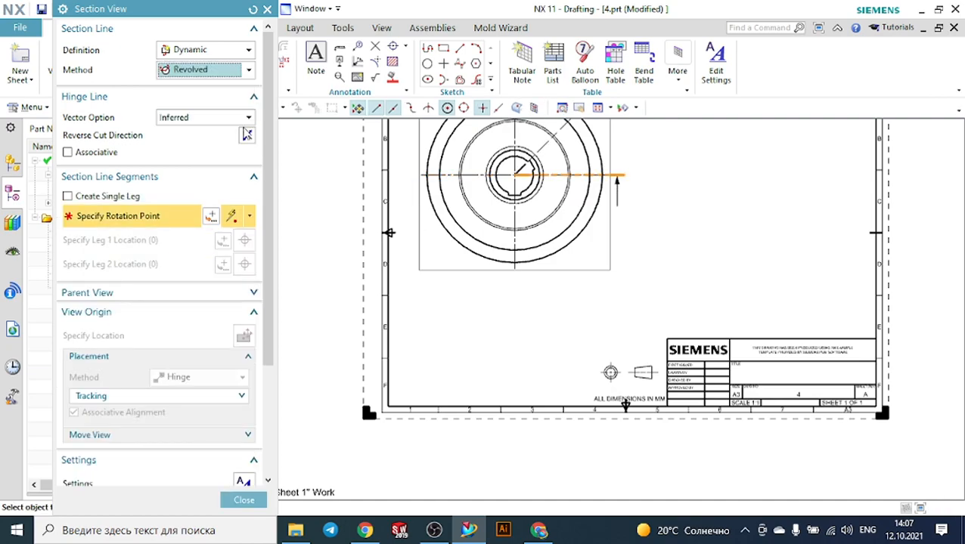
{"action": "scroll", "coordinate": [356, 175], "scroll_direction": "down", "scroll_amount": 2}
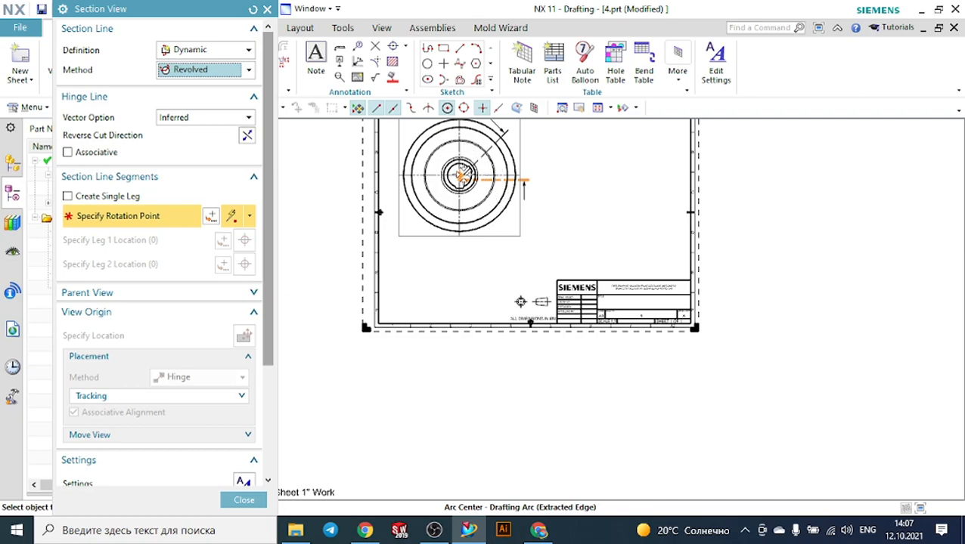
{"action": "scroll", "coordinate": [474, 153], "scroll_direction": "up", "scroll_amount": 3}
{"action": "scroll", "coordinate": [511, 267], "scroll_direction": "down", "scroll_amount": 2}
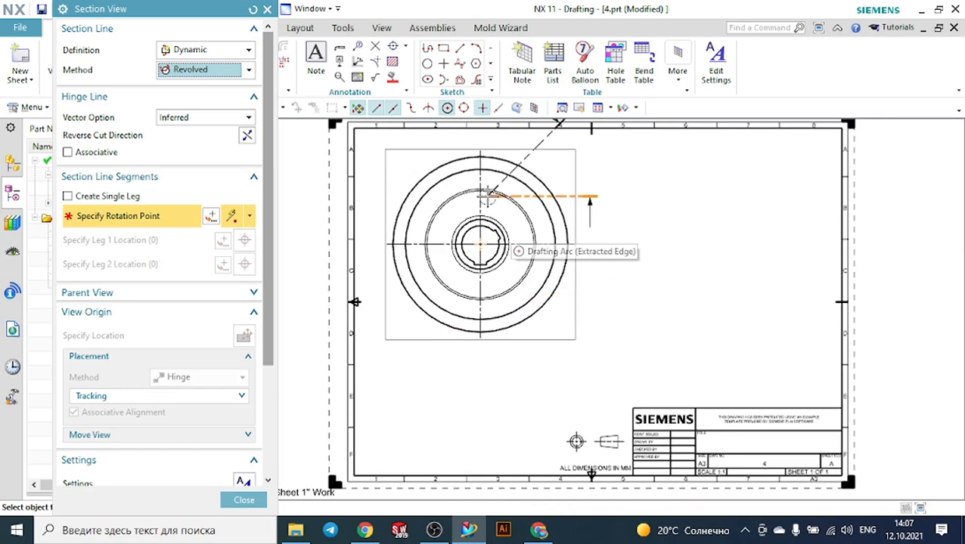
{"action": "scroll", "coordinate": [504, 217], "scroll_direction": "up", "scroll_amount": 3}
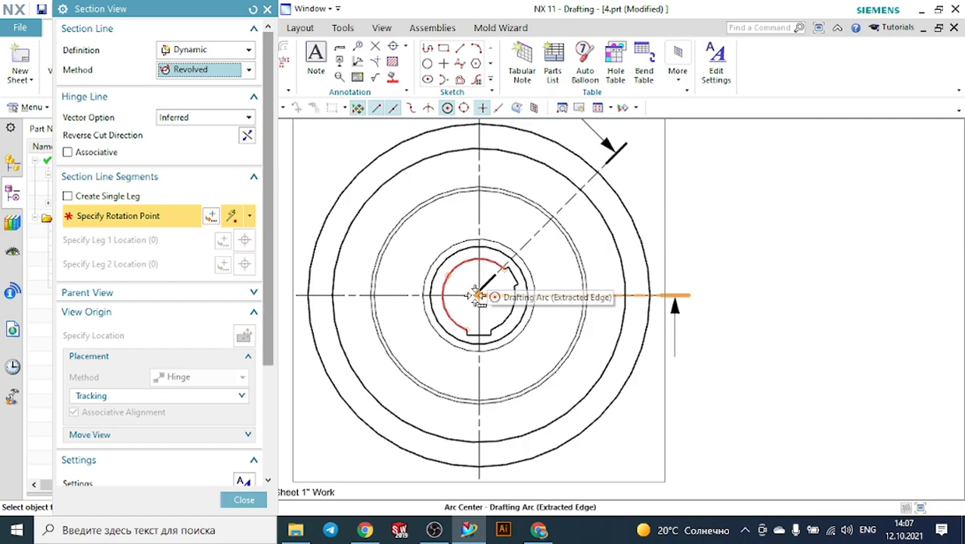
{"action": "left_click", "coordinate": [521, 297]}
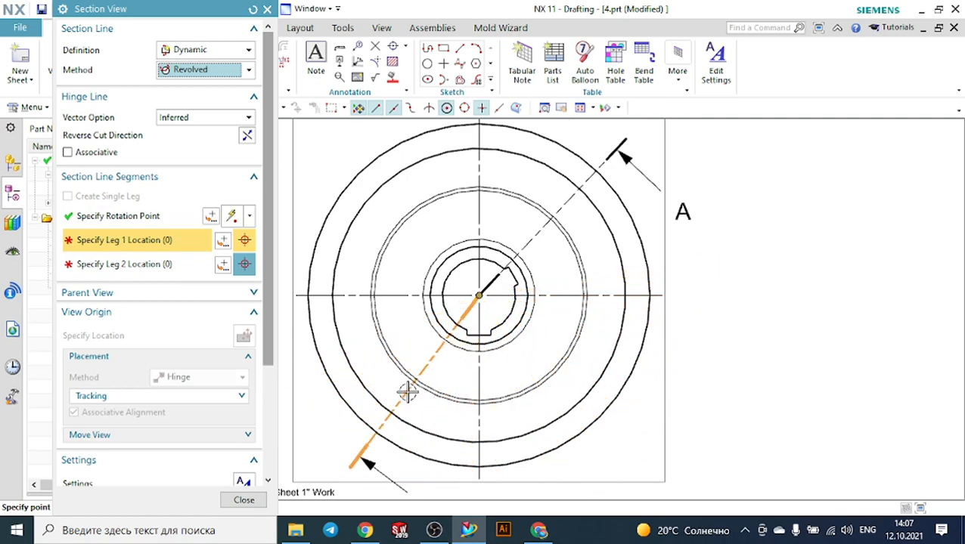
Step: Run the section legs through the lower and upper-right keyways and place the revolved section to the right of the Top view
{"action": "left_click", "coordinate": [479, 406]}
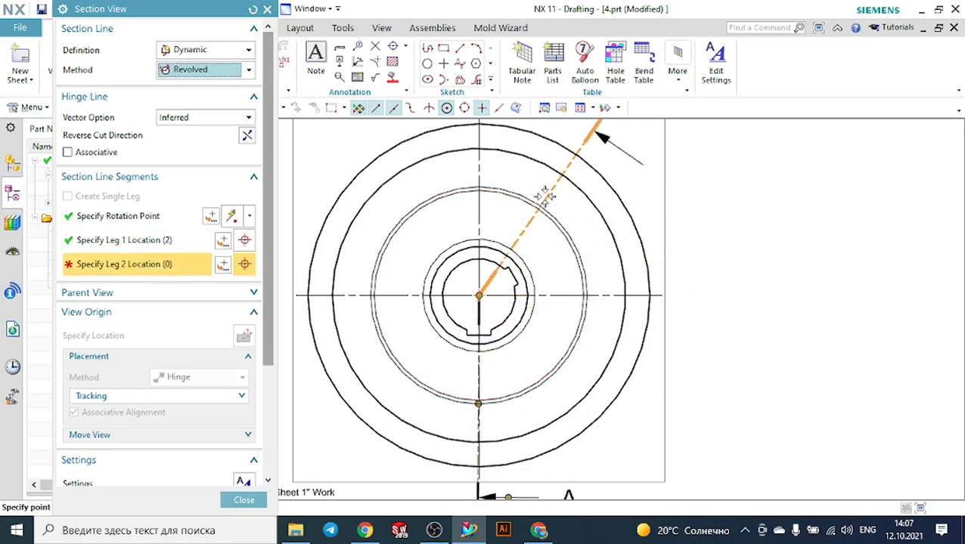
{"action": "left_click", "coordinate": [538, 187]}
{"action": "scroll", "coordinate": [578, 261], "scroll_direction": "down", "scroll_amount": 3}
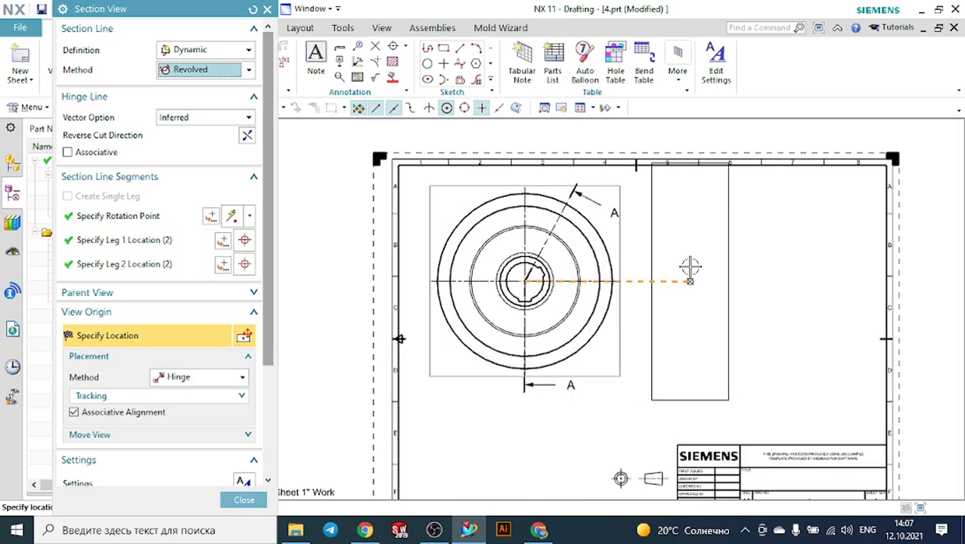
{"action": "left_click", "coordinate": [774, 270]}
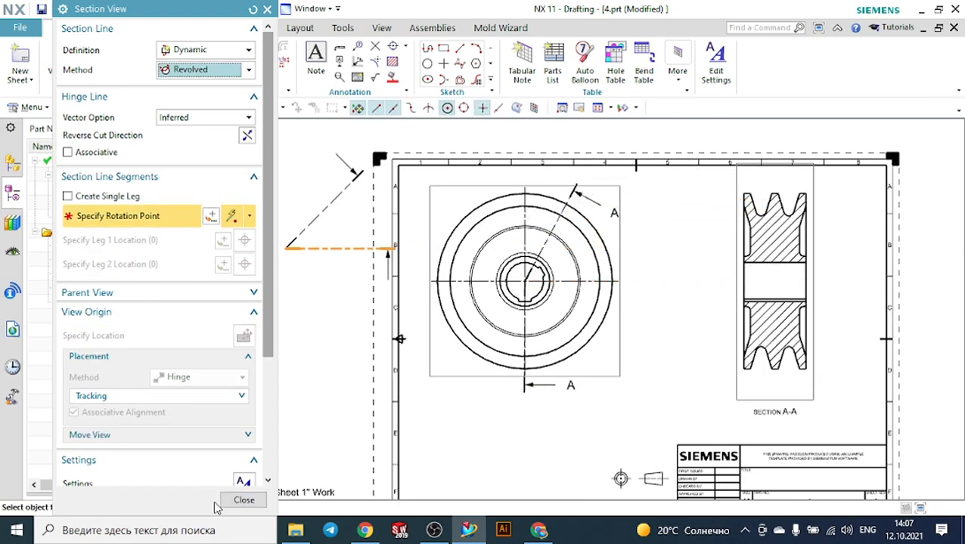
{"action": "left_click", "coordinate": [243, 500]}
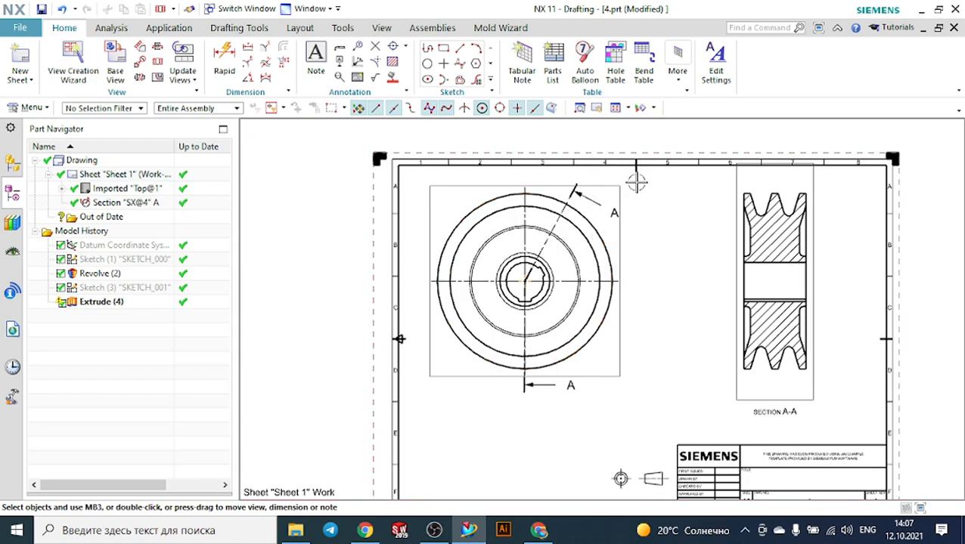
Step: Delete the revolved section view and its section line
{"action": "left_click", "coordinate": [736, 176]}
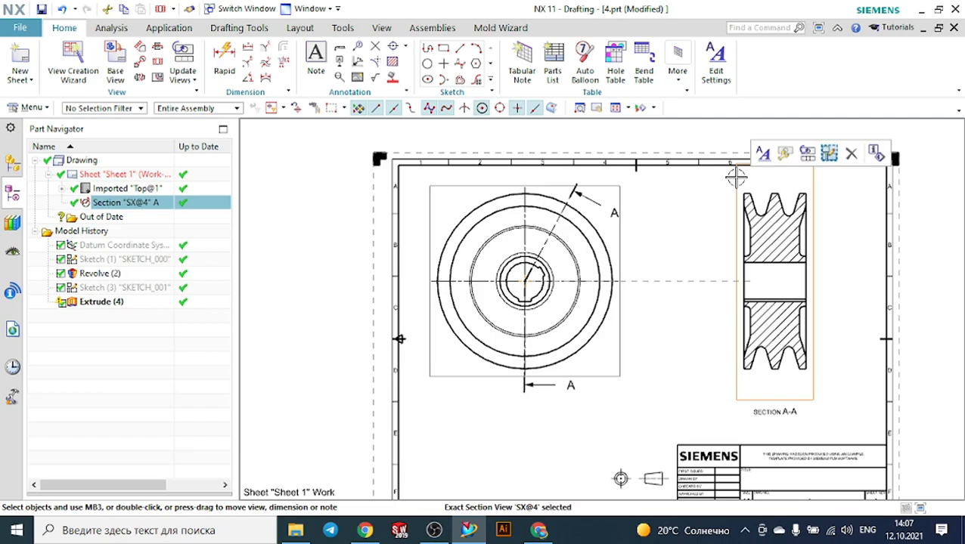
{"action": "key", "text": "Delete"}
{"action": "key", "text": "Return"}
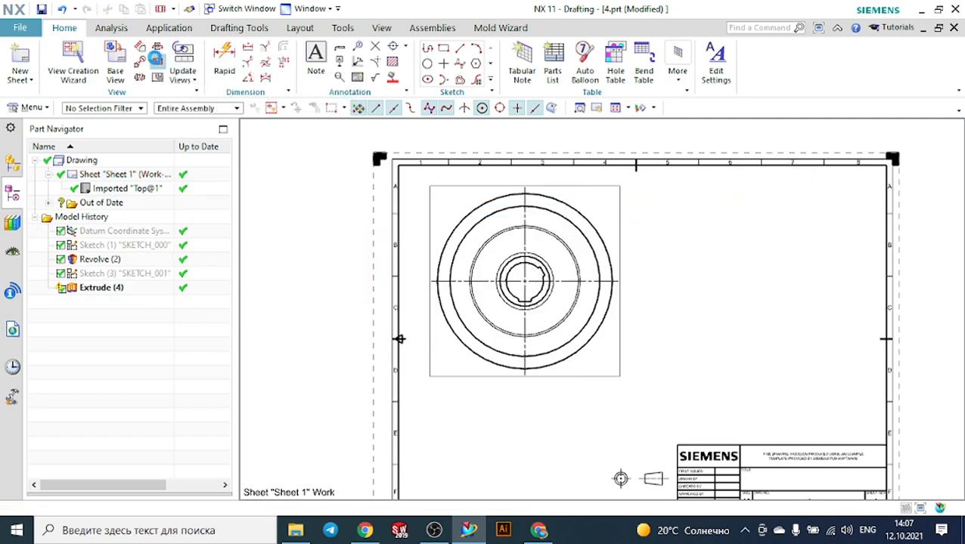
Step: Start a Point to Point section view of the Top view and define a vertical hinge vector
{"action": "left_click", "coordinate": [155, 59]}
{"action": "left_click", "coordinate": [195, 51]}
{"action": "left_click", "coordinate": [189, 67]}
{"action": "left_click", "coordinate": [189, 51]}
{"action": "left_click", "coordinate": [189, 52]}
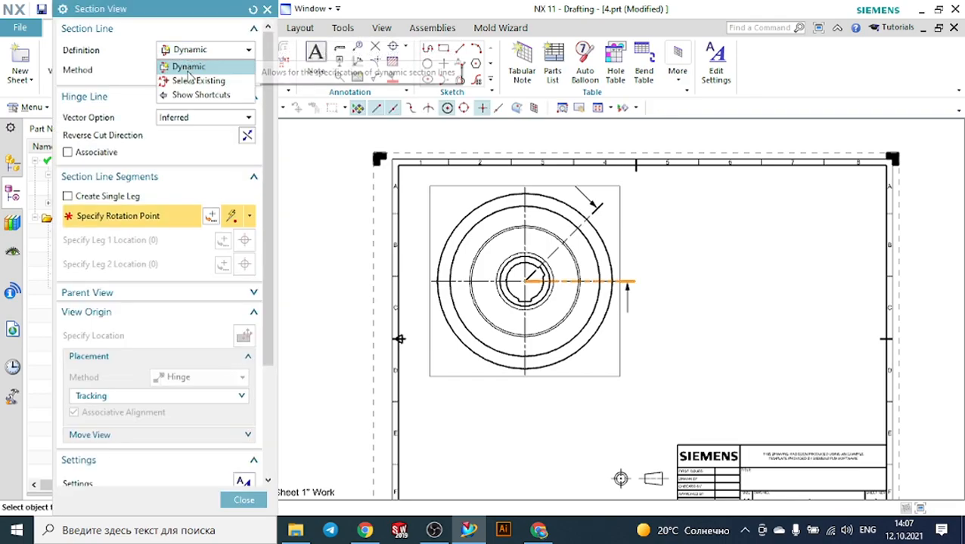
{"action": "left_click", "coordinate": [188, 69]}
{"action": "left_click", "coordinate": [190, 70]}
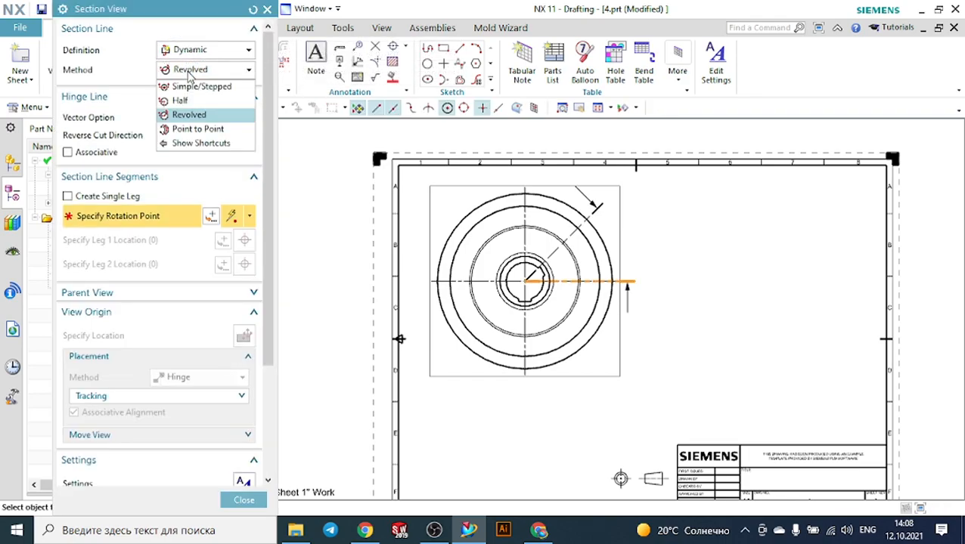
{"action": "left_click", "coordinate": [195, 129]}
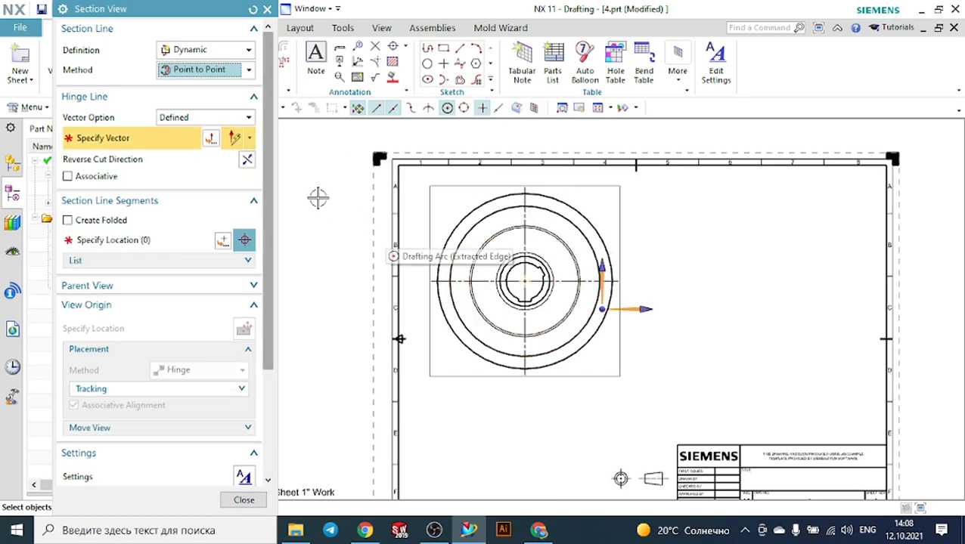
{"action": "scroll", "coordinate": [588, 264], "scroll_direction": "up", "scroll_amount": 2}
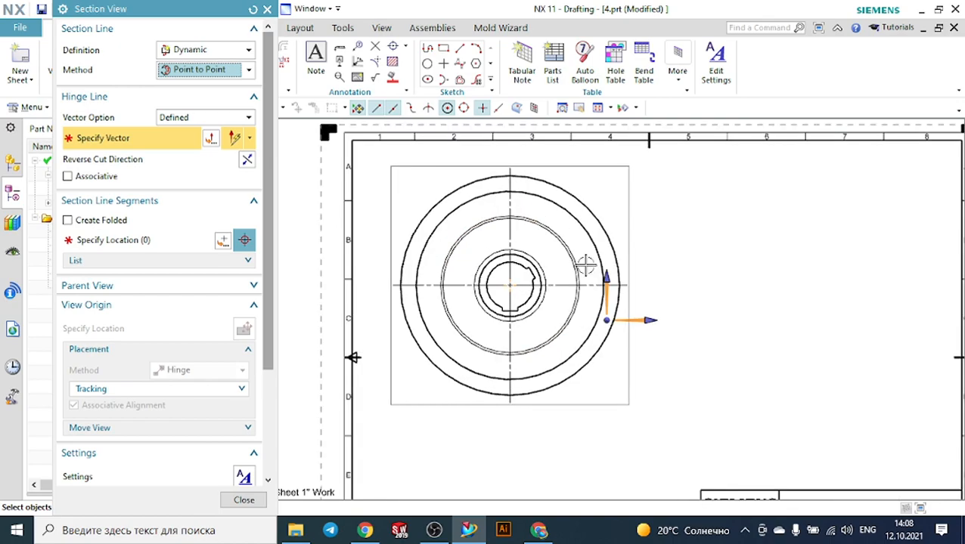
{"action": "left_click", "coordinate": [616, 297]}
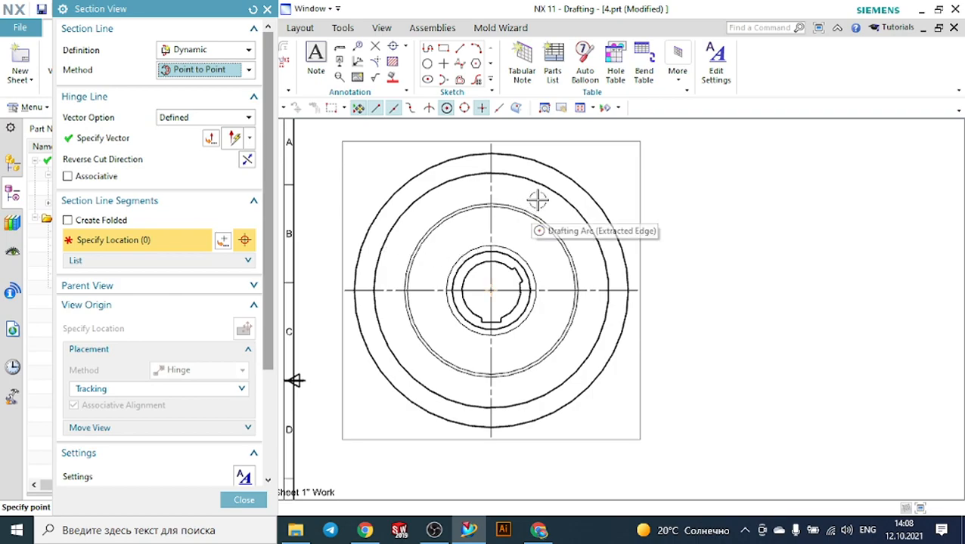
Step: Run the section line diagonally from the pulley's upper-right rim through the bore centre to the lower-left rim, placing the section to the right of the Top view
{"action": "left_click", "coordinate": [591, 179]}
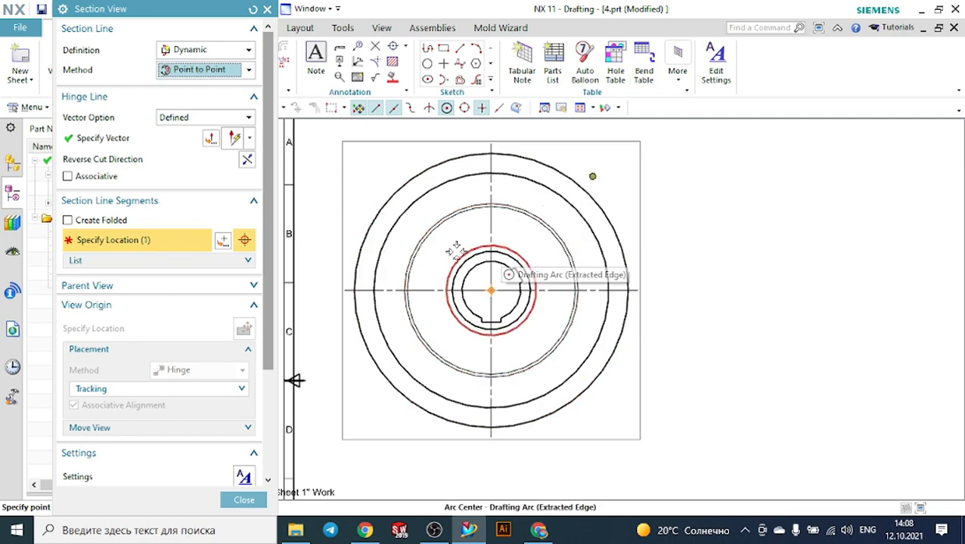
{"action": "left_click", "coordinate": [499, 266]}
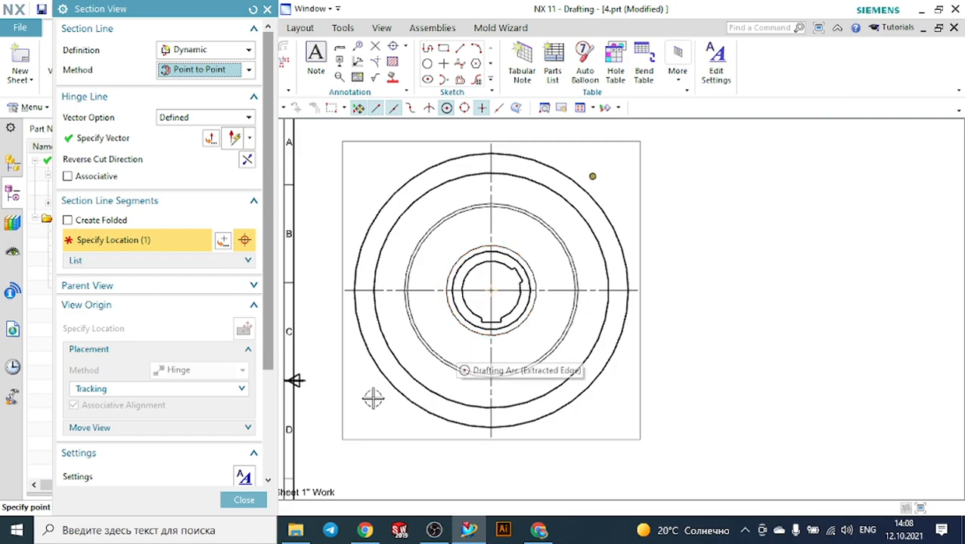
{"action": "left_click", "coordinate": [364, 409]}
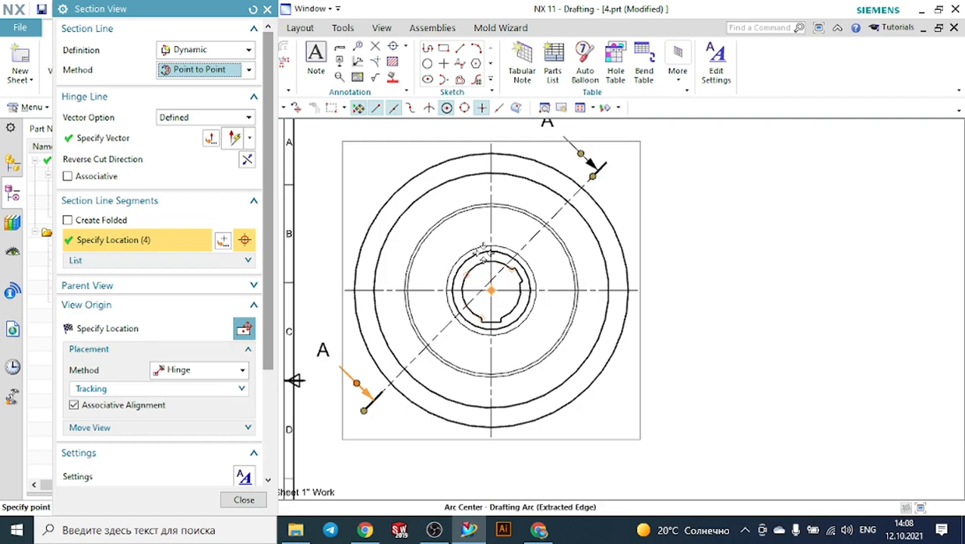
{"action": "left_click", "coordinate": [118, 331]}
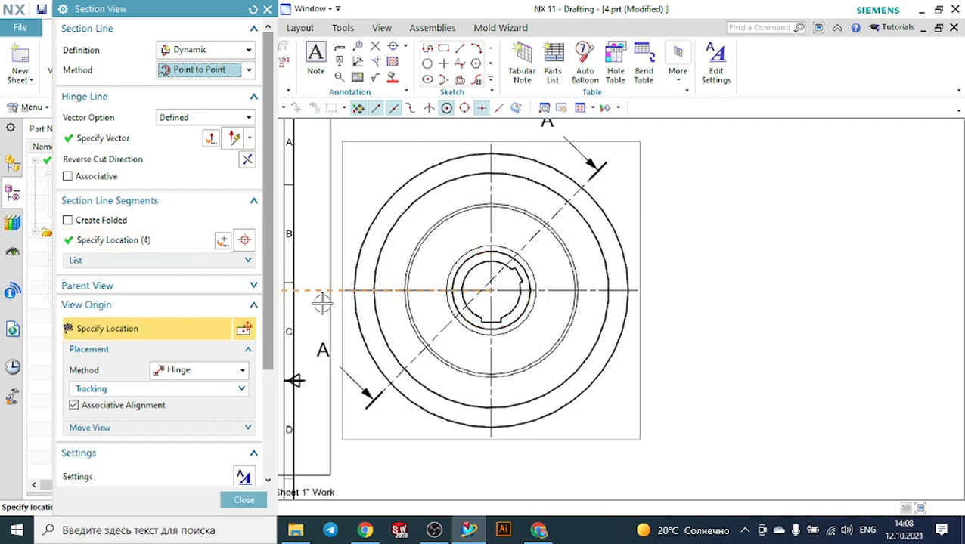
{"action": "key", "text": "ctrl+f"}
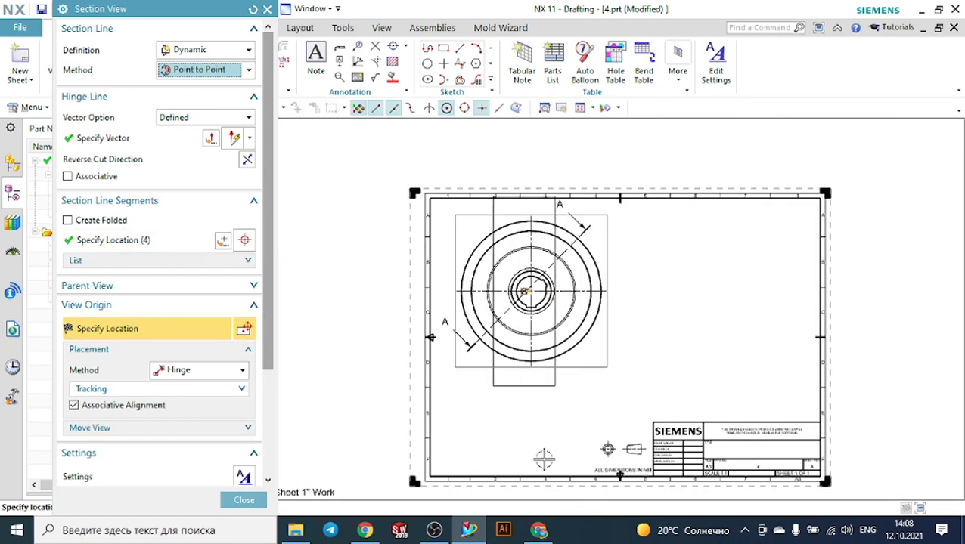
{"action": "left_click", "coordinate": [758, 336]}
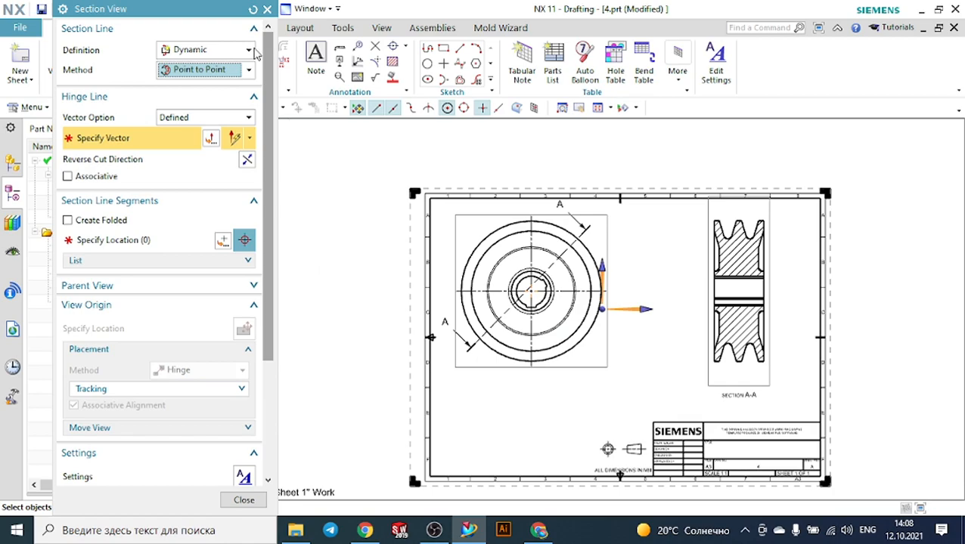
{"action": "left_click", "coordinate": [267, 10]}
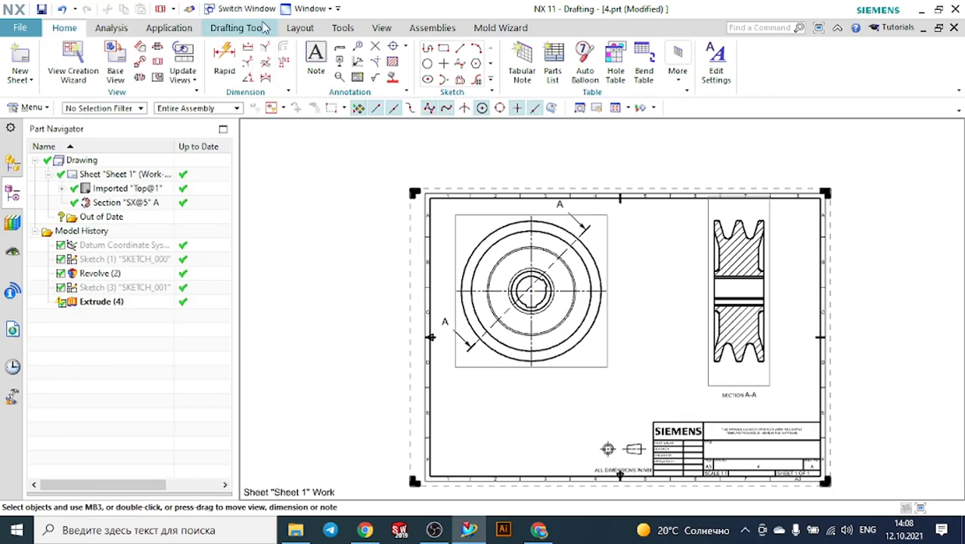
{"action": "left_click", "coordinate": [156, 47]}
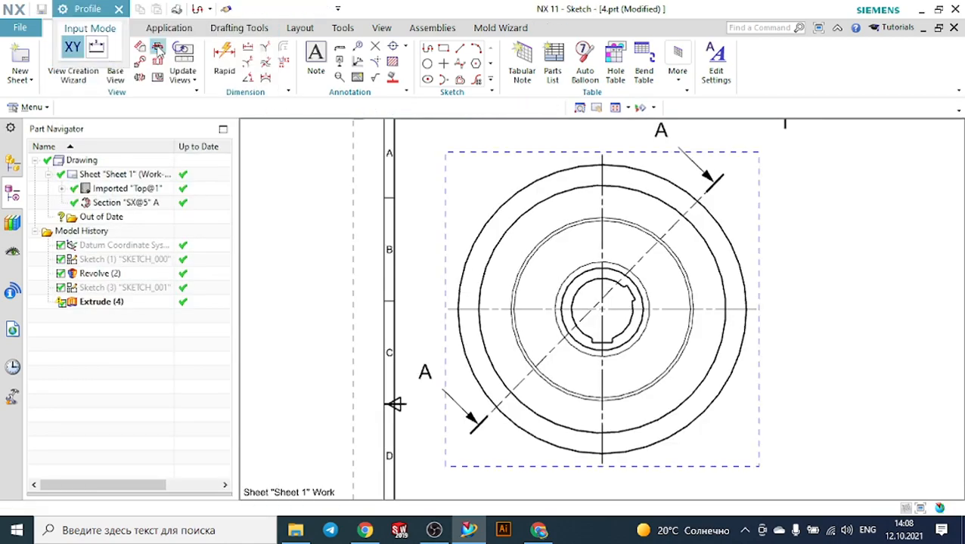
{"action": "left_click", "coordinate": [119, 9]}
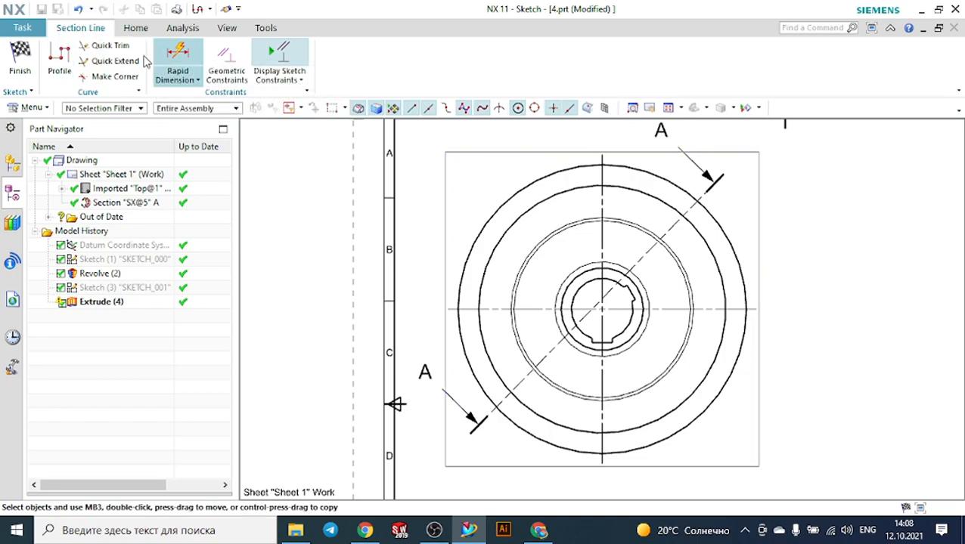
{"action": "left_click", "coordinate": [19, 59]}
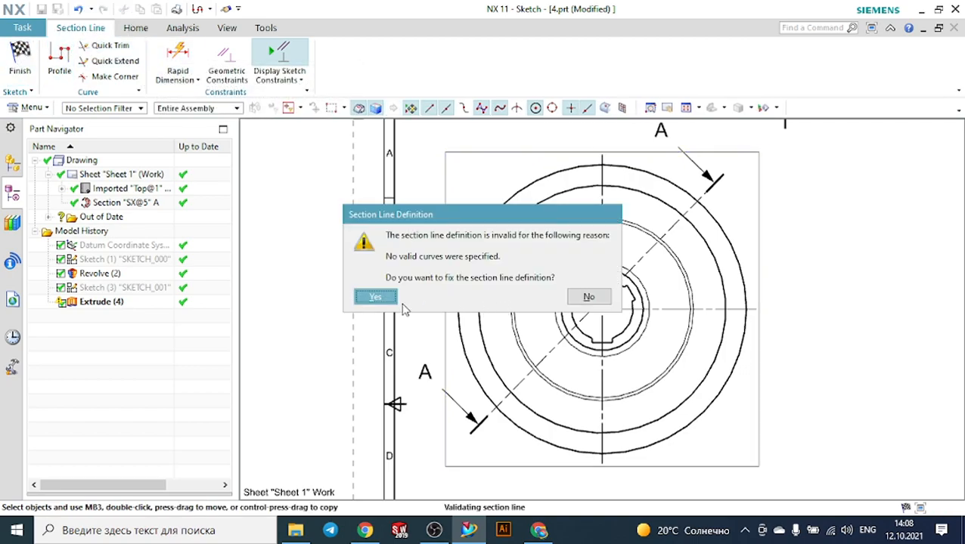
{"action": "left_click", "coordinate": [376, 297]}
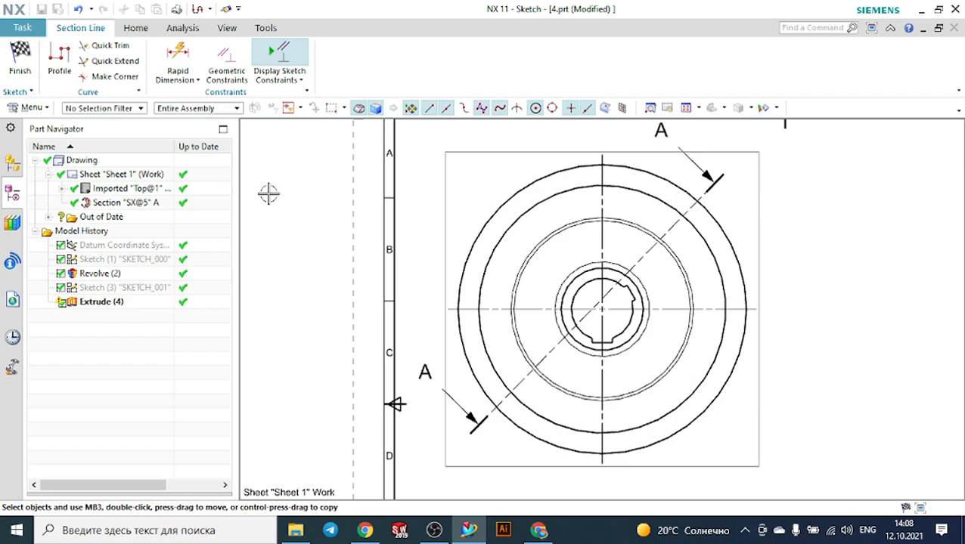
{"action": "left_click", "coordinate": [708, 187]}
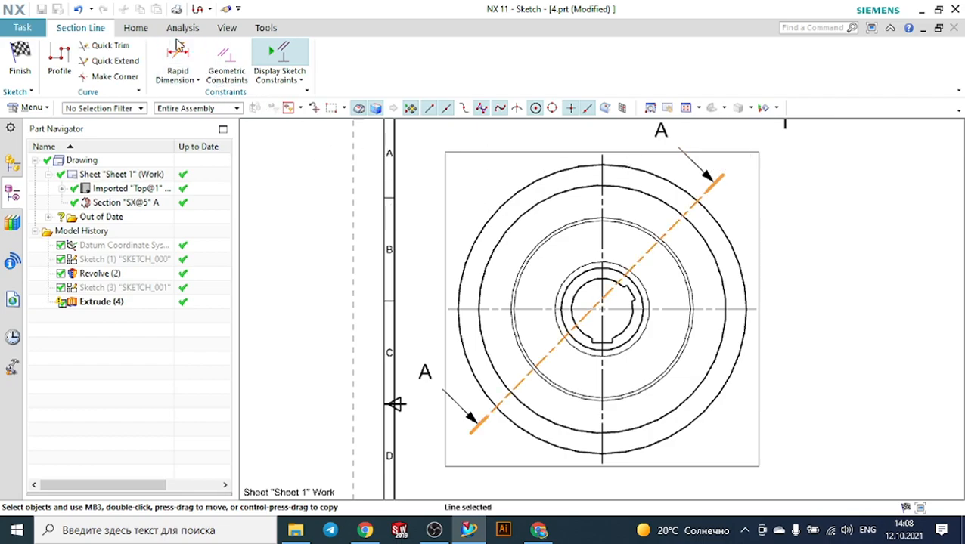
{"action": "left_click", "coordinate": [33, 30]}
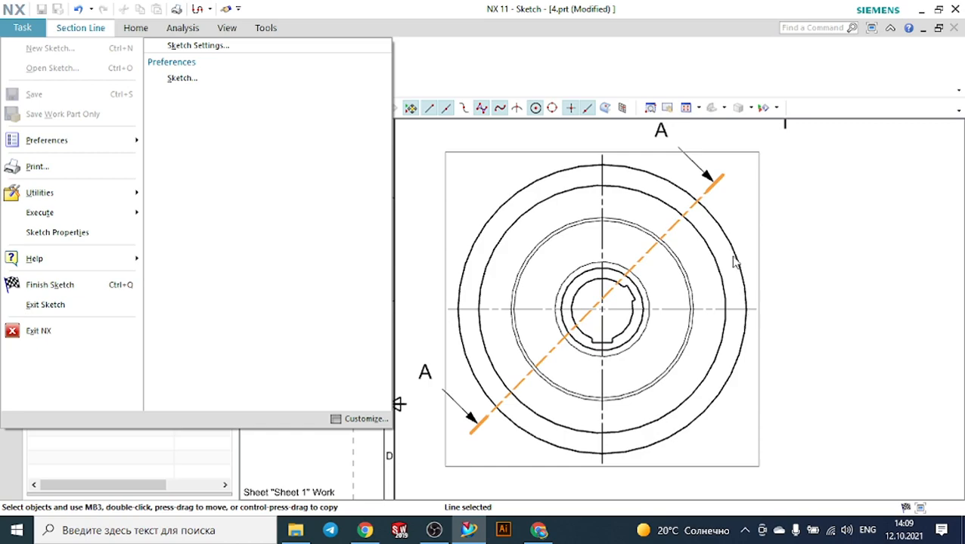
{"action": "left_click", "coordinate": [863, 217]}
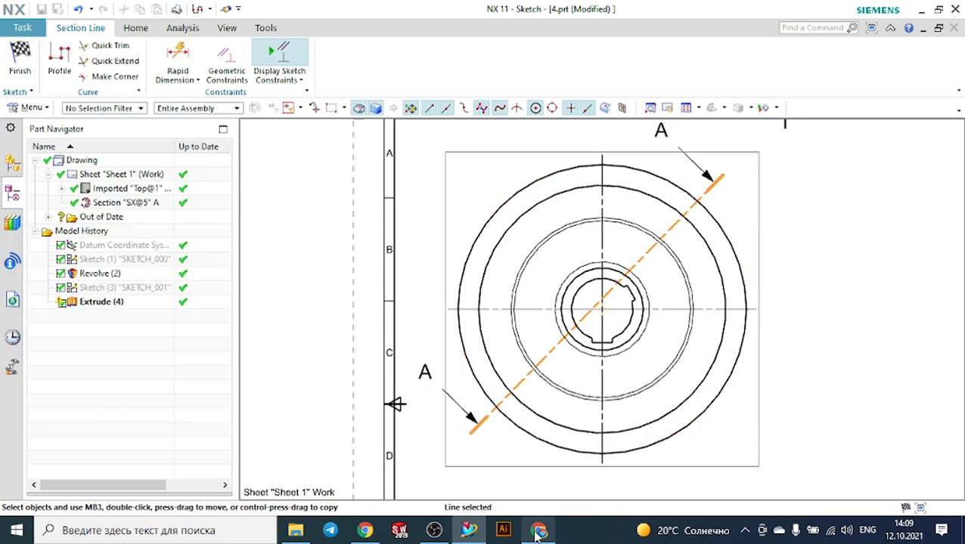
Step: Switch to the Google Meet call, stop presenting the screen, and switch to OBS
{"action": "mouse_move", "coordinate": [537, 533]}
{"action": "left_click", "coordinate": [504, 470]}
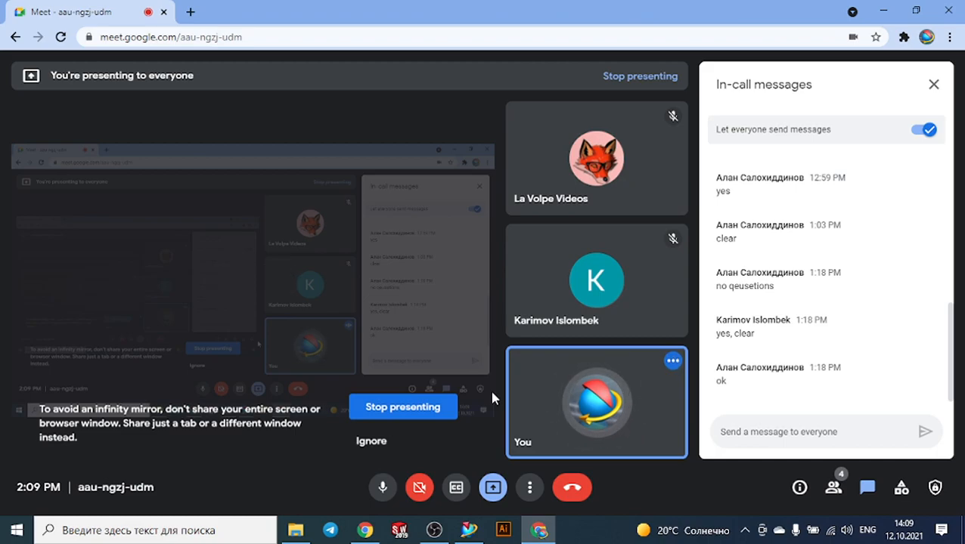
{"action": "left_click", "coordinate": [489, 489]}
{"action": "left_click", "coordinate": [517, 452]}
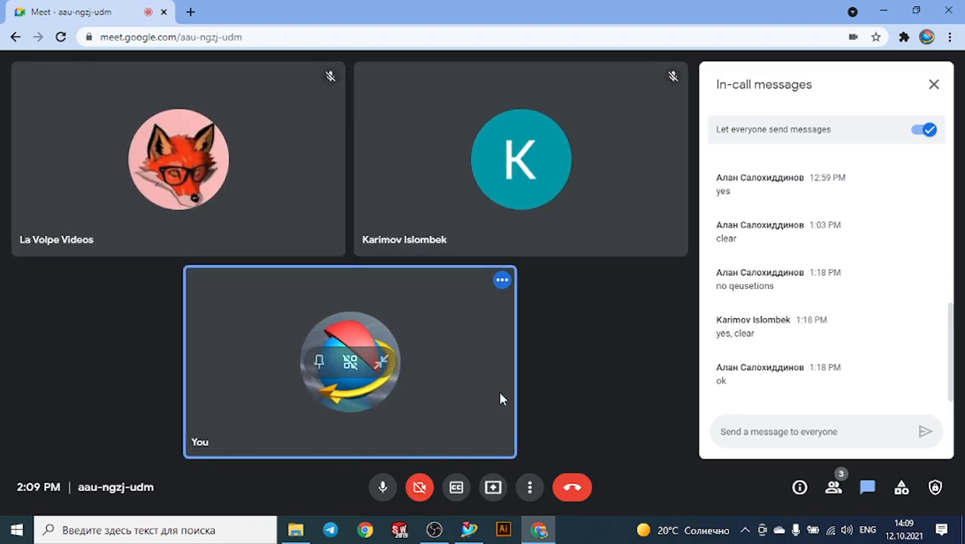
{"action": "left_click", "coordinate": [435, 530]}
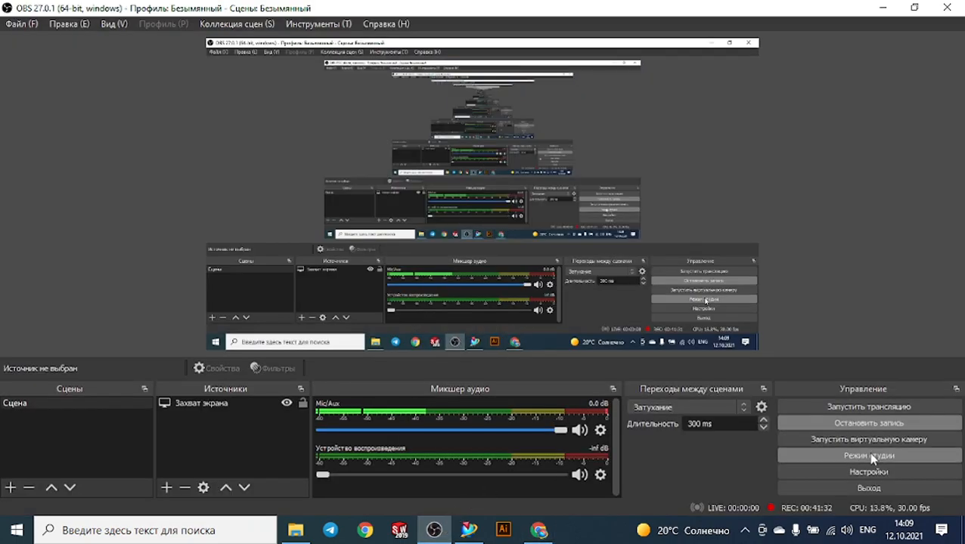